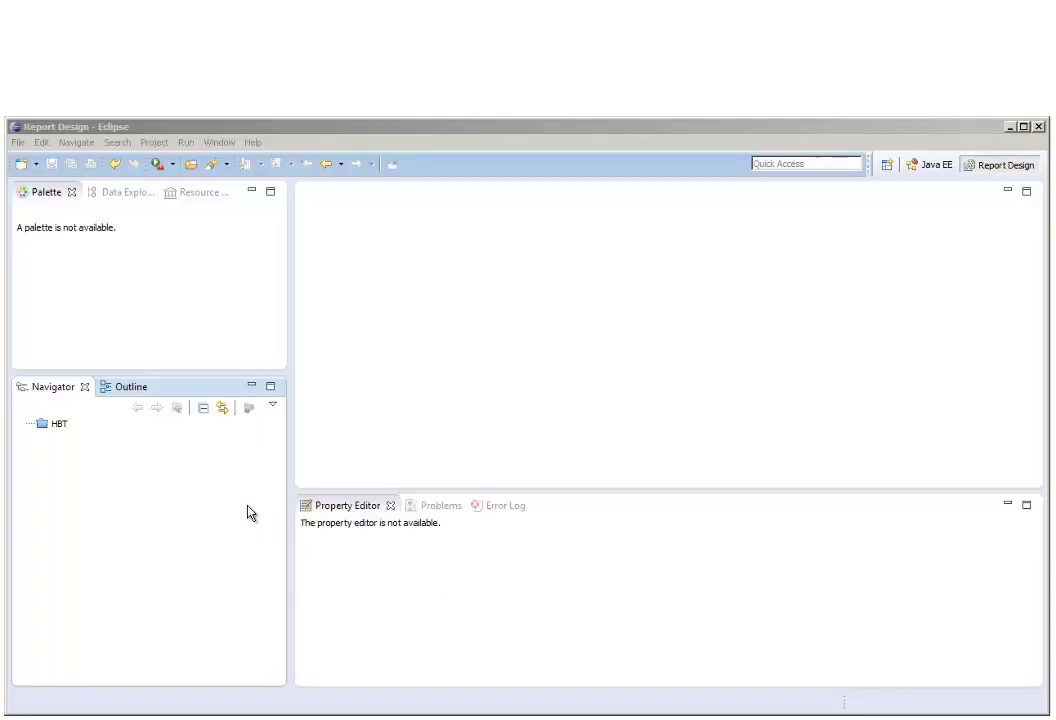
- Create a new BIRT Report Project named HortonworksBIRTTutorial in the default location
right_click(176, 466)
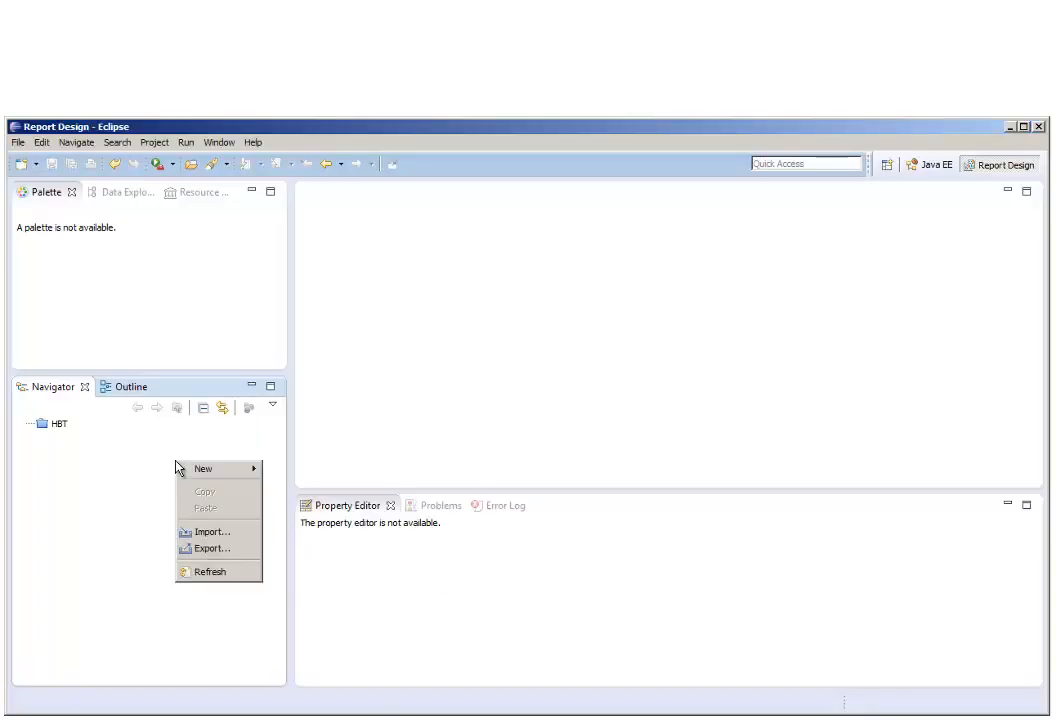
mouse_move(226, 474)
click(295, 471)
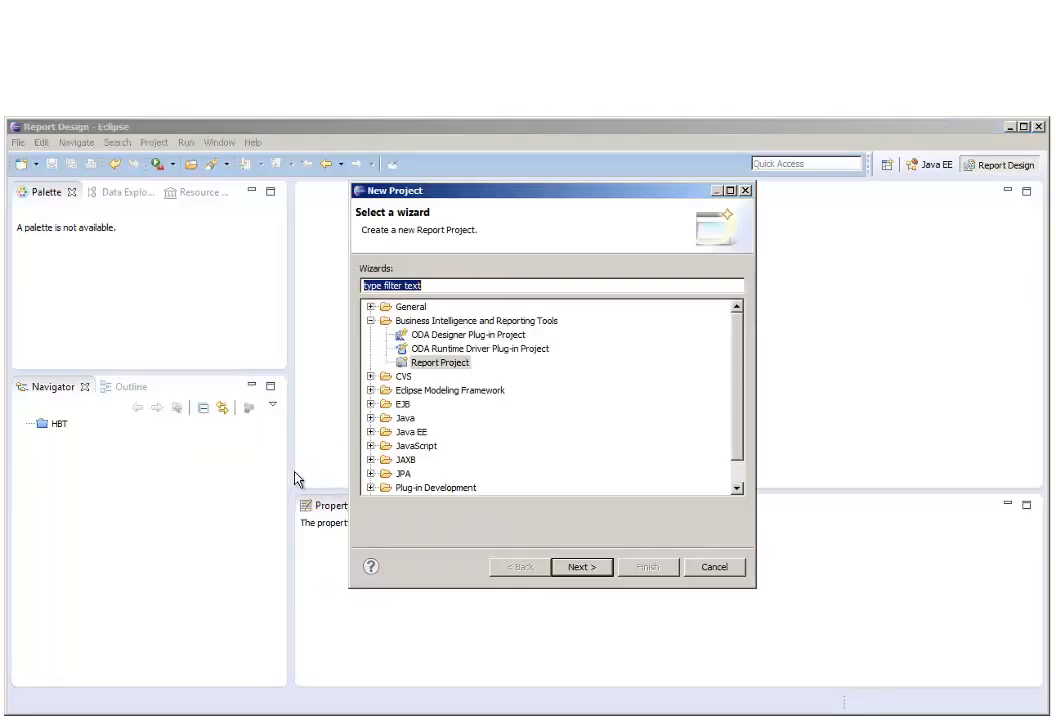
click(422, 364)
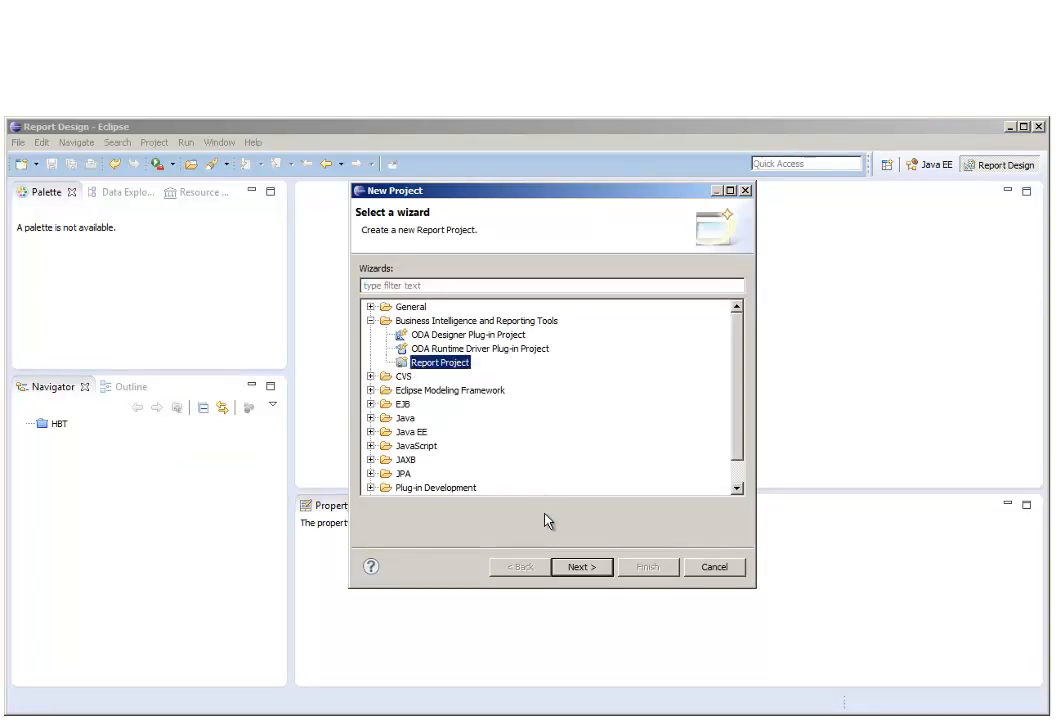
click(580, 567)
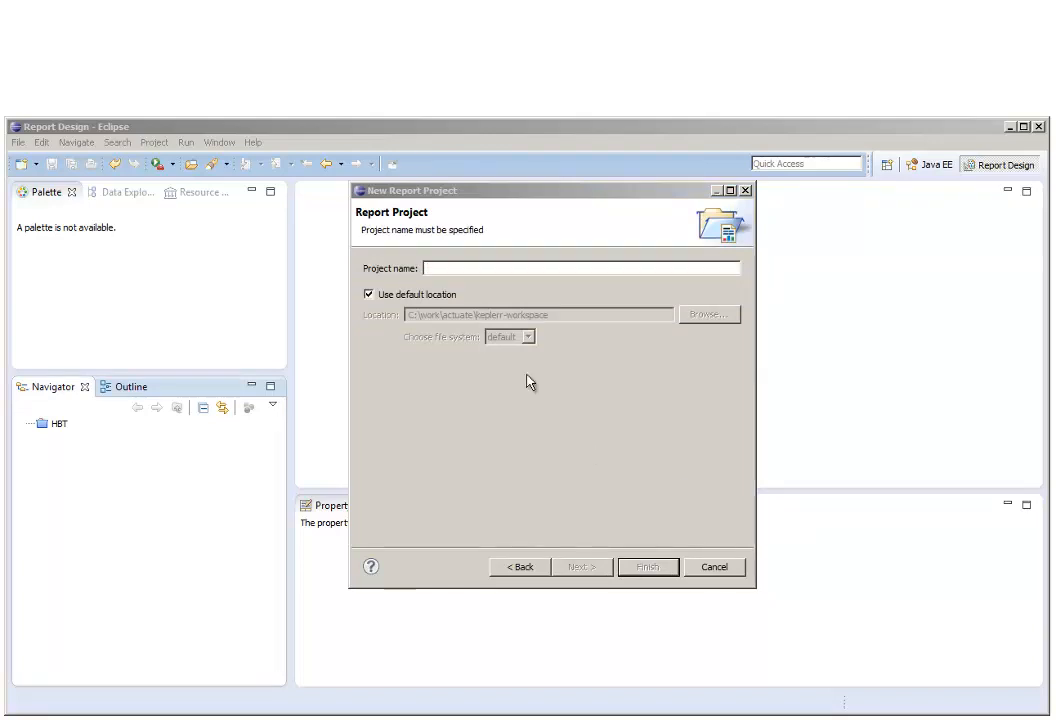
click(492, 266)
text(HortonworksBIRTTutorial)
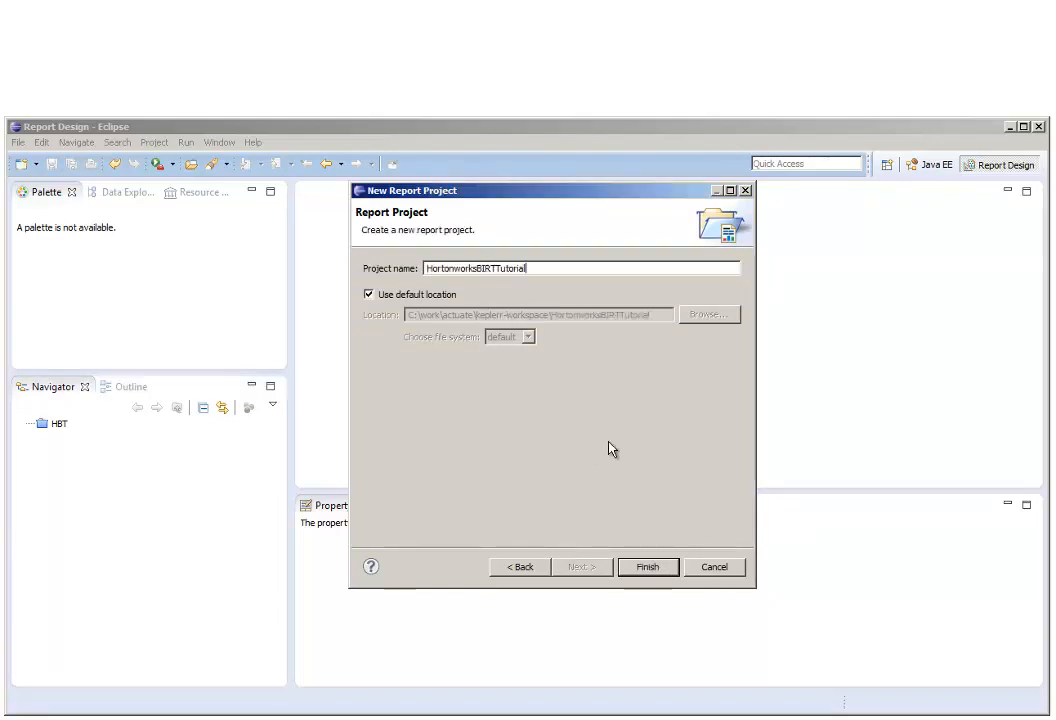
click(650, 566)
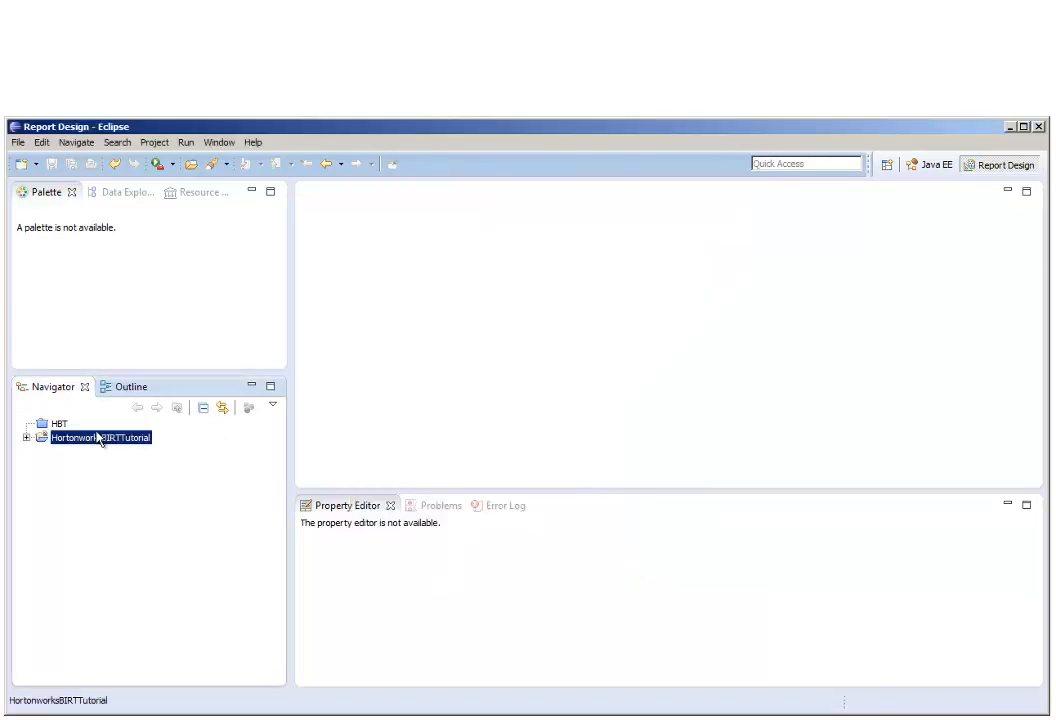
- Create a new report in the HortonworksBIRTTutorial project with the file name HWBIRTTut1.rptdesign
click(26, 438)
right_click(100, 440)
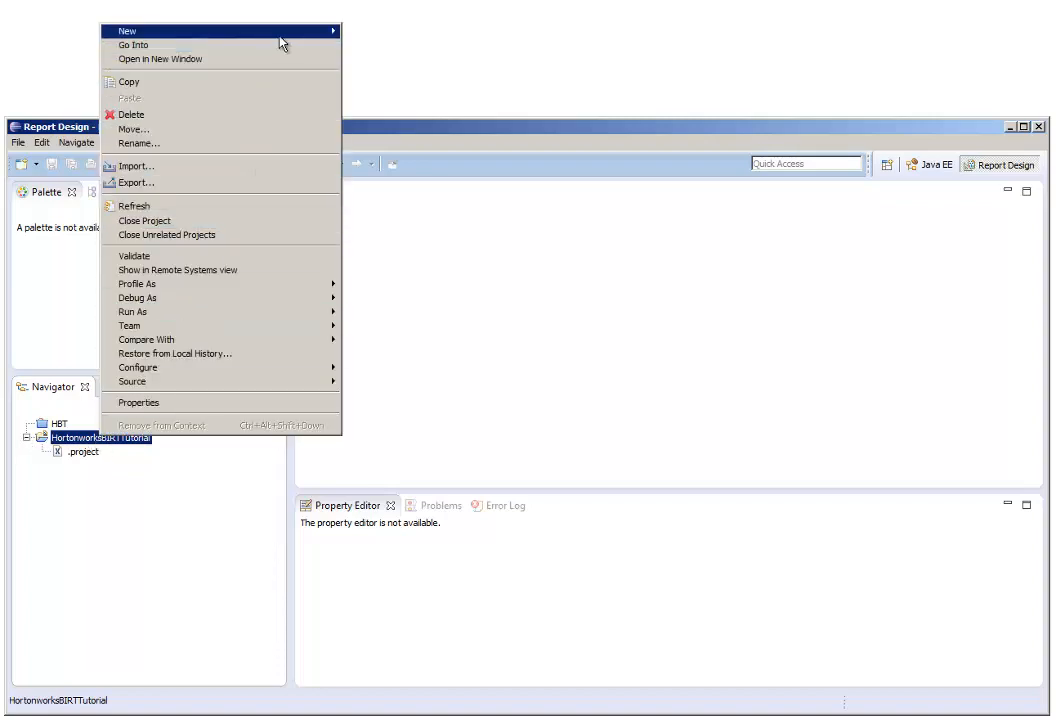
mouse_move(286, 36)
click(398, 76)
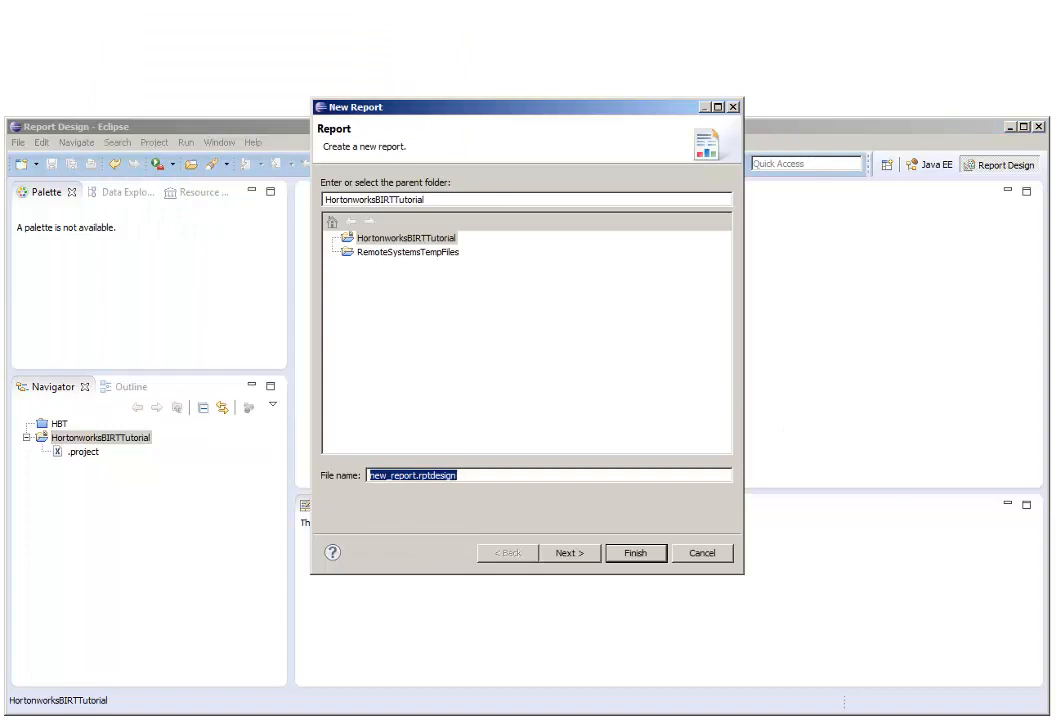
click(418, 475)
key(BackSpace)
key(BackSpace)
key(BackSpace)
key(BackSpace)
key(BackSpace)
key(BackSpace)
key(BackSpace)
key(BackSpace)
key(BackSpace)
key(BackSpace)
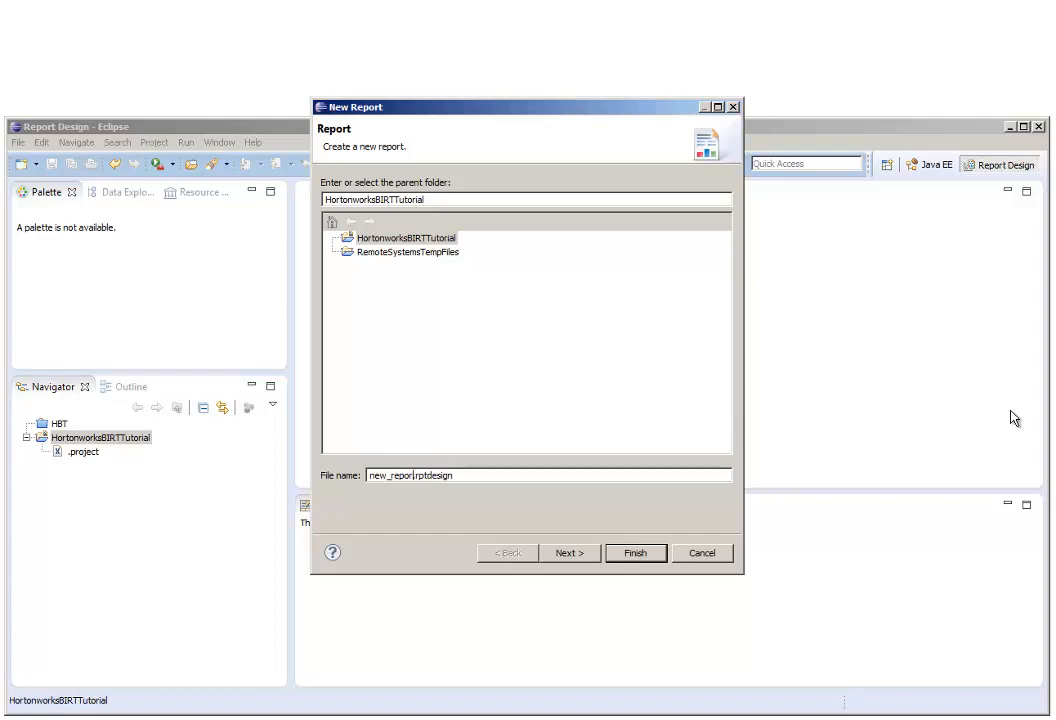
text(HWBIRTTut1)
click(646, 554)
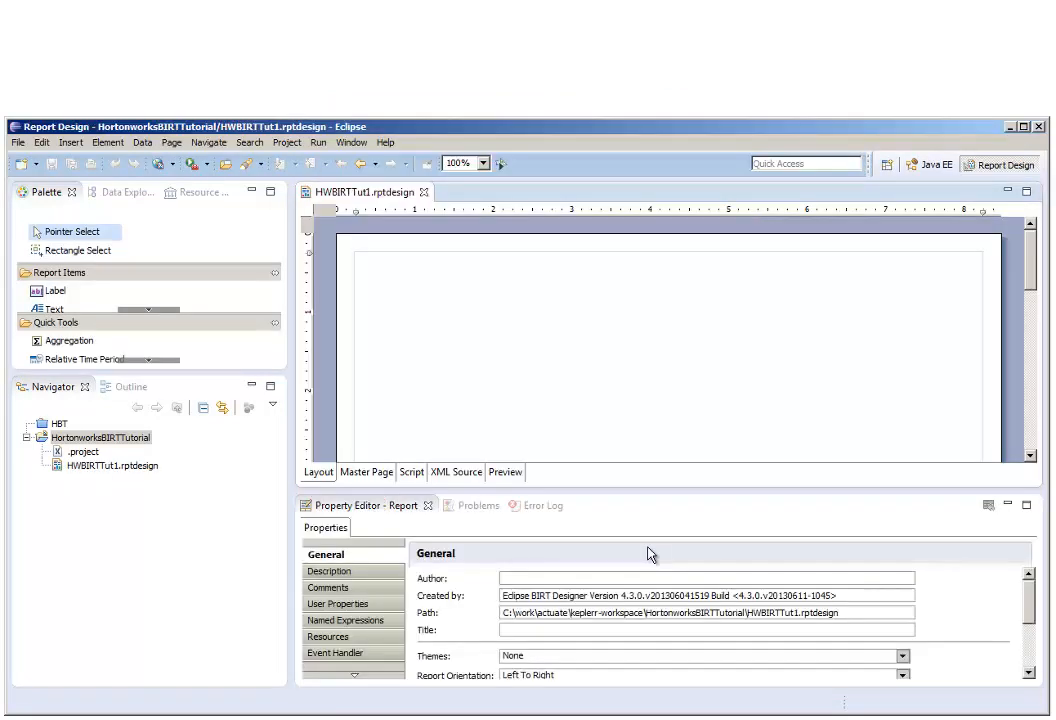
- Start a new Hive2 Data Source for the report, name it srcHWSandbox and continue to its connection settings
click(120, 199)
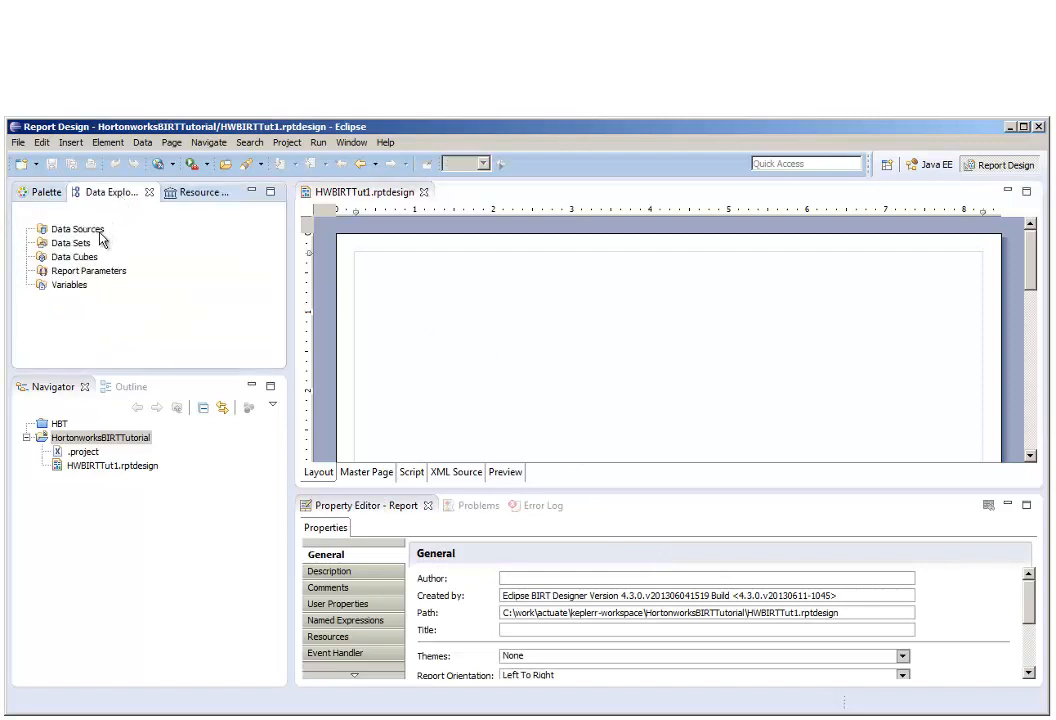
click(101, 233)
right_click(101, 235)
click(146, 242)
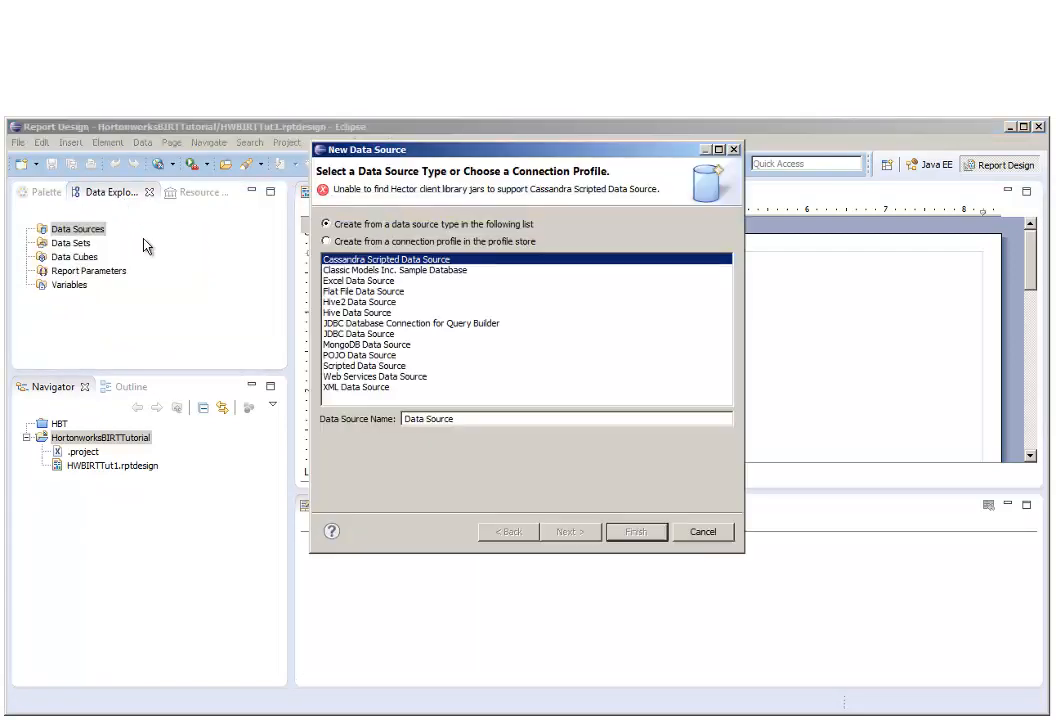
click(370, 302)
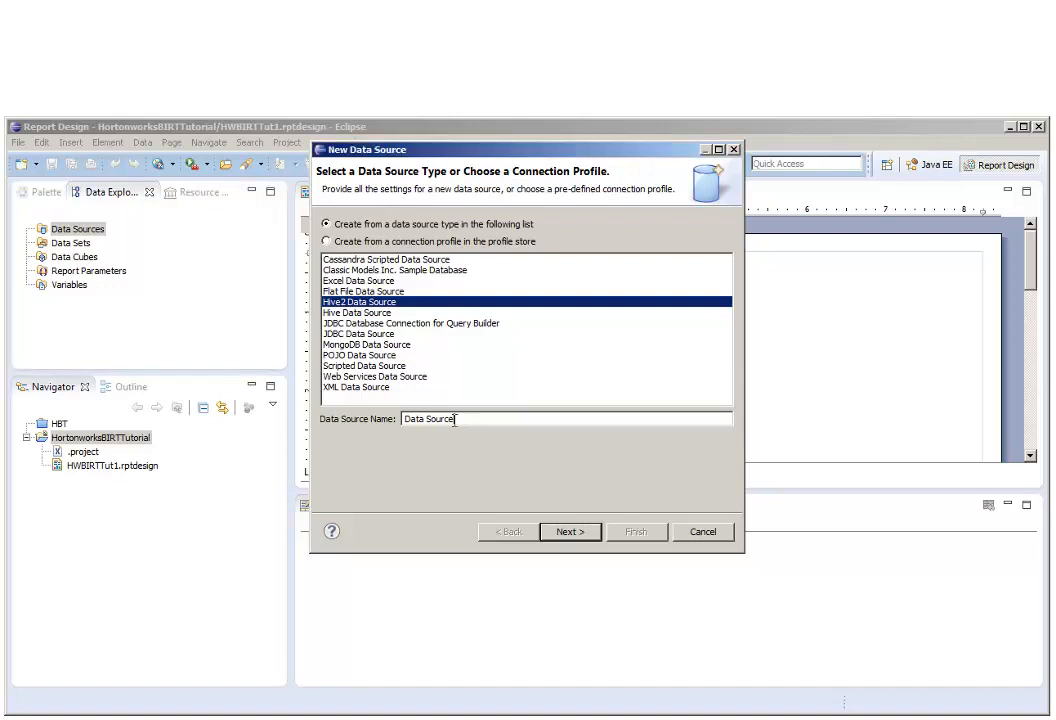
drag(453, 419, 403, 419)
text(srcHWSandbox)
click(570, 532)
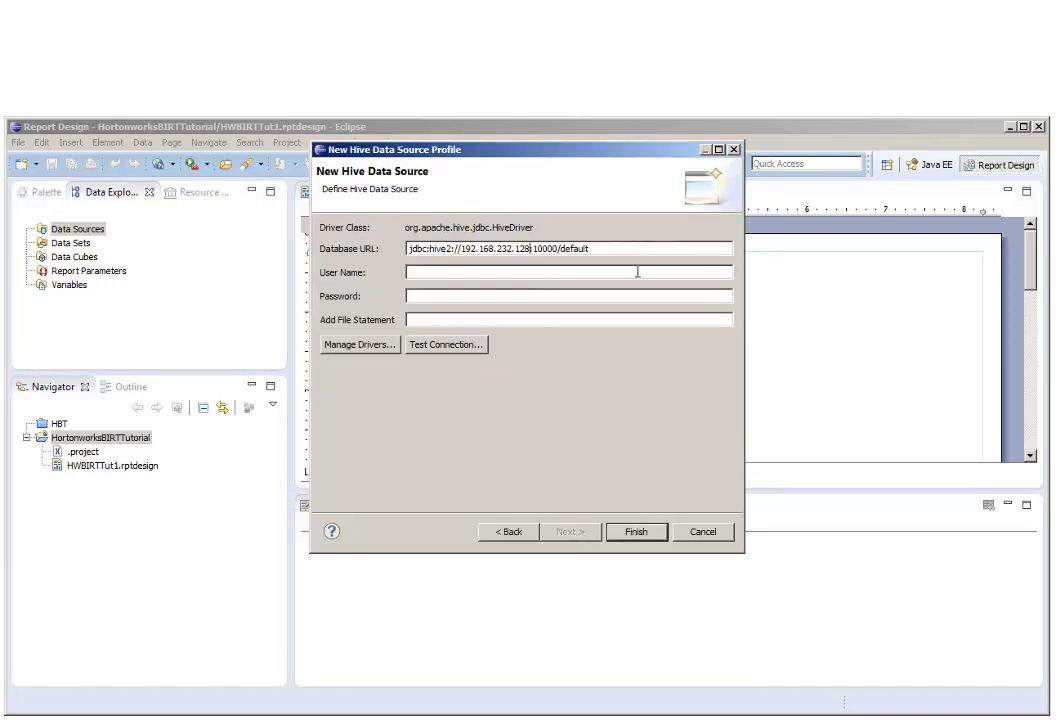
- Change the host in the Hive database URL to 127.0.0.1, keeping port 10000 and the default database
key(shift+Left)
key(shift+Left)
key(shift+Left)
key(shift+Left)
key(shift+Left)
key(shift+Left)
key(shift+Left)
key(shift+Left)
key(shift+Left)
key(shift+Left)
key(shift+Left)
key(shift+Left)
key(shift+Left)
key(shift+Left)
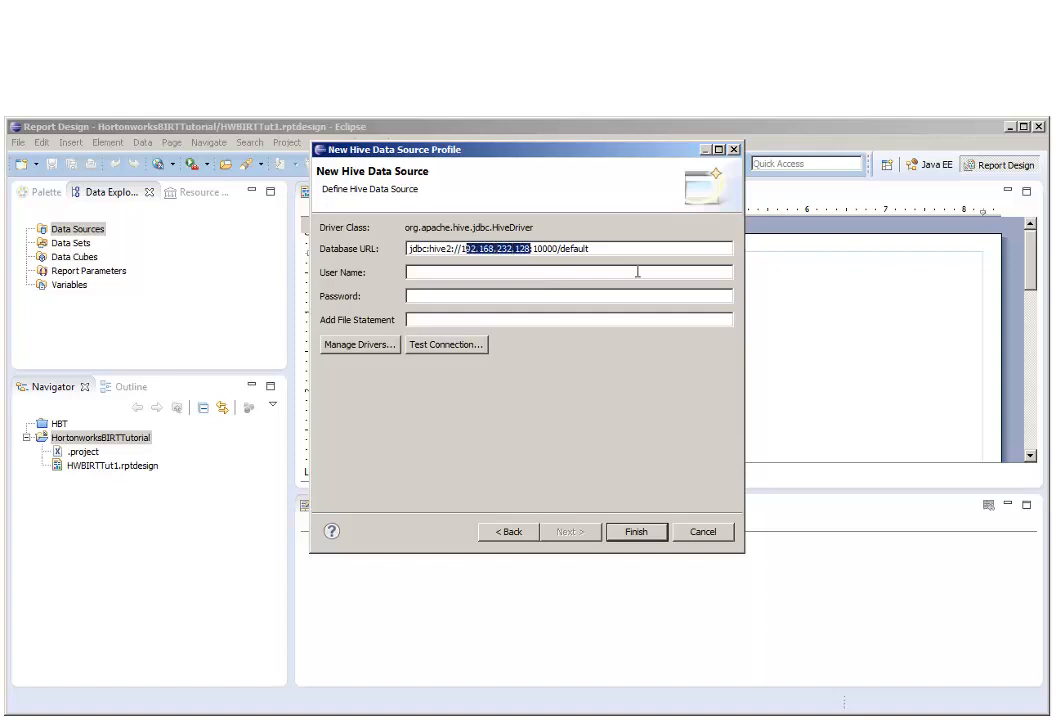
text(27.0)
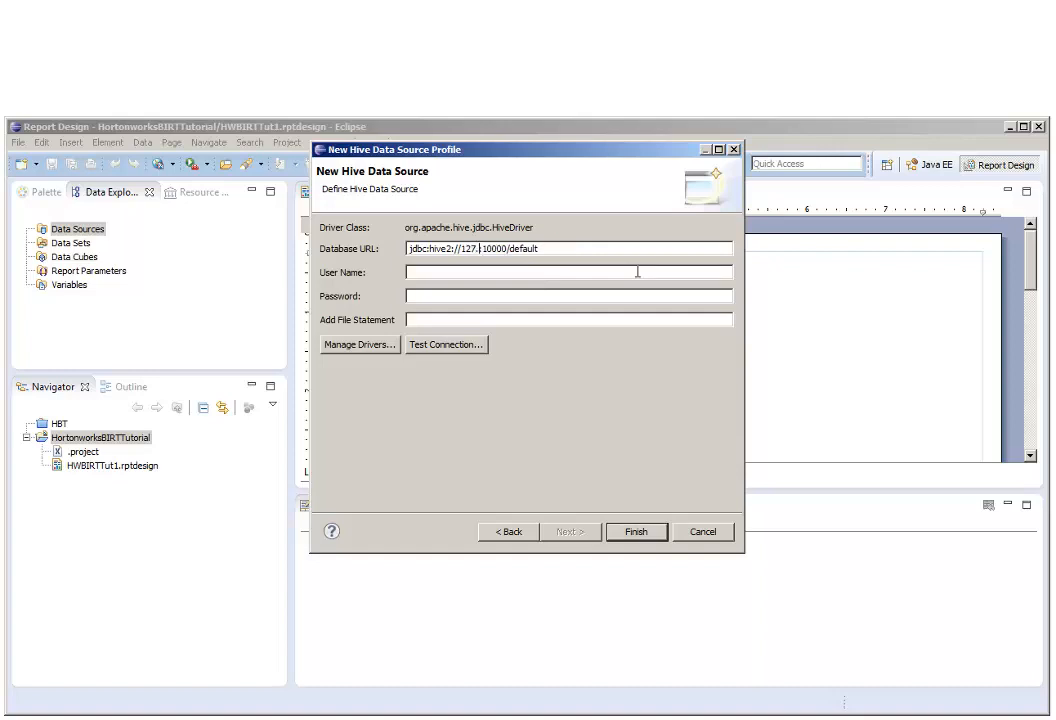
text(.0.1)
- Set the Hive user name to sandbox, test the connection and finish creating the data source
click(637, 272)
text(sandbox)
click(474, 347)
click(662, 361)
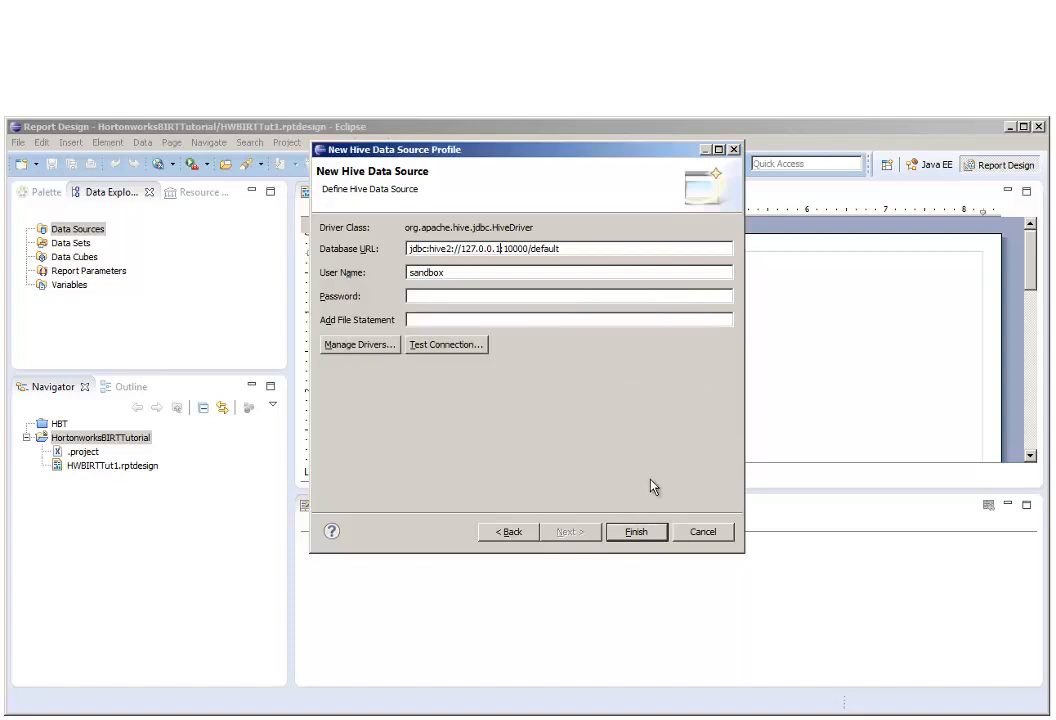
click(650, 533)
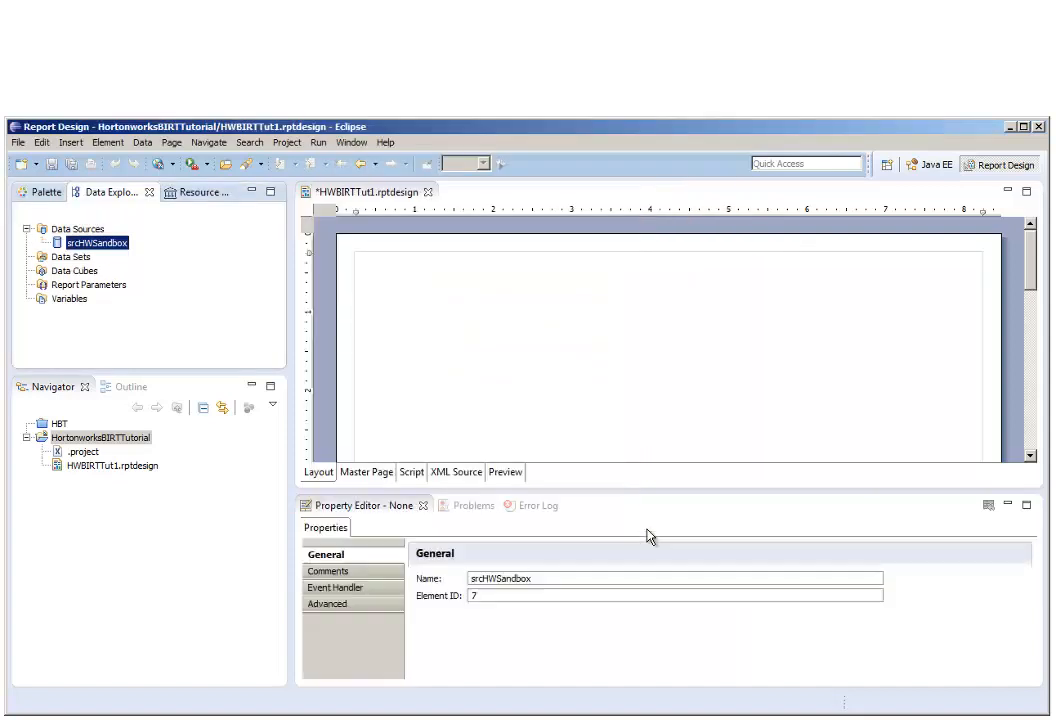
- Start a new HQL Select Query data set named setHWSandboxDetail on the srcHWSandbox data source
click(78, 258)
right_click(82, 259)
click(112, 268)
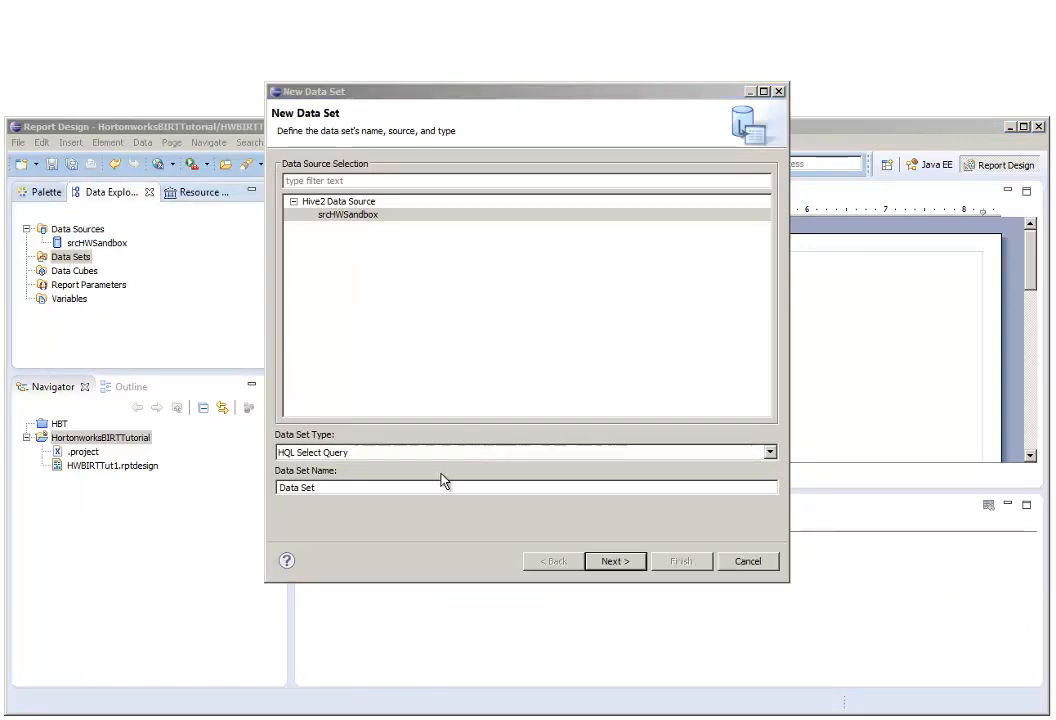
click(357, 220)
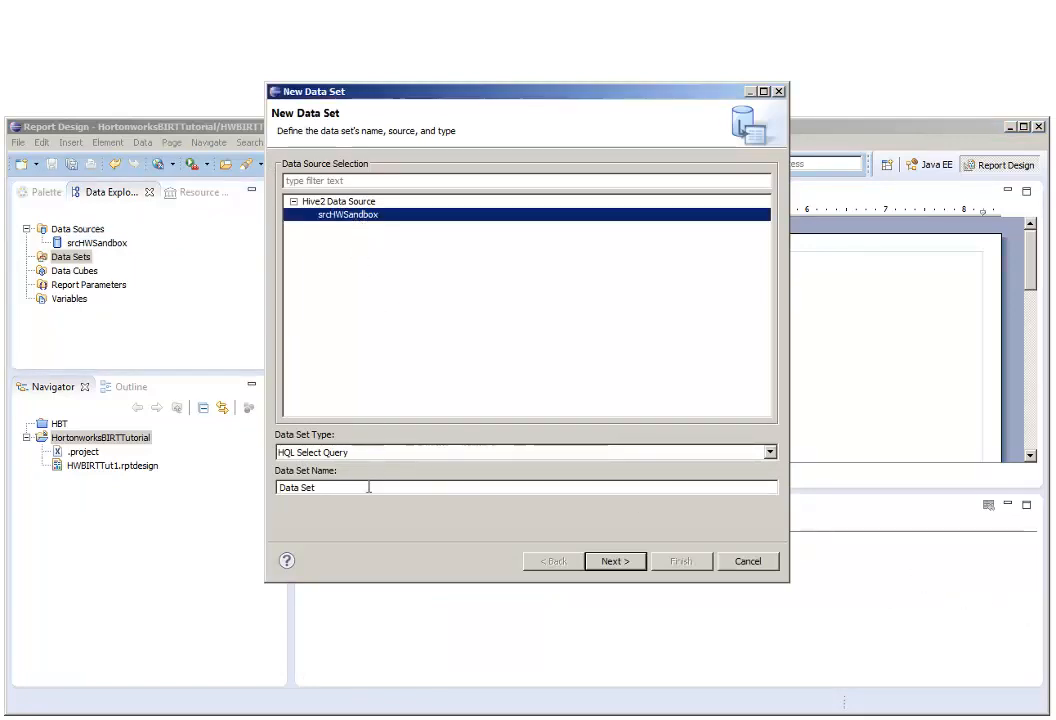
drag(368, 486, 238, 490)
text(setHWSandboxDetail)
click(614, 561)
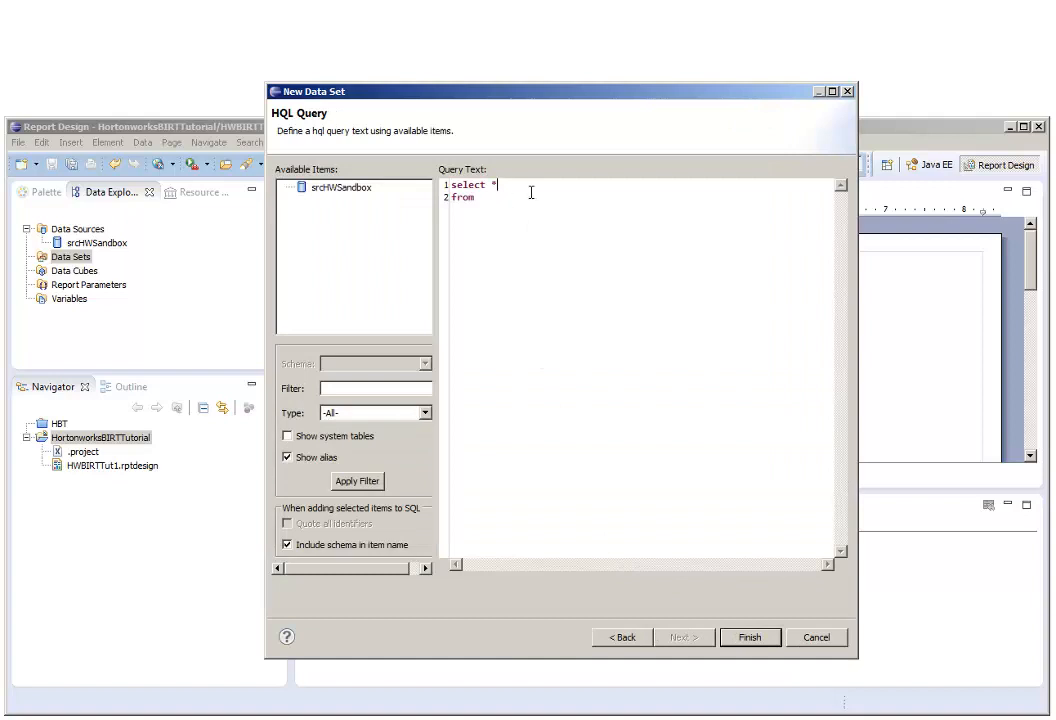
- Complete the detail data set's query as "select * from sample_07" and accept its output columns
click(530, 197)
text(sample_07)
click(750, 640)
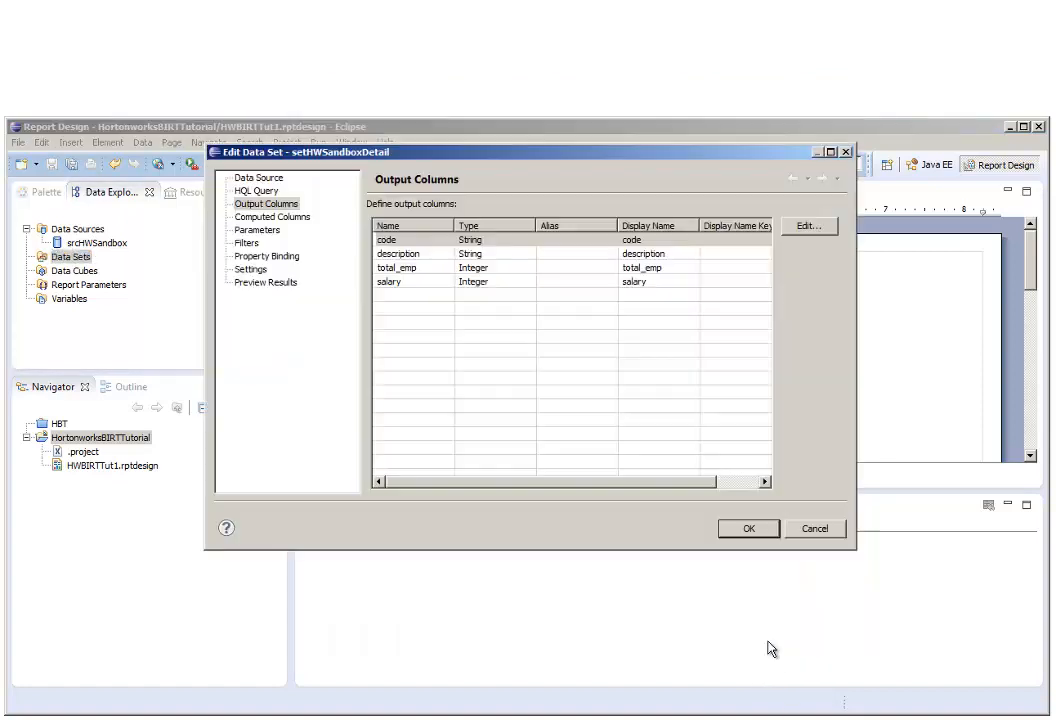
click(750, 530)
- Start a second HQL Select Query data set on srcHWSandbox, named setHWSandboxSummary
click(86, 258)
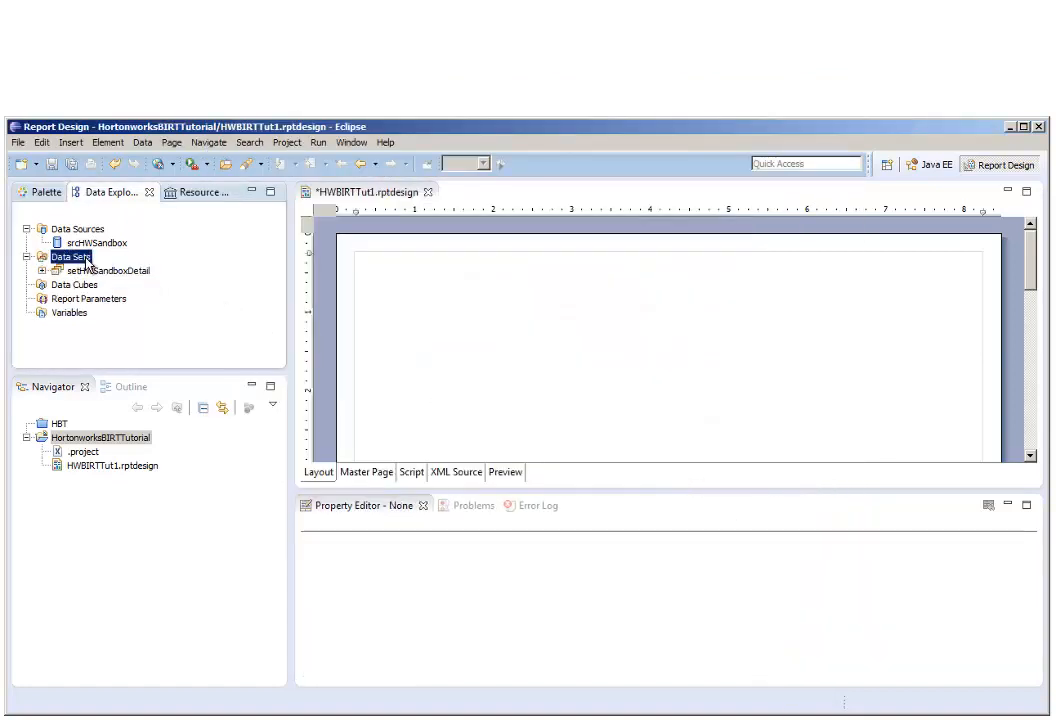
right_click(86, 262)
click(110, 266)
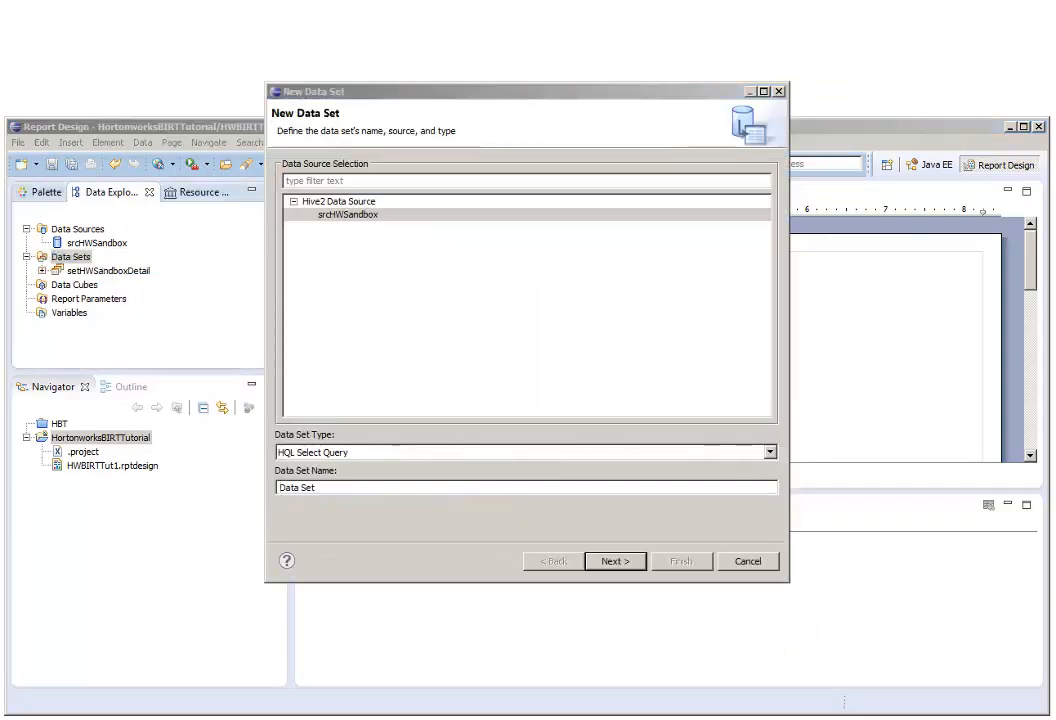
drag(377, 488, 243, 488)
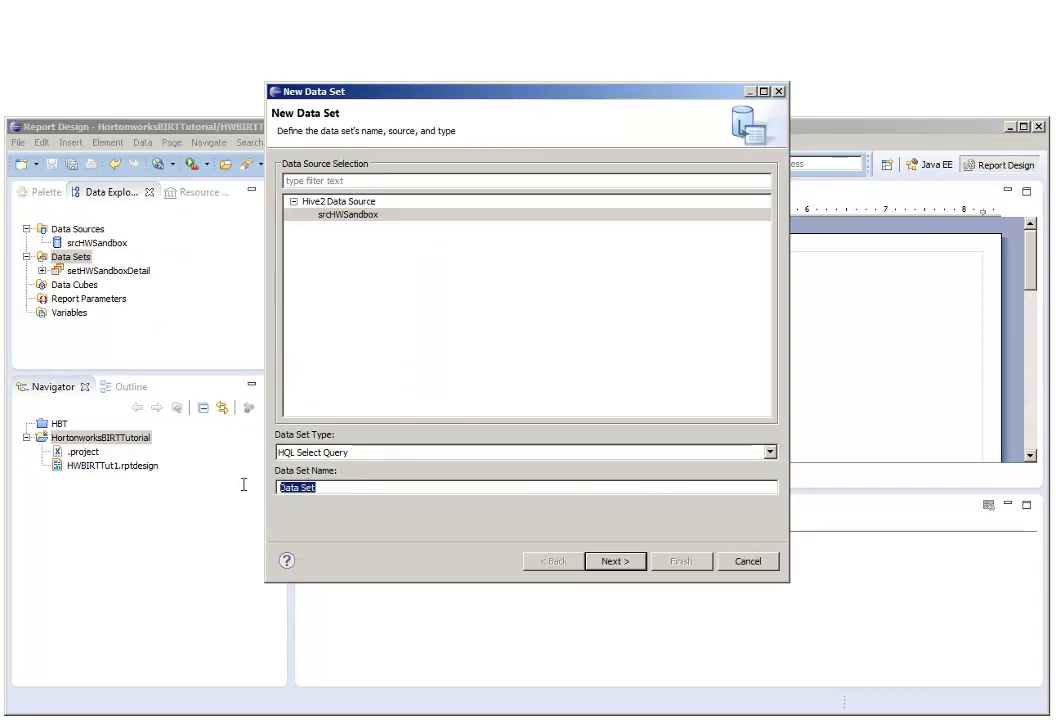
text(setHWSandboxSummary)
click(611, 562)
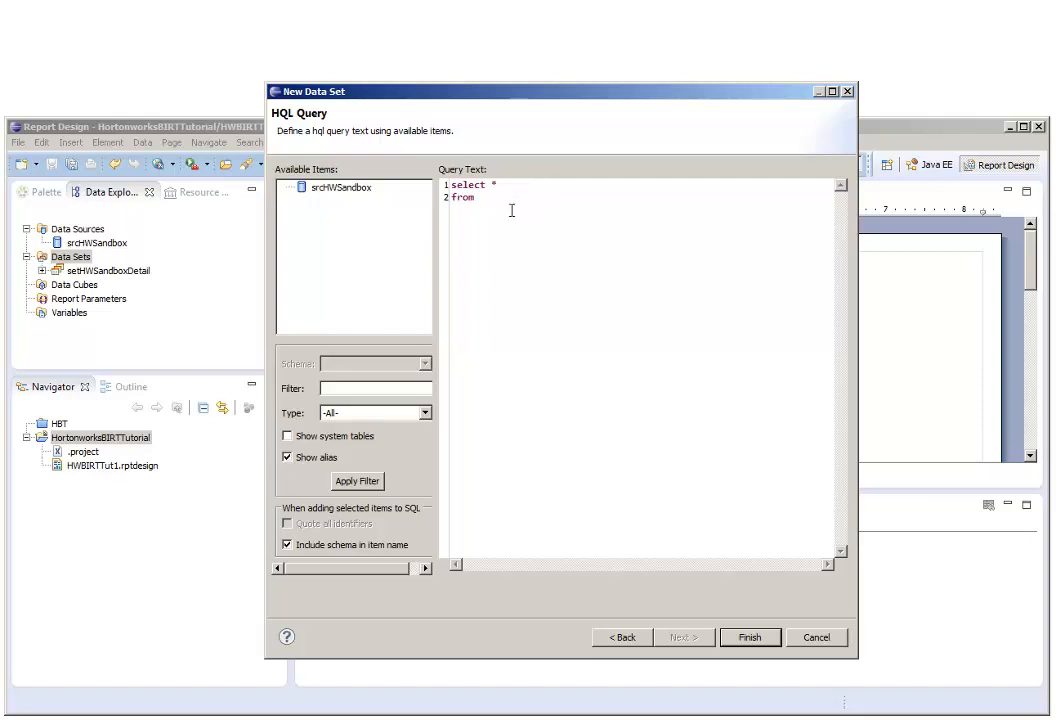
- Complete the summary data set's query so that it selects everything from sample_07, and save the data set
click(516, 202)
text(sample_07)
click(746, 640)
click(750, 532)
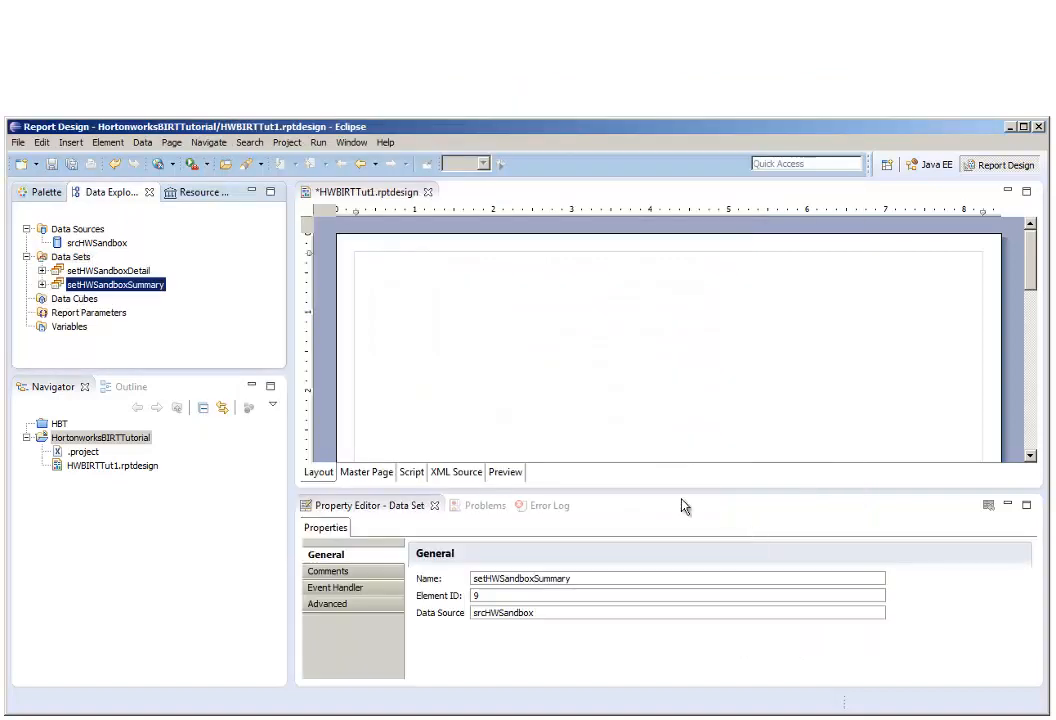
- Add a filter to the setHWSandboxDetail data set with the condition row["code"] Not Match "00-0000"
click(142, 272)
right_click(142, 277)
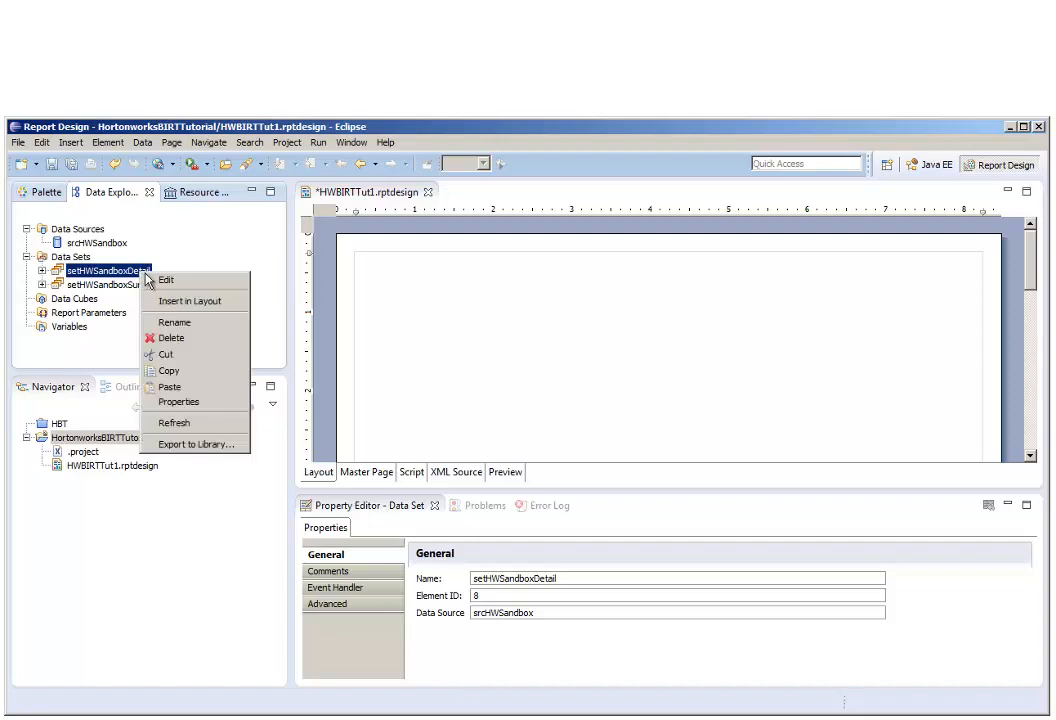
click(165, 282)
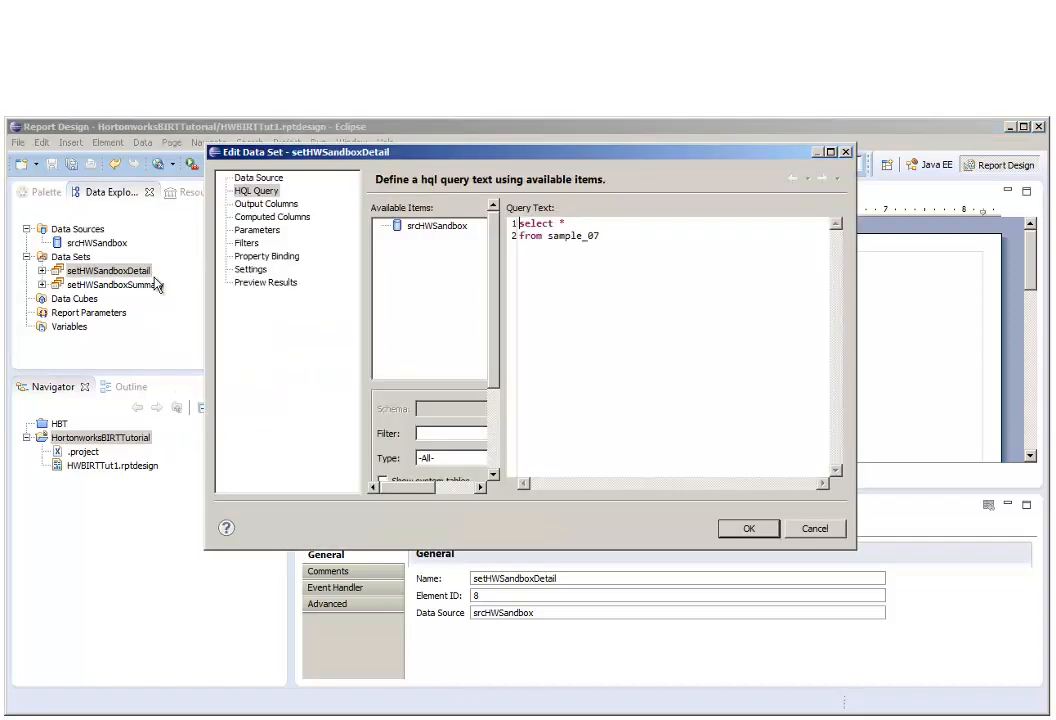
click(246, 243)
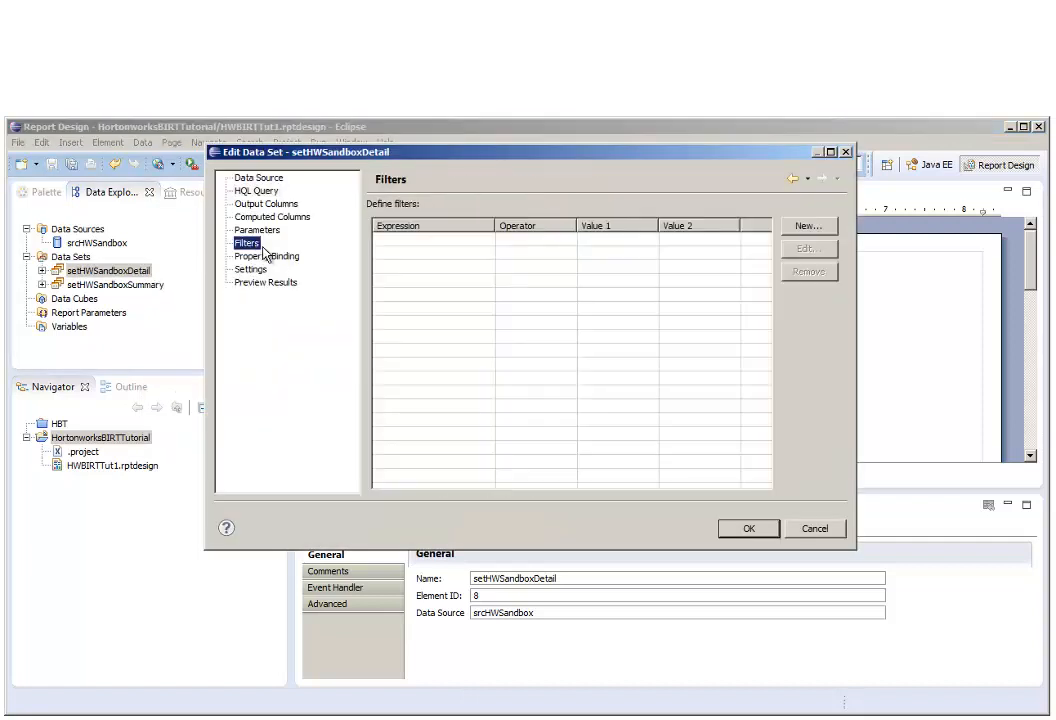
click(805, 228)
click(441, 240)
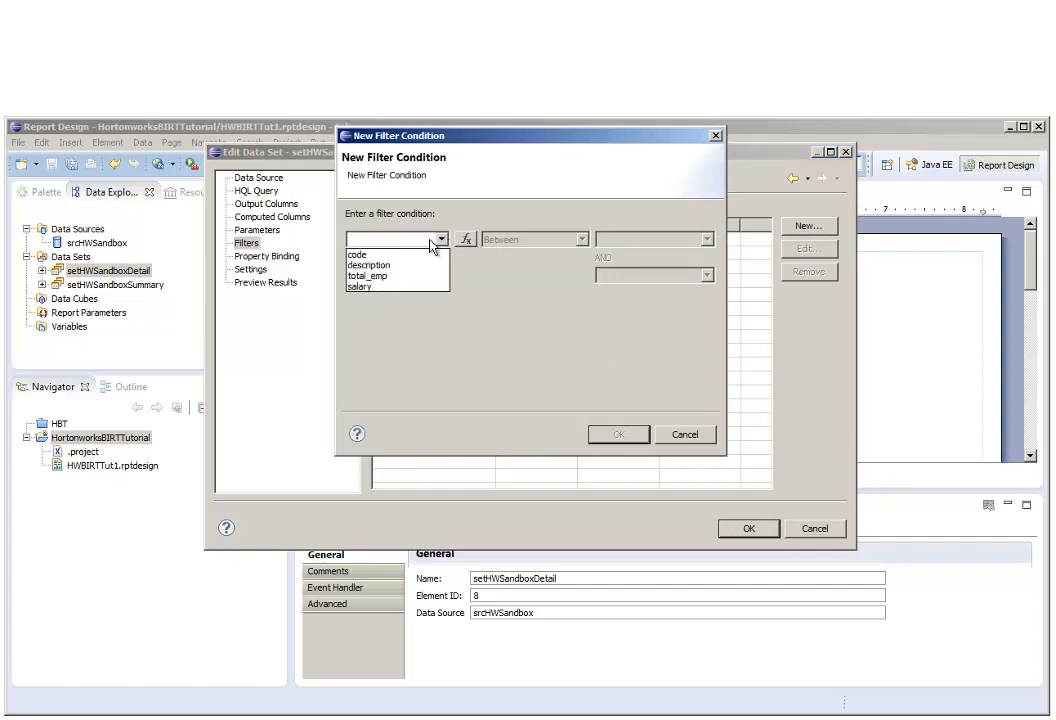
click(431, 256)
click(582, 240)
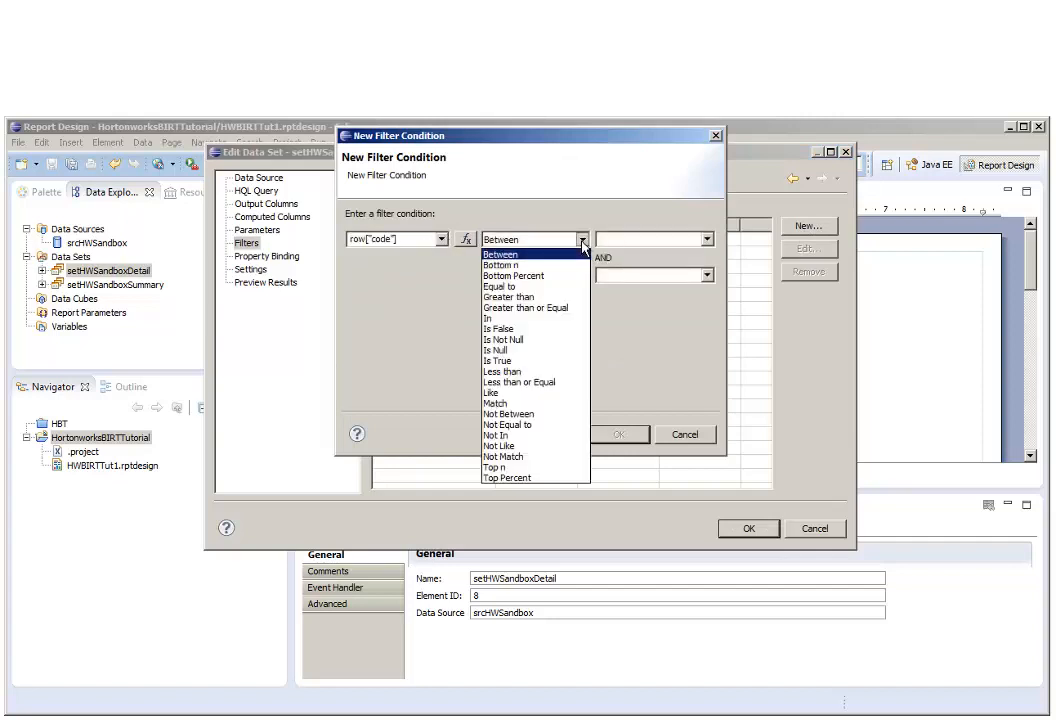
click(547, 458)
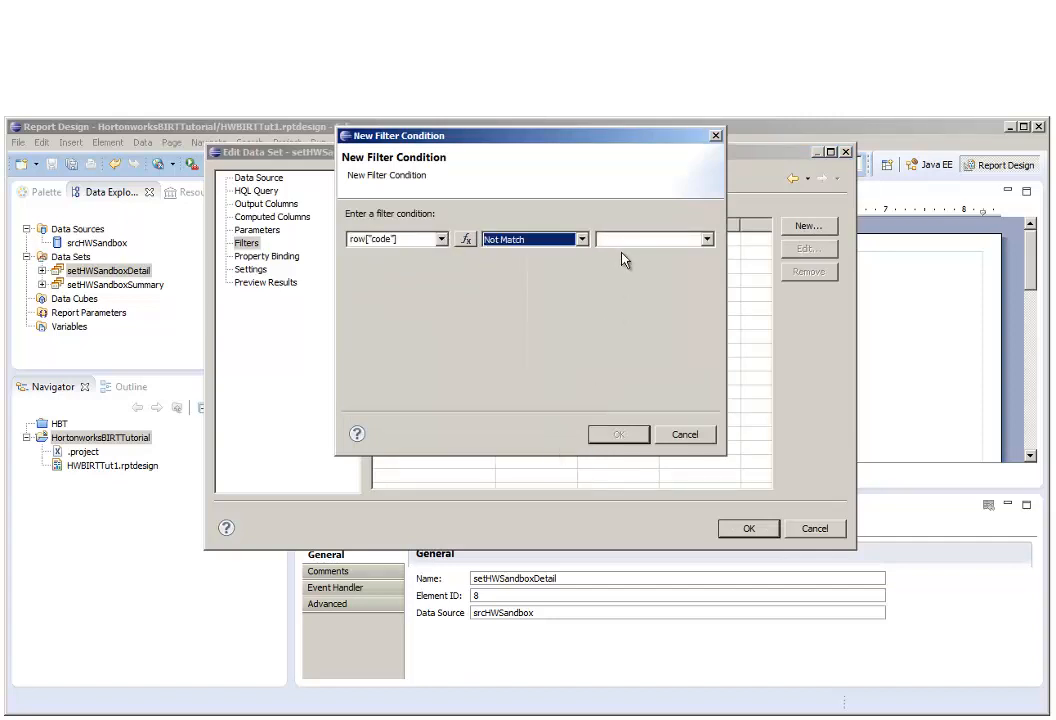
click(622, 240)
text("00)
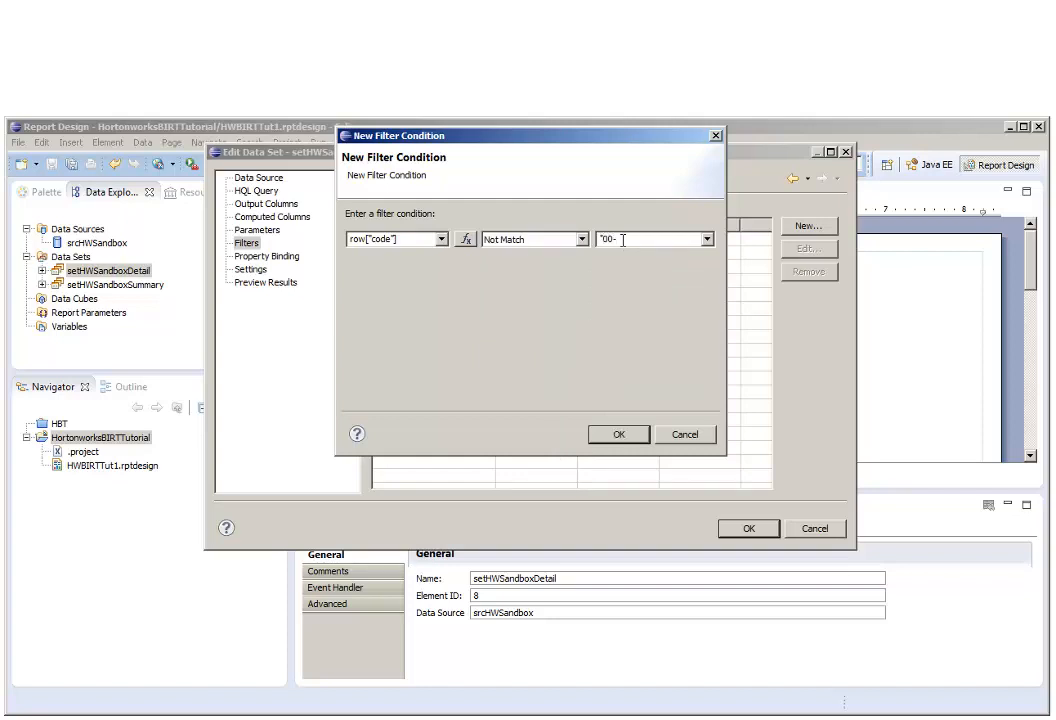
text(-0000)
click(618, 434)
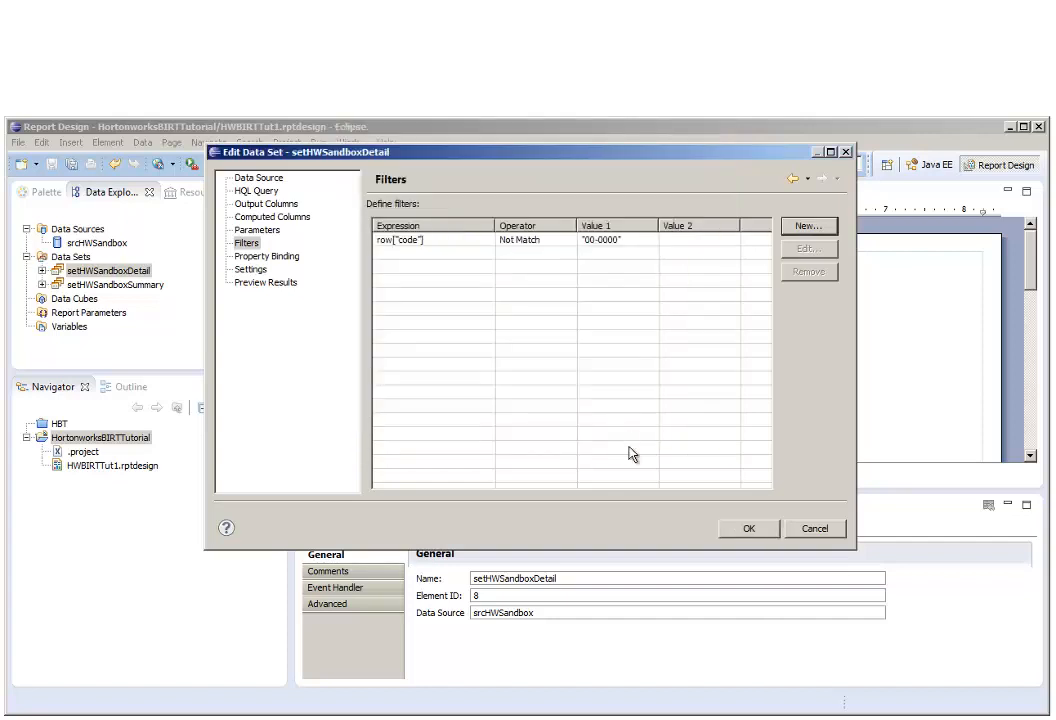
- Accept the setHWSandboxDetail changes and add a filter to the setHWSandboxSummary data set with the condition row["code"] Not Match "00-0000"
click(749, 530)
right_click(158, 287)
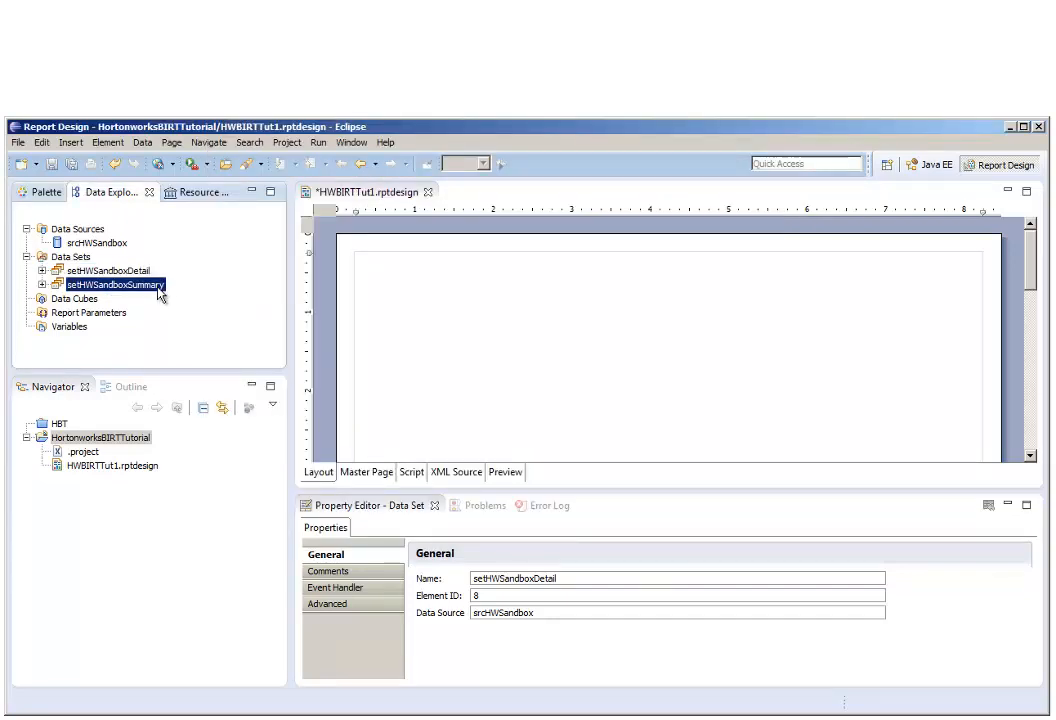
click(181, 295)
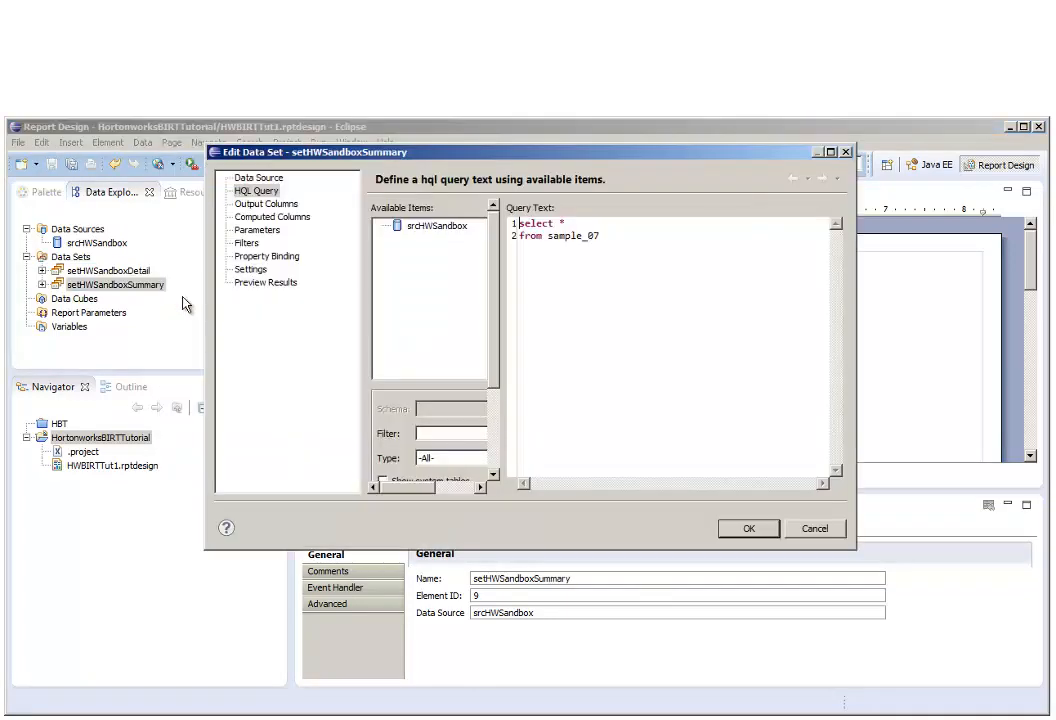
click(246, 243)
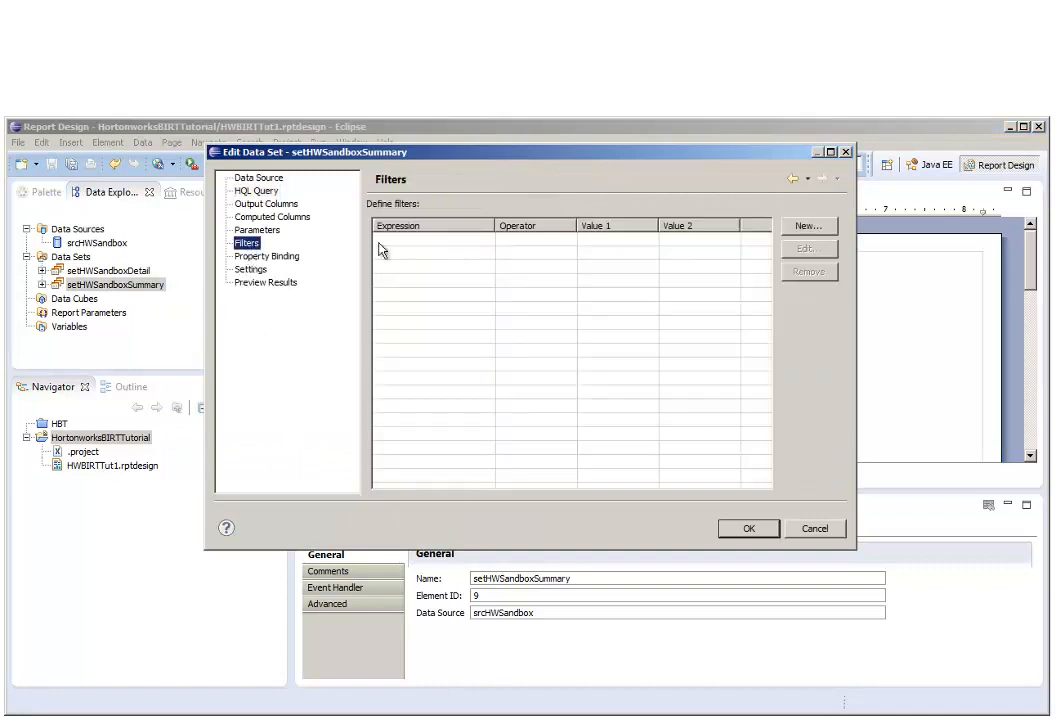
click(806, 226)
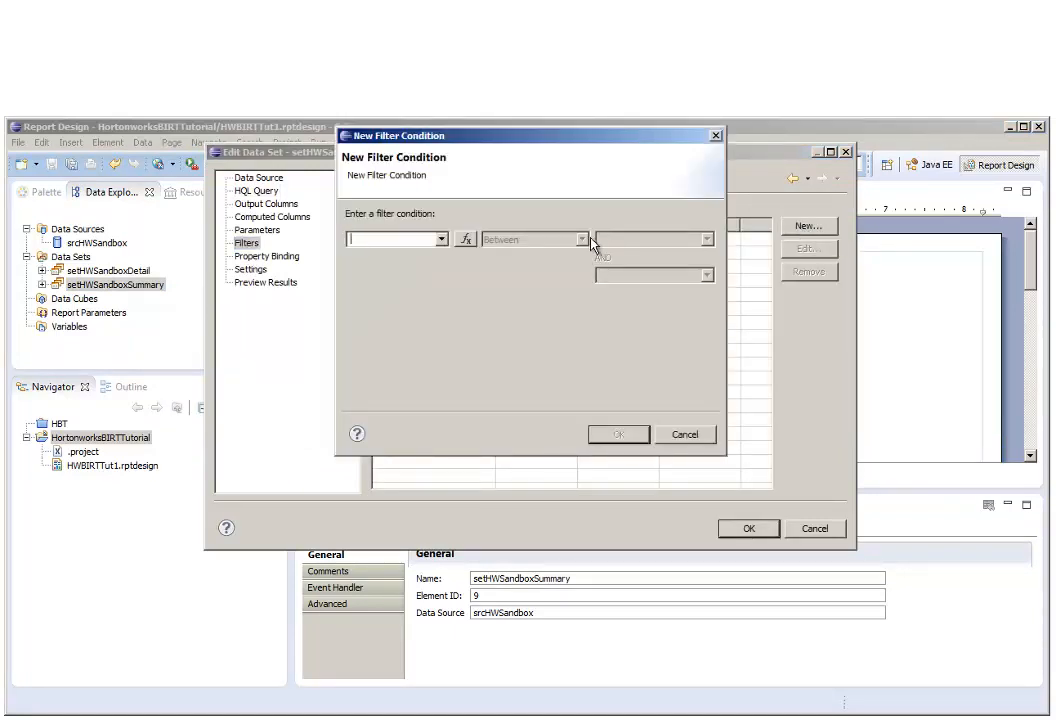
click(442, 241)
click(431, 260)
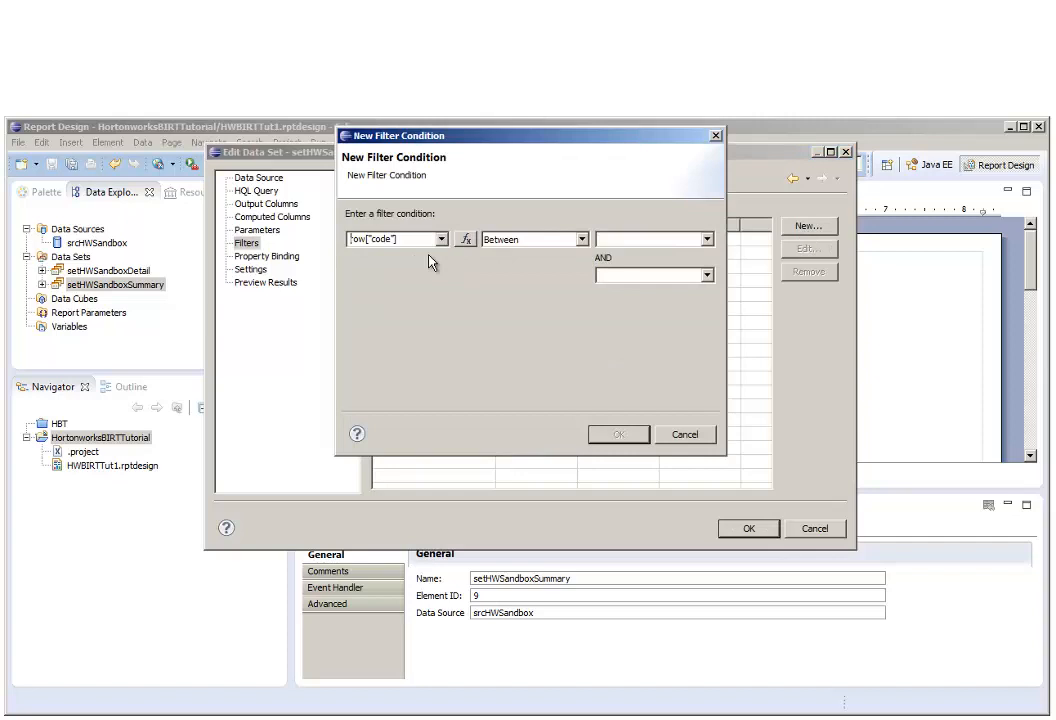
click(583, 240)
click(545, 457)
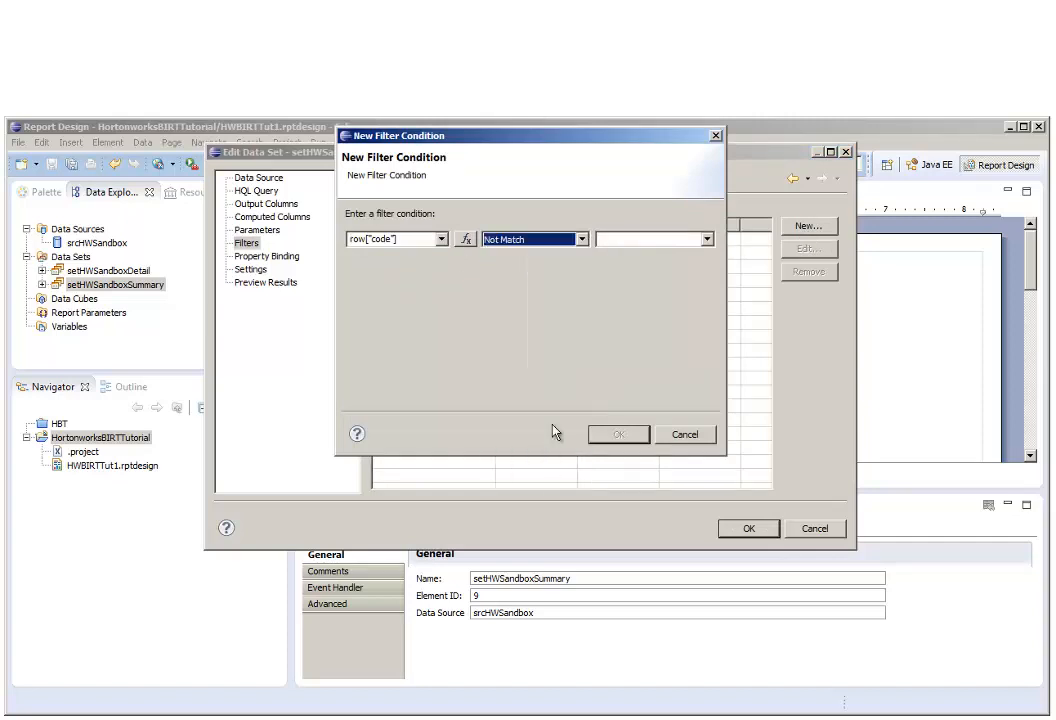
click(616, 241)
text(")
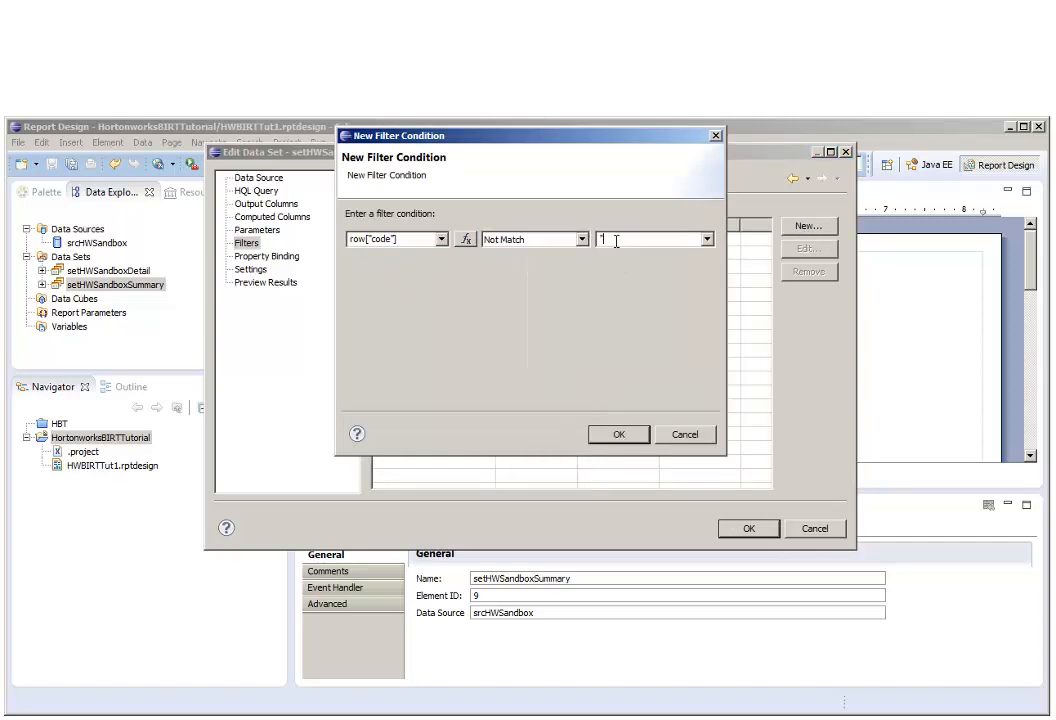
text(00-0000")
click(620, 434)
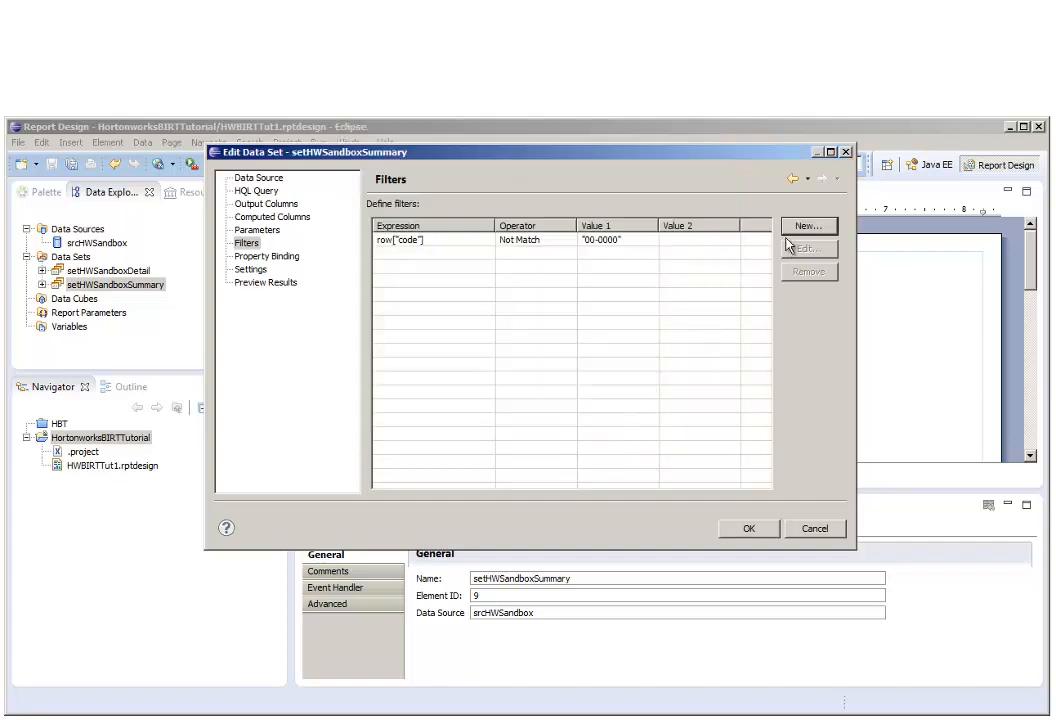
- Add a second summary filter, row["code"].substr(3,4) Match "0000", preview the data set's results and accept the changes
click(805, 230)
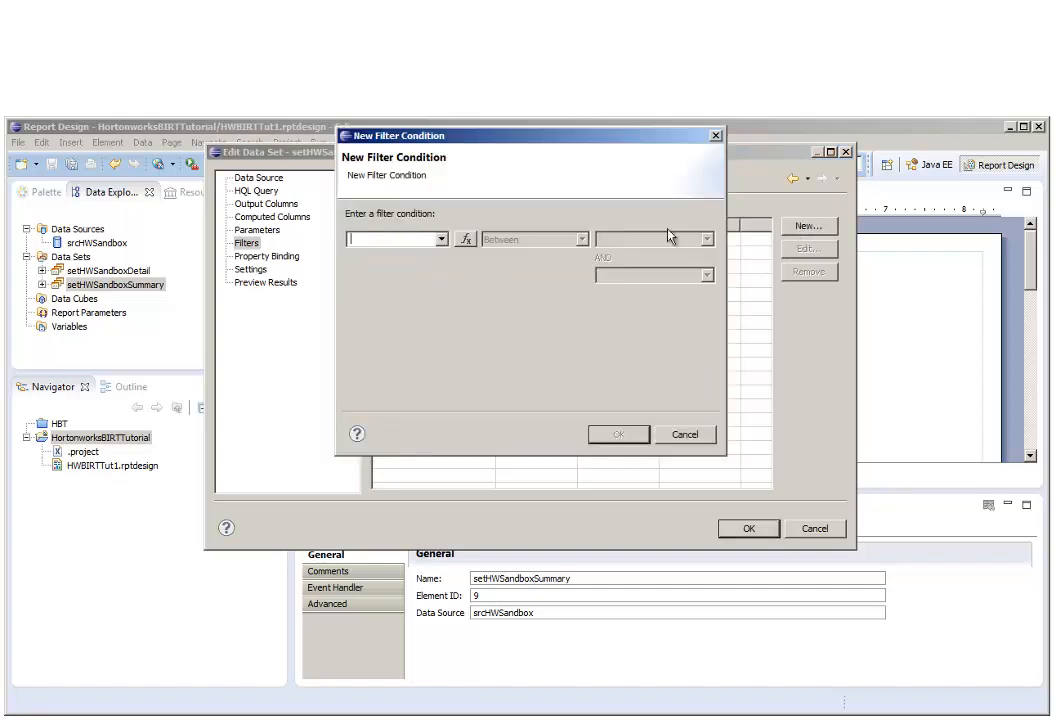
click(442, 240)
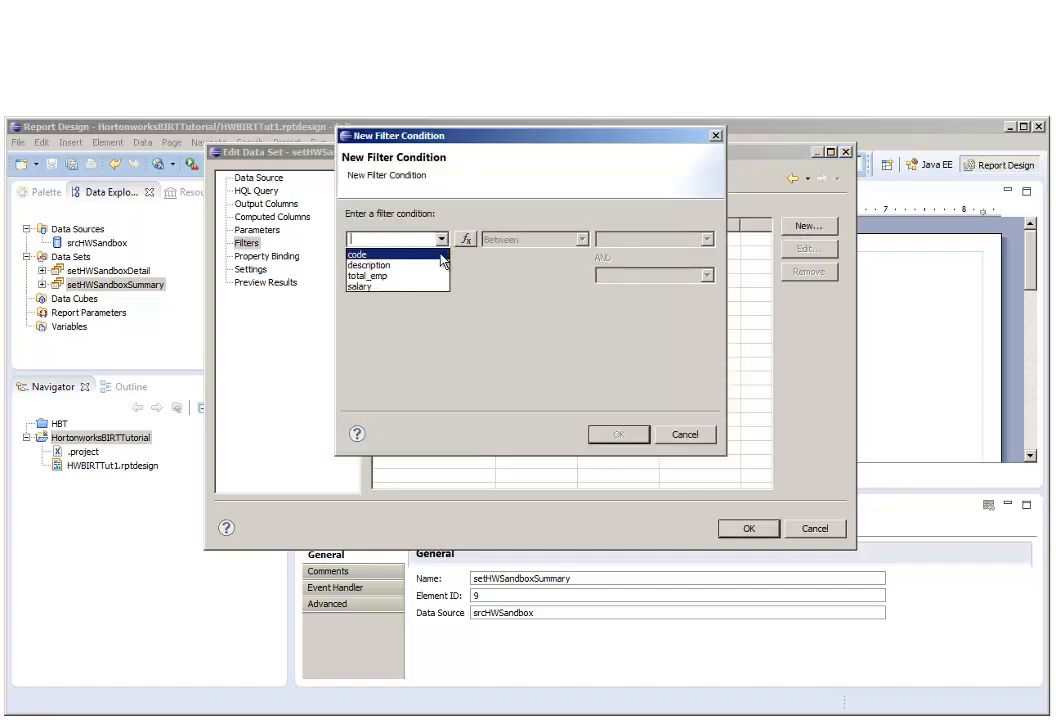
click(441, 255)
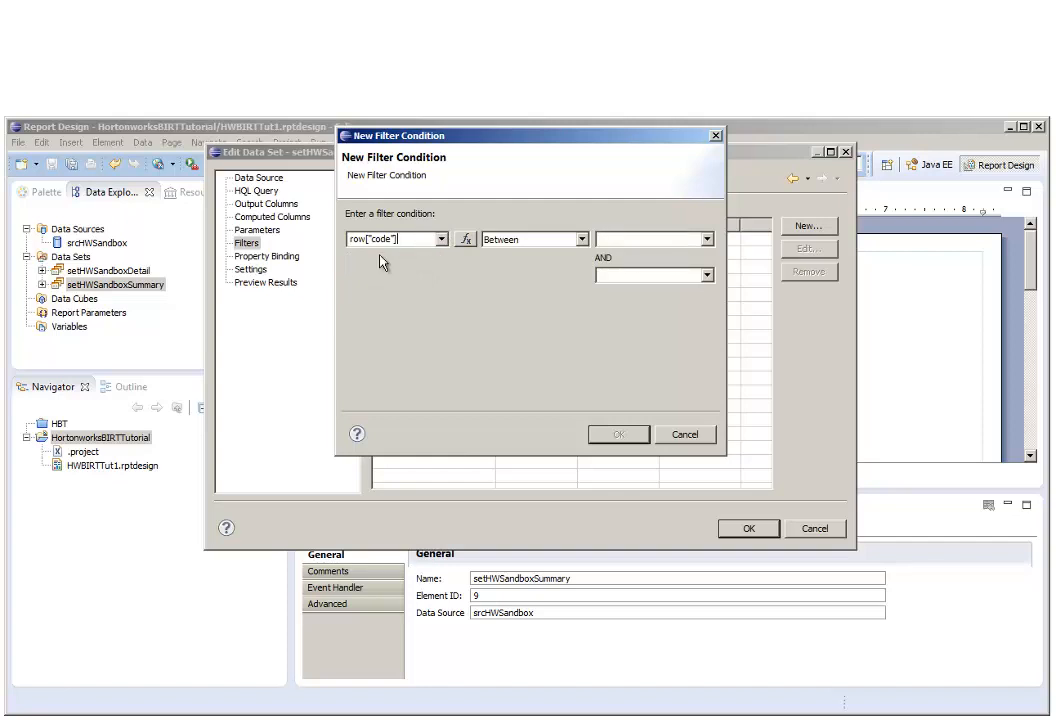
text(.substr(3,4))
click(582, 240)
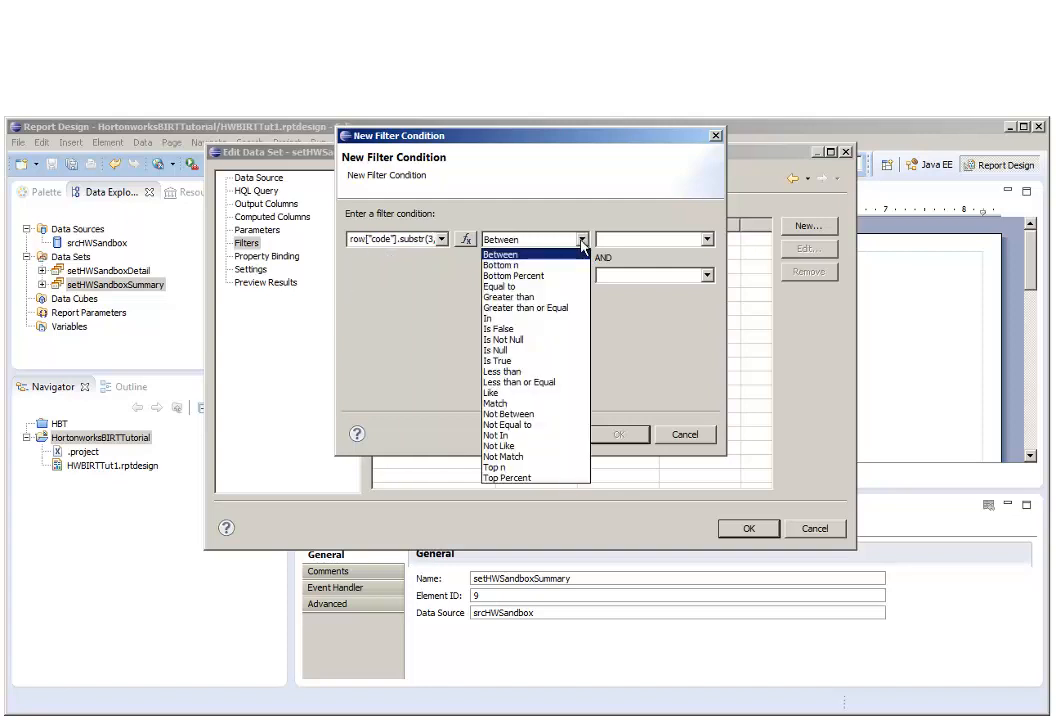
click(563, 404)
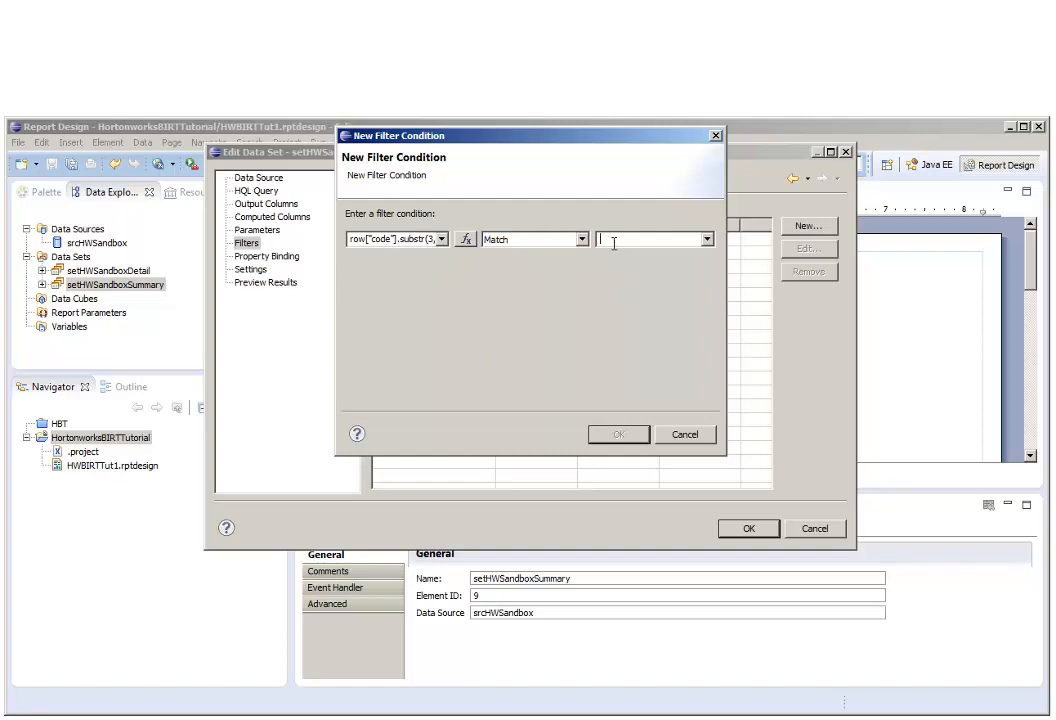
text("0000)
click(619, 434)
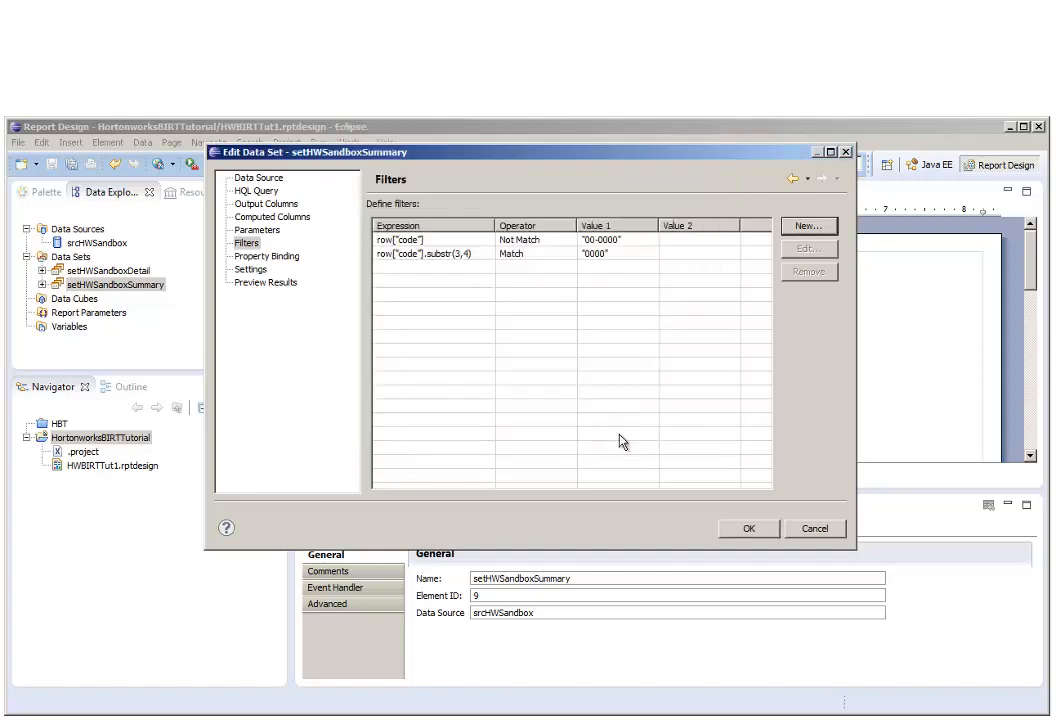
click(283, 283)
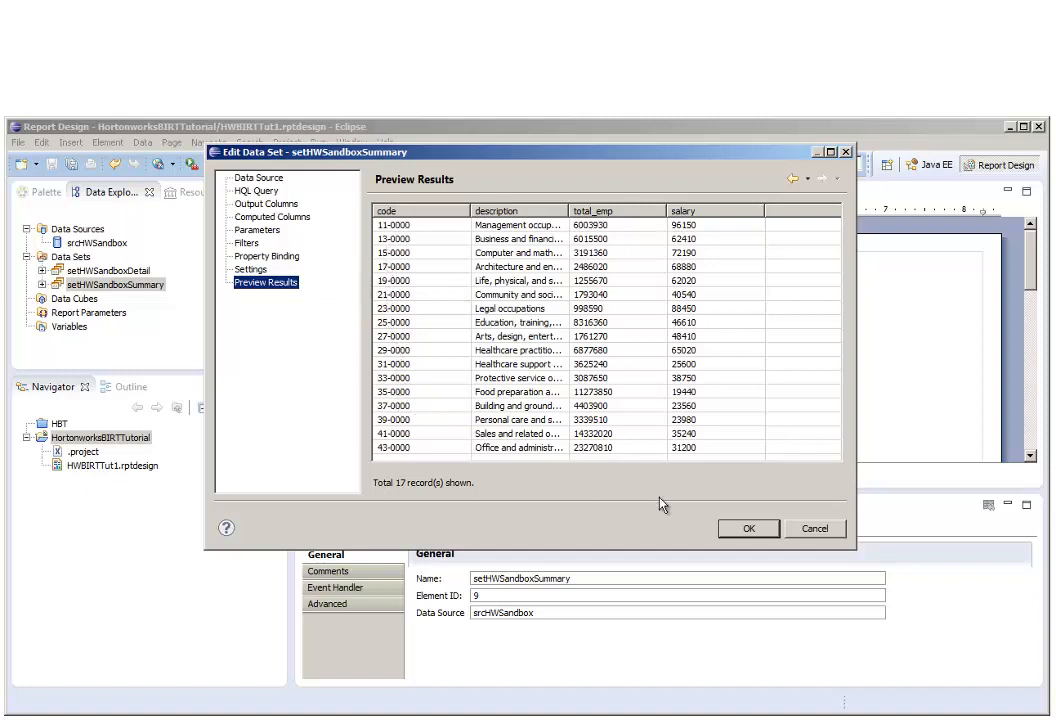
click(745, 530)
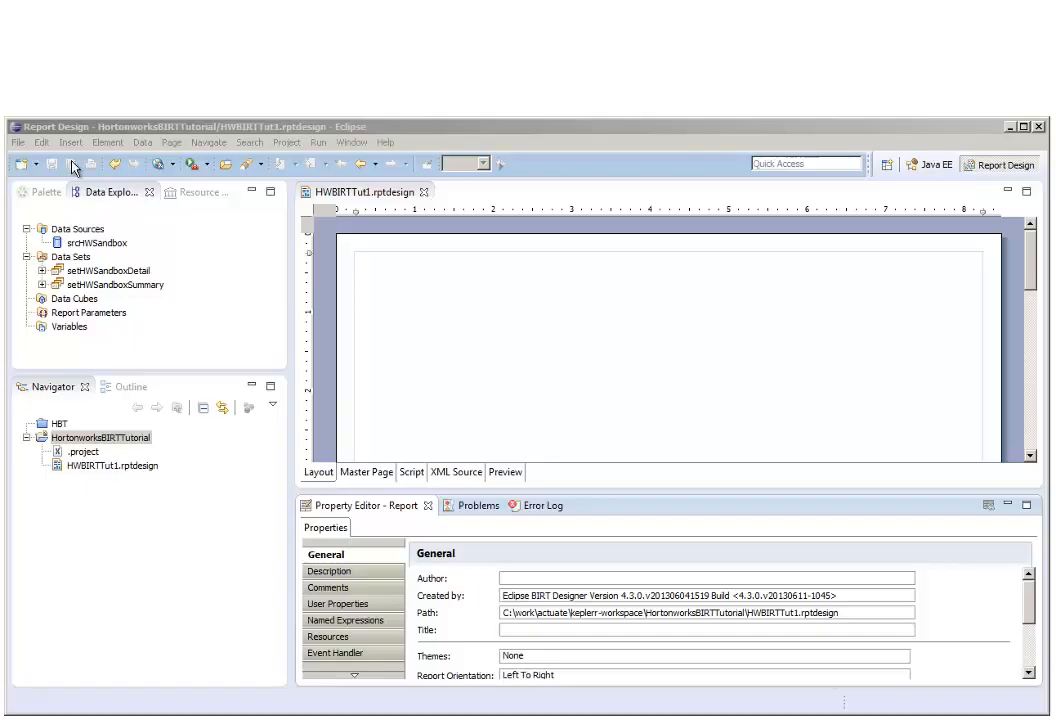
- Set the header height and footer height of the report's Simple MasterPage to 0 in
click(362, 474)
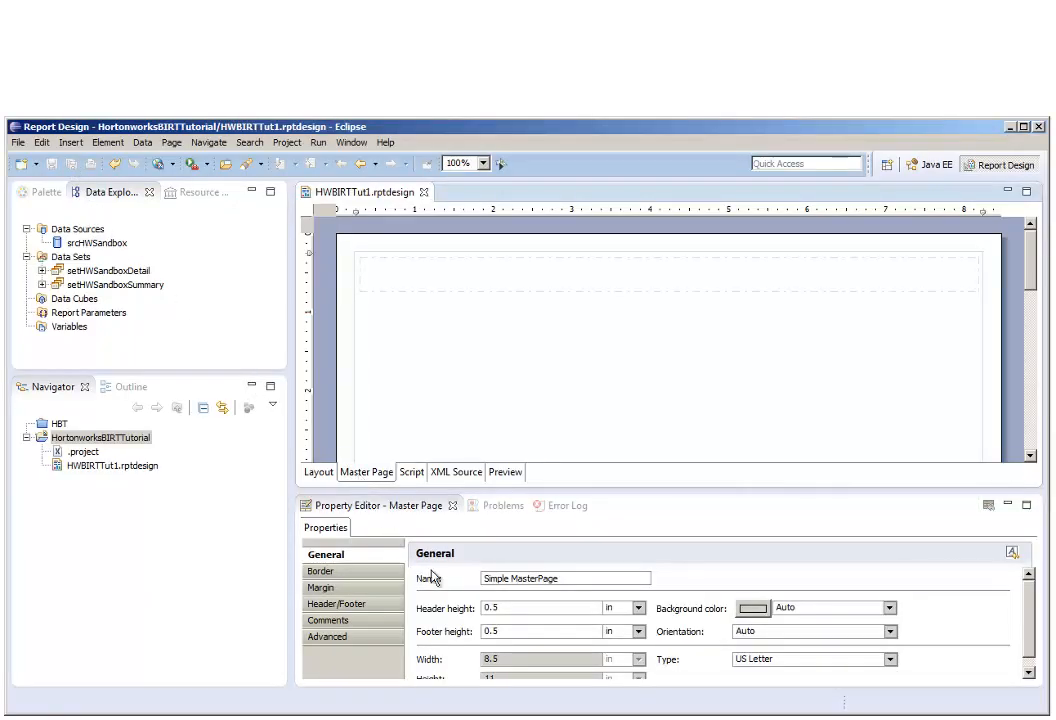
click(543, 609)
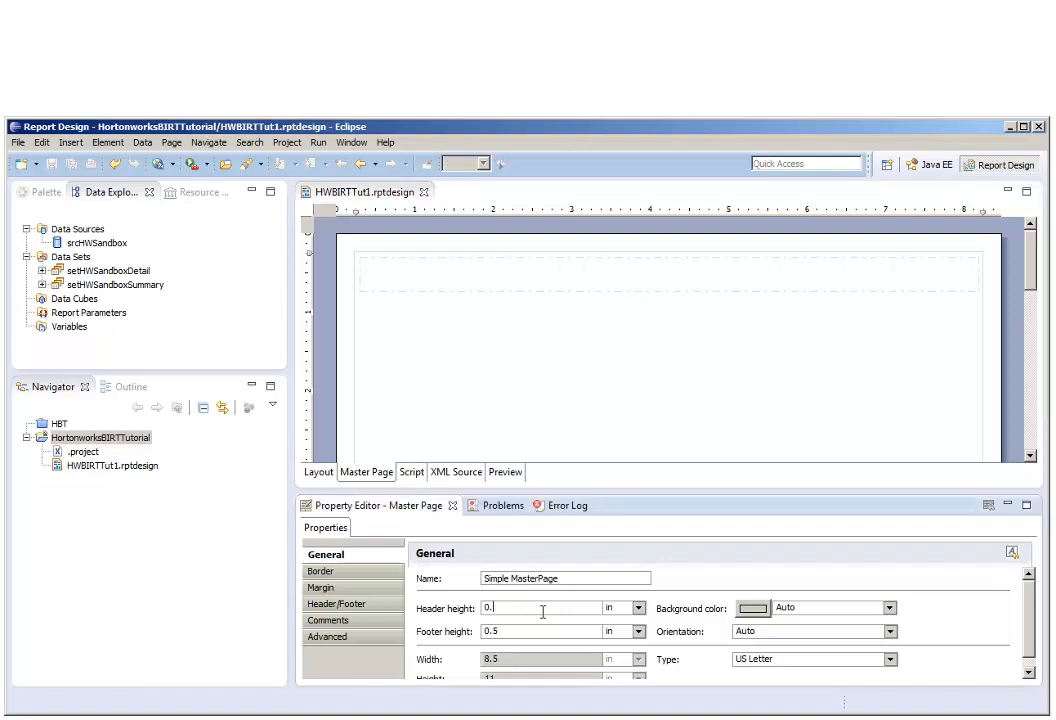
click(538, 630)
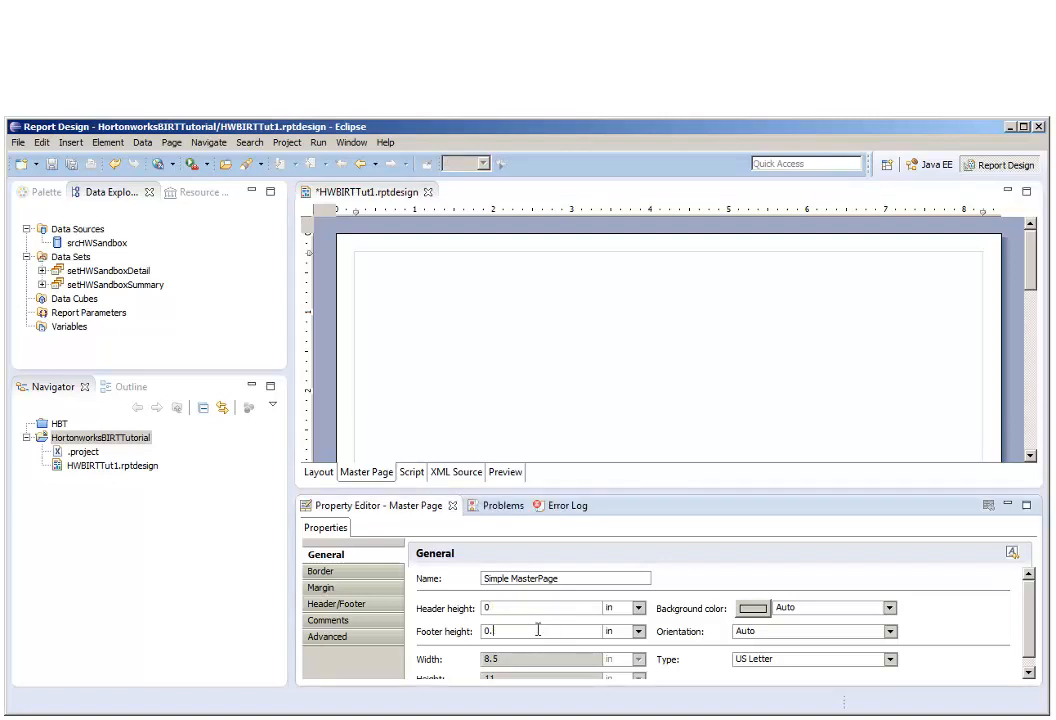
- Set the left and right margins of the master page to 0 in
click(384, 590)
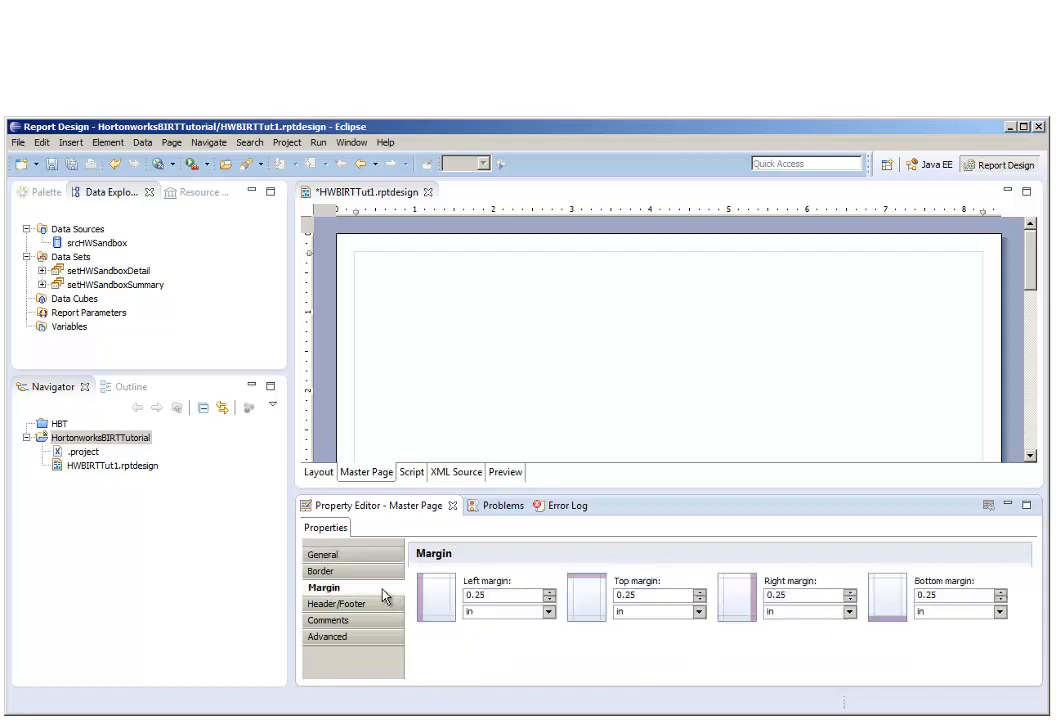
click(538, 602)
text(0)
click(803, 598)
- Return to the report layout with its outline shown and insert a grid of 2 columns and 2 rows in the body
click(318, 474)
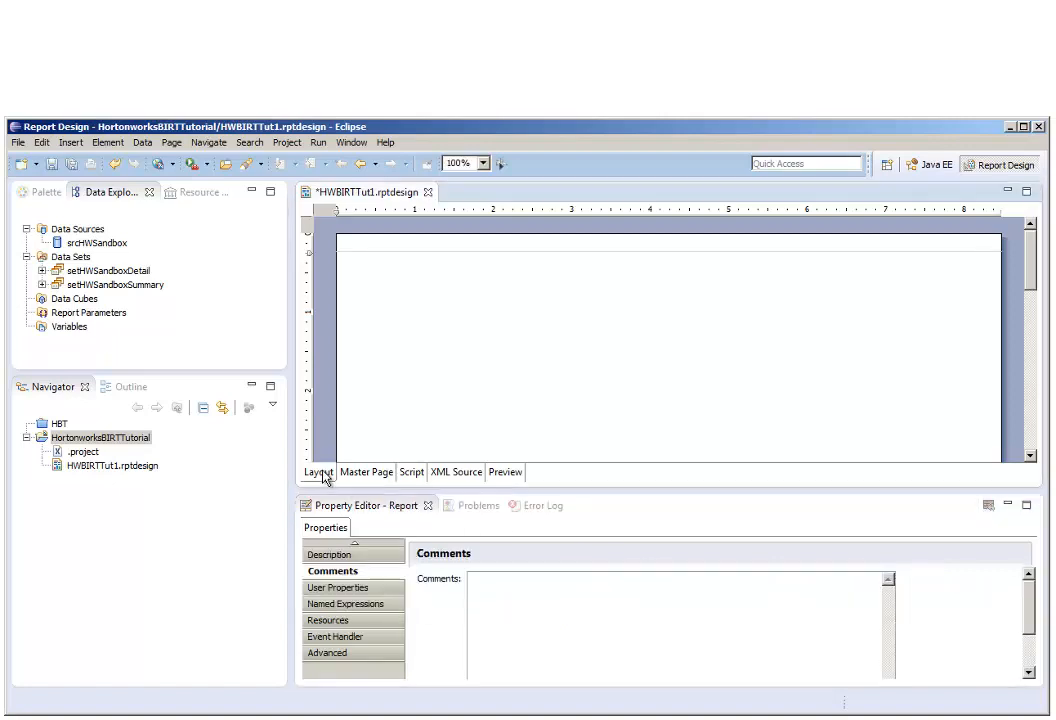
click(132, 388)
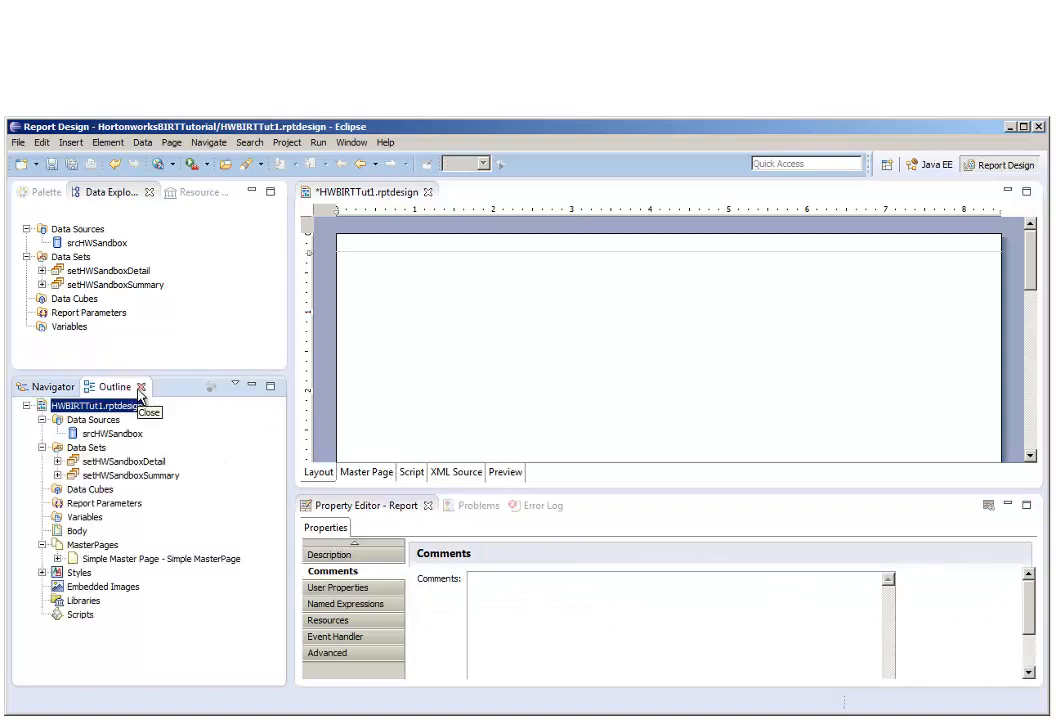
right_click(498, 338)
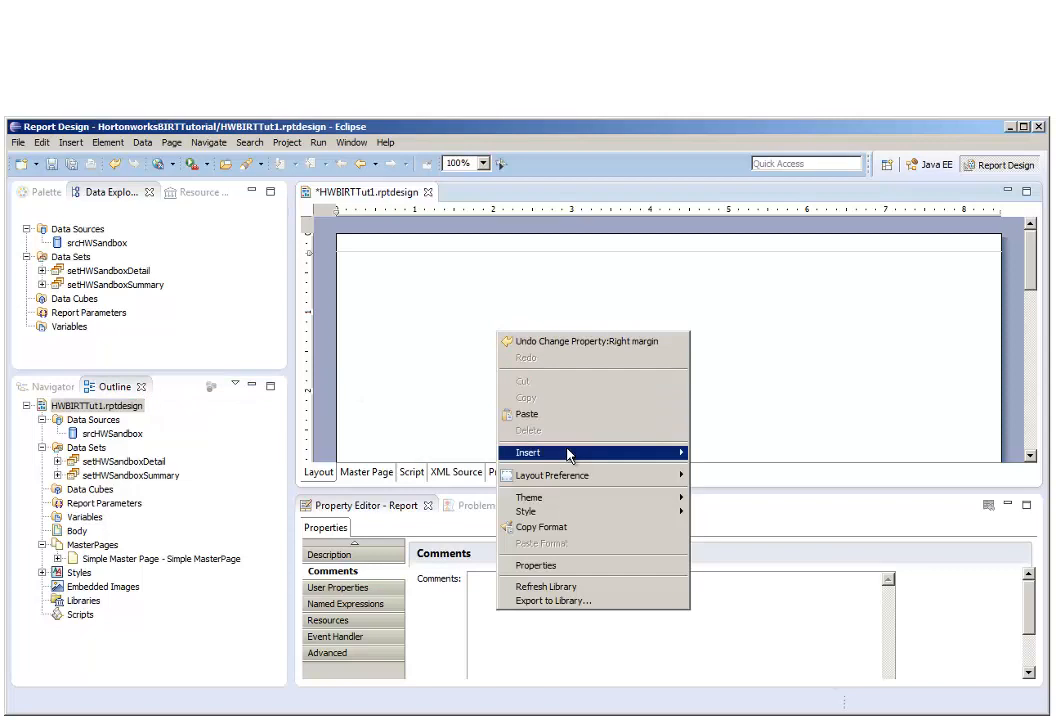
mouse_move(567, 455)
click(724, 521)
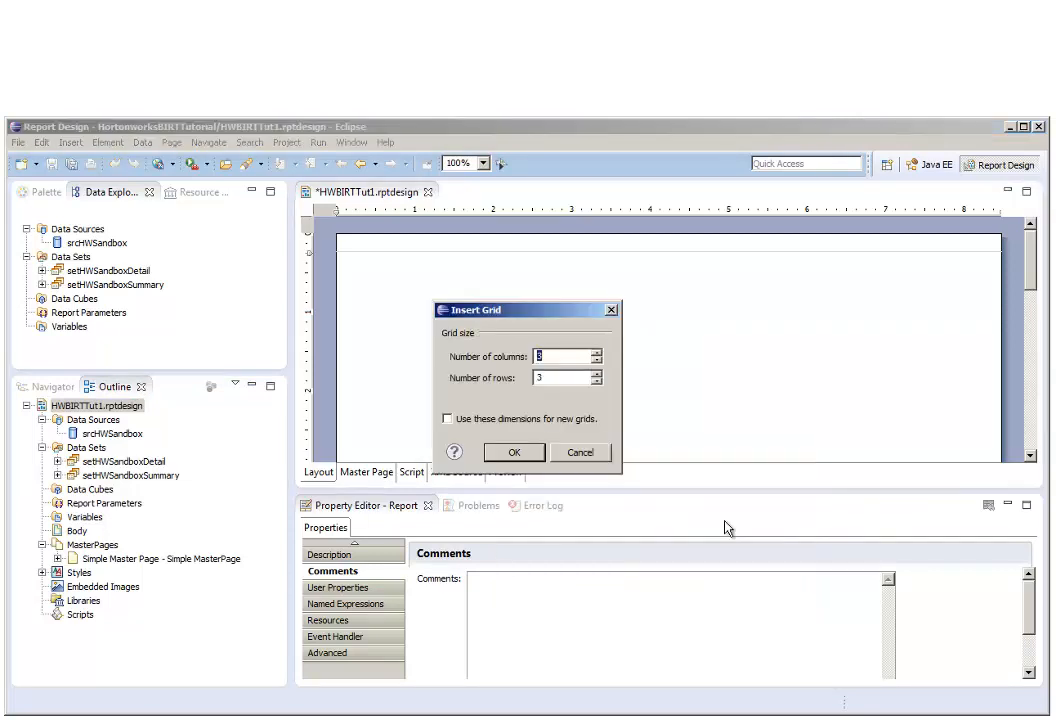
click(597, 381)
click(537, 456)
- Merge the two cells in the grid's second row into a single cell
click(680, 273)
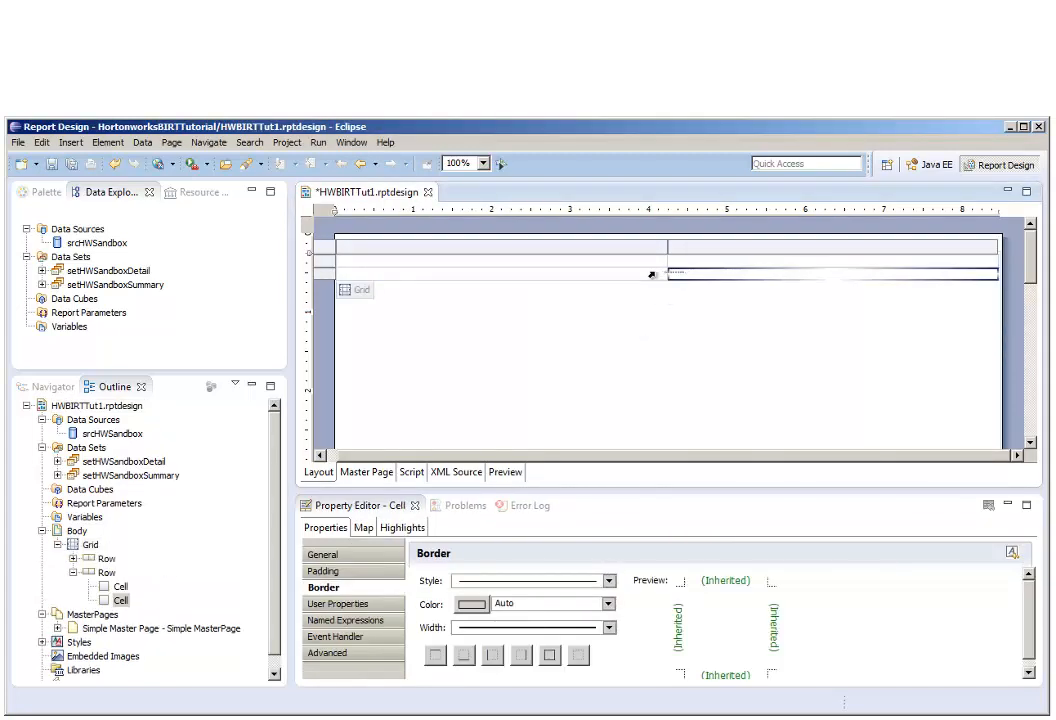
click(632, 277)
right_click(633, 280)
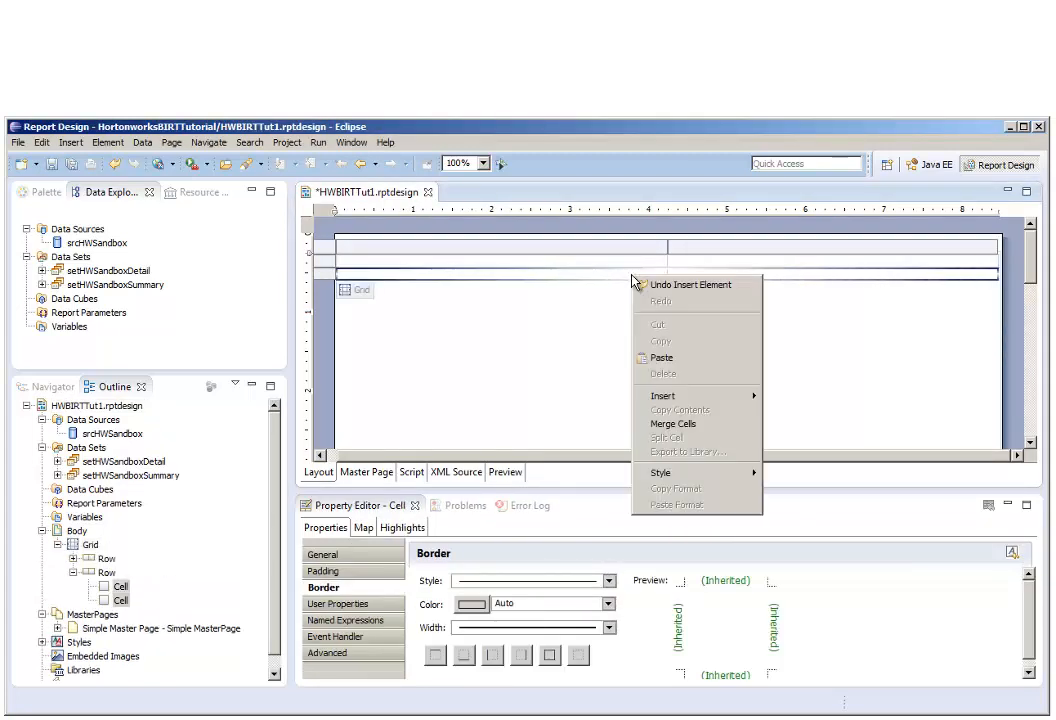
click(672, 424)
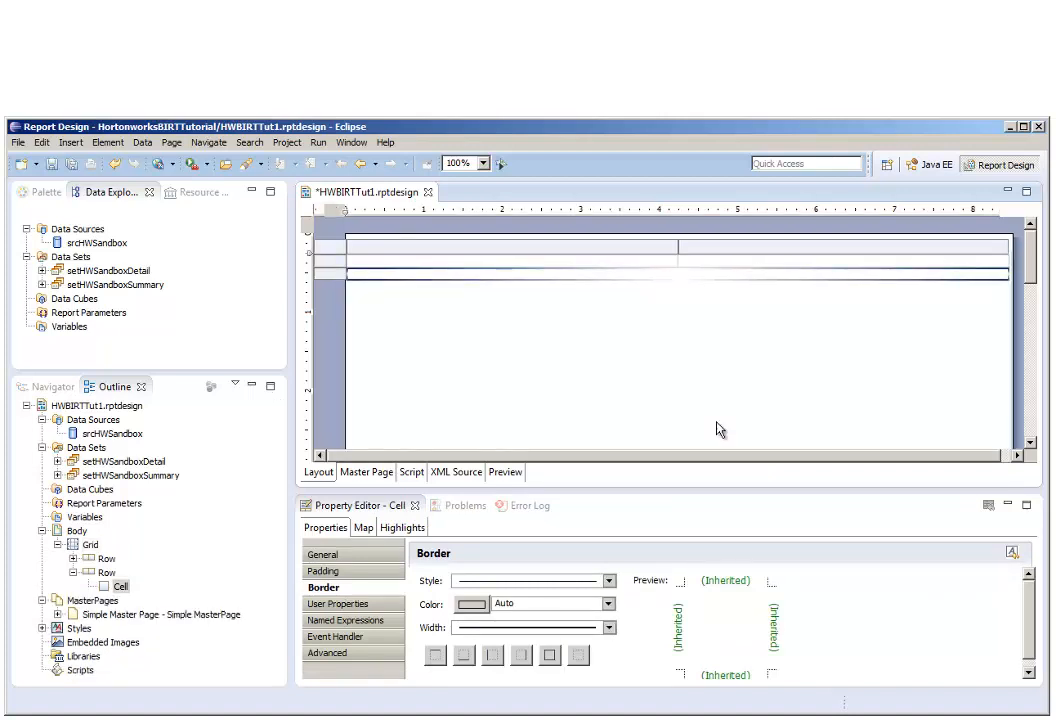
- Insert a Label element into the first cell of the grid's first row
click(572, 262)
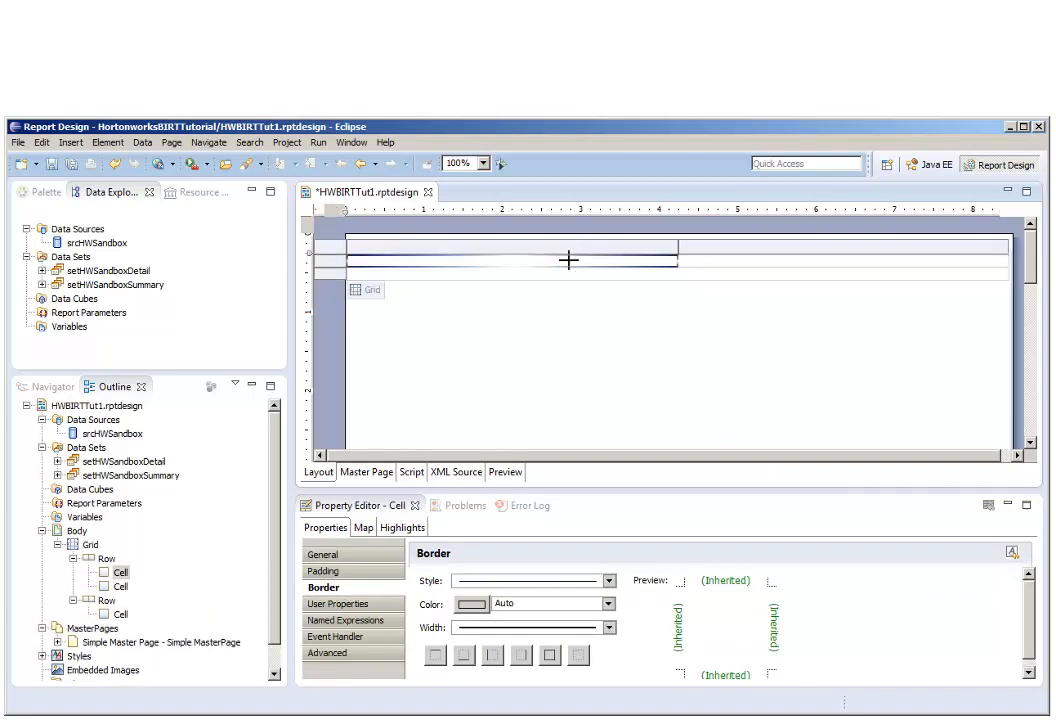
right_click(122, 575)
click(160, 575)
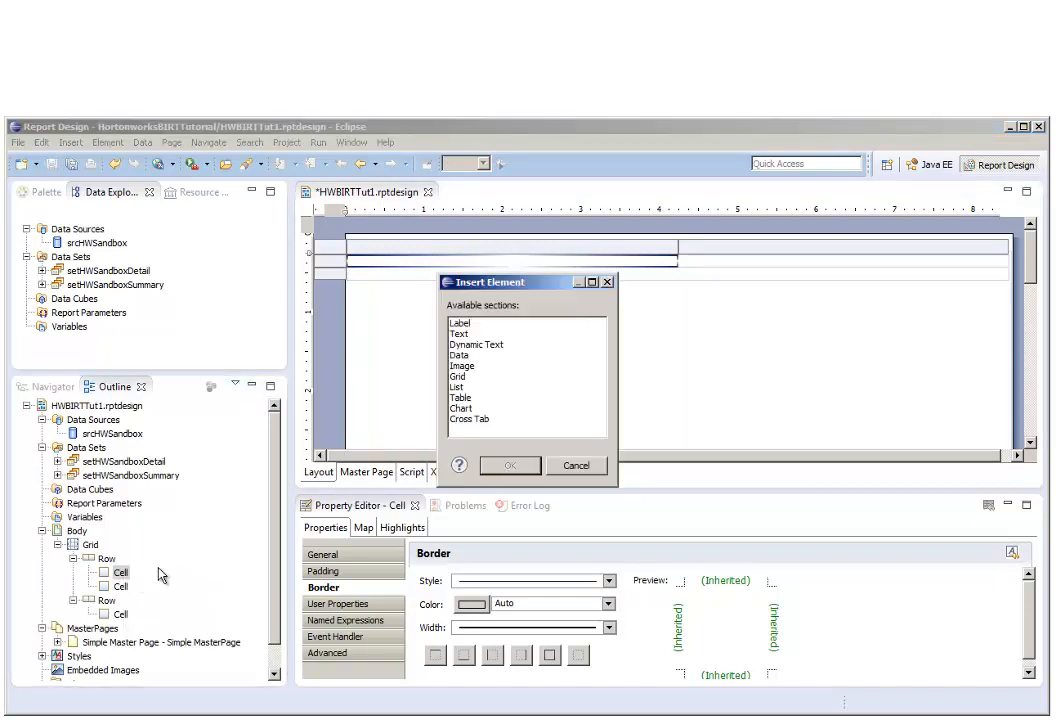
click(460, 323)
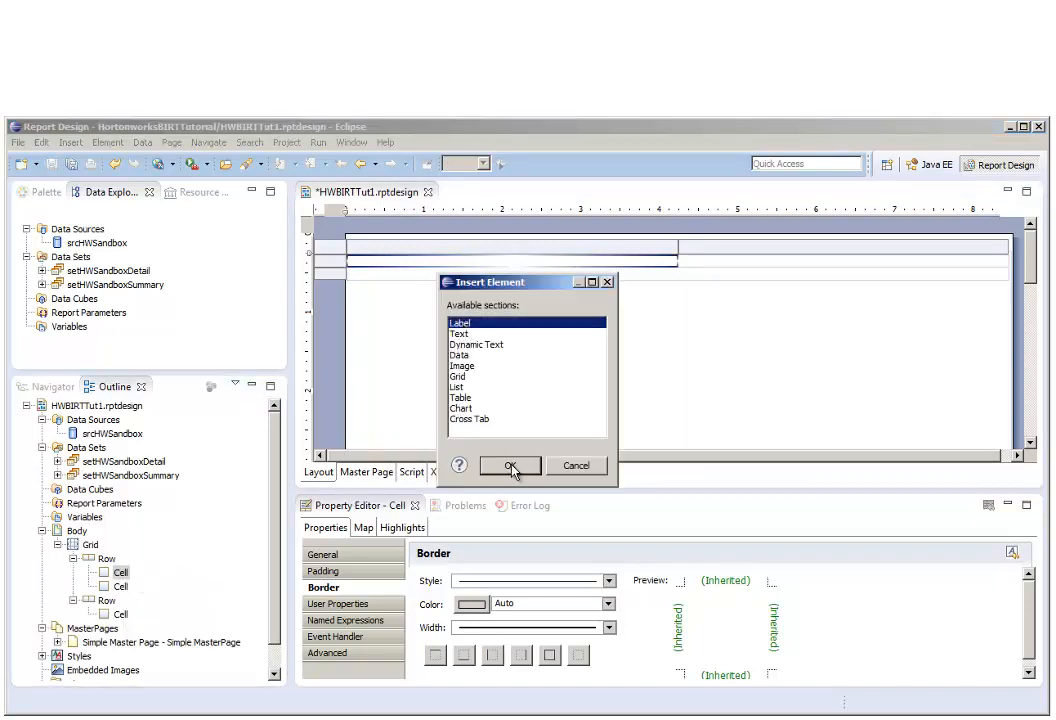
click(510, 467)
- Insert a second Label element into the same first-row cell, below the existing label
click(122, 574)
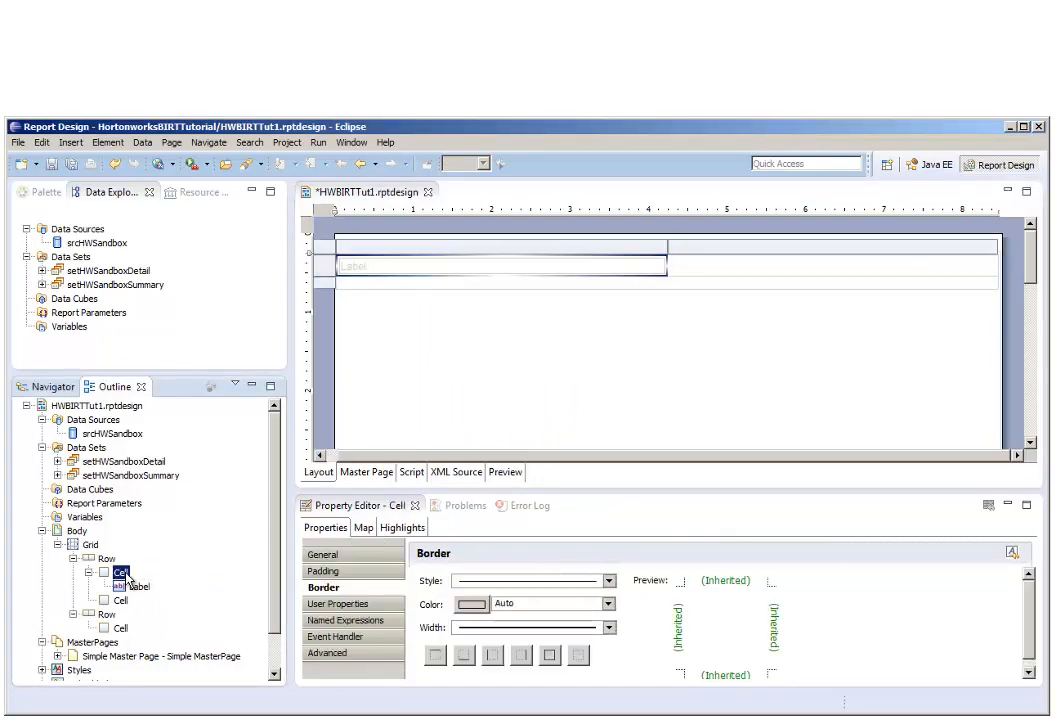
right_click(126, 576)
click(144, 585)
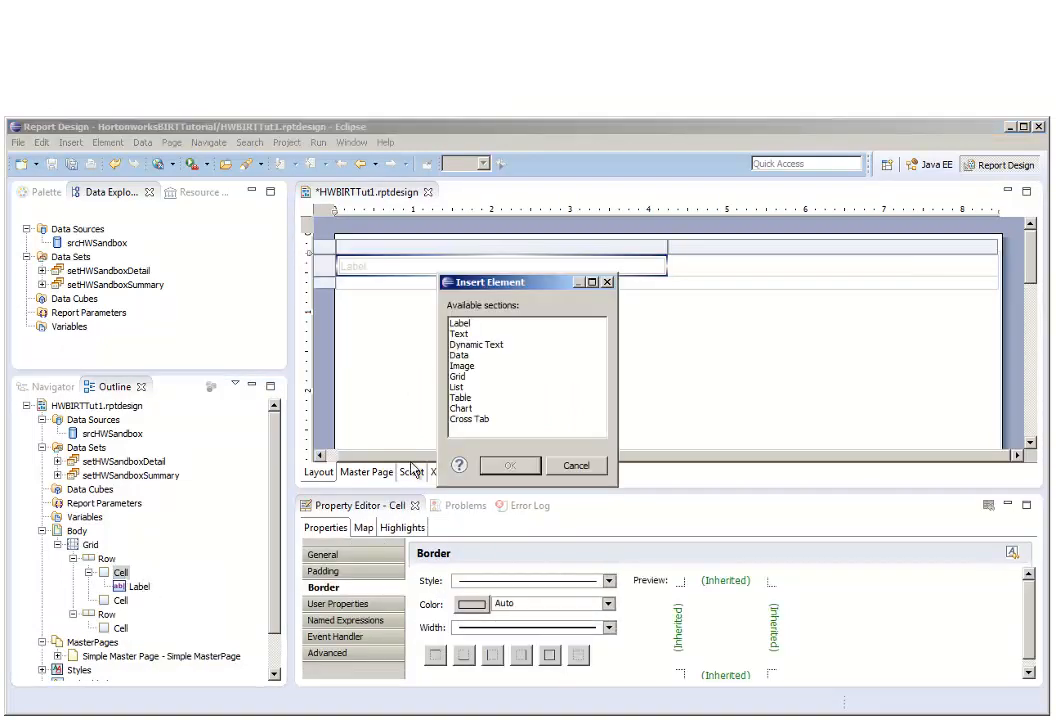
click(460, 323)
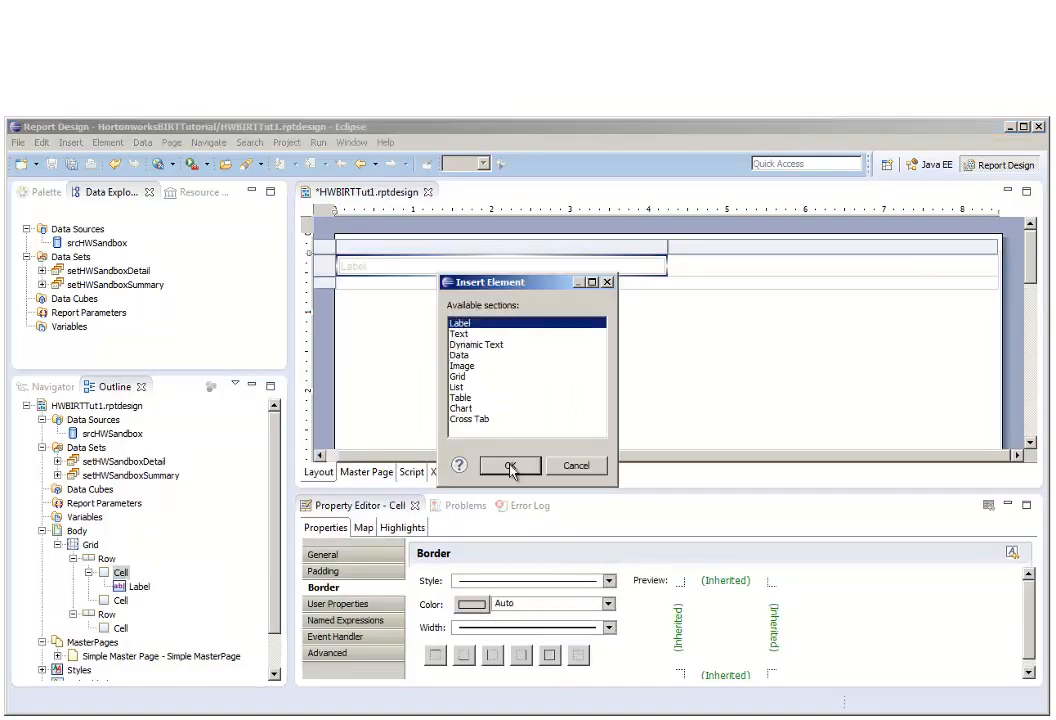
click(510, 465)
- Insert a third Label element into the first cell of the grid's first row, below the two existing labels
click(124, 576)
right_click(126, 577)
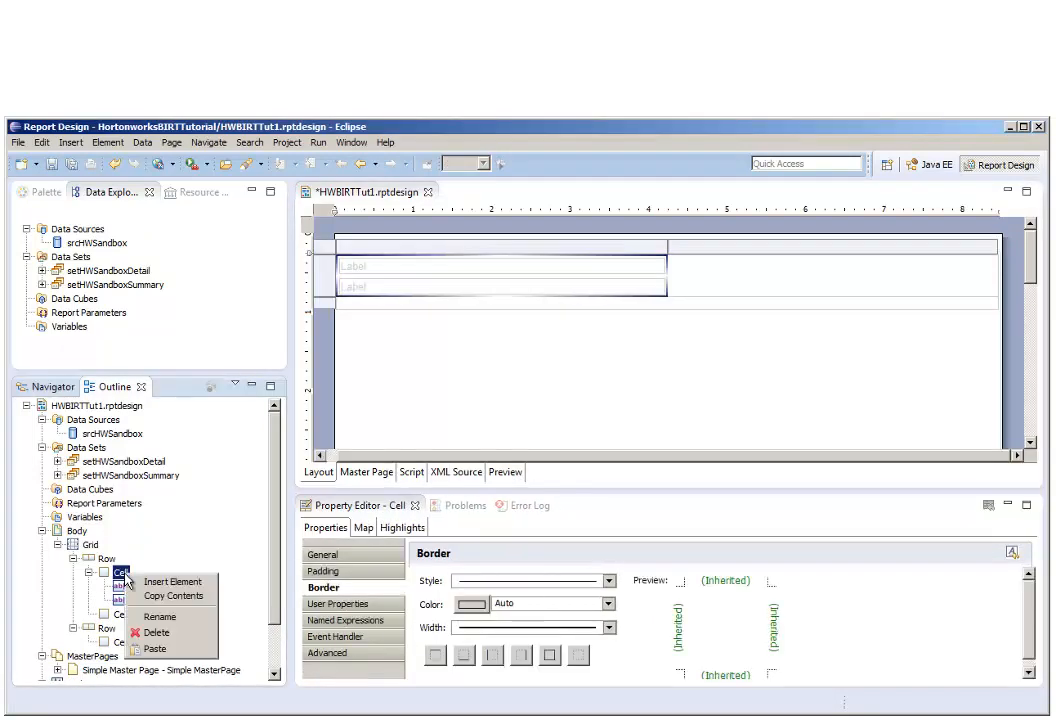
click(150, 581)
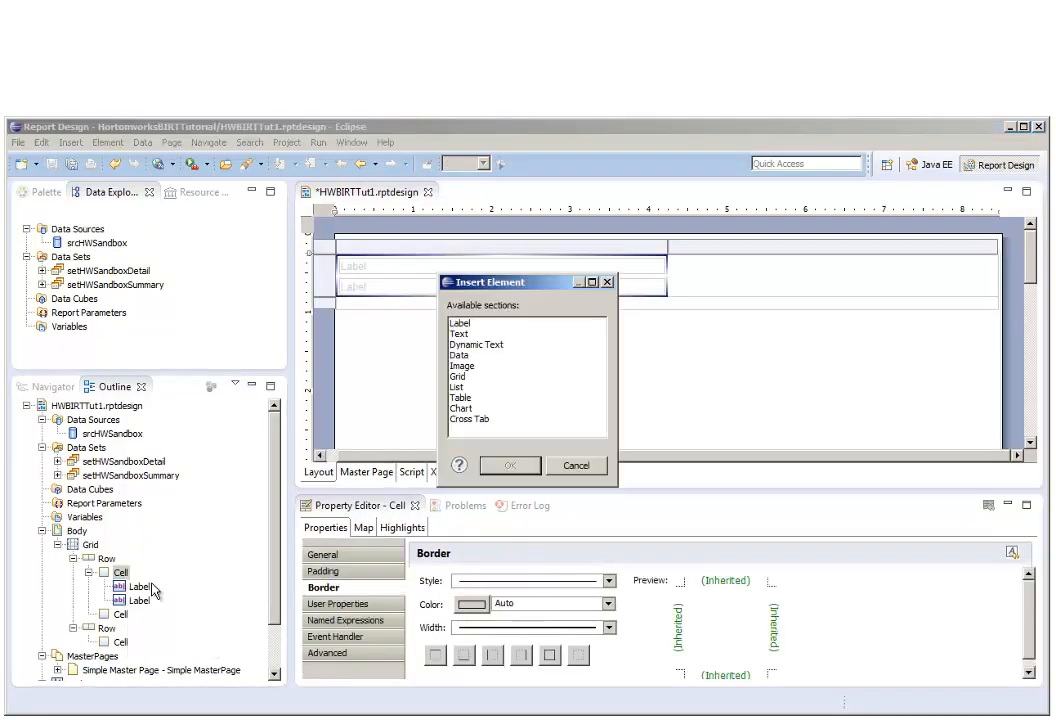
click(460, 323)
click(510, 465)
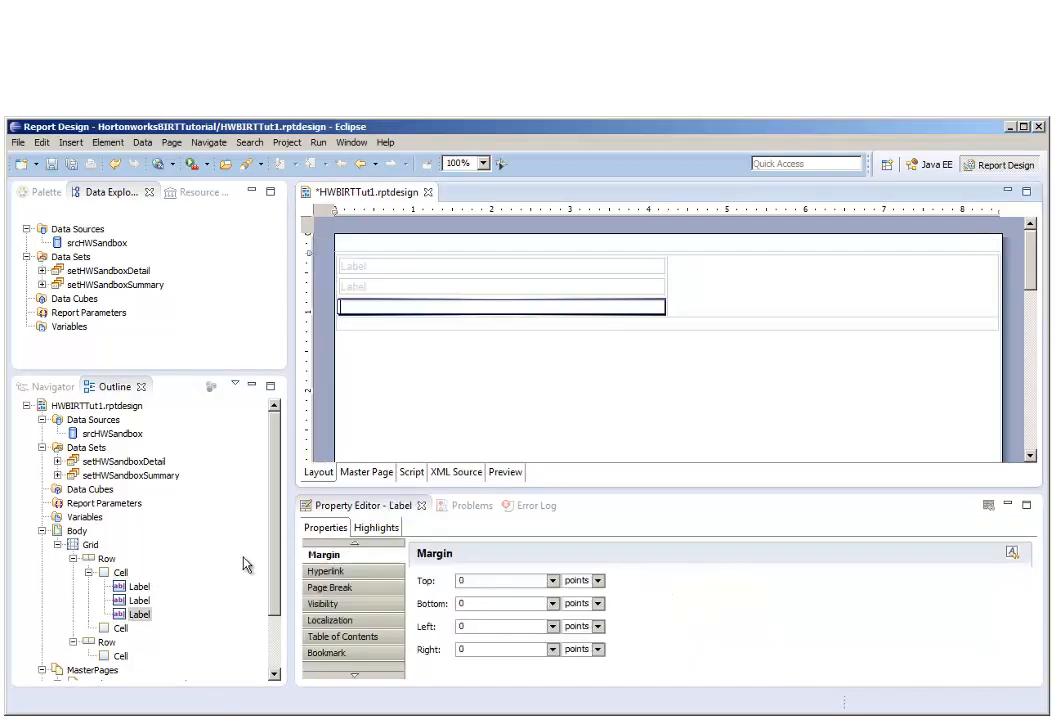
- Insert a Text element below the three labels in the grid's first-row cell
click(121, 574)
right_click(123, 578)
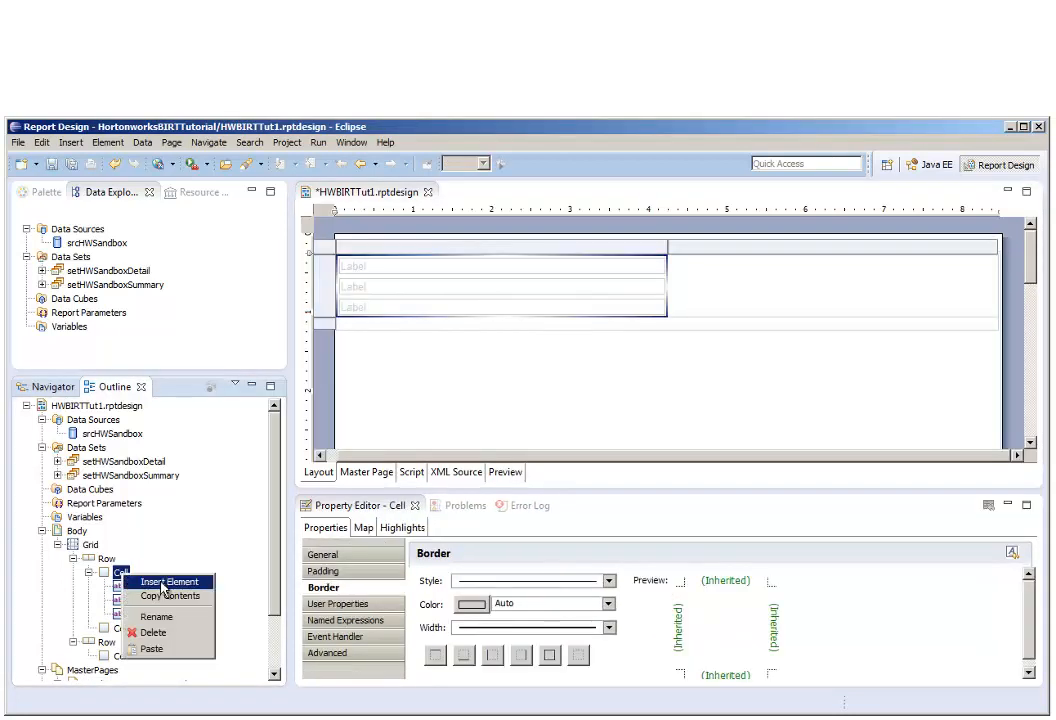
click(152, 581)
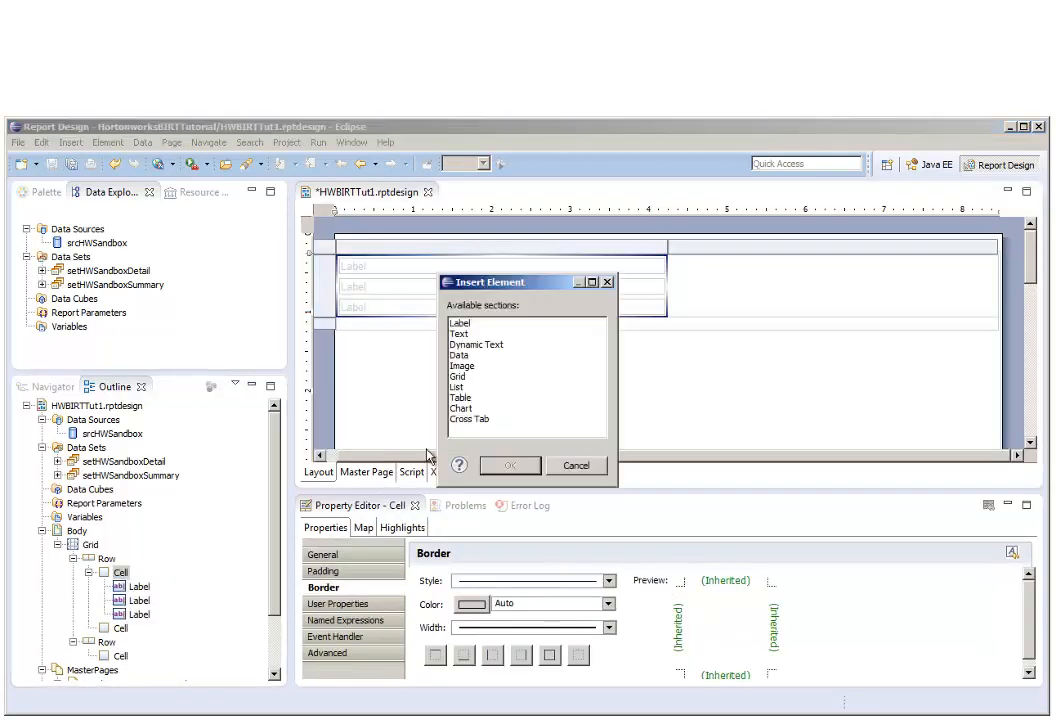
click(460, 334)
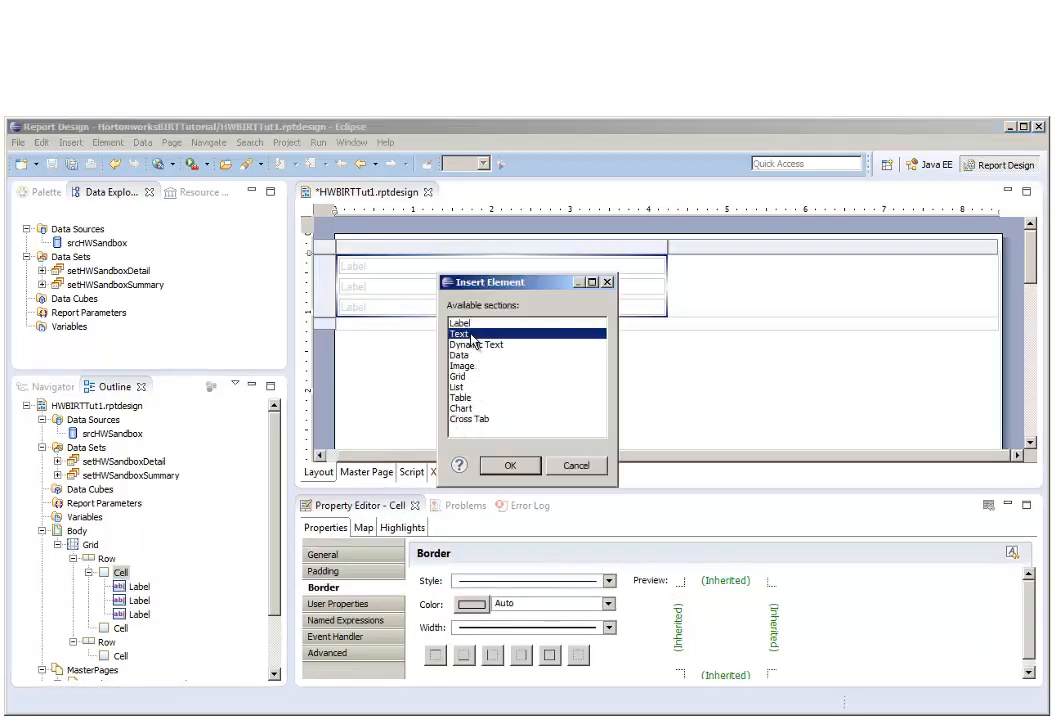
click(510, 465)
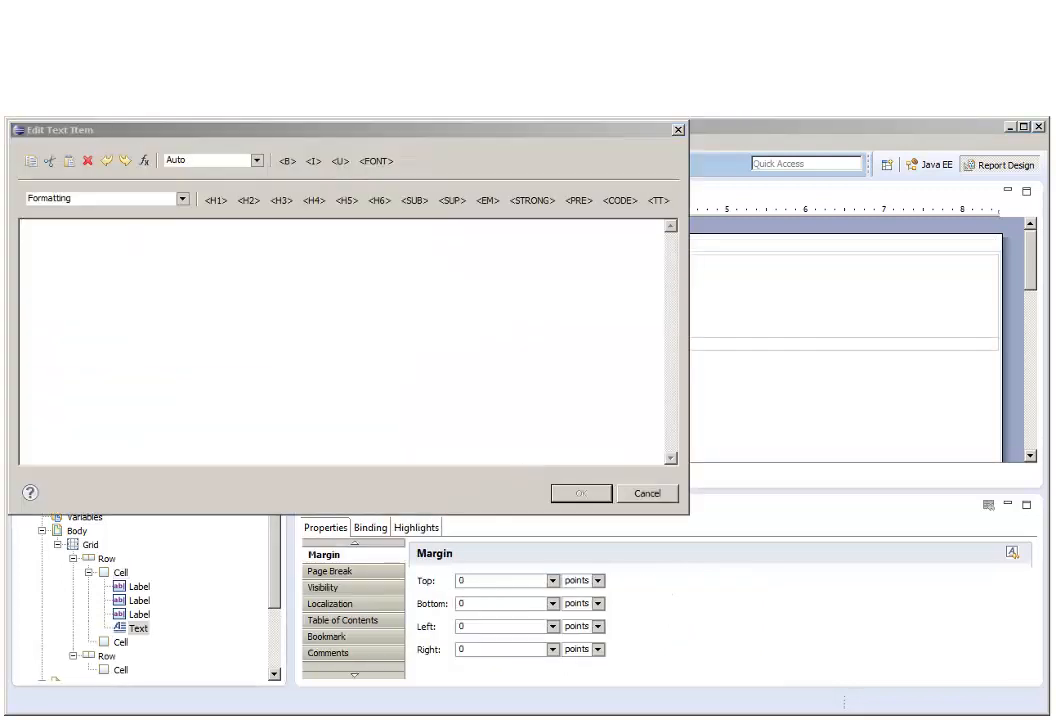
- Set the new text item's type to HTML and paste in the copied paragraph beginning "Although we ofte"
click(257, 161)
click(238, 184)
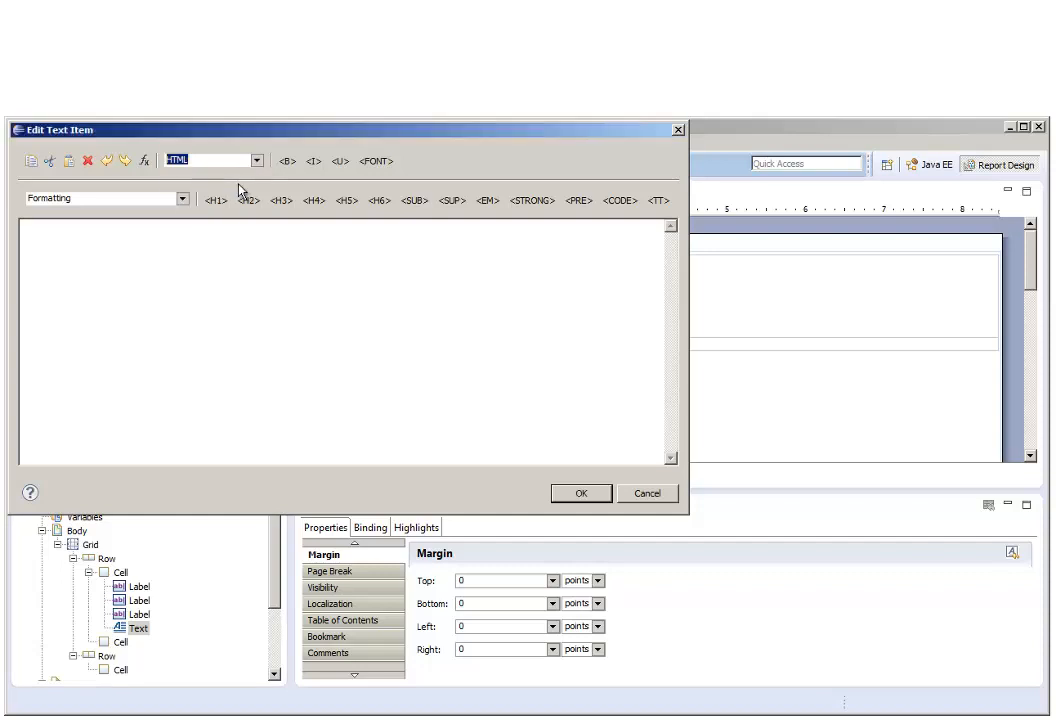
right_click(220, 255)
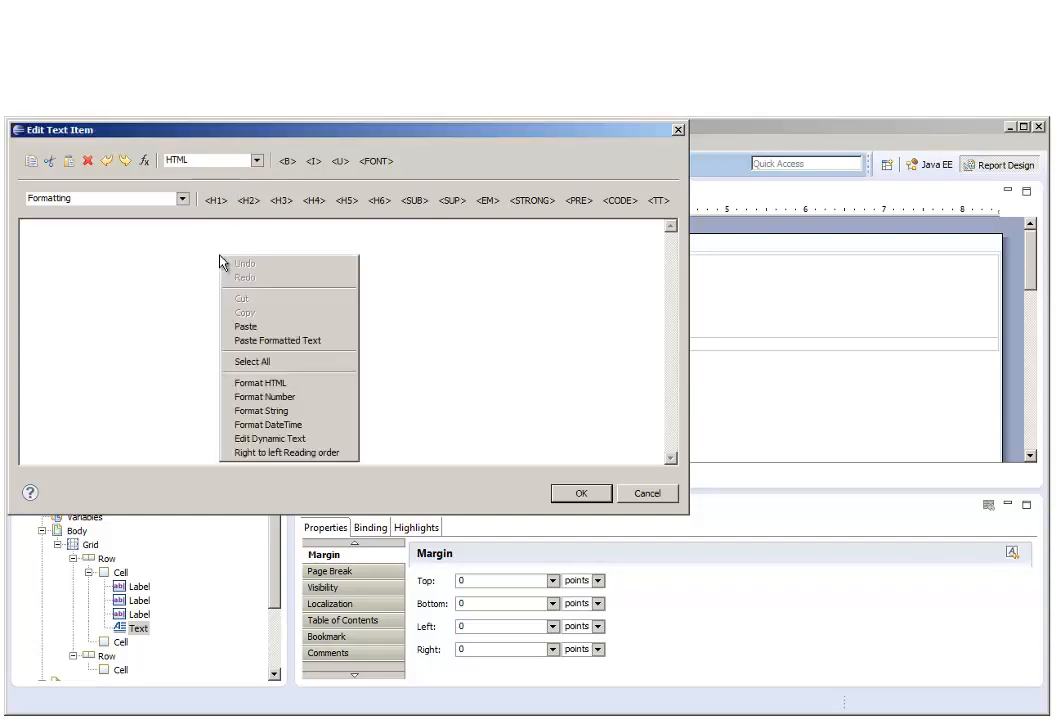
click(268, 328)
click(580, 493)
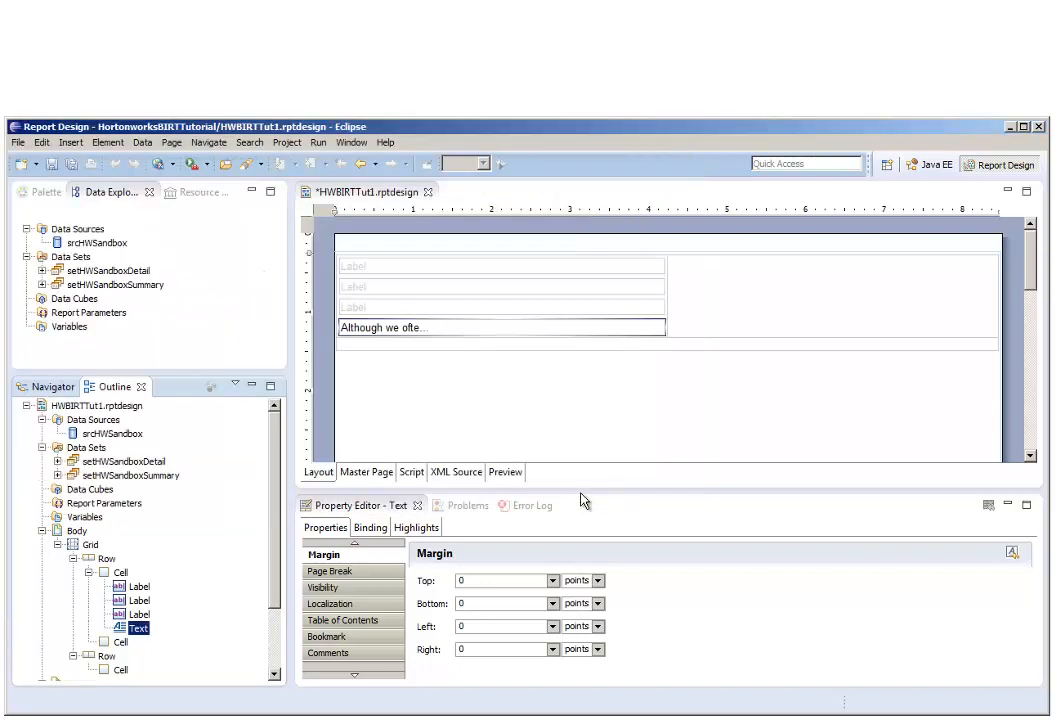
- Fill the three labels, in order, with "LOOKING TO MAKE MORE MONEY ?", "FIND THE BEST" and "OPPORTUNITY"
click(513, 266)
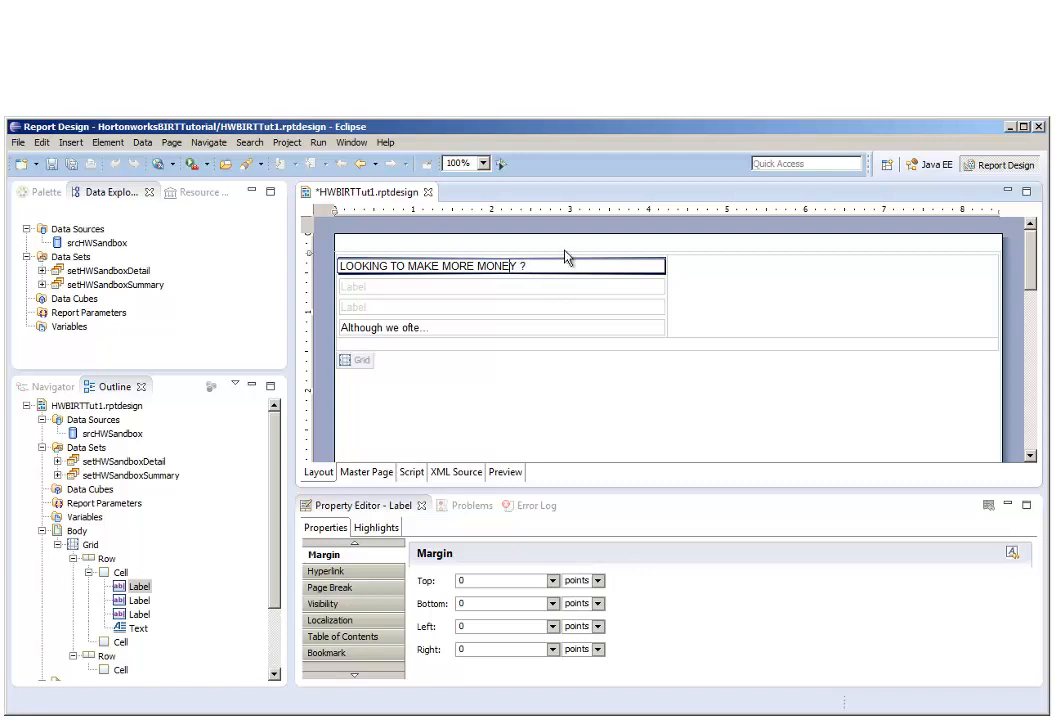
double_click(540, 287)
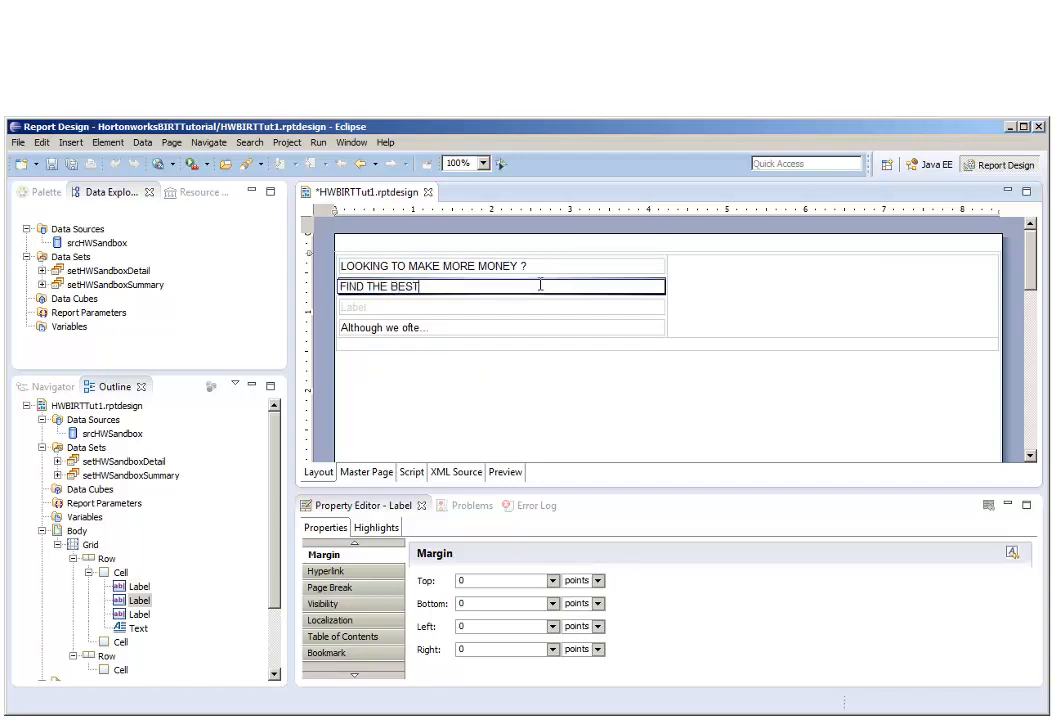
double_click(537, 307)
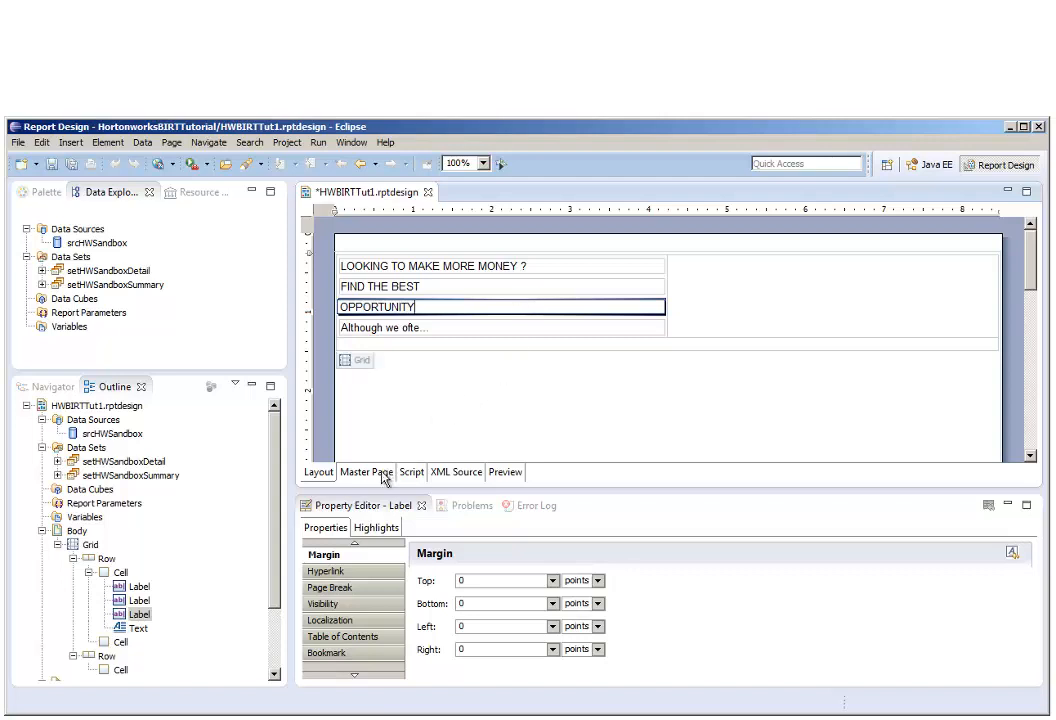
- Set the "LOOKING TO MAKE MORE MONEY ?" label's font to Times New Roman at 16 points
click(355, 545)
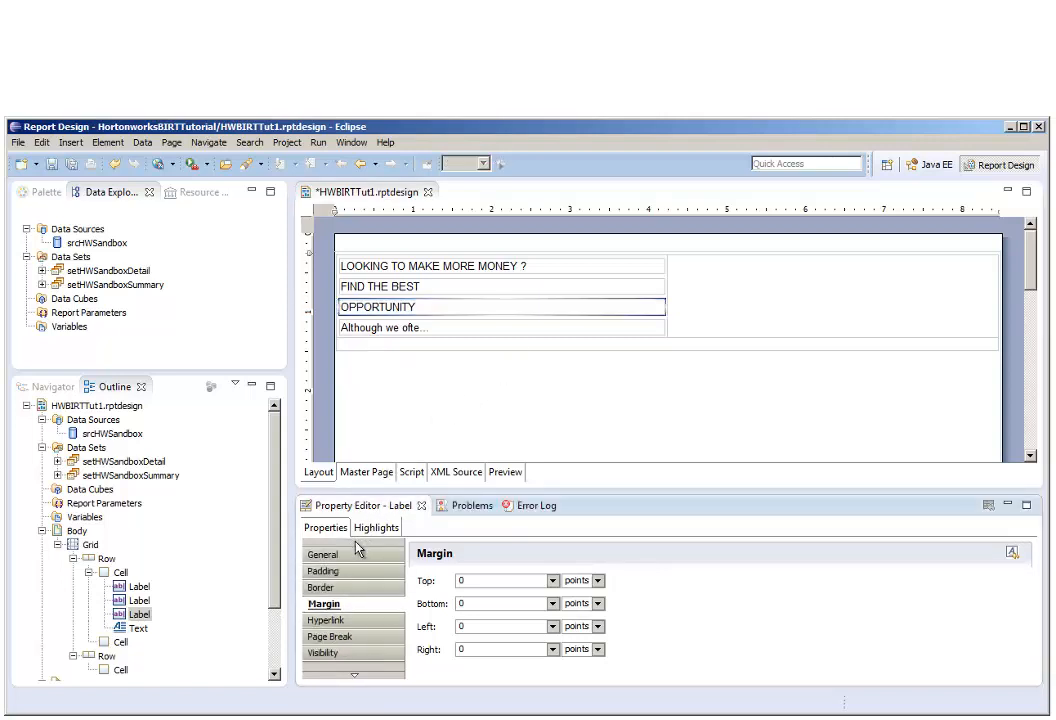
click(440, 273)
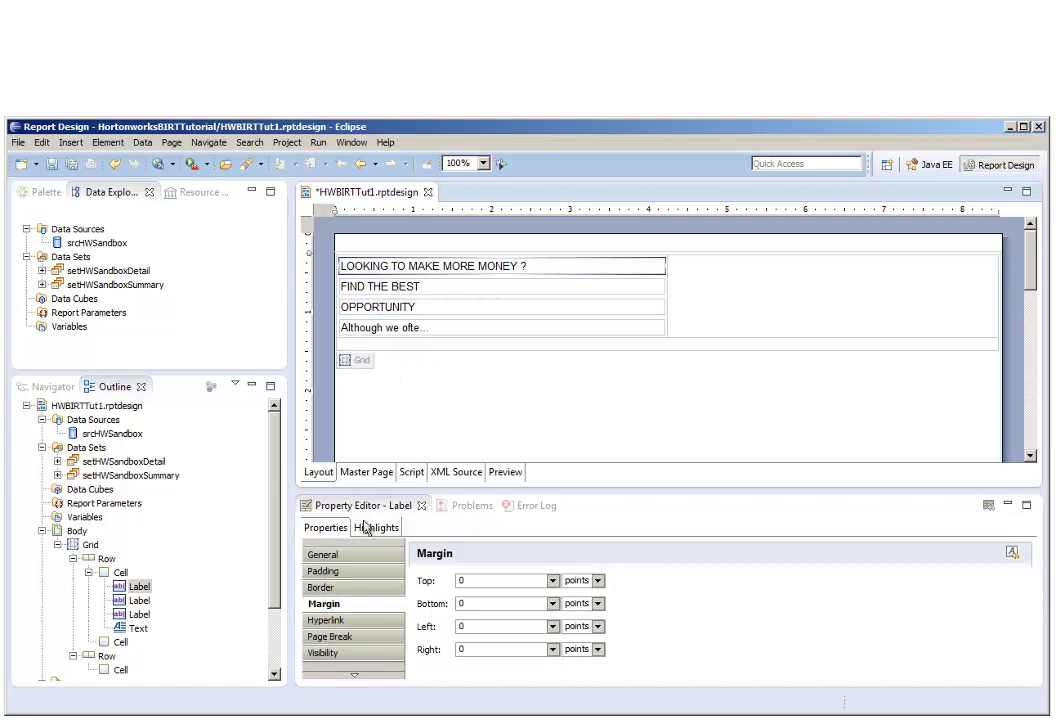
click(324, 554)
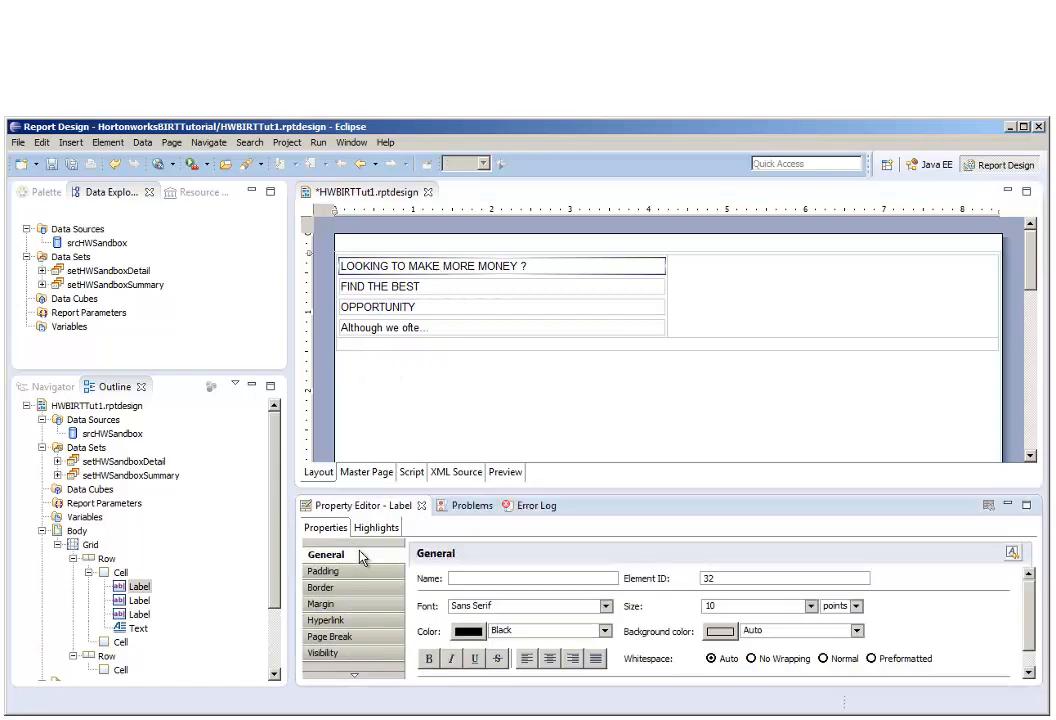
click(605, 606)
scroll(612, 537, down, 10)
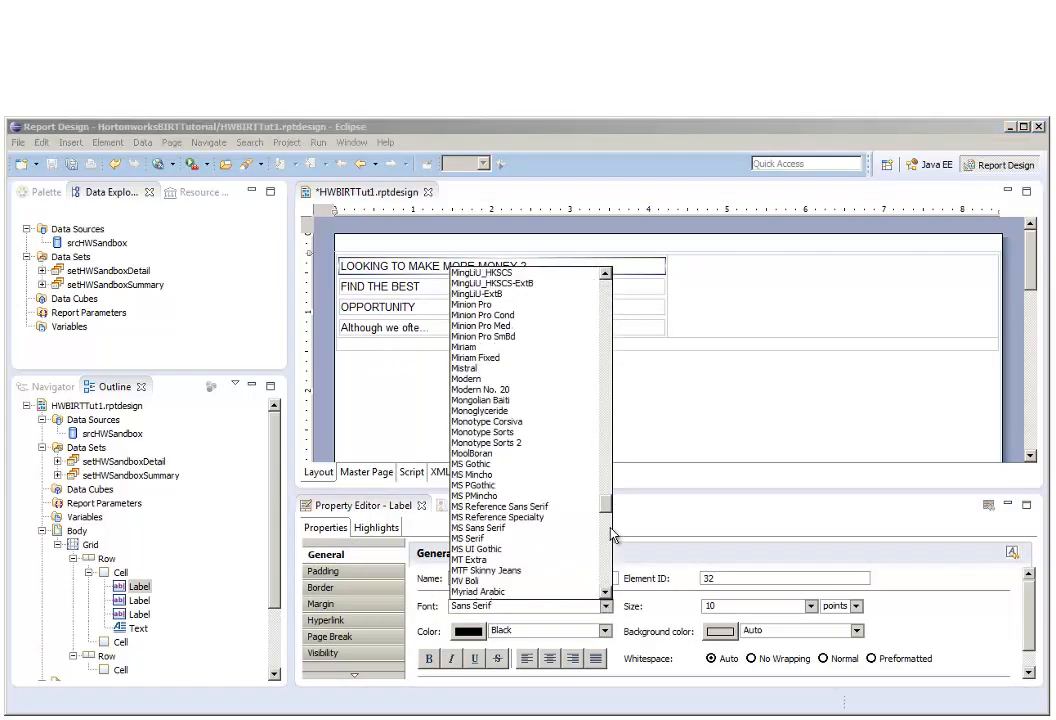
scroll(612, 537, down, 20)
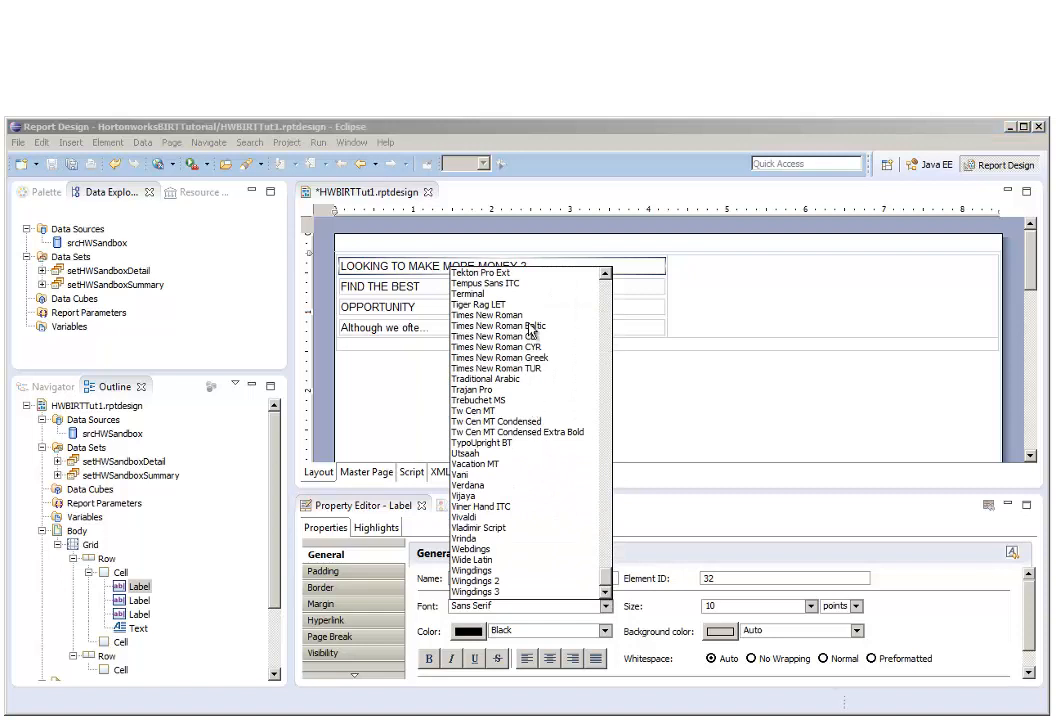
click(495, 315)
click(745, 603)
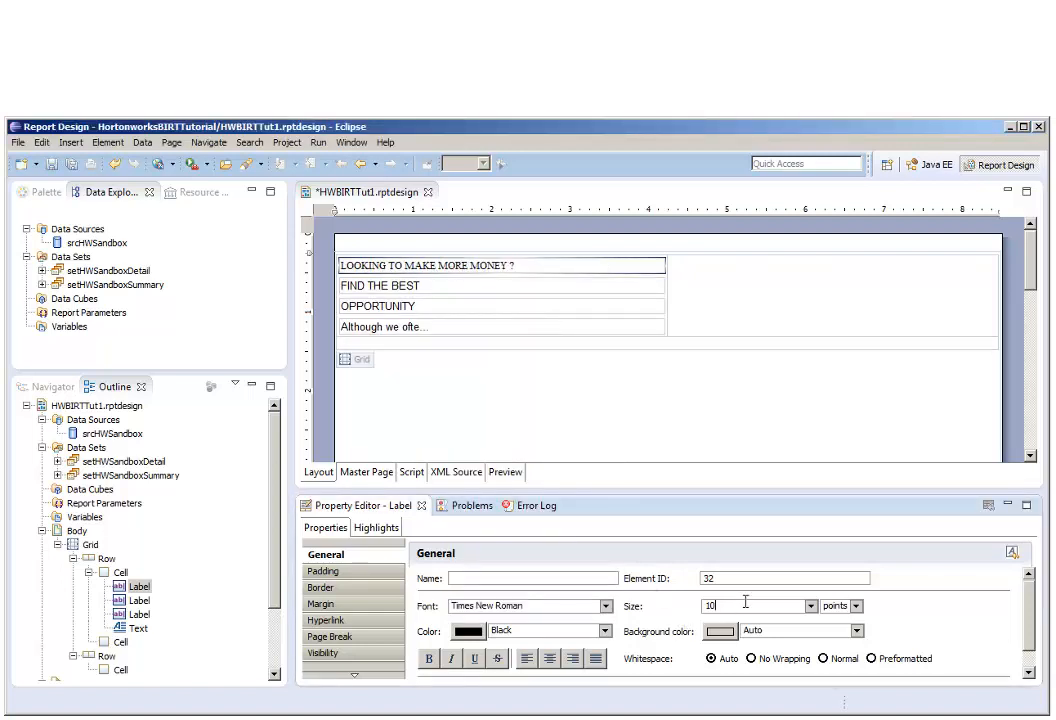
key(BackSpace)
text(6)
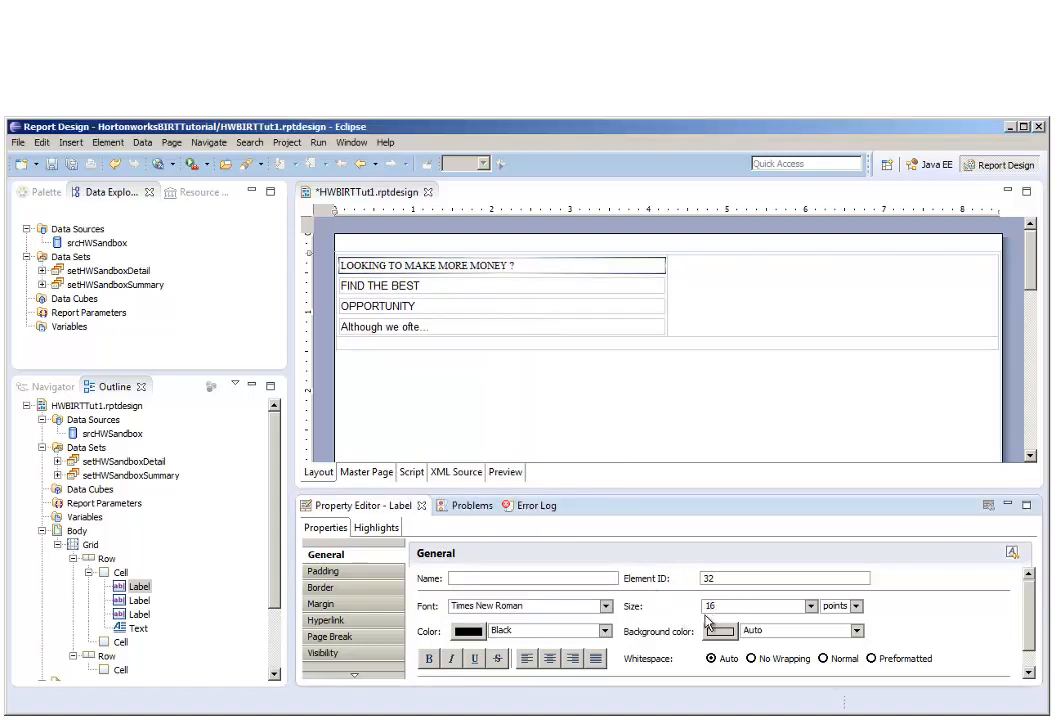
key(Return)
- Color the "LOOKING TO MAKE MORE MONEY ?" label olive, RGB(128,128,64), and make it bold
click(468, 631)
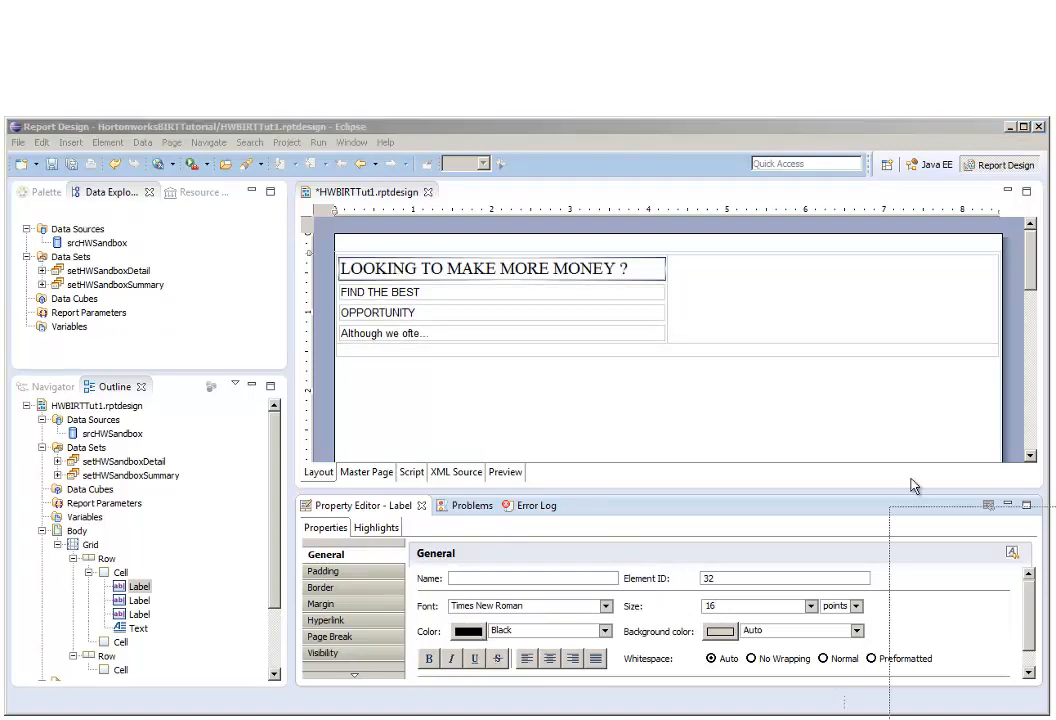
click(562, 451)
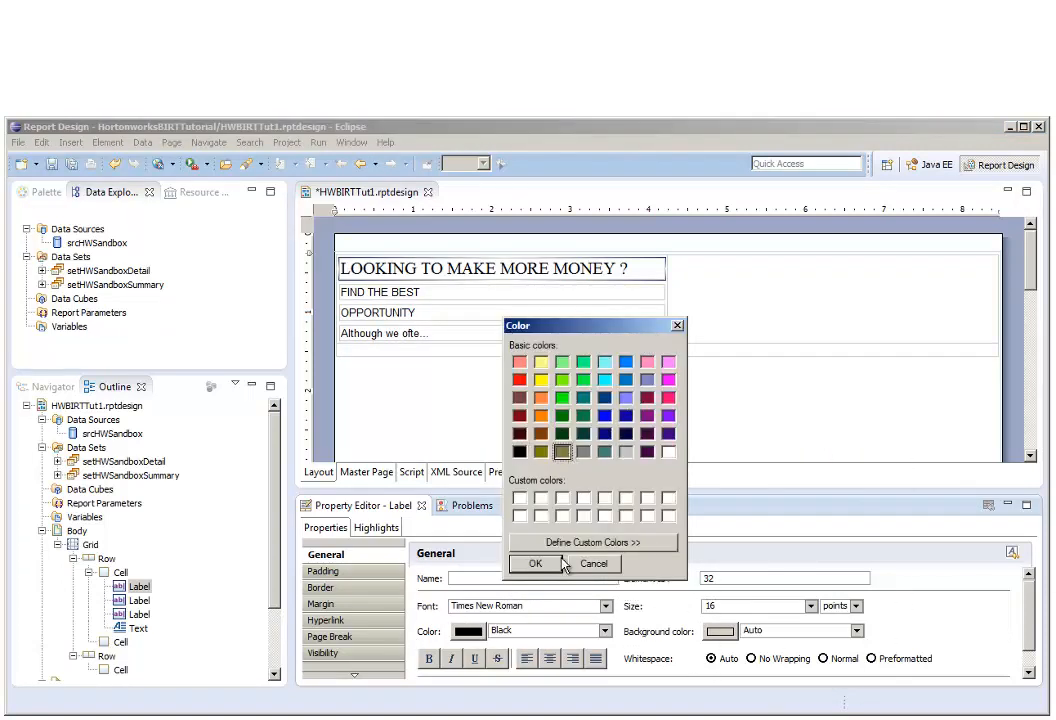
click(545, 563)
click(429, 659)
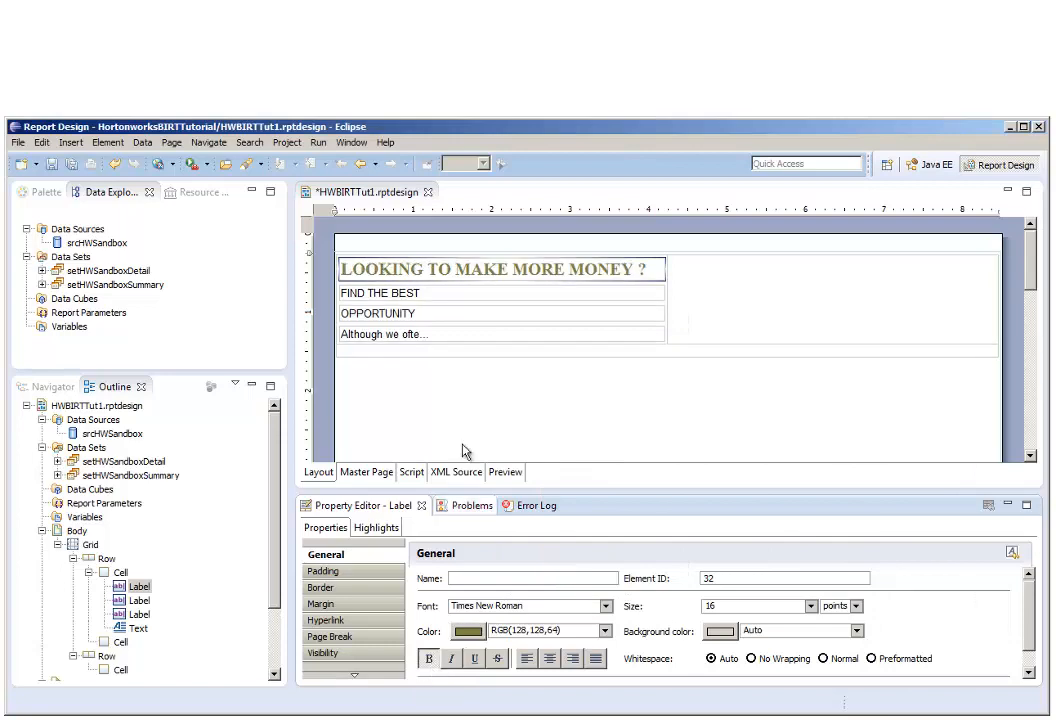
- Set the "FIND THE BEST" label's font to Times New Roman at 36 points
click(480, 300)
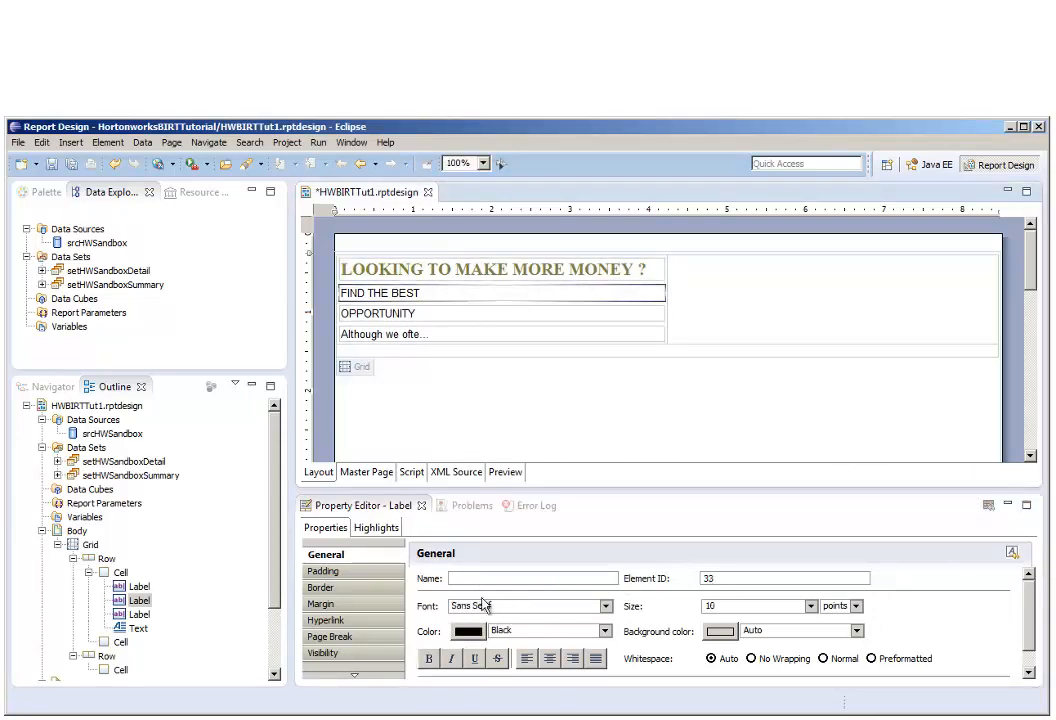
click(605, 606)
drag(604, 296, 604, 575)
click(517, 316)
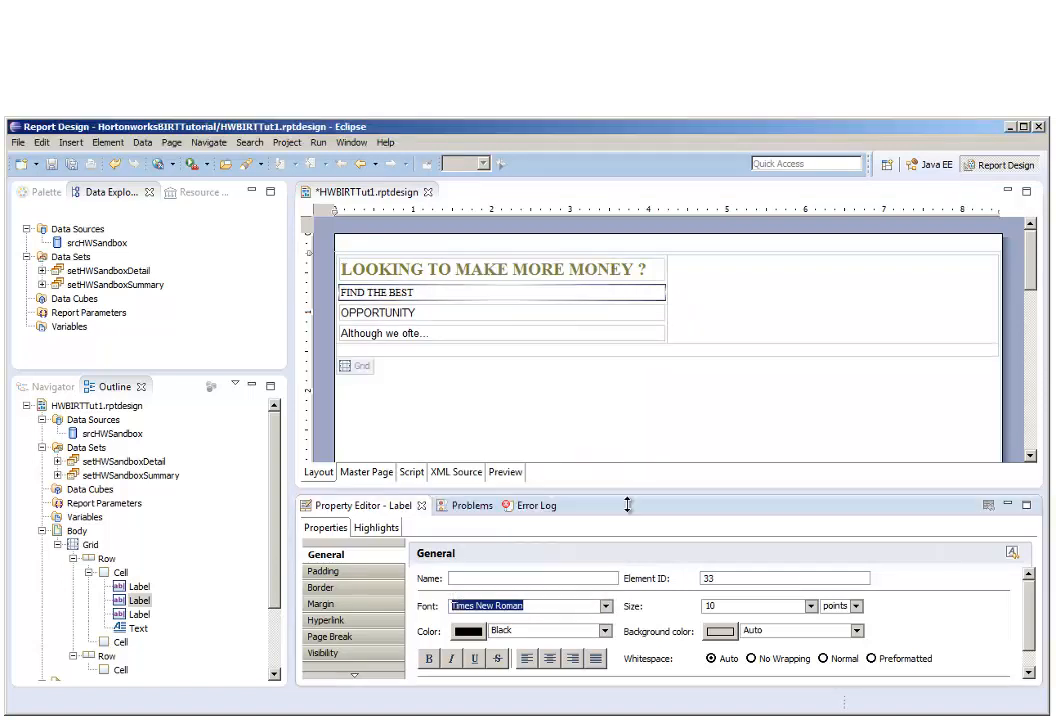
double_click(712, 606)
text(36)
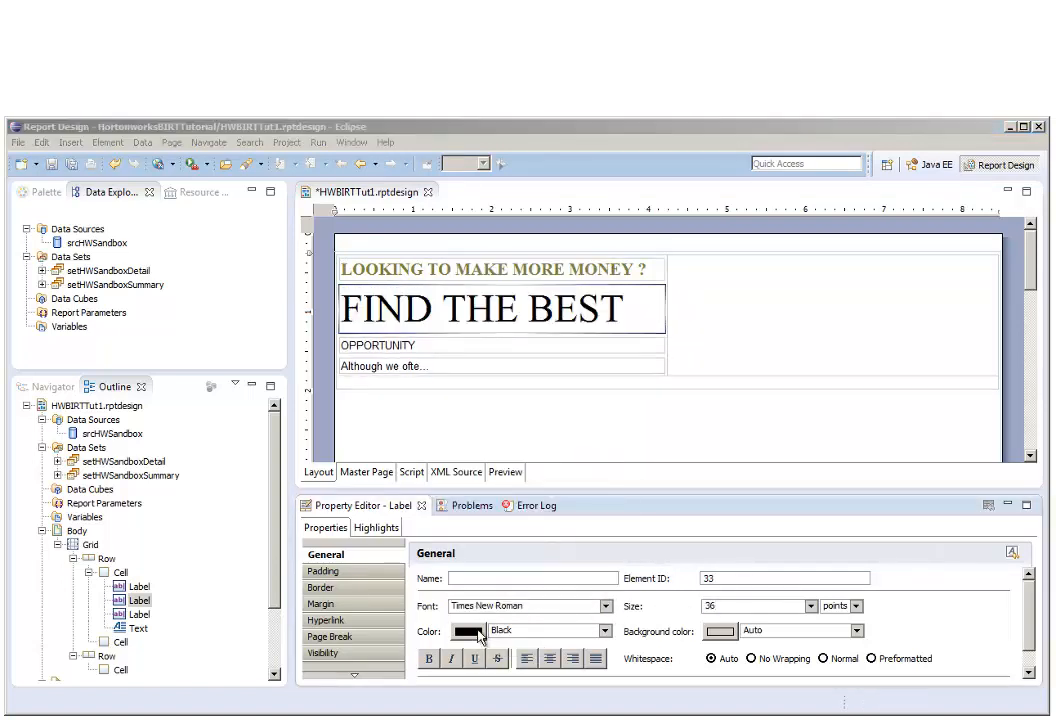
key(Return)
- Color the "FIND THE BEST" label dark blue, RGB(0,64,128), and make it bold
click(468, 631)
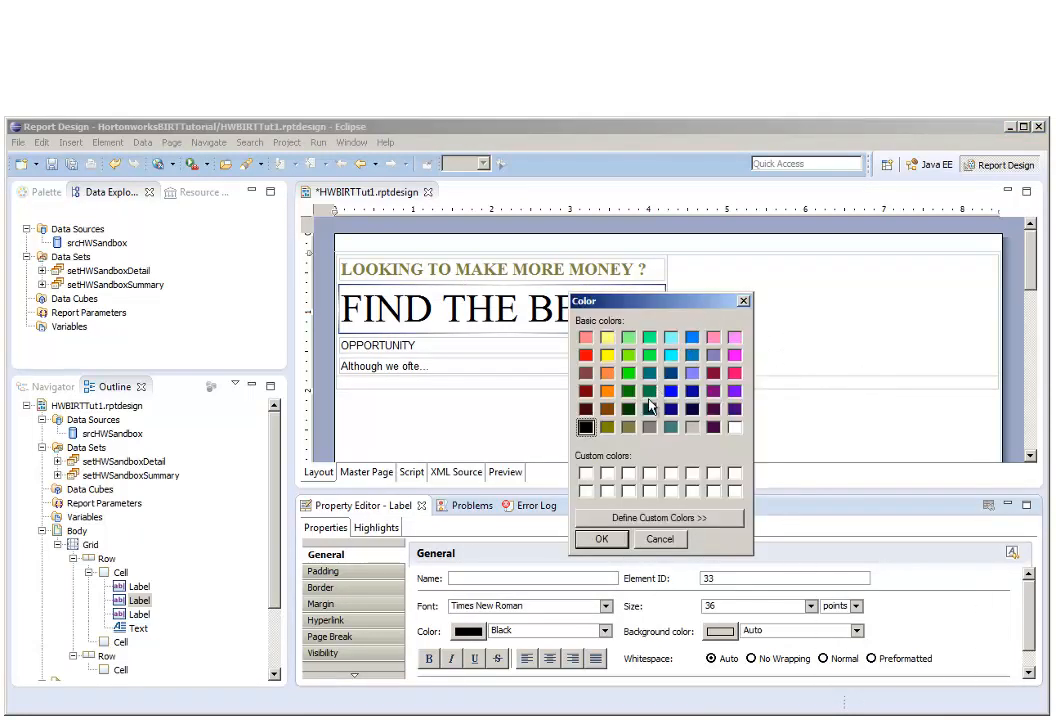
click(669, 390)
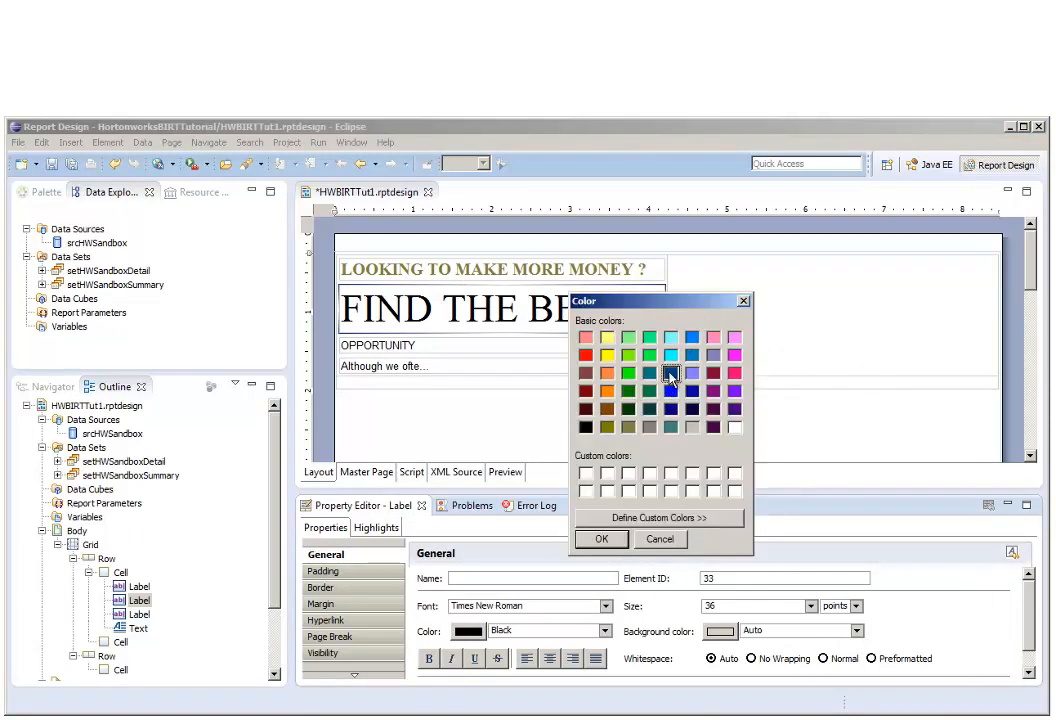
click(602, 539)
click(429, 658)
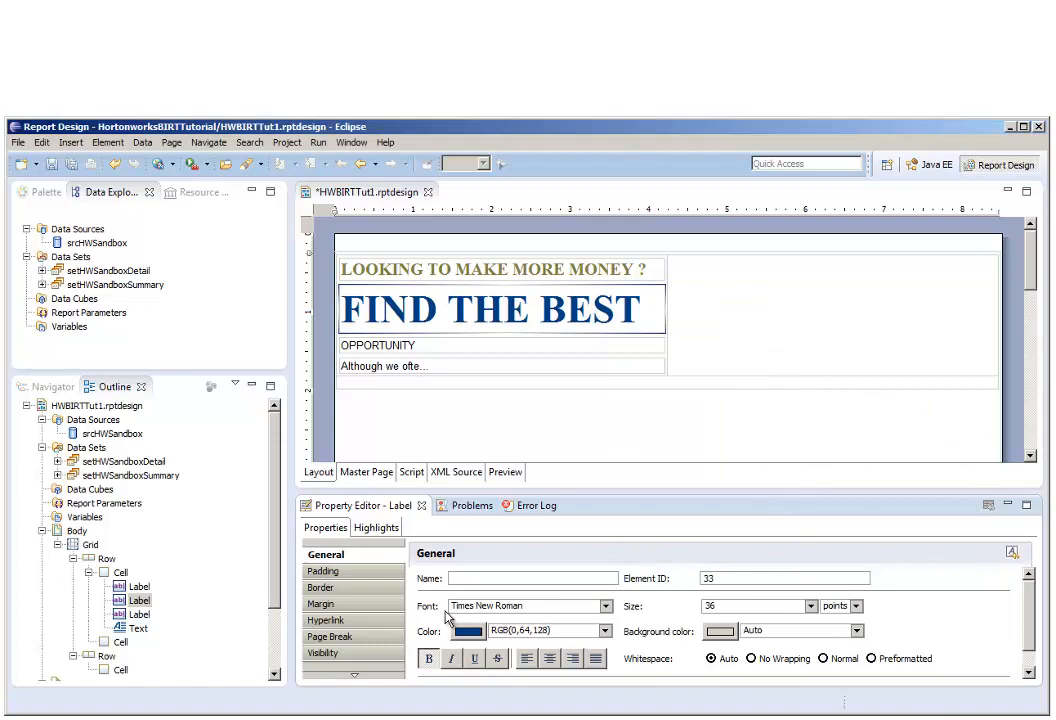
- Set the "OPPORTUNITY" label's font to Times New Roman at 36 points
click(489, 350)
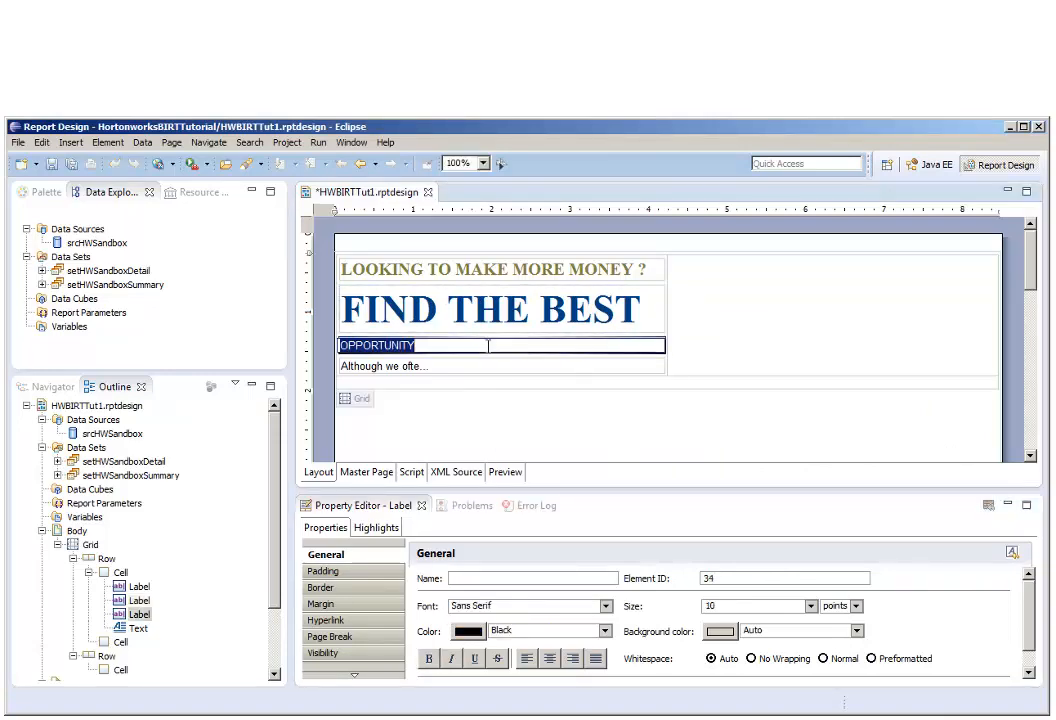
click(605, 606)
drag(605, 290, 604, 596)
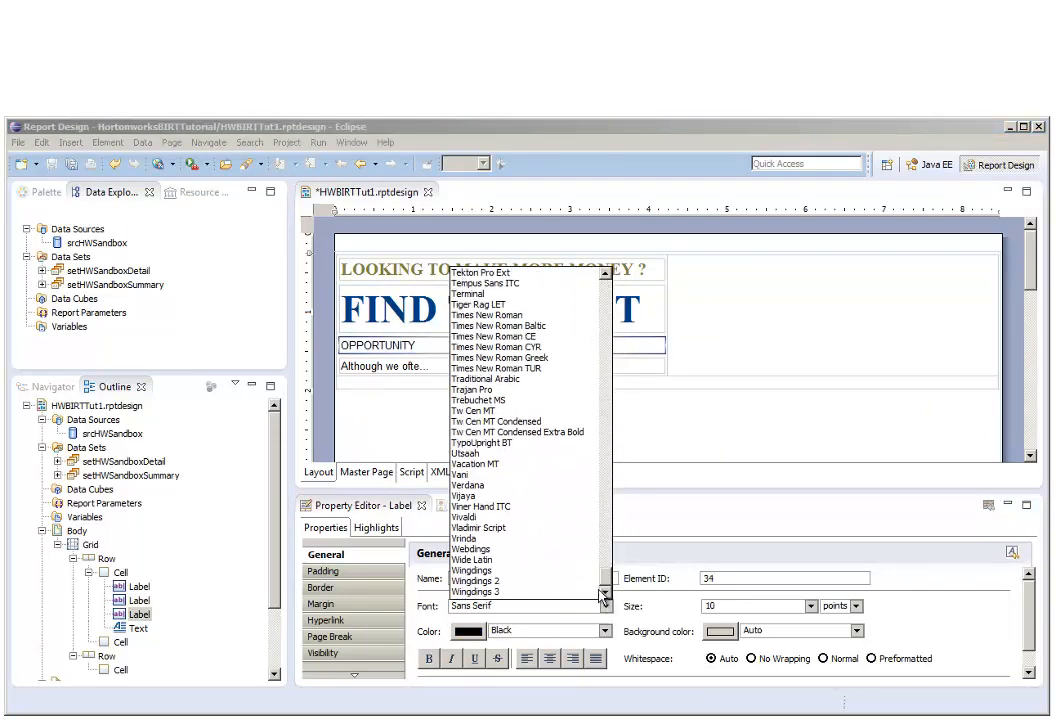
click(527, 315)
click(734, 607)
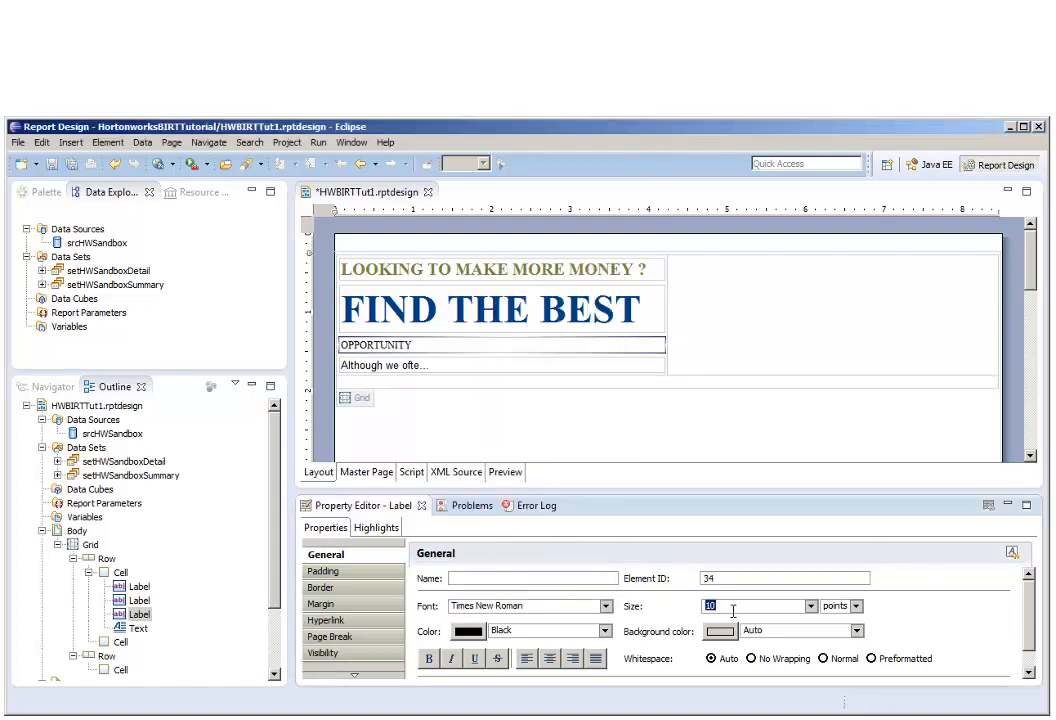
text(36)
key(Return)
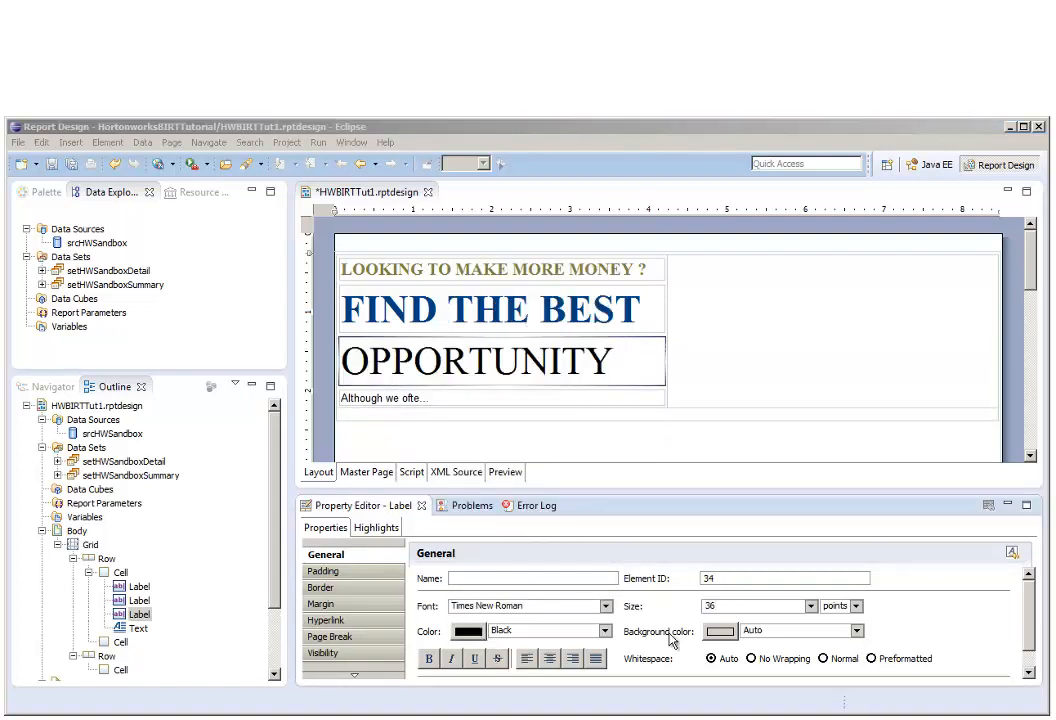
- Color the "OPPORTUNITY" label dark blue, RGB(0,64,128), and make it bold
drag(945, 547, 661, 311)
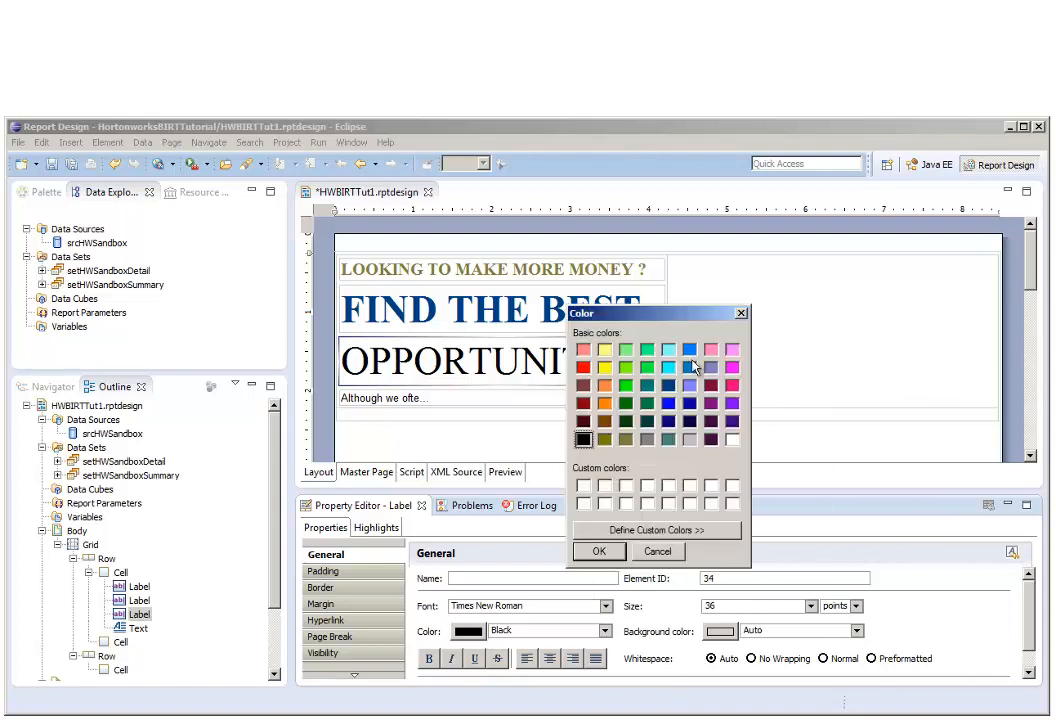
click(669, 386)
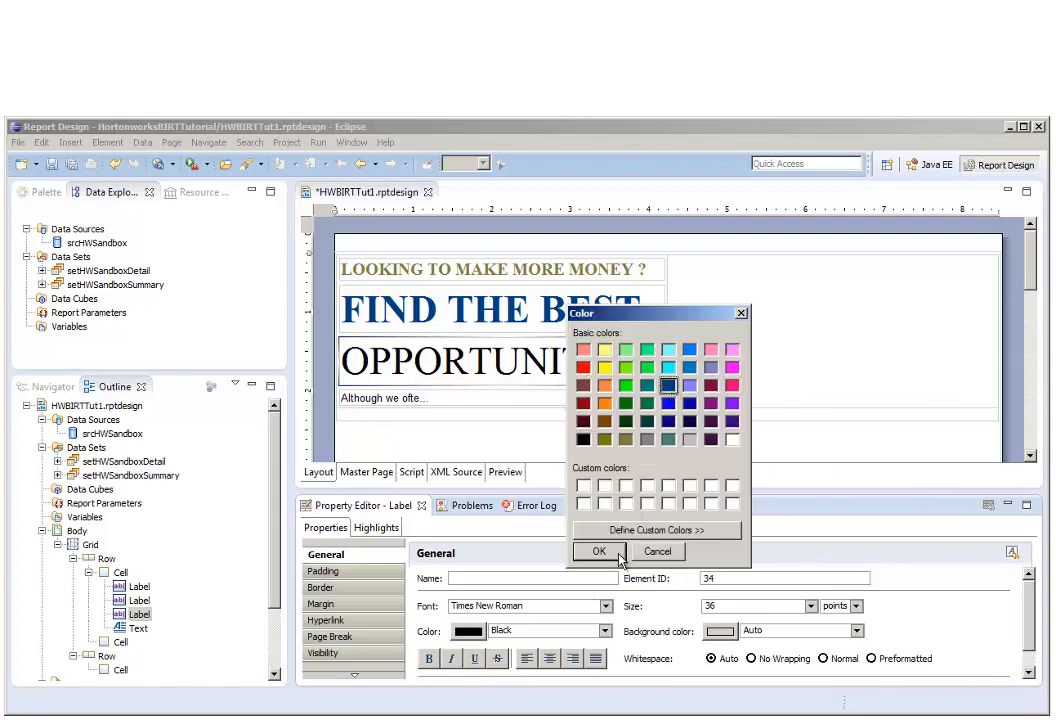
click(619, 556)
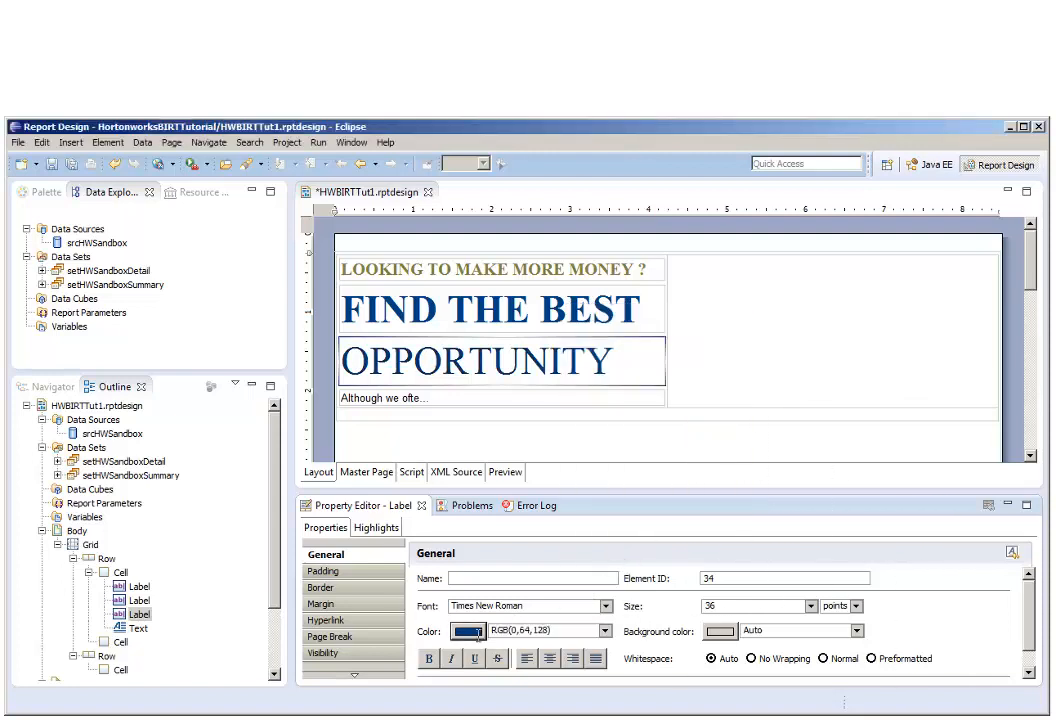
- Color the "Although we ofte..." text element dark blue, RGB(0,64,128), and set its left and right padding to 50 points
click(476, 400)
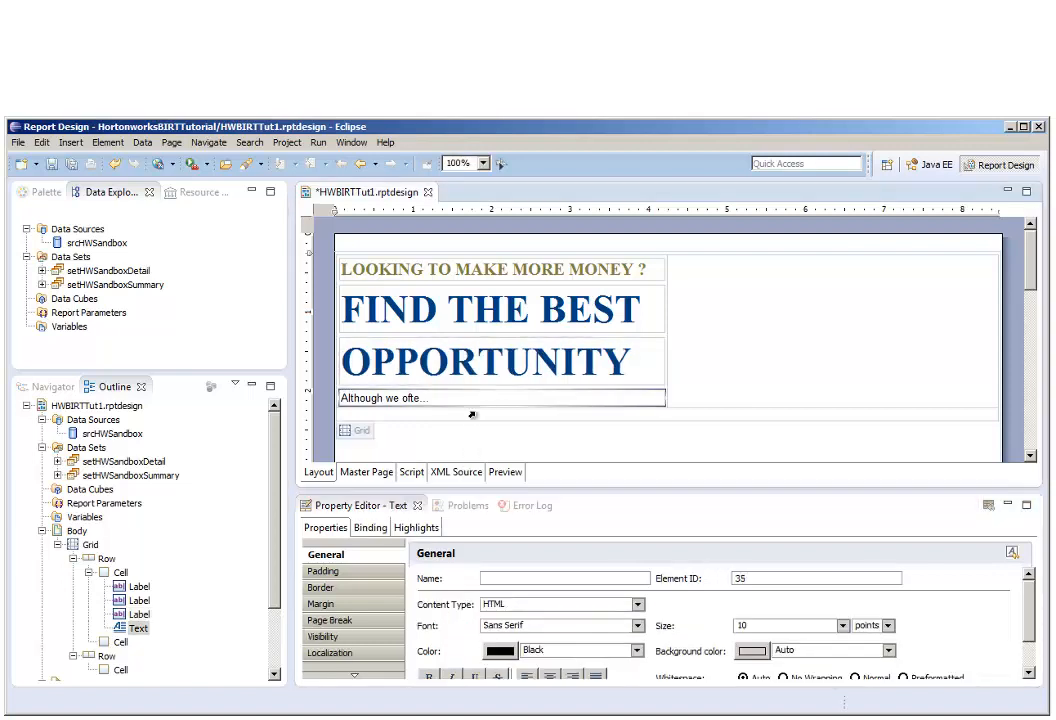
click(500, 651)
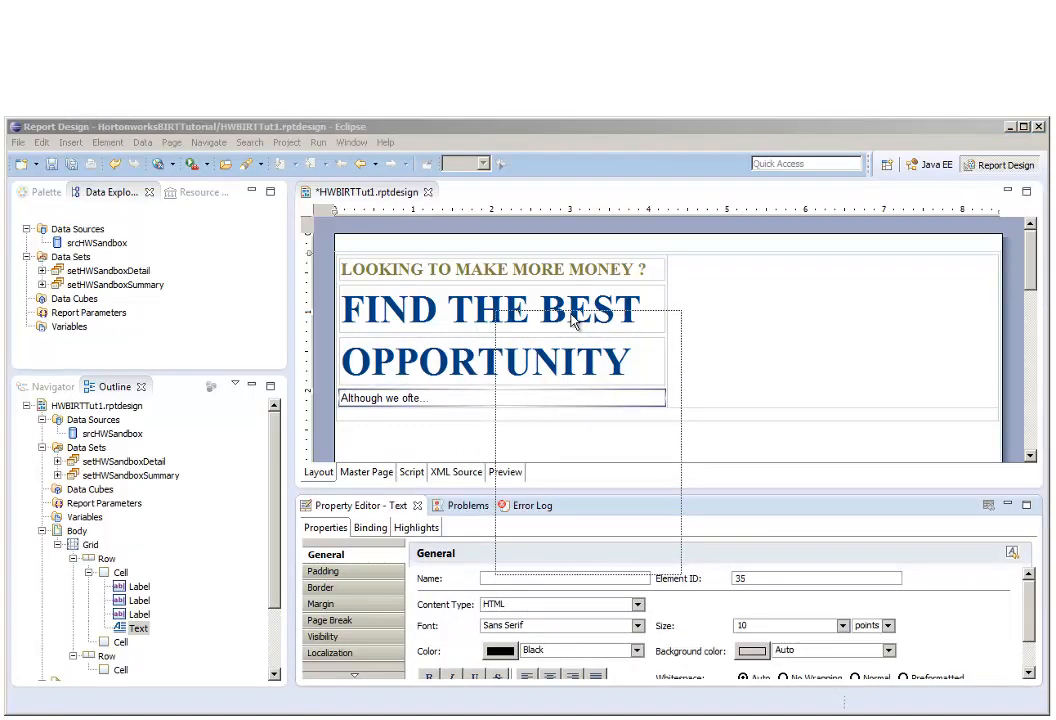
click(597, 393)
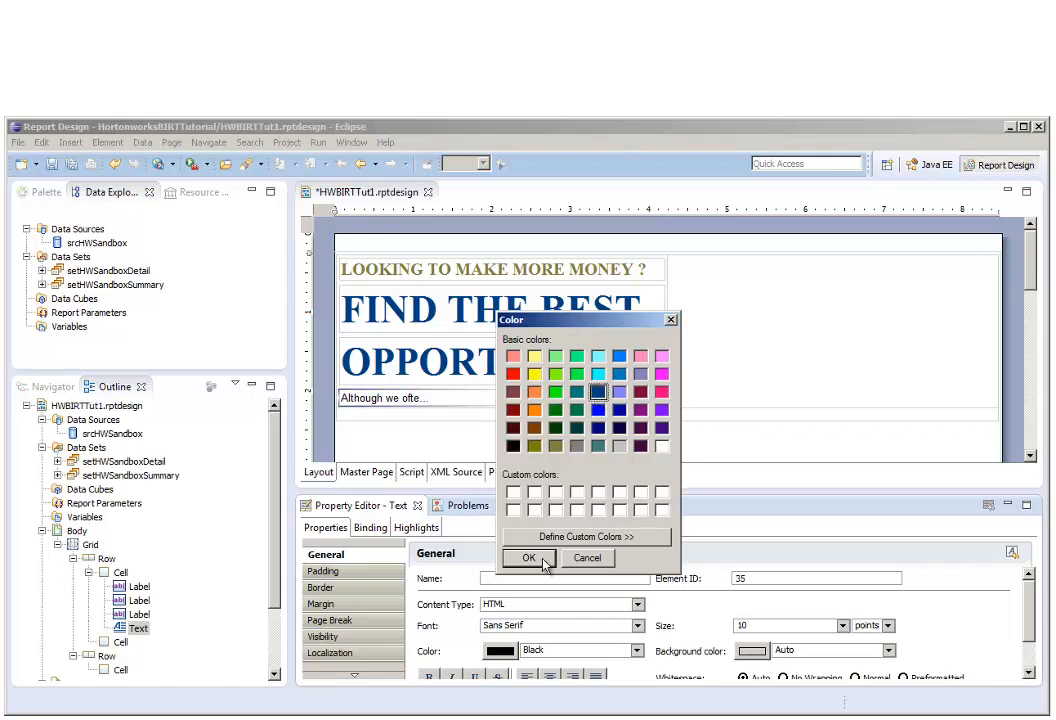
click(533, 557)
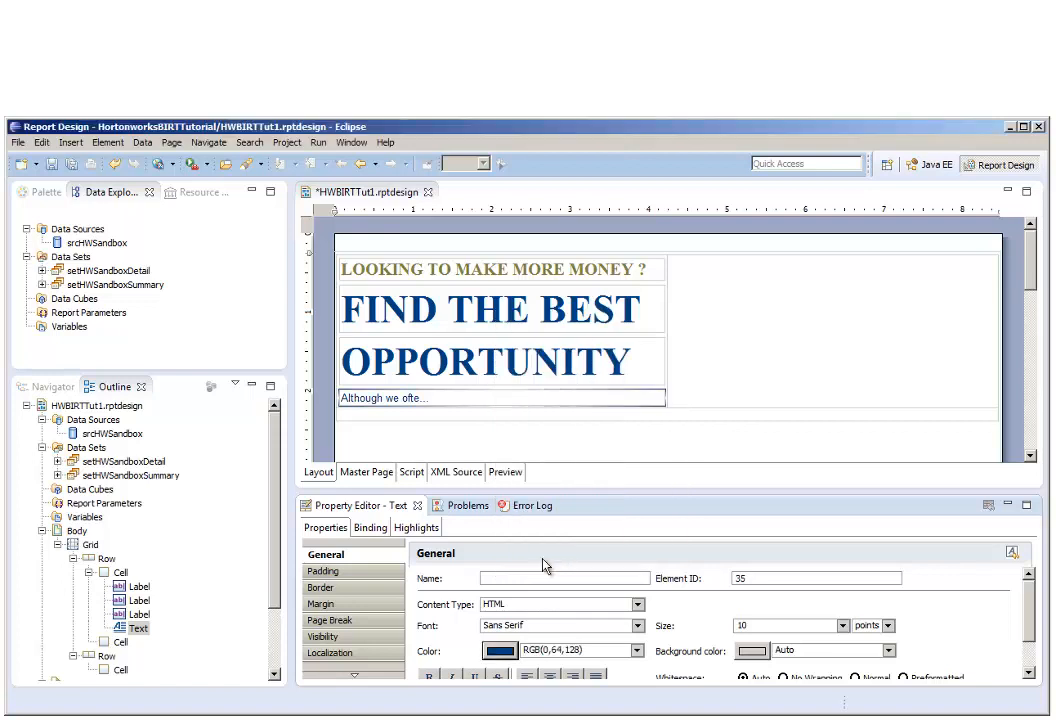
click(369, 571)
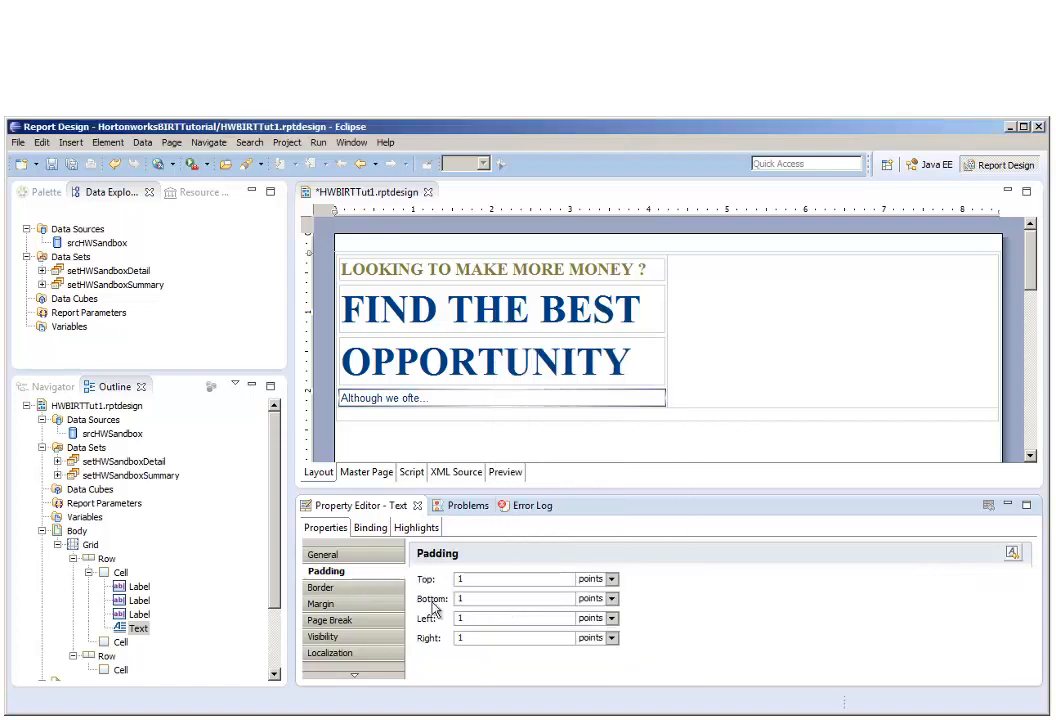
click(489, 638)
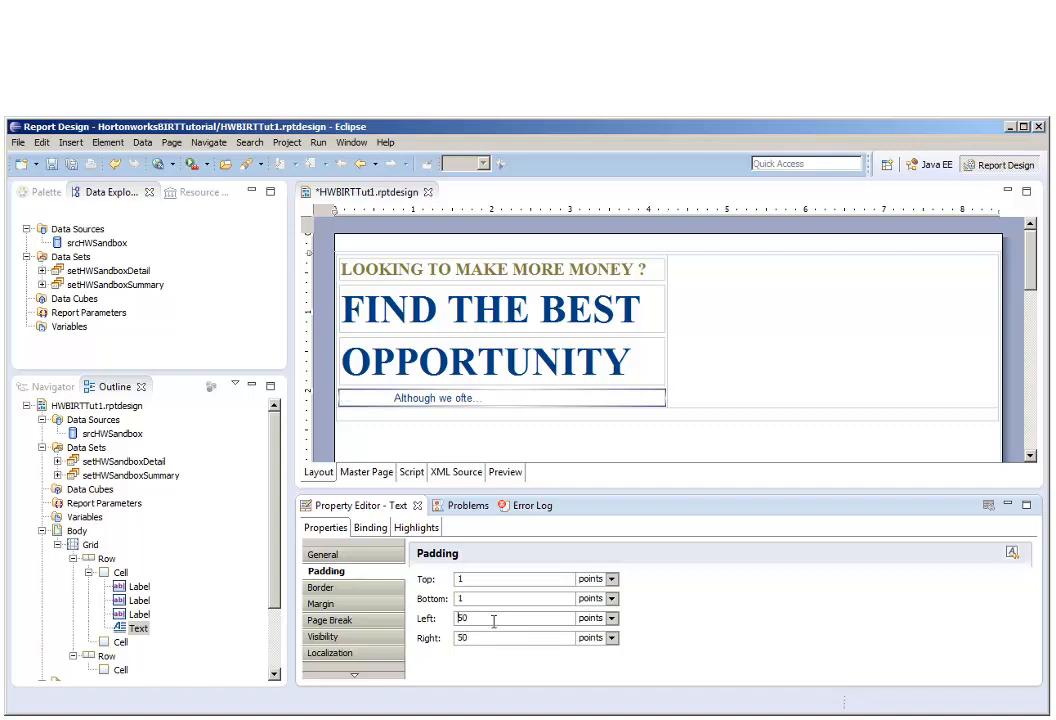
- Save the report and preview it in the BIRT Report Viewer, closing the preview when done
click(72, 166)
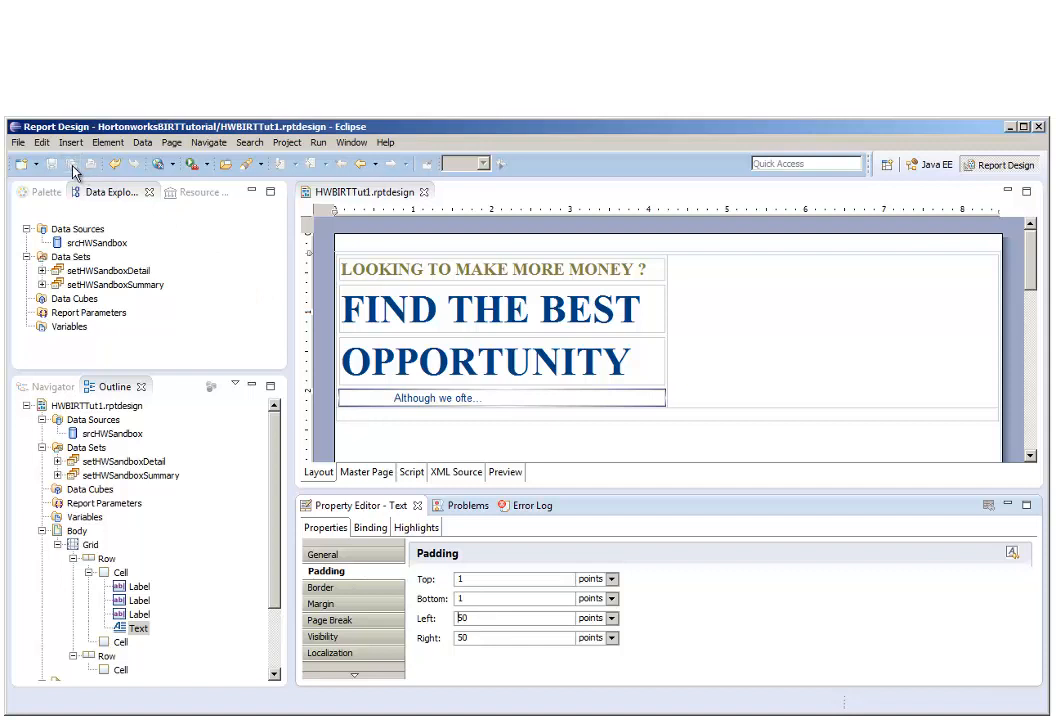
click(160, 166)
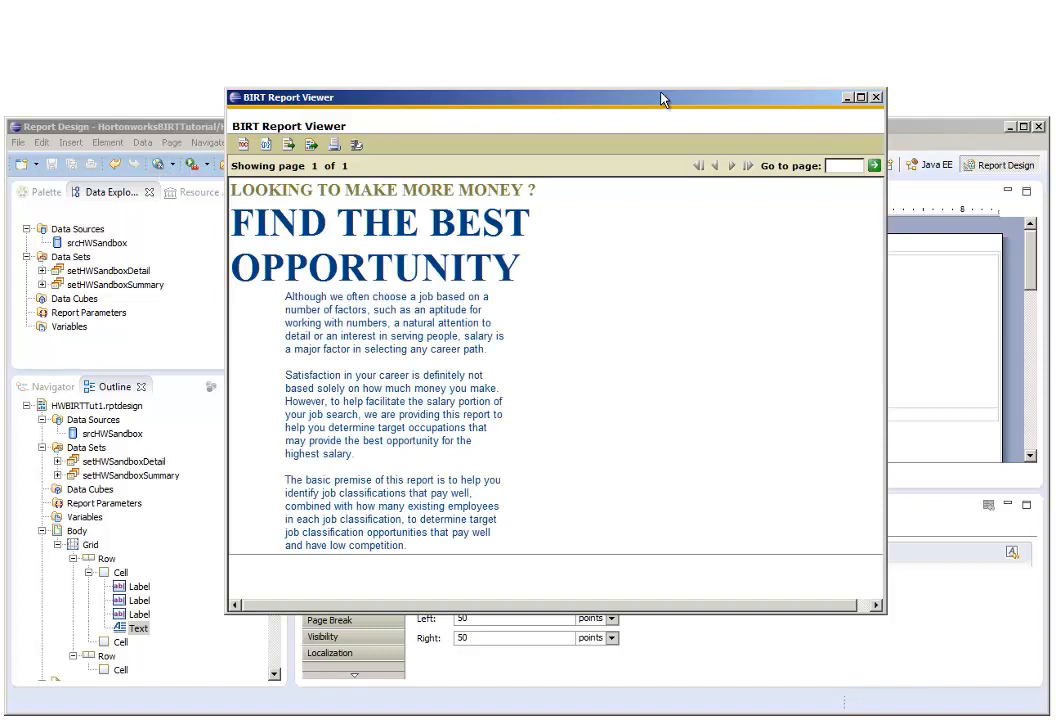
click(876, 98)
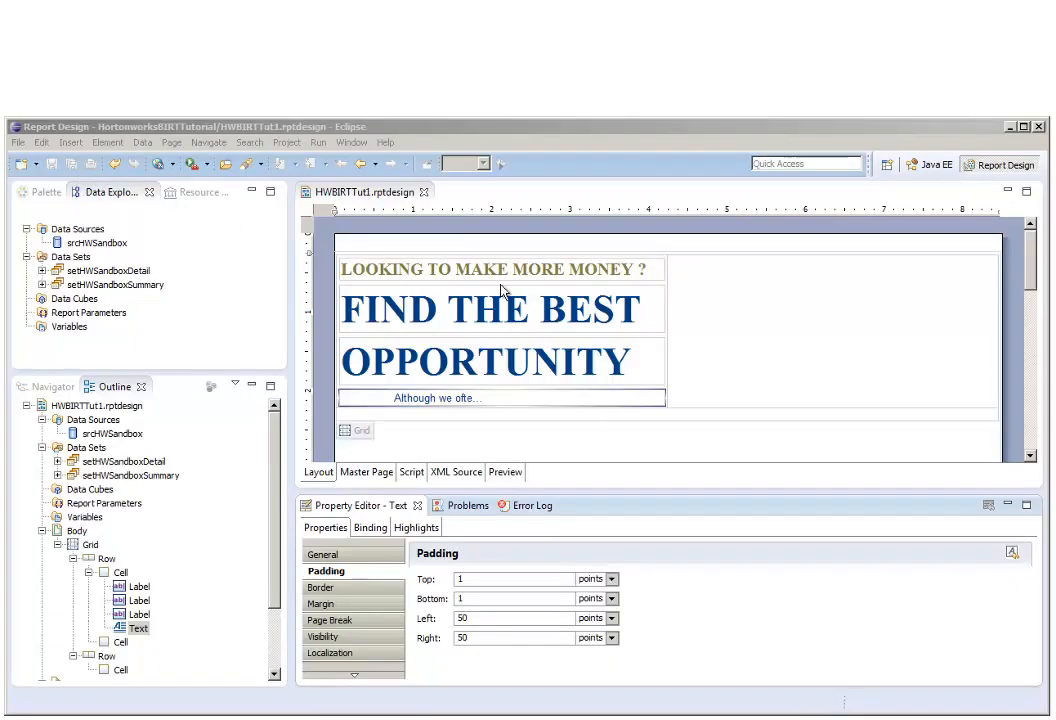
- Insert a chart into the empty second cell of the grid's first row and choose the Pie chart type
right_click(759, 300)
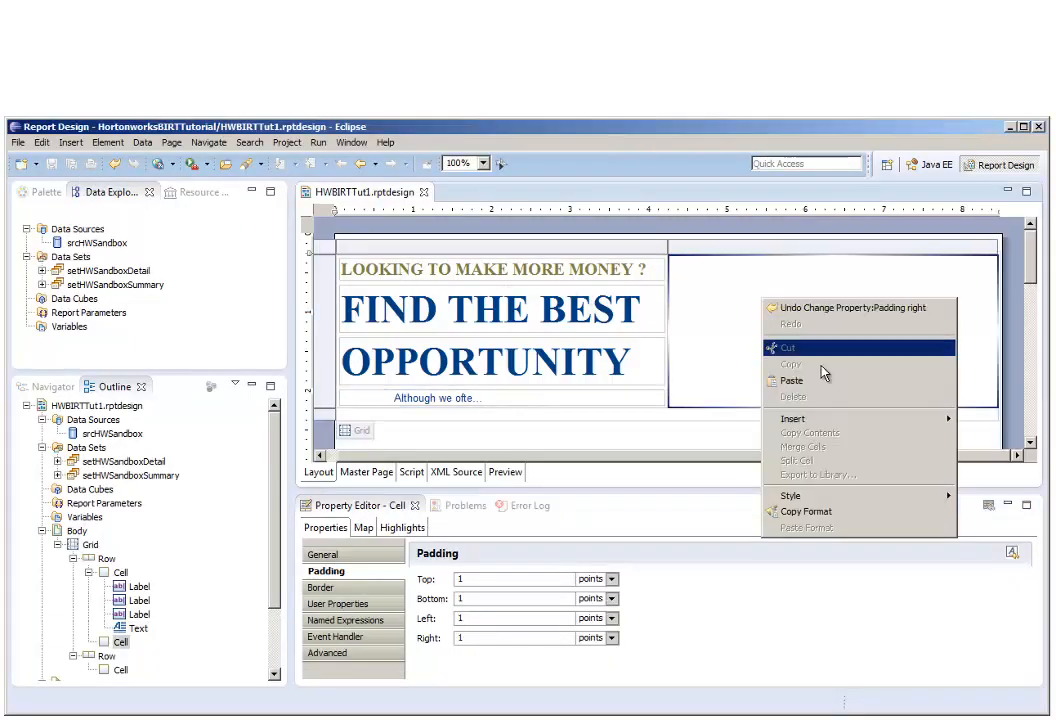
mouse_move(830, 422)
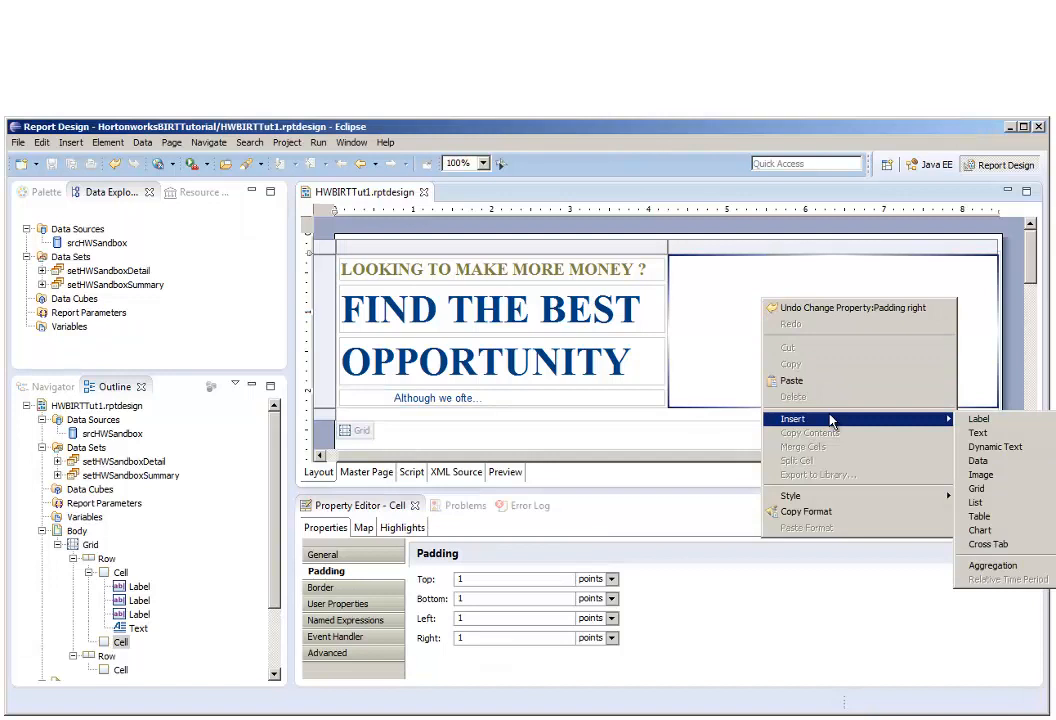
click(978, 530)
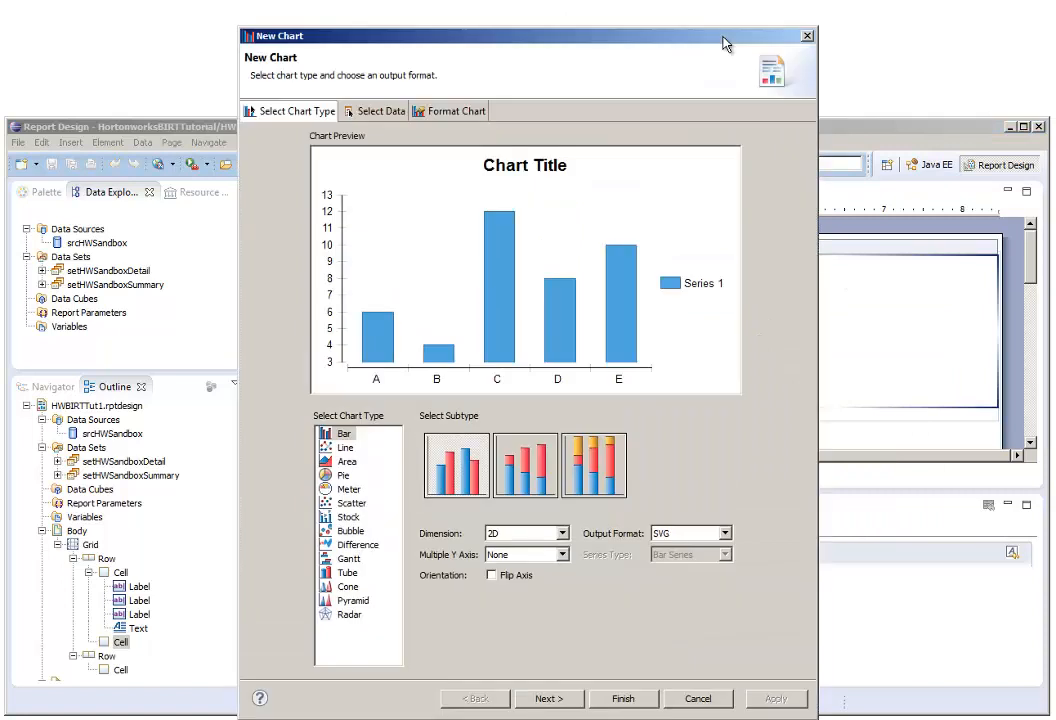
click(345, 479)
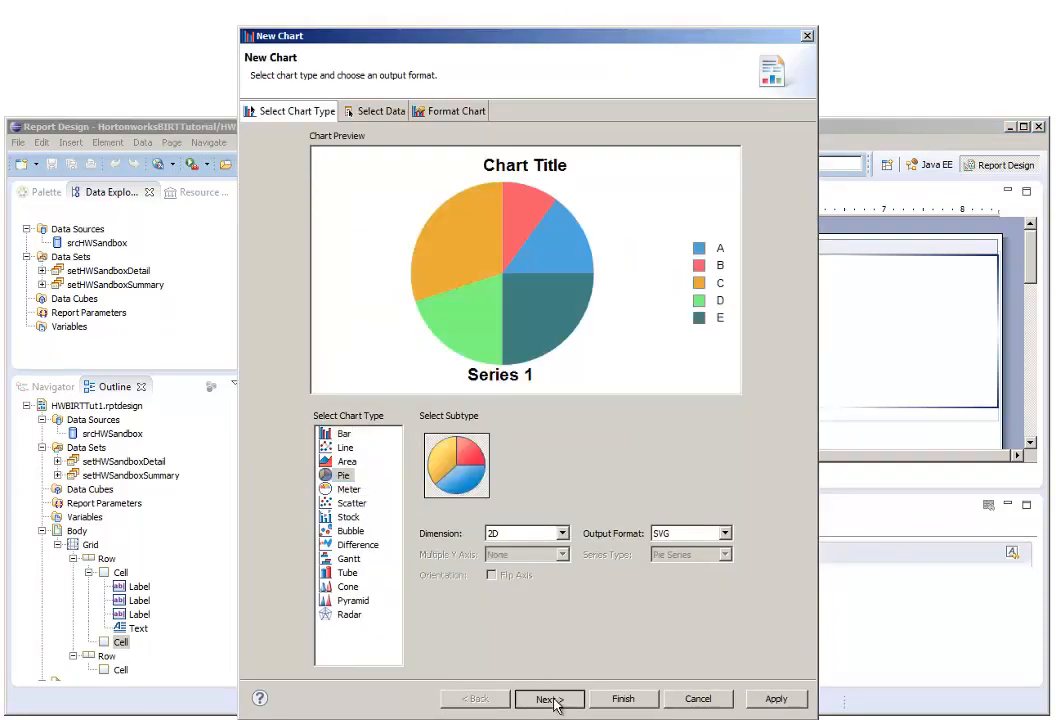
- Base the pie chart on the setHWSandboxSummary data set, with description as the category and salary as the slice size
click(555, 699)
click(437, 429)
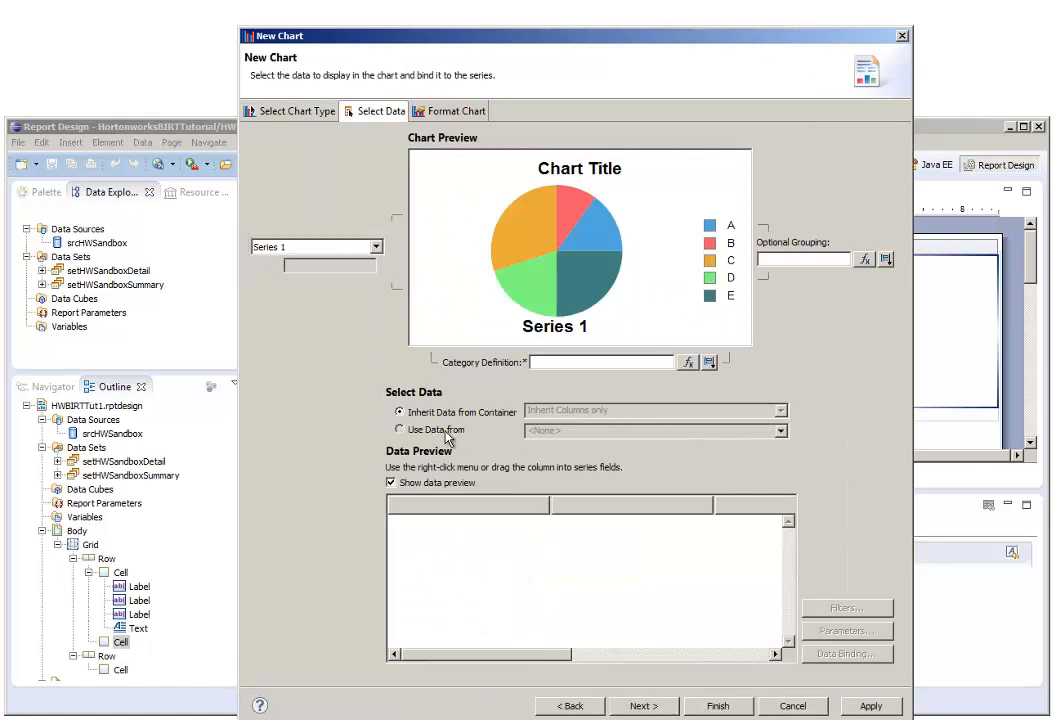
click(781, 433)
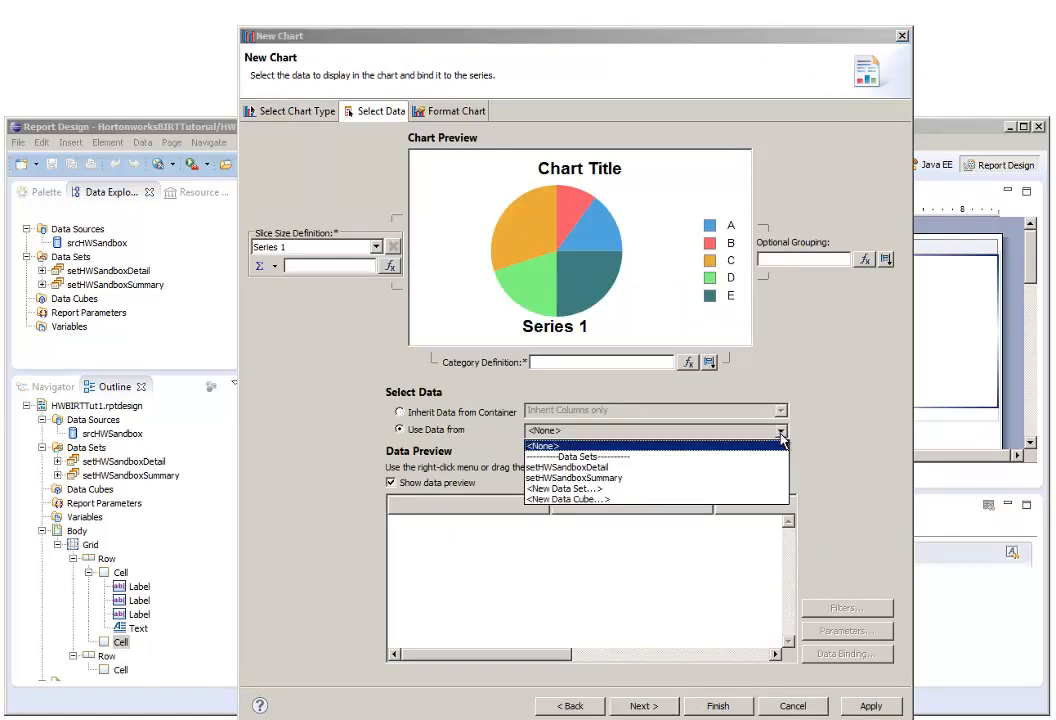
click(612, 479)
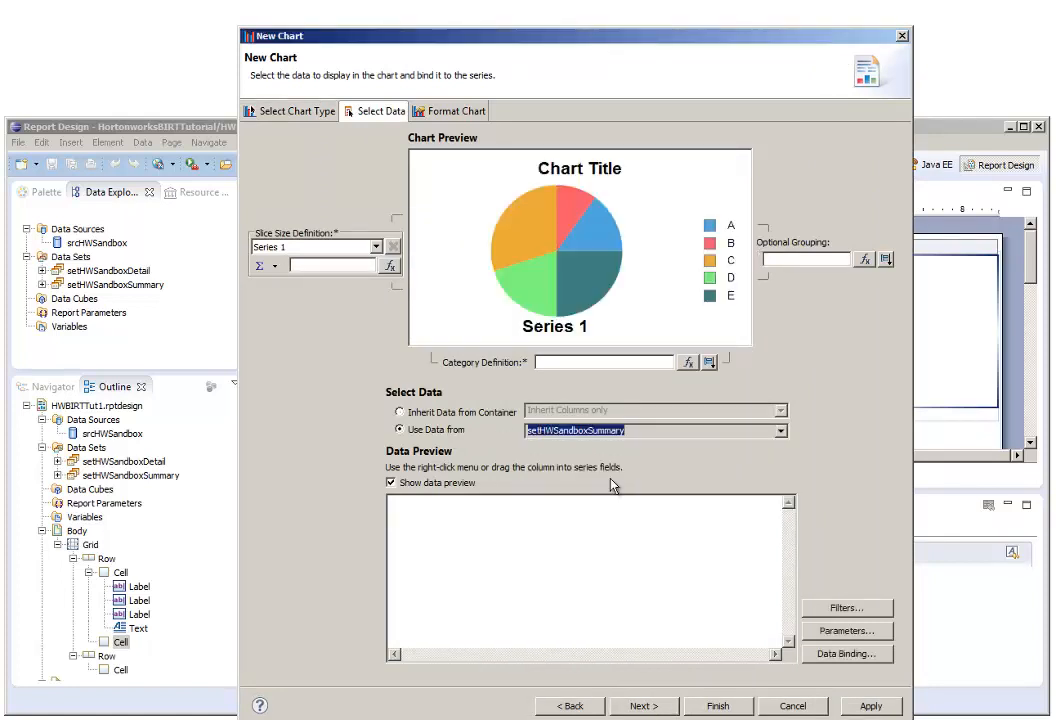
drag(557, 510, 600, 362)
drag(618, 505, 350, 270)
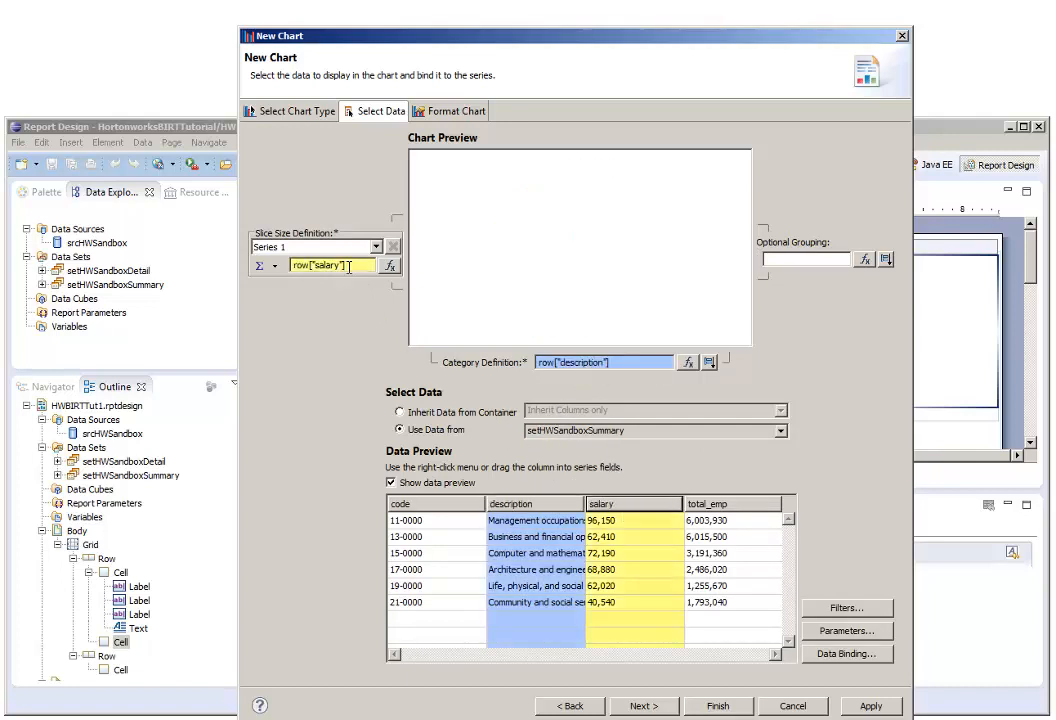
- Add a chart filter that keeps the Top n rows by salary, with n set to 5
click(830, 609)
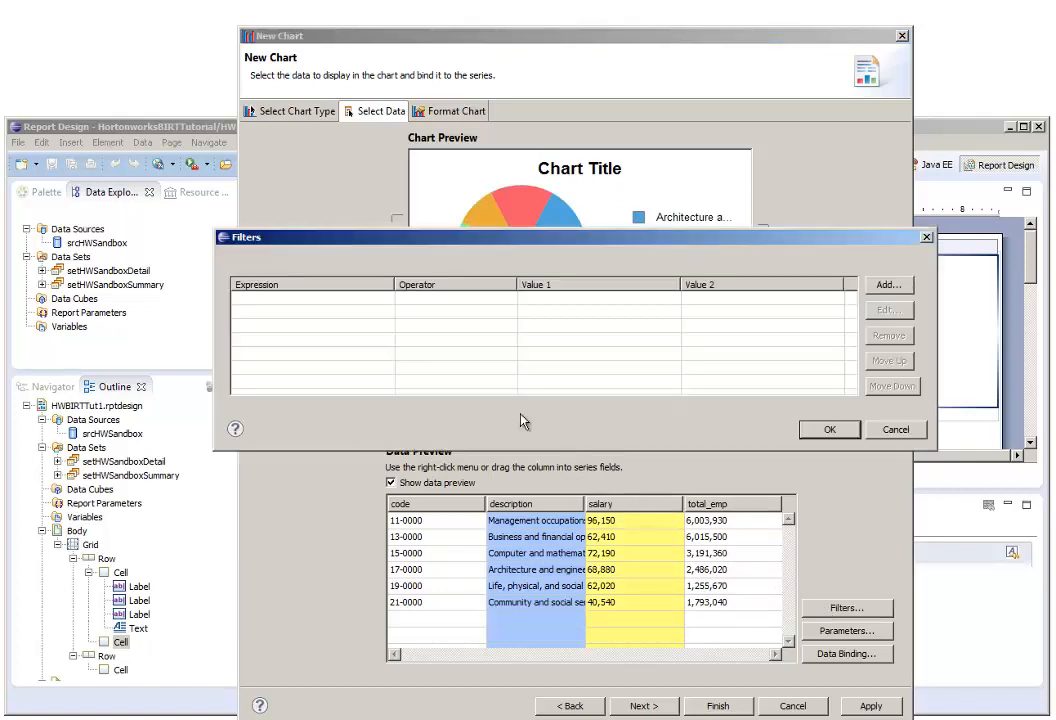
click(888, 287)
click(487, 218)
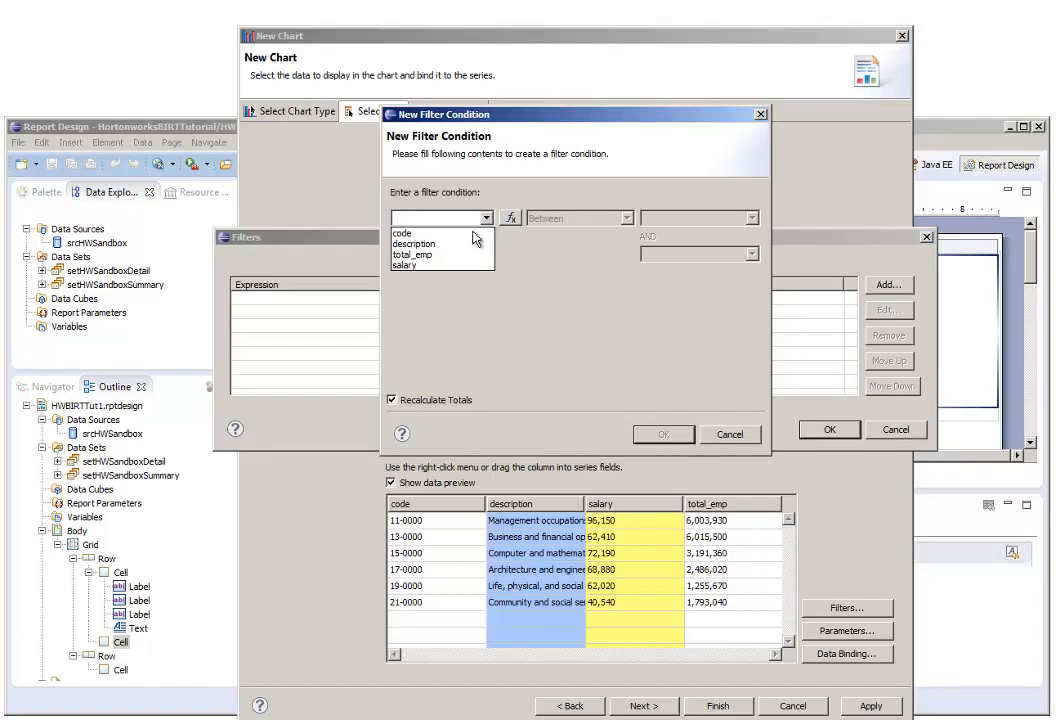
click(445, 254)
click(627, 218)
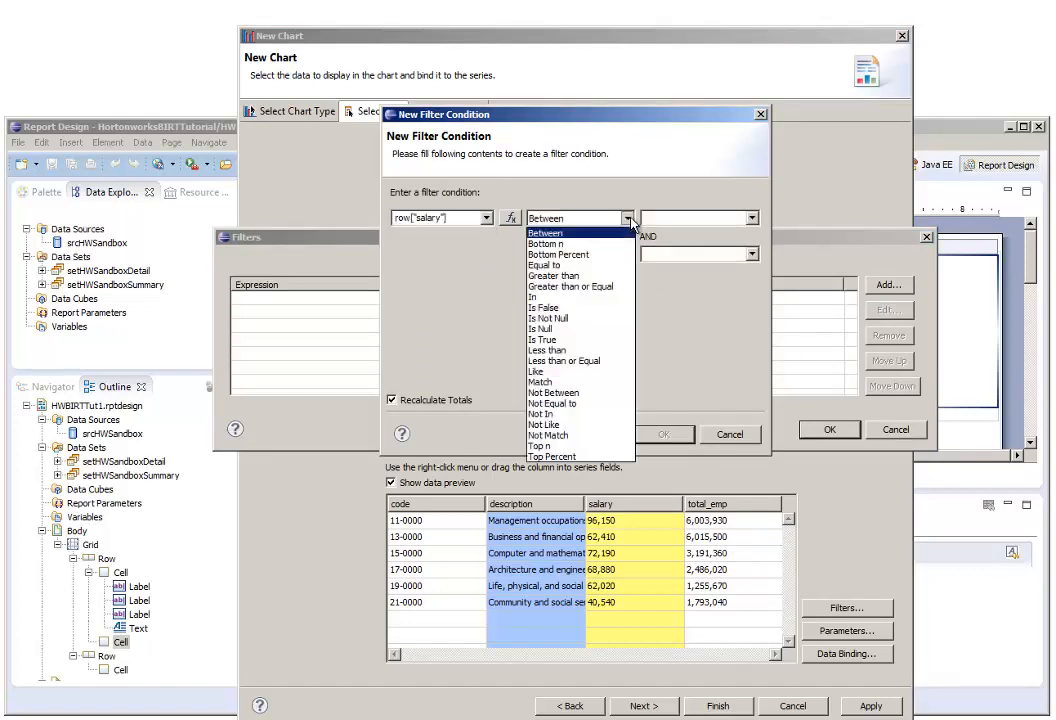
click(593, 446)
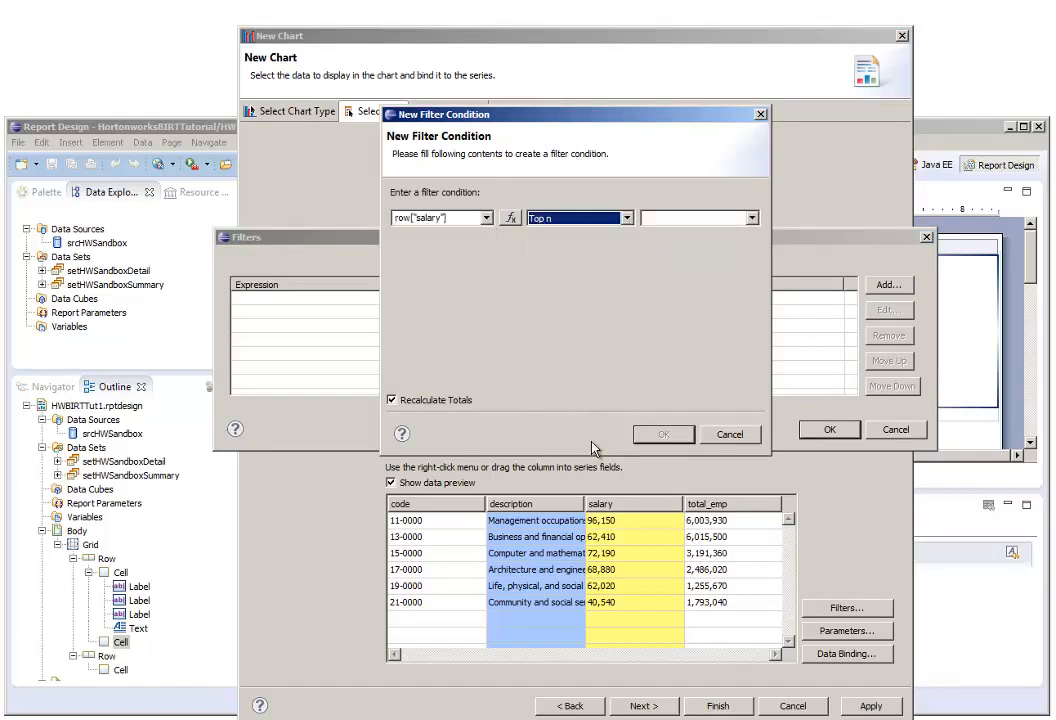
click(668, 218)
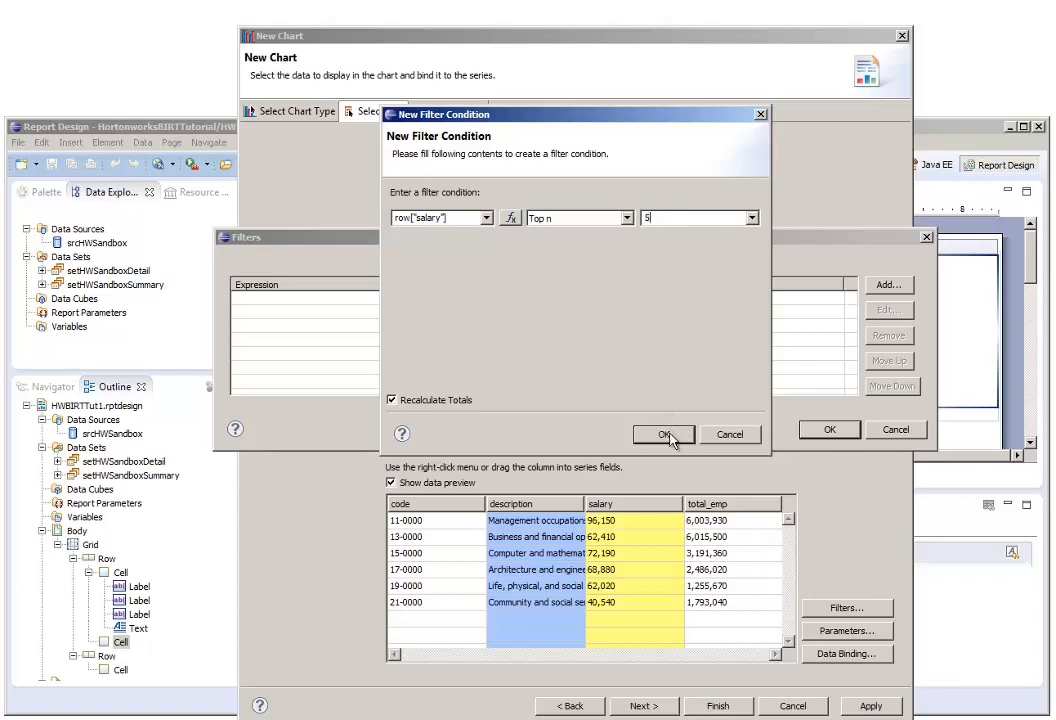
click(664, 434)
click(826, 431)
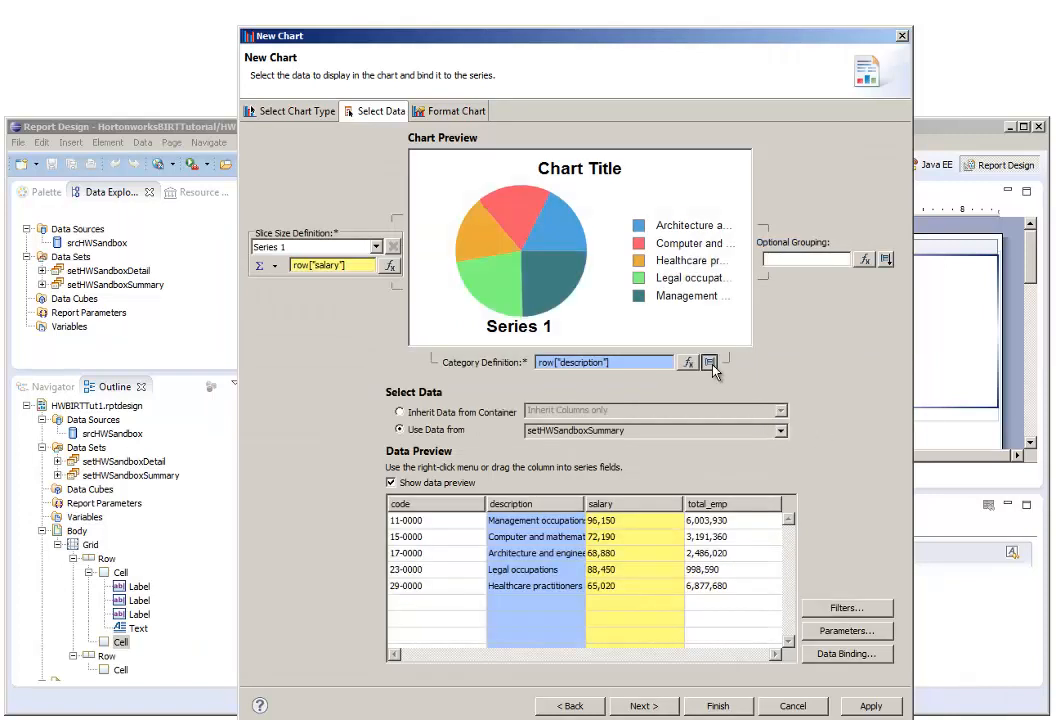
- Sort the chart's categories in descending order on row["salary"]
click(709, 362)
click(687, 239)
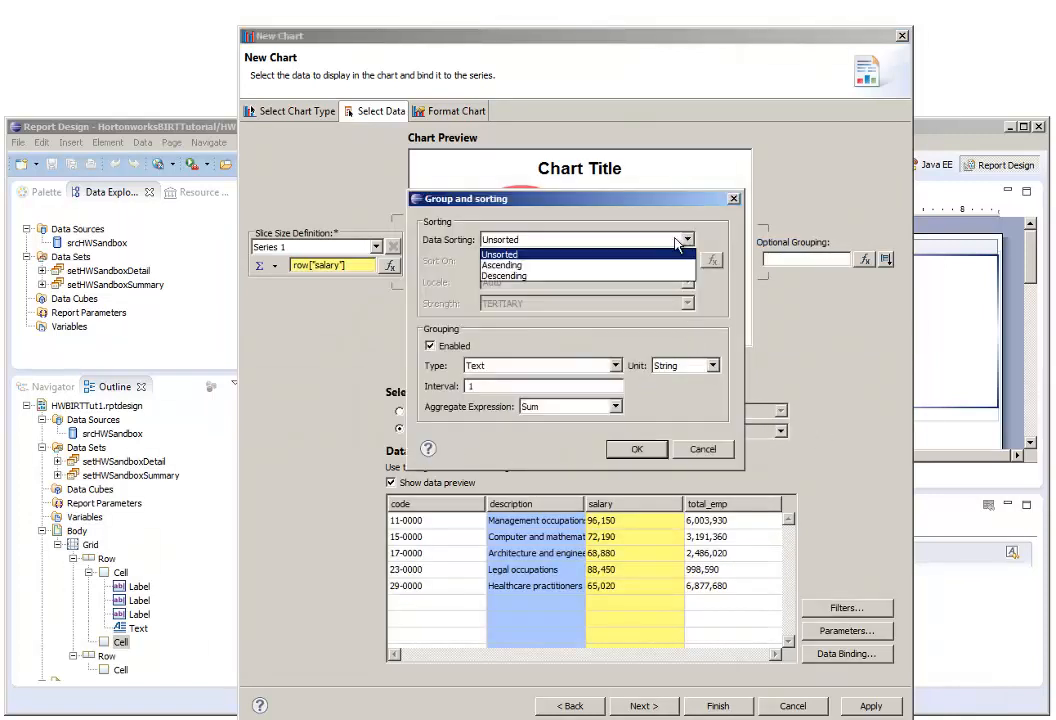
click(638, 276)
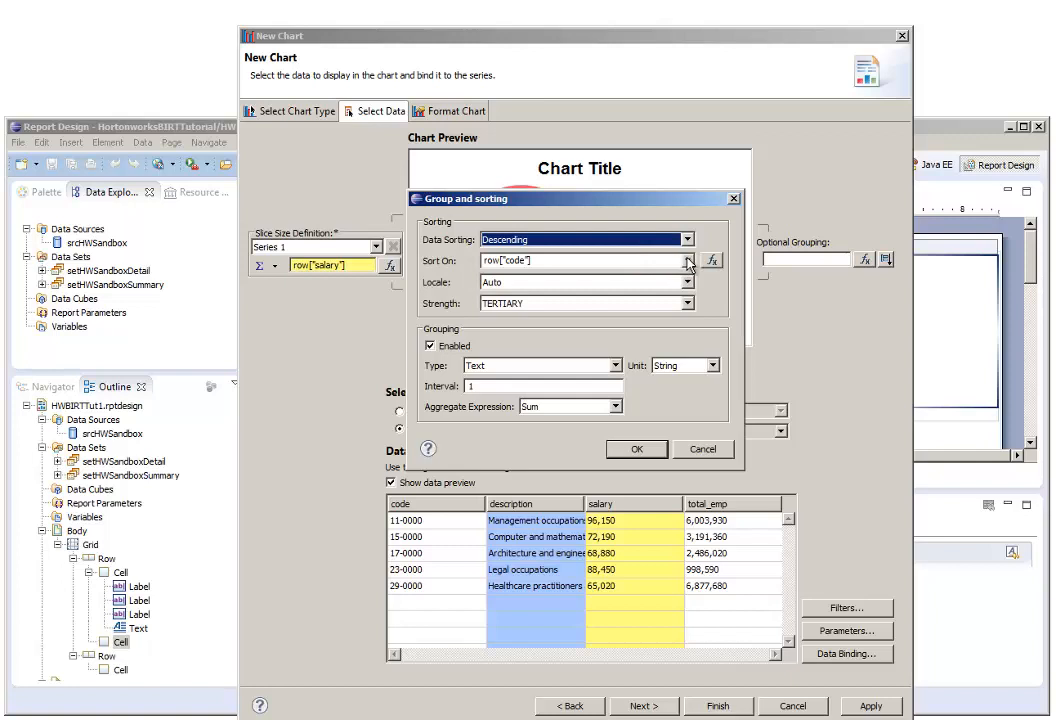
click(687, 260)
click(621, 298)
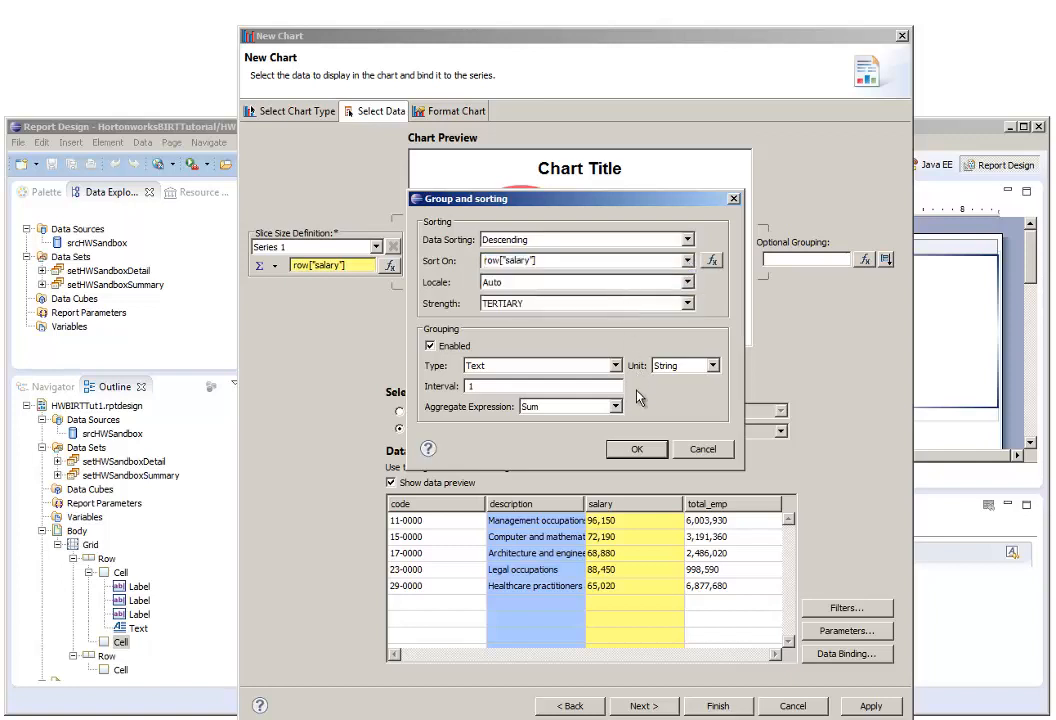
click(637, 450)
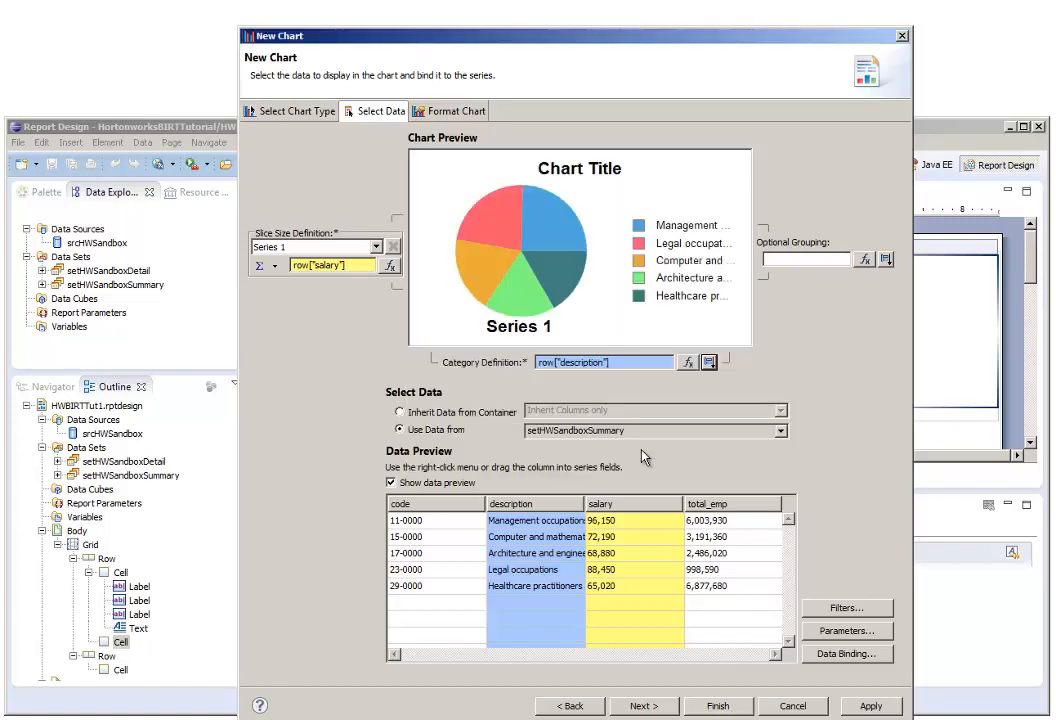
- Clear the value series title in the chart formatting and make the value series translucent
click(643, 706)
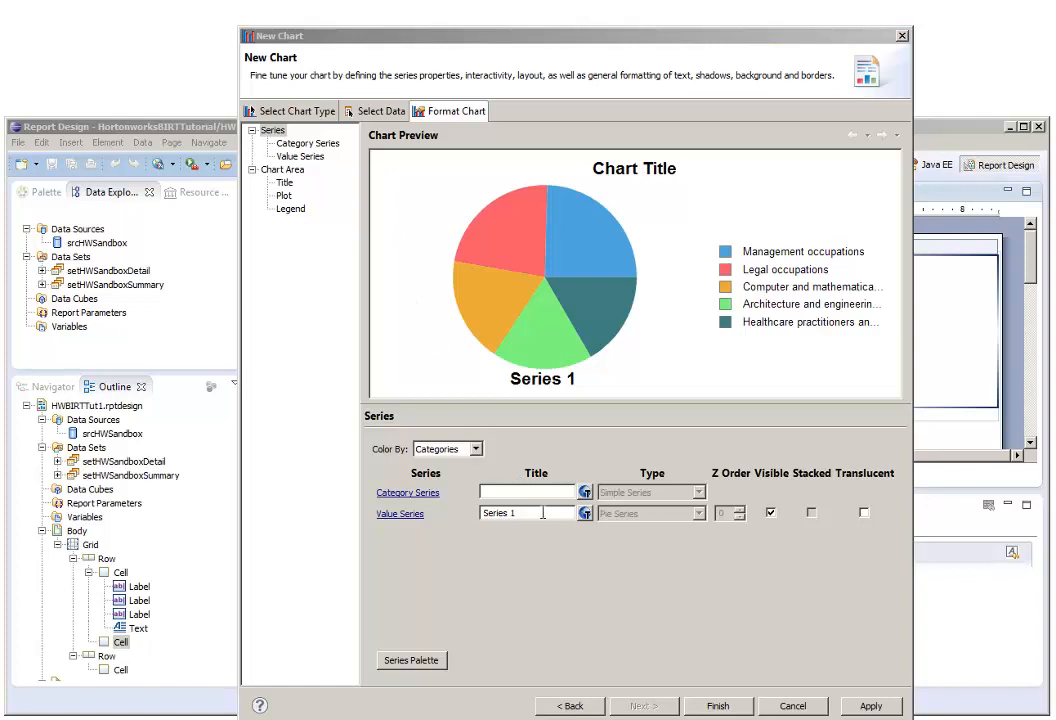
drag(543, 512, 466, 514)
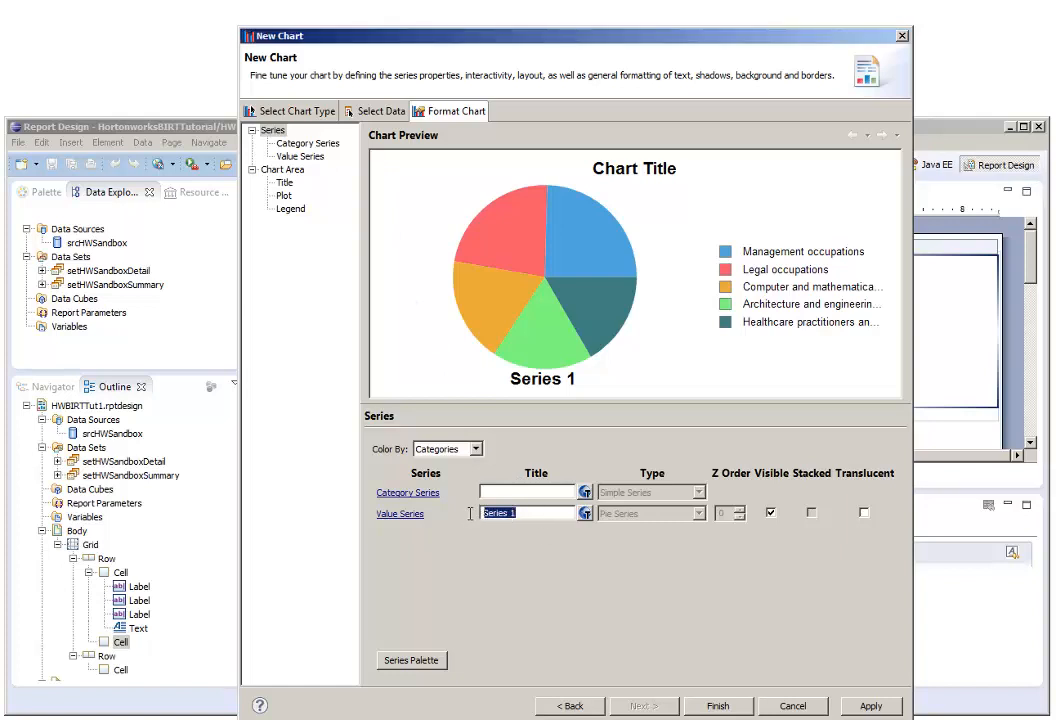
key(BackSpace)
click(864, 513)
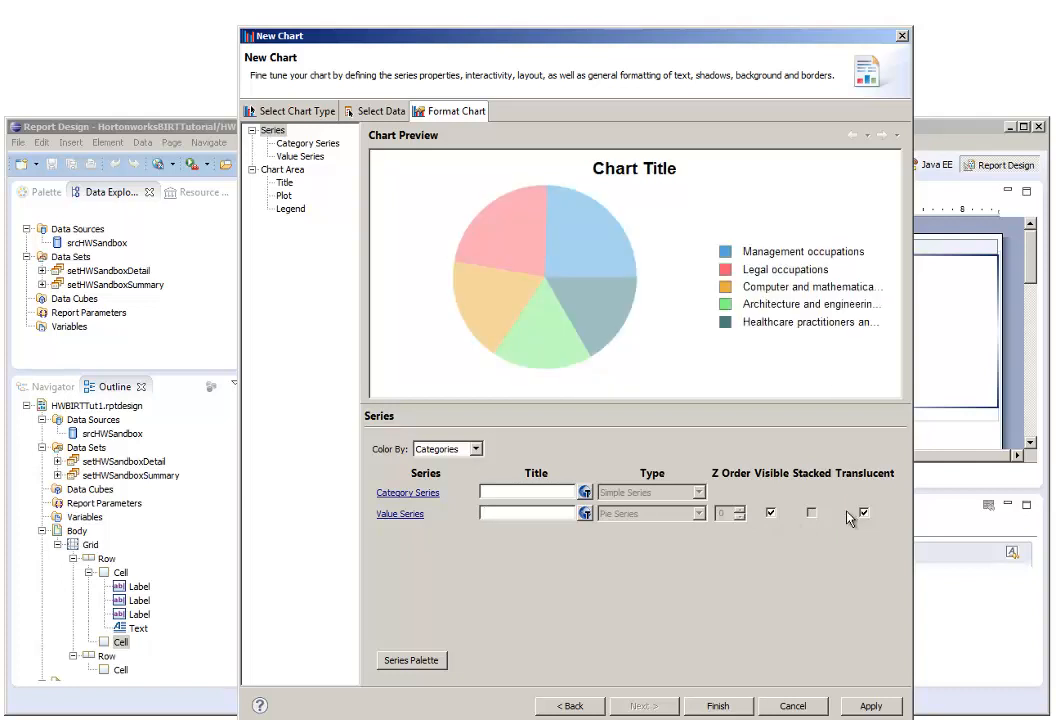
- Set the value series' slice explosion distance to 2
click(311, 157)
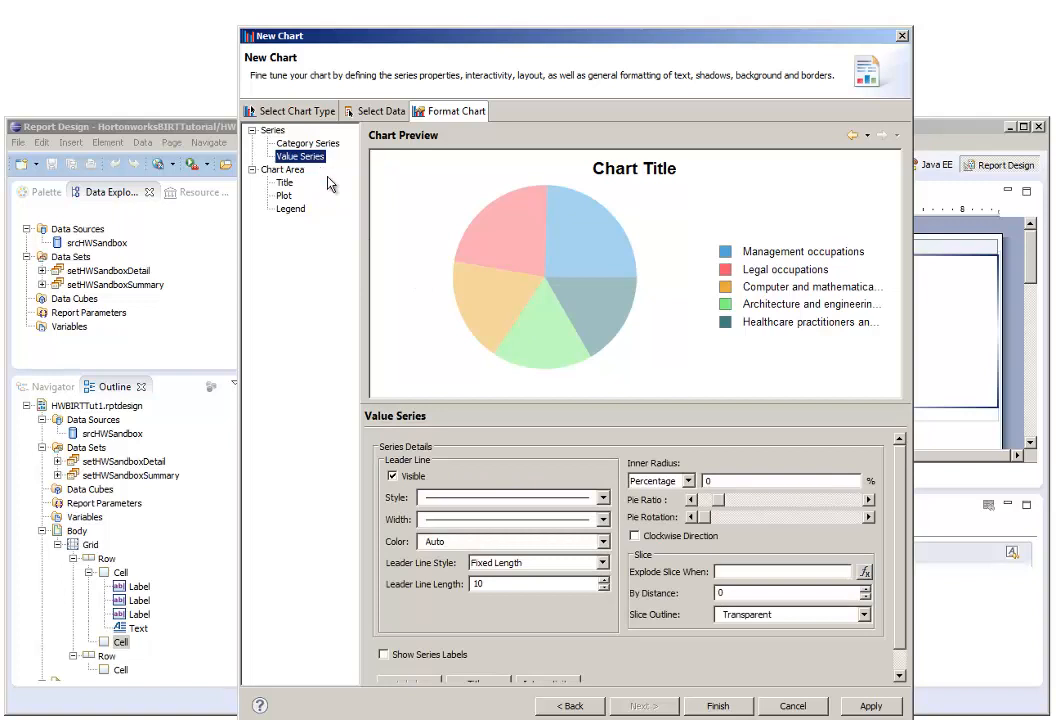
click(740, 594)
text(2)
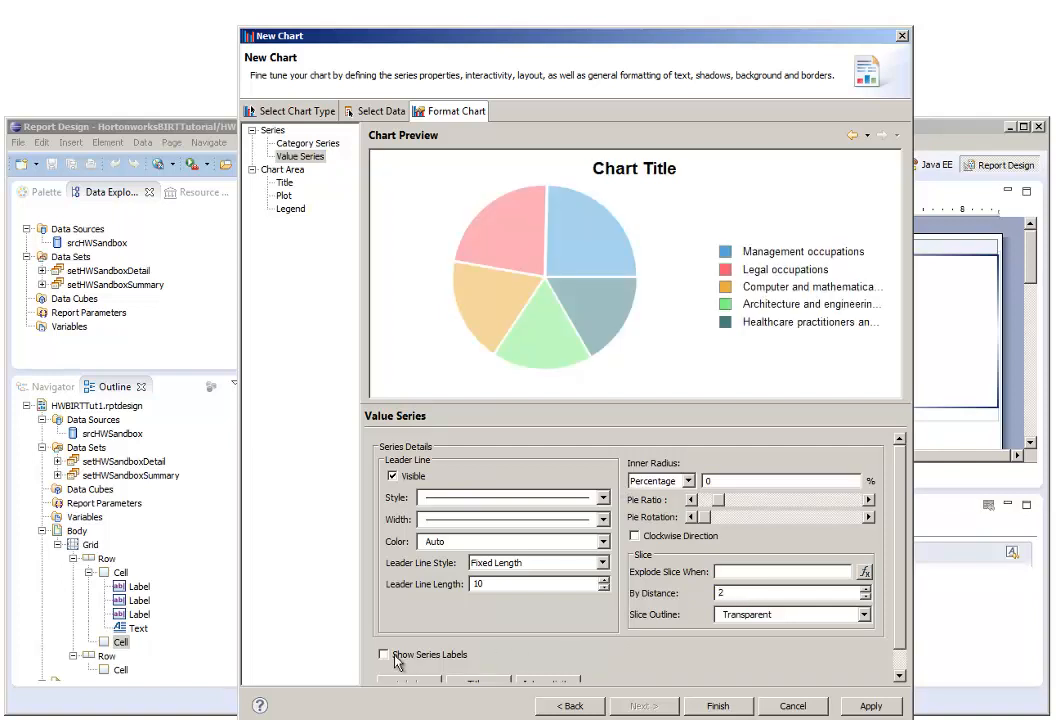
- Show the value series labels, positioned Inside the pie slices and with the prefix "$"
click(394, 657)
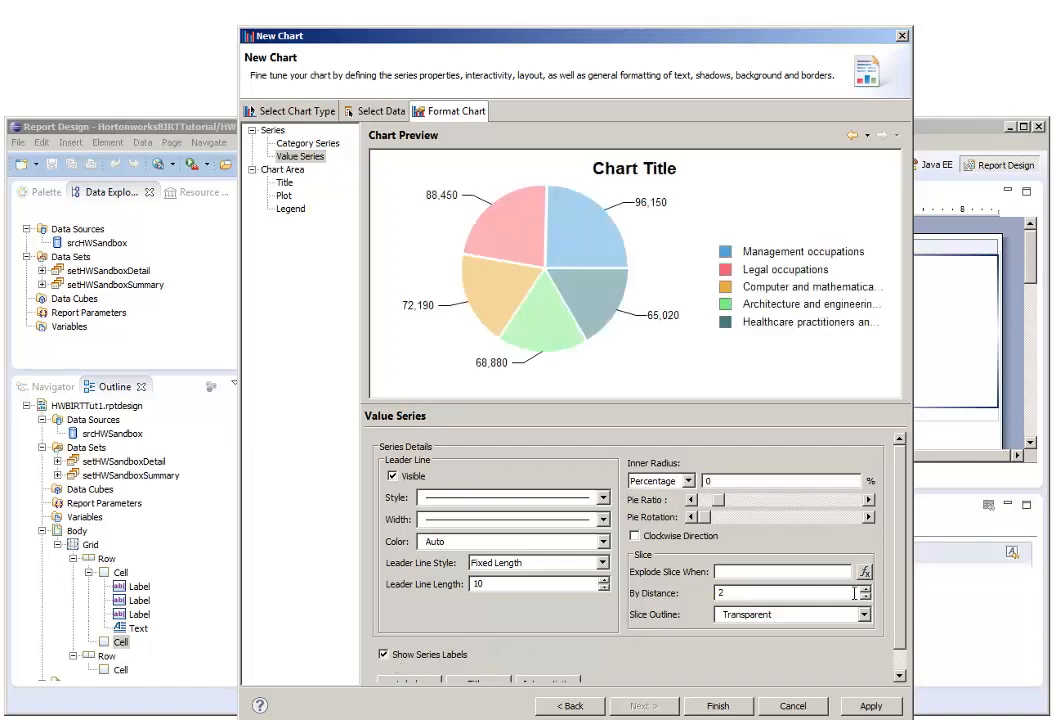
drag(898, 589, 898, 632)
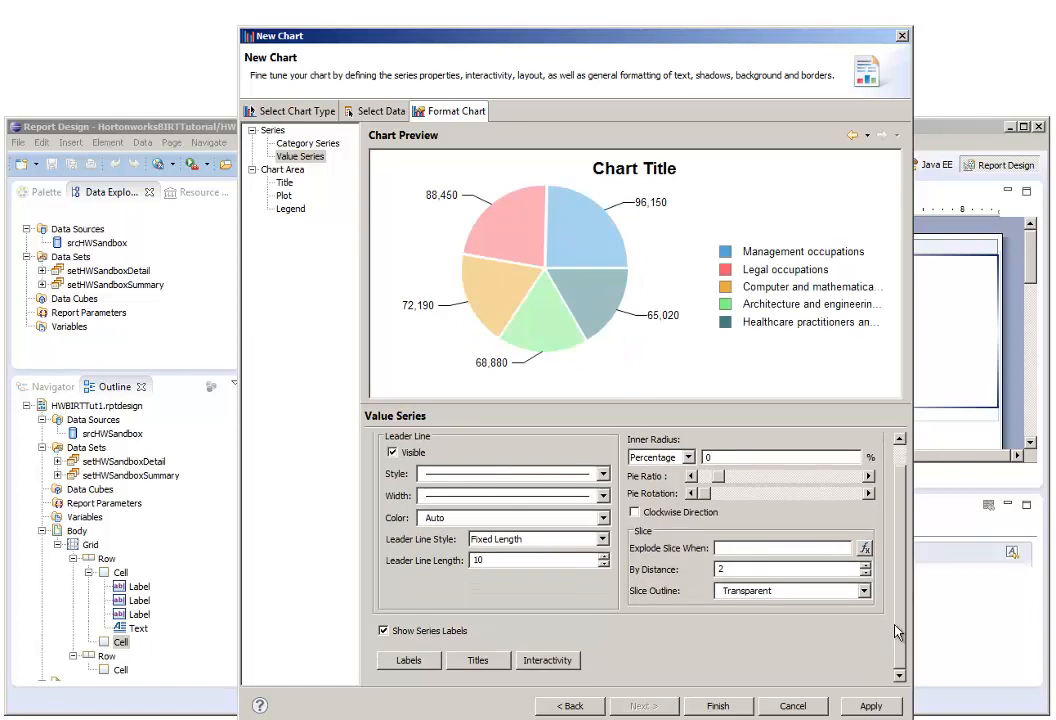
click(409, 660)
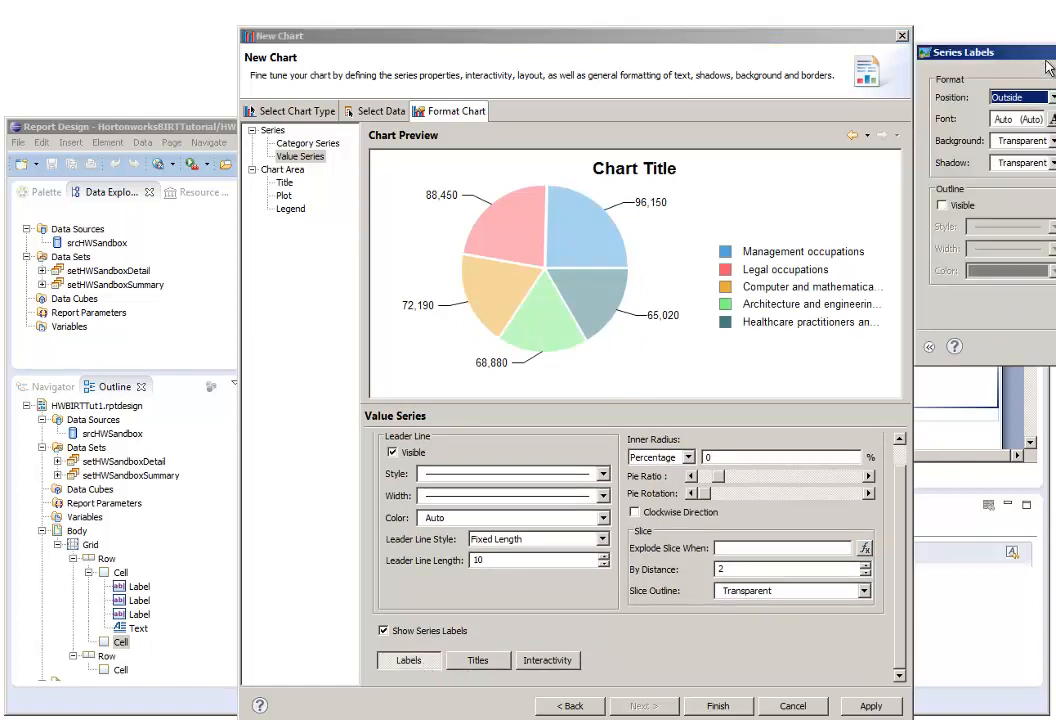
drag(1047, 64, 673, 174)
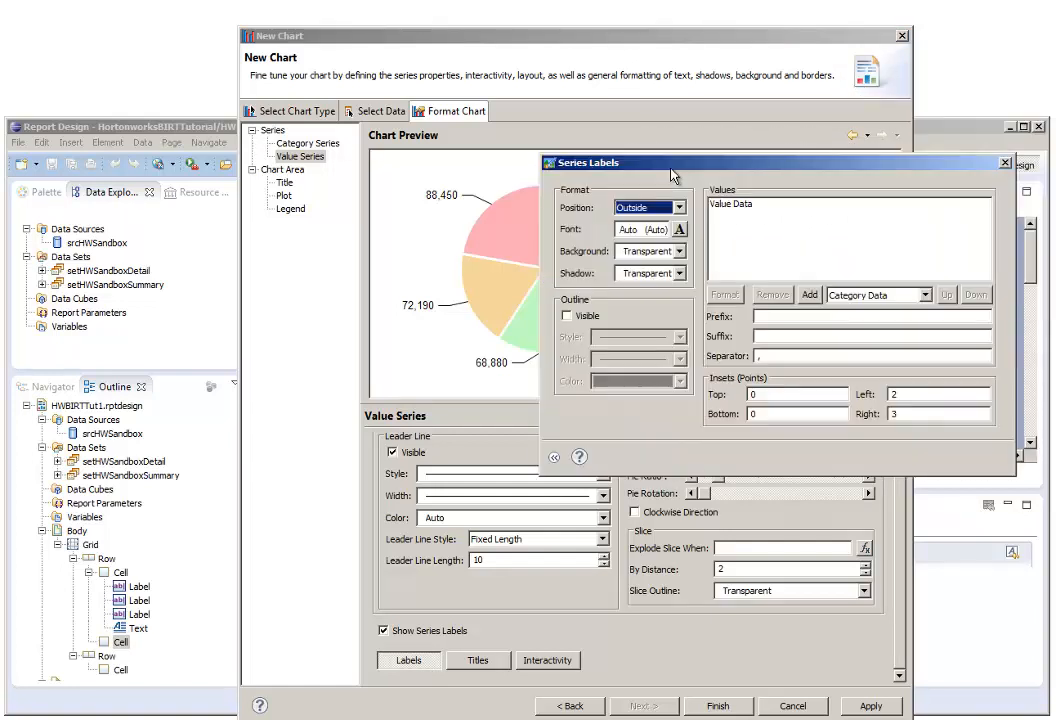
click(678, 207)
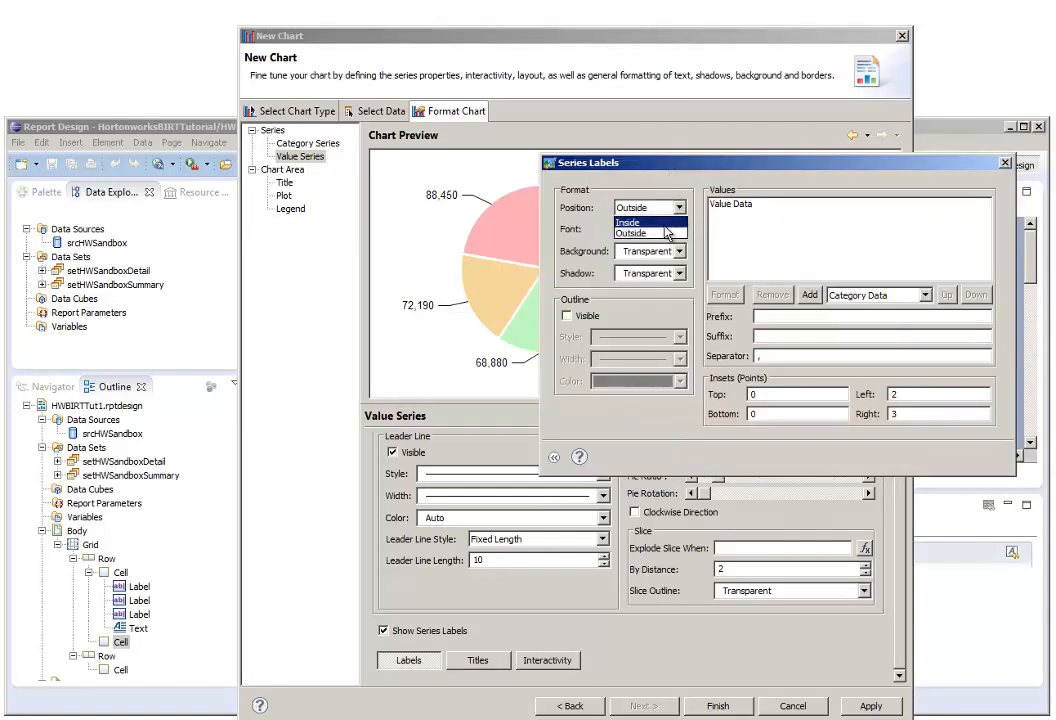
click(664, 224)
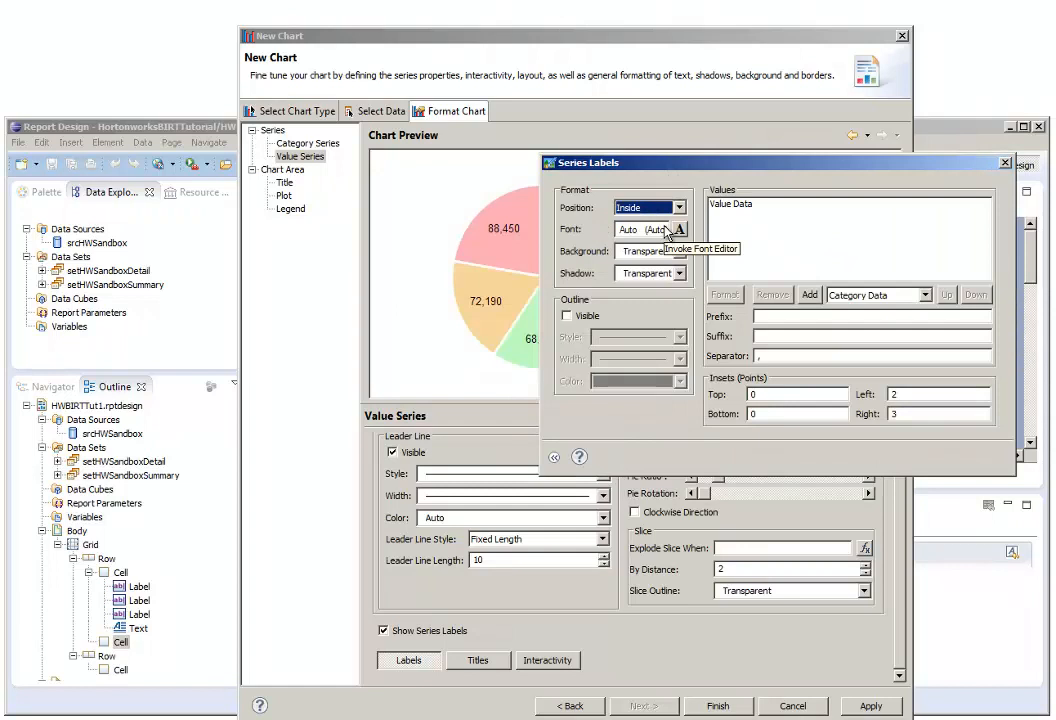
click(764, 317)
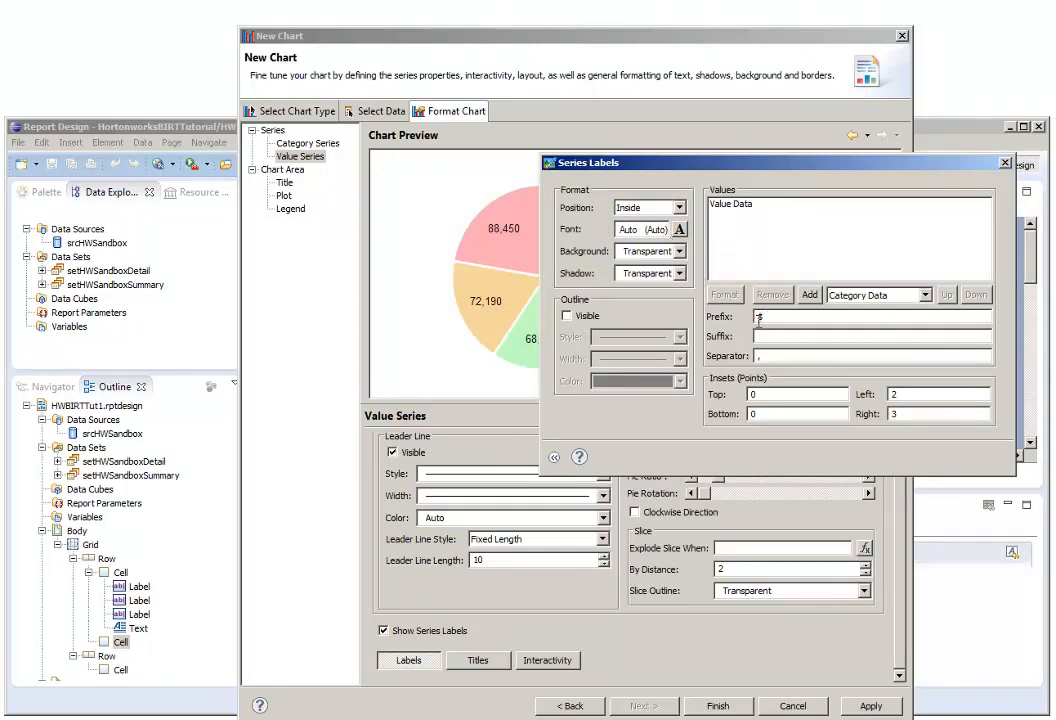
text($)
click(554, 457)
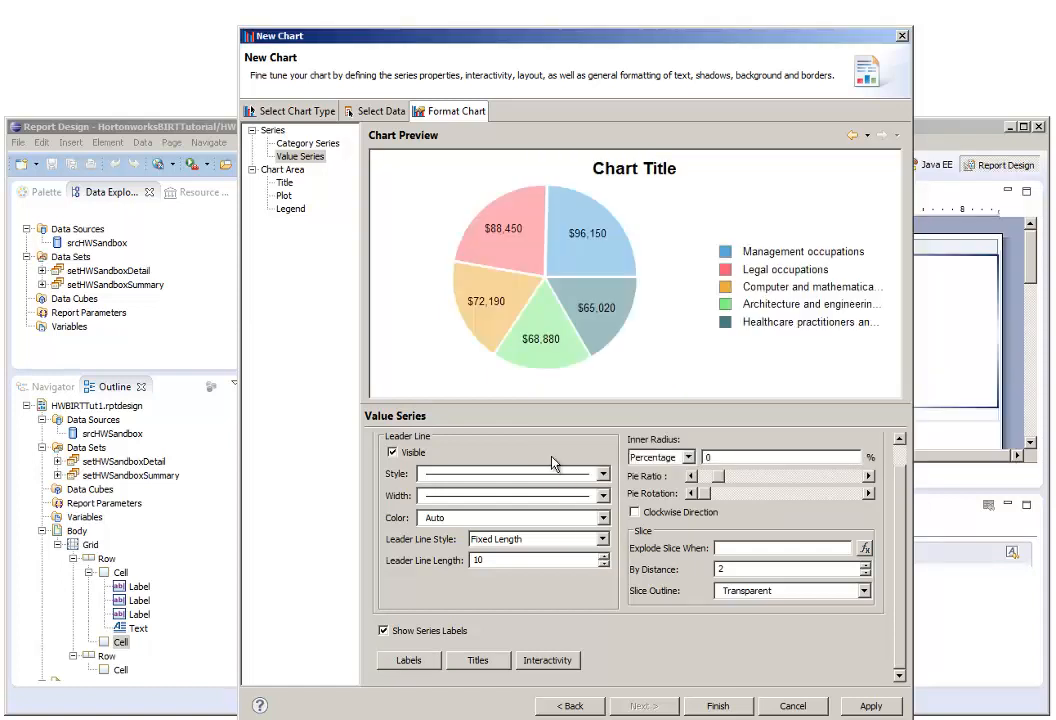
- Hide the chart's title and legend, then apply the formatting and finish the chart
click(288, 183)
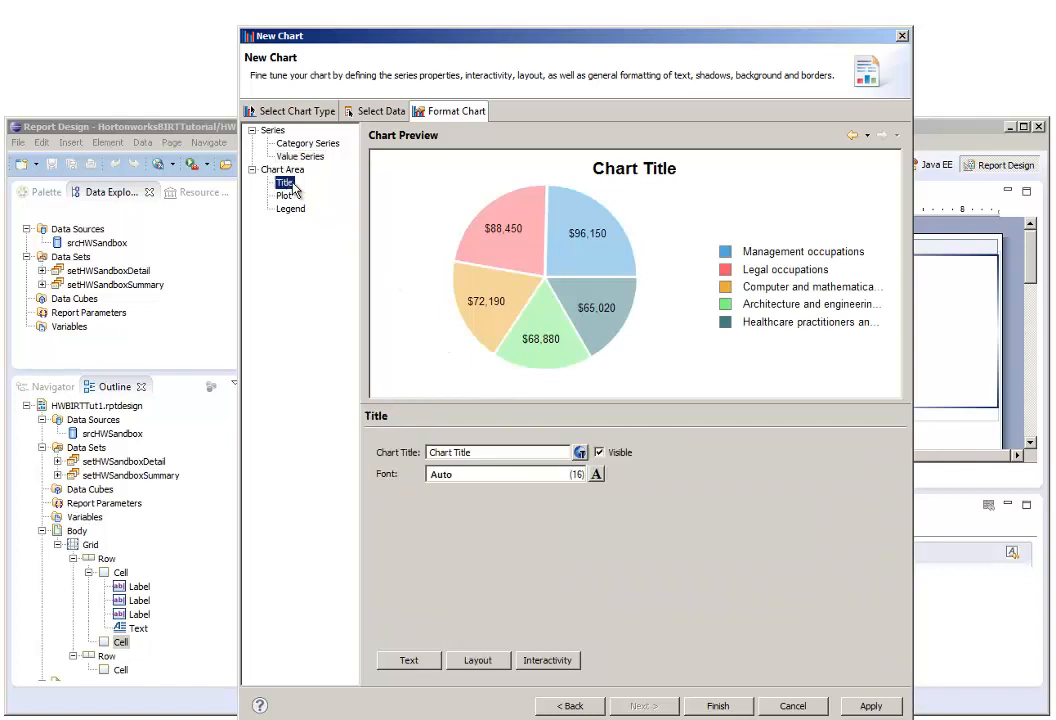
click(599, 453)
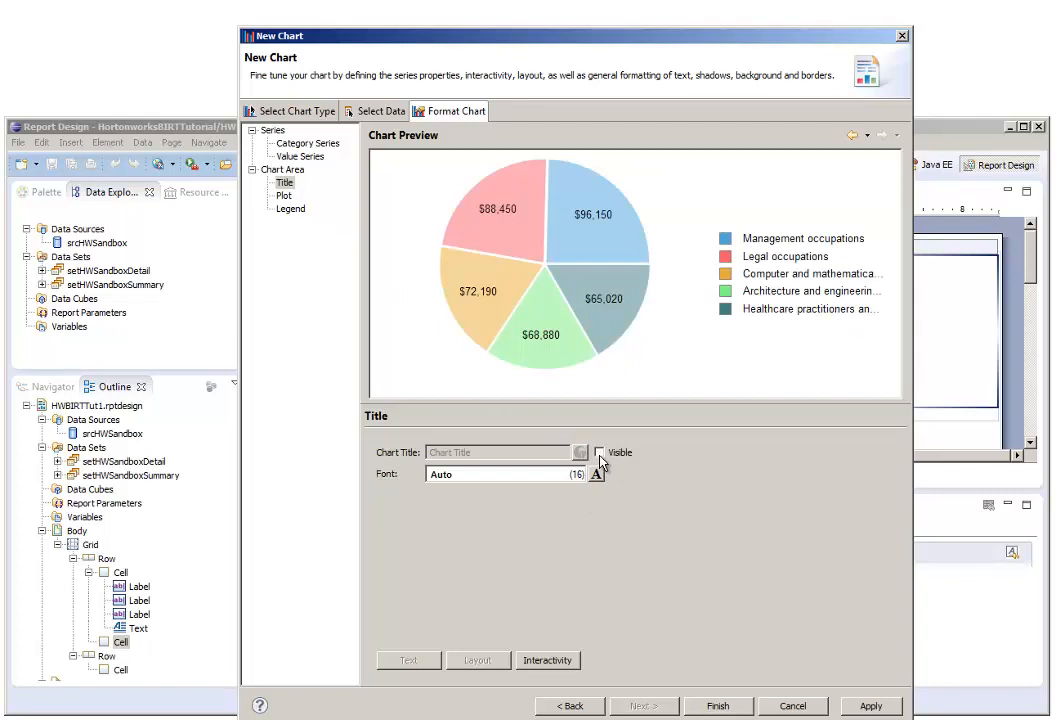
click(301, 211)
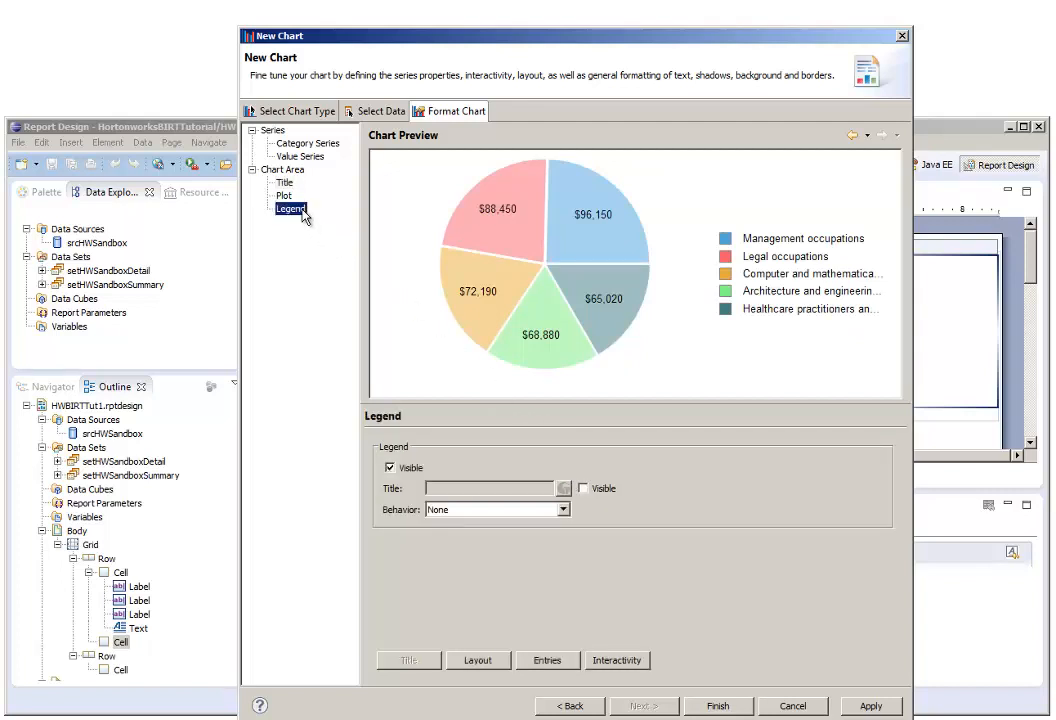
click(390, 468)
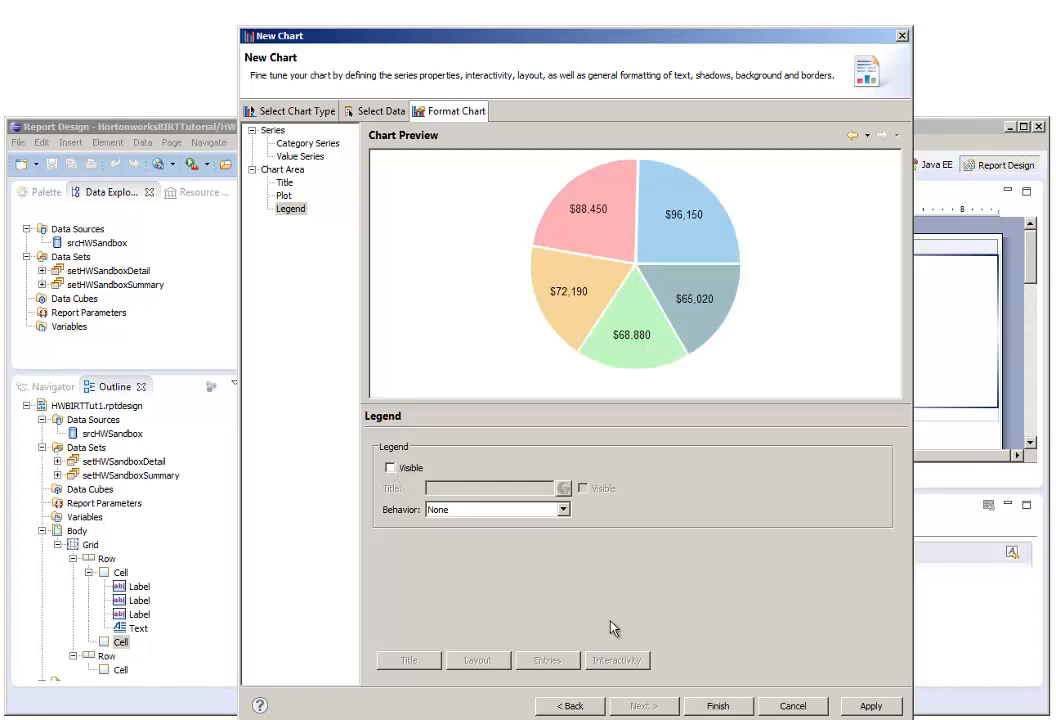
click(862, 706)
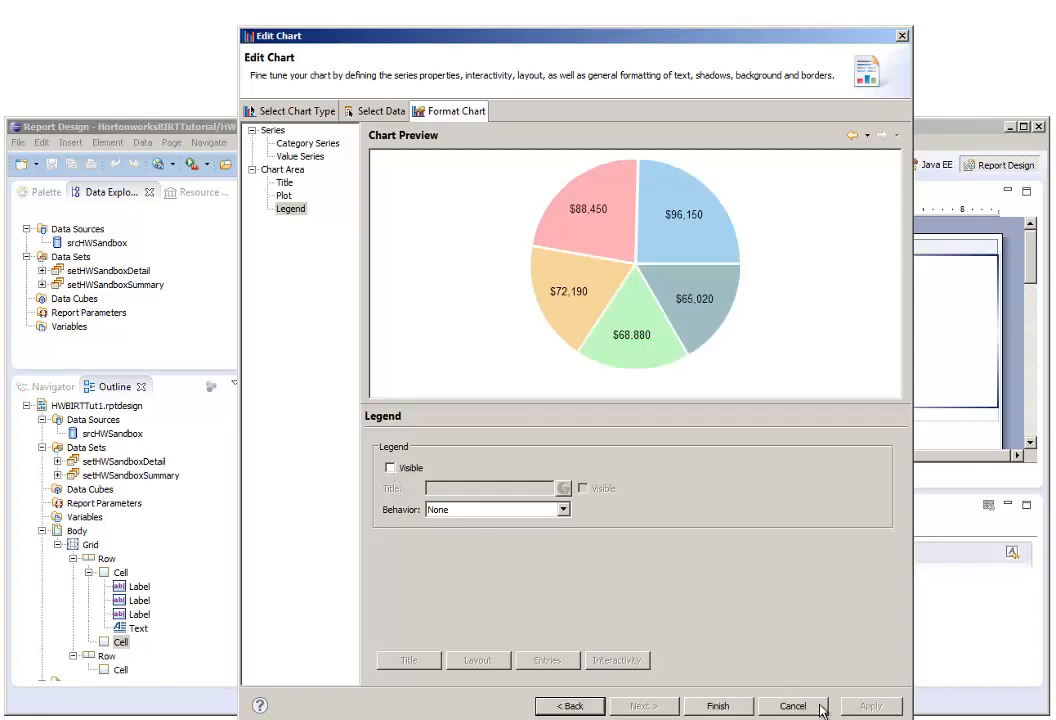
click(737, 709)
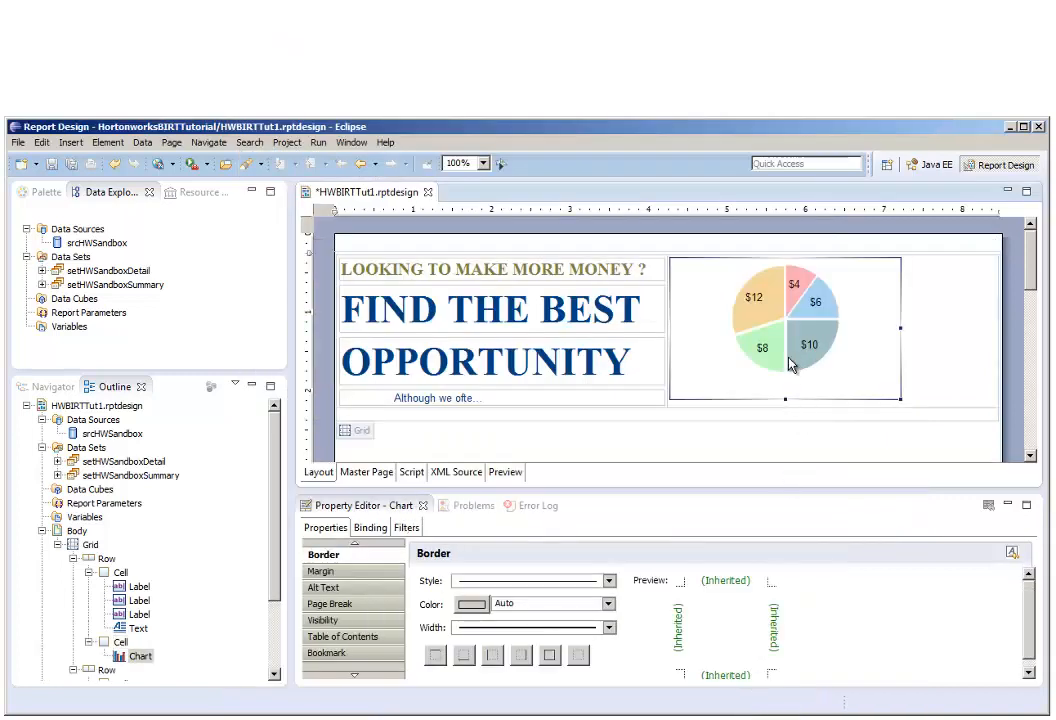
- Set the pie chart's width to 3 in and its height to 3 in
click(355, 544)
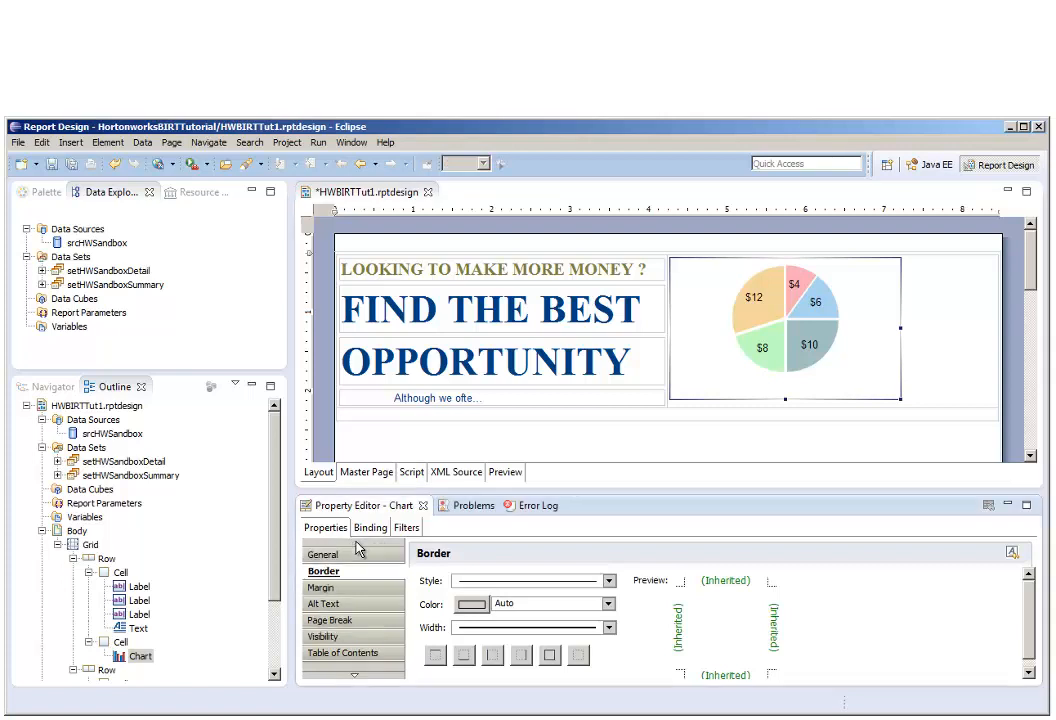
click(358, 551)
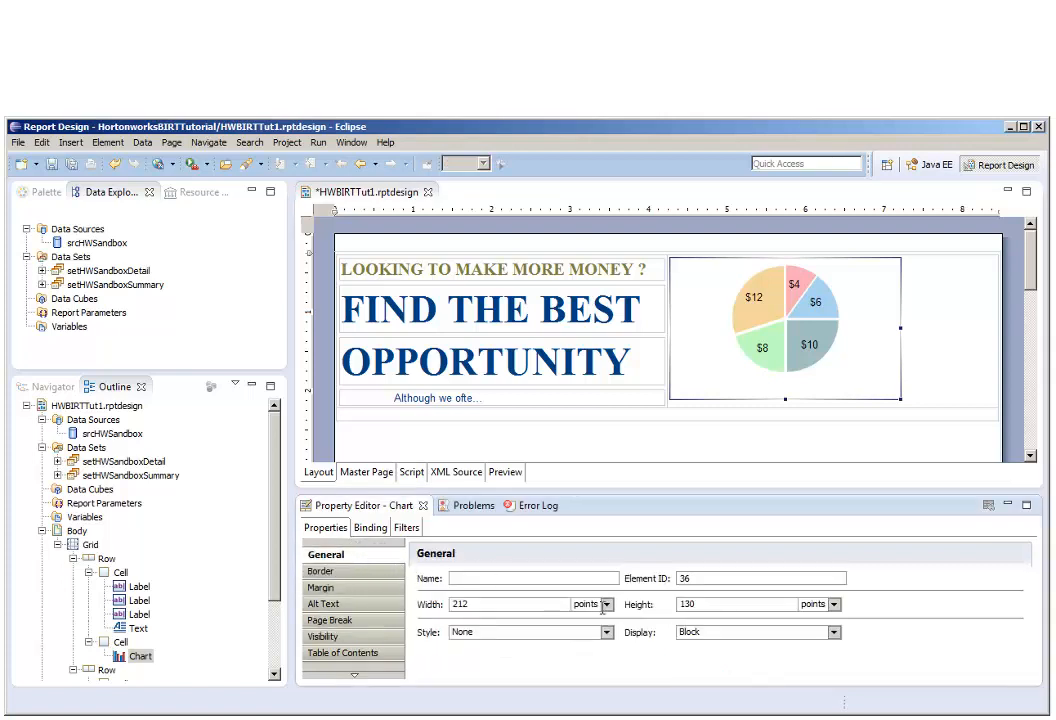
double_click(520, 604)
text(3)
click(606, 604)
click(606, 614)
click(733, 604)
double_click(712, 606)
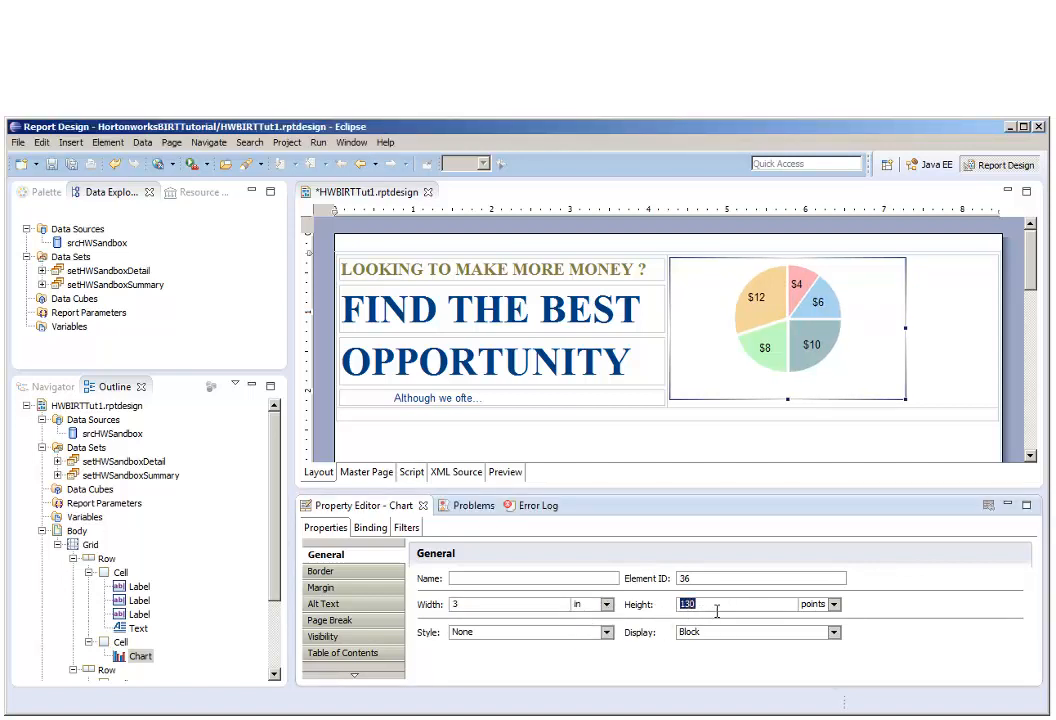
text(3)
click(834, 605)
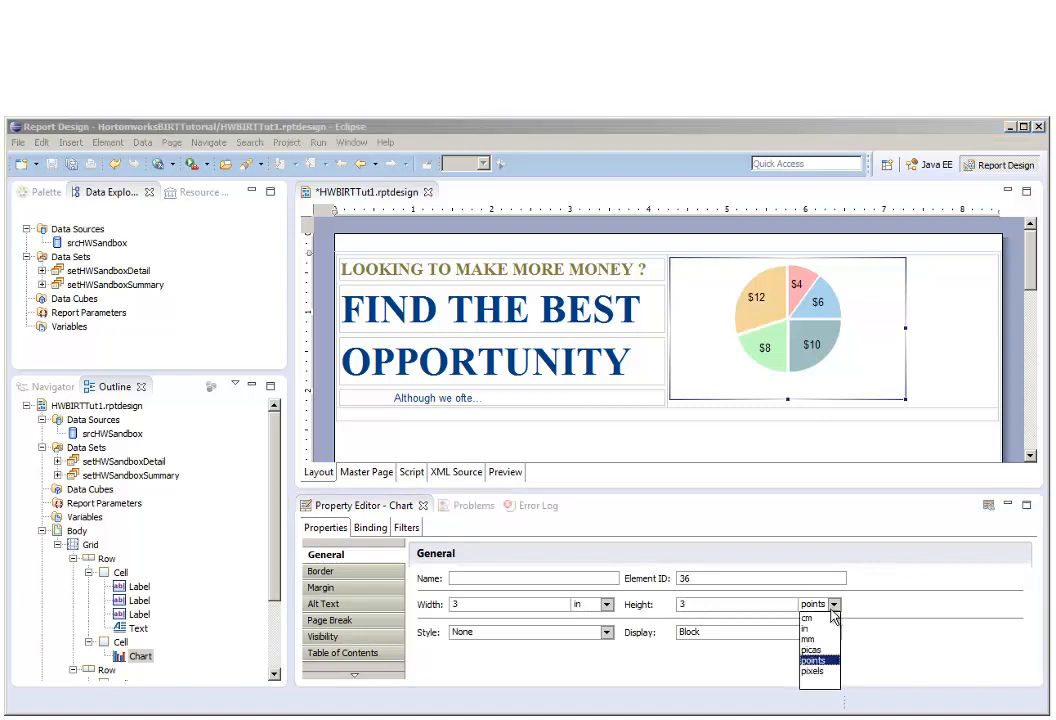
click(821, 629)
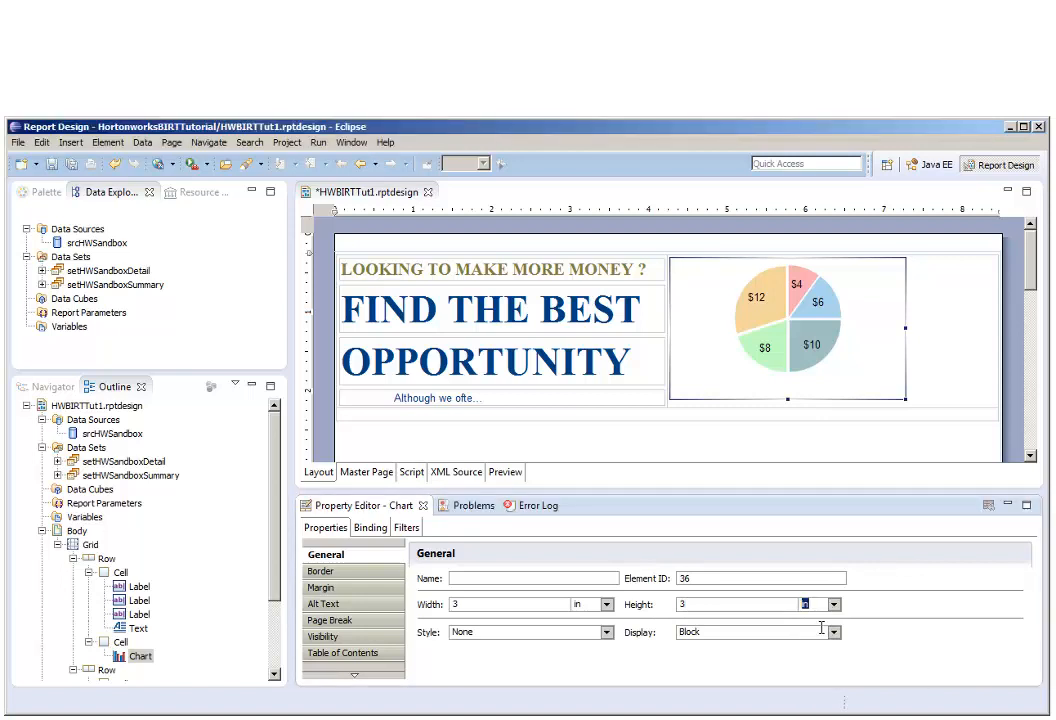
- Center-align the contents of the grid column that holds the pie chart
click(924, 320)
click(903, 250)
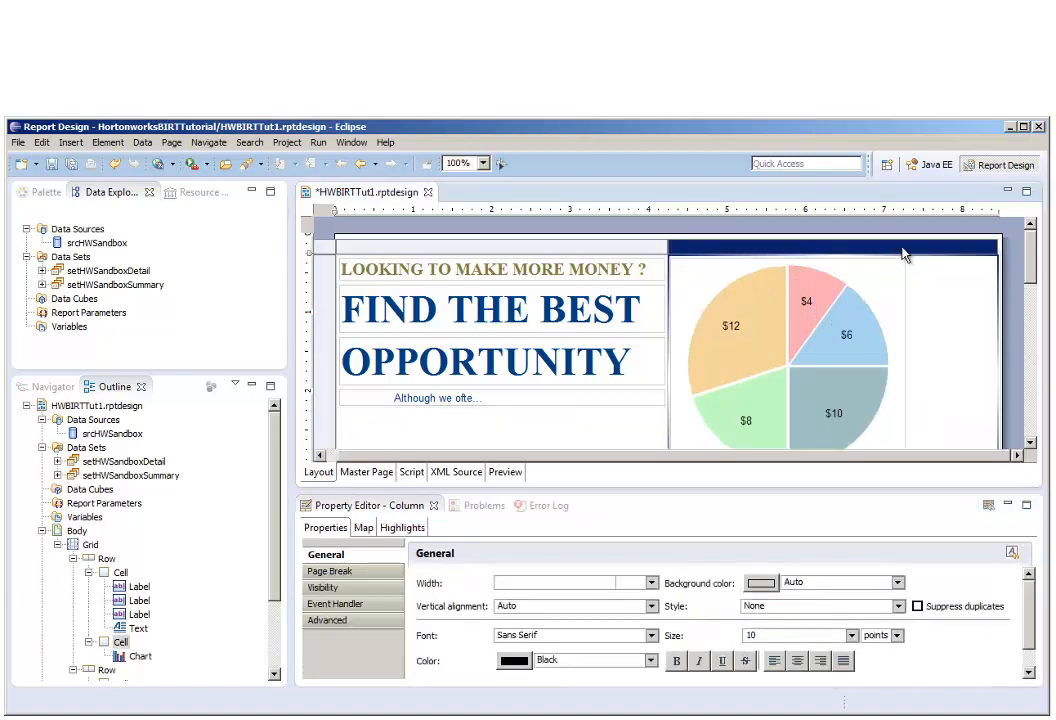
click(798, 661)
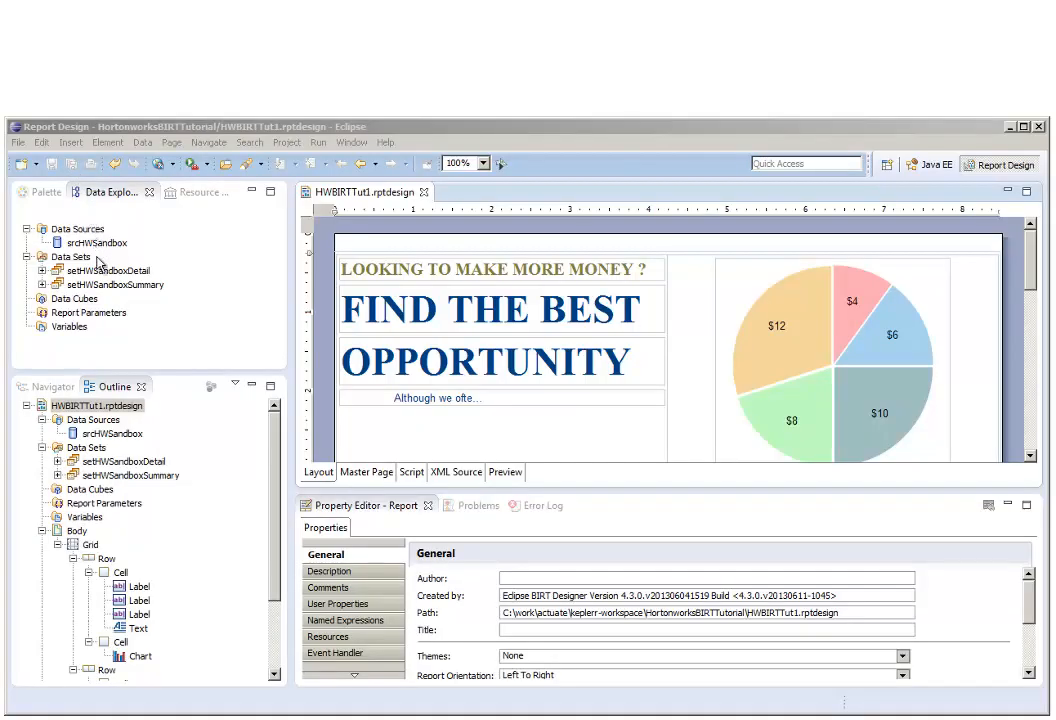
- Insert a table with 2 columns and 1 detail row, bound to setHWSandboxSummary, into the cell containing the chart
click(120, 642)
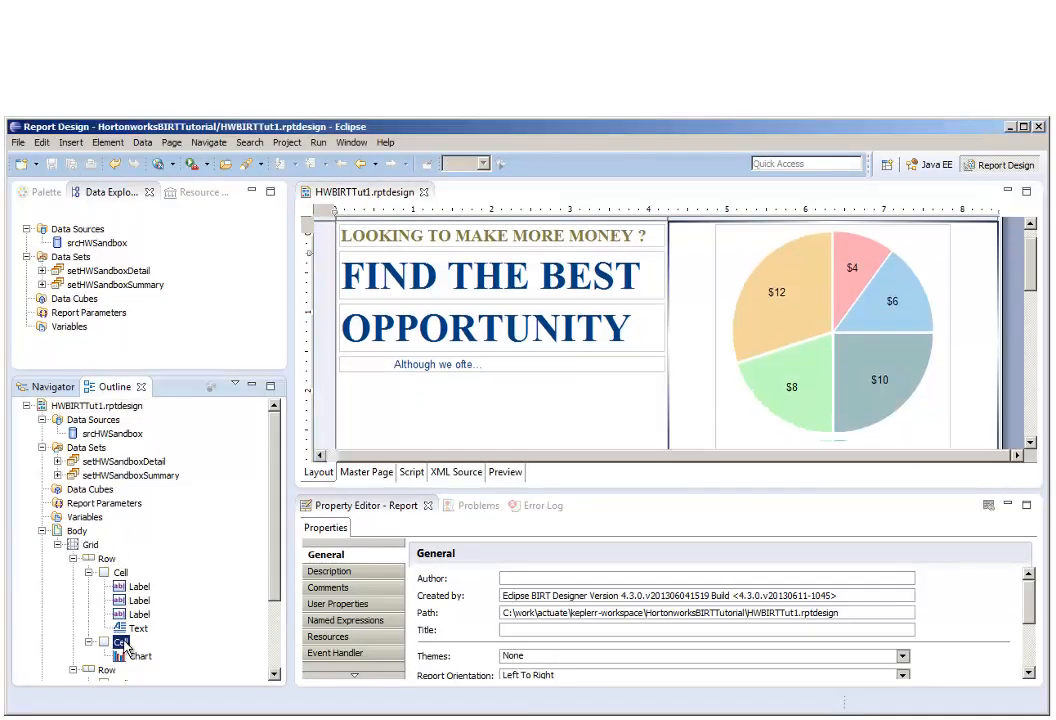
right_click(140, 646)
click(145, 649)
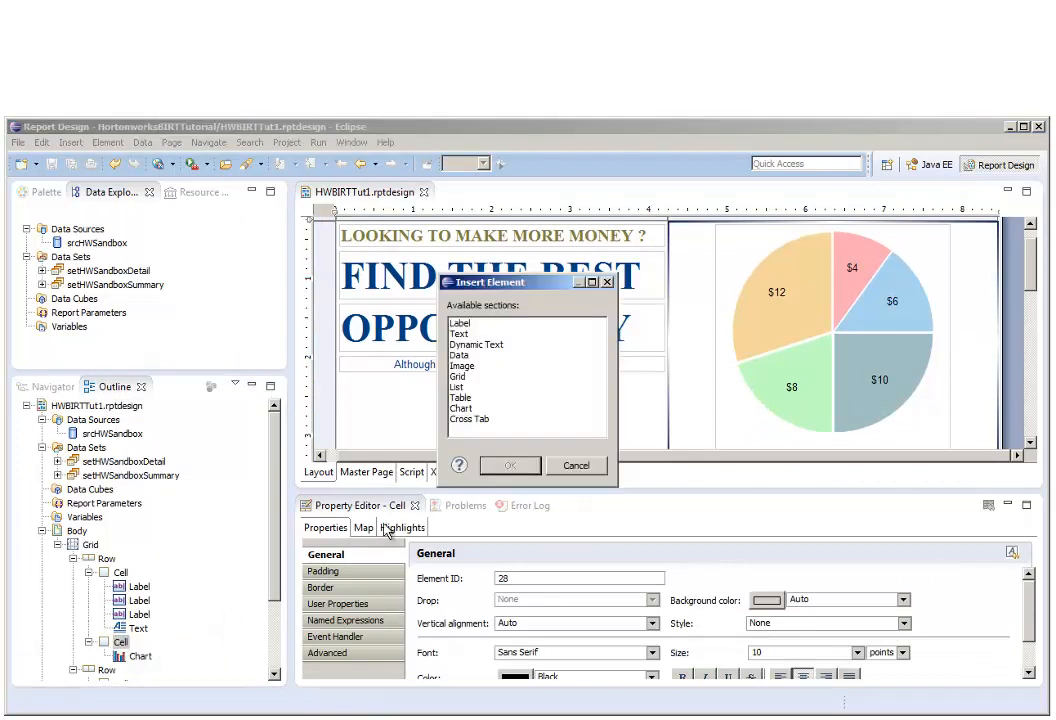
click(472, 399)
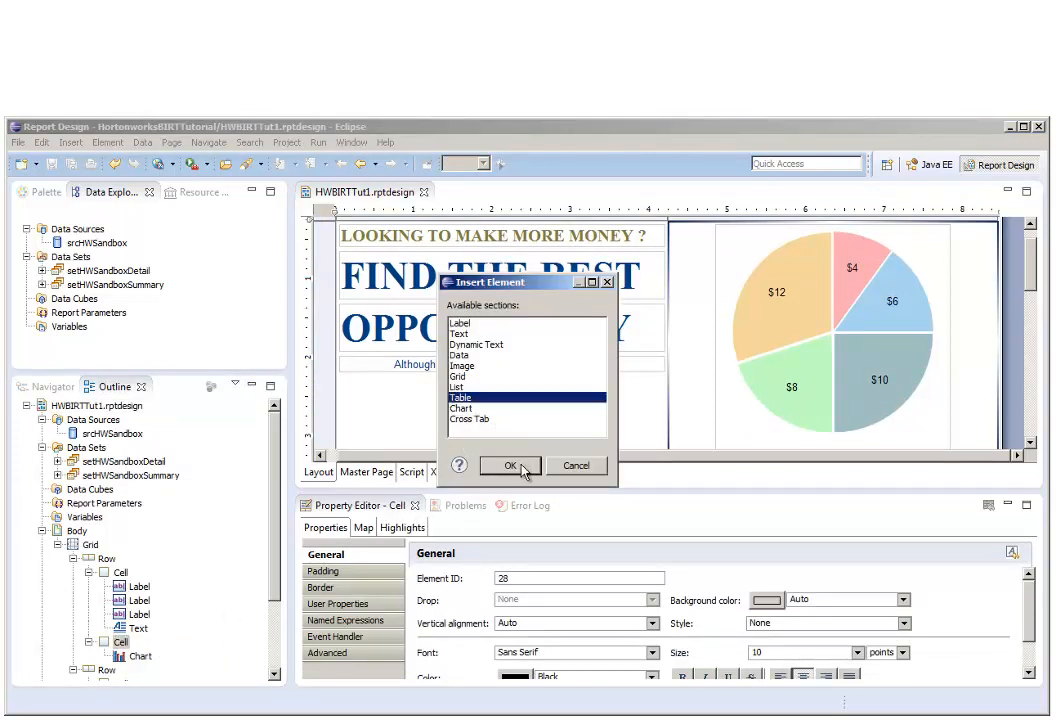
click(510, 465)
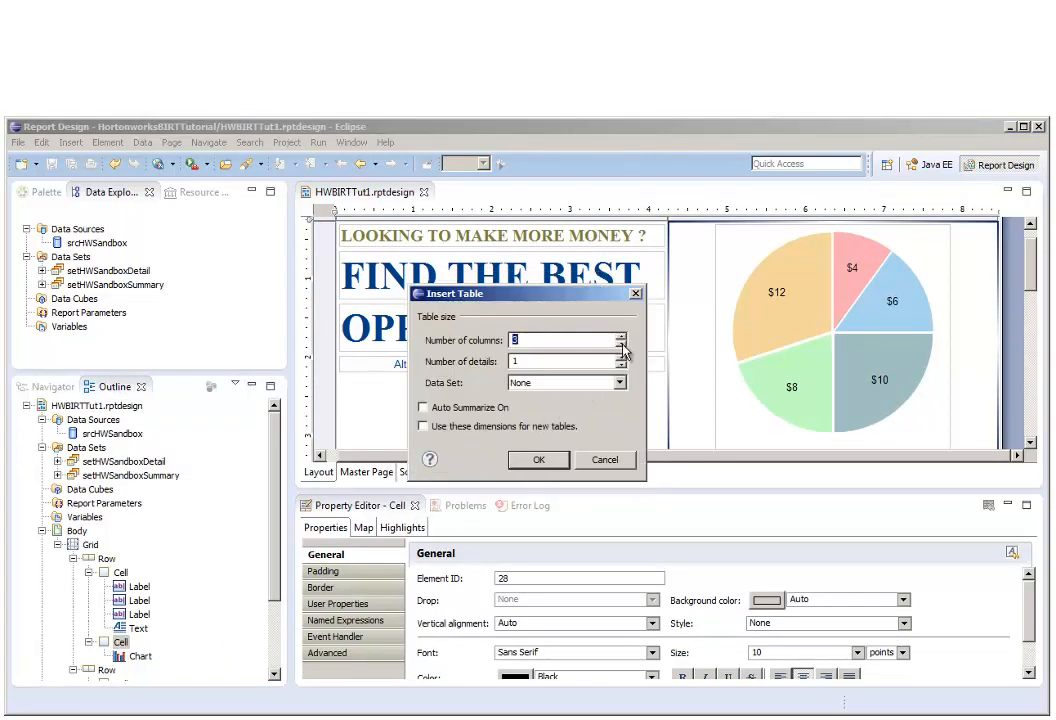
click(619, 382)
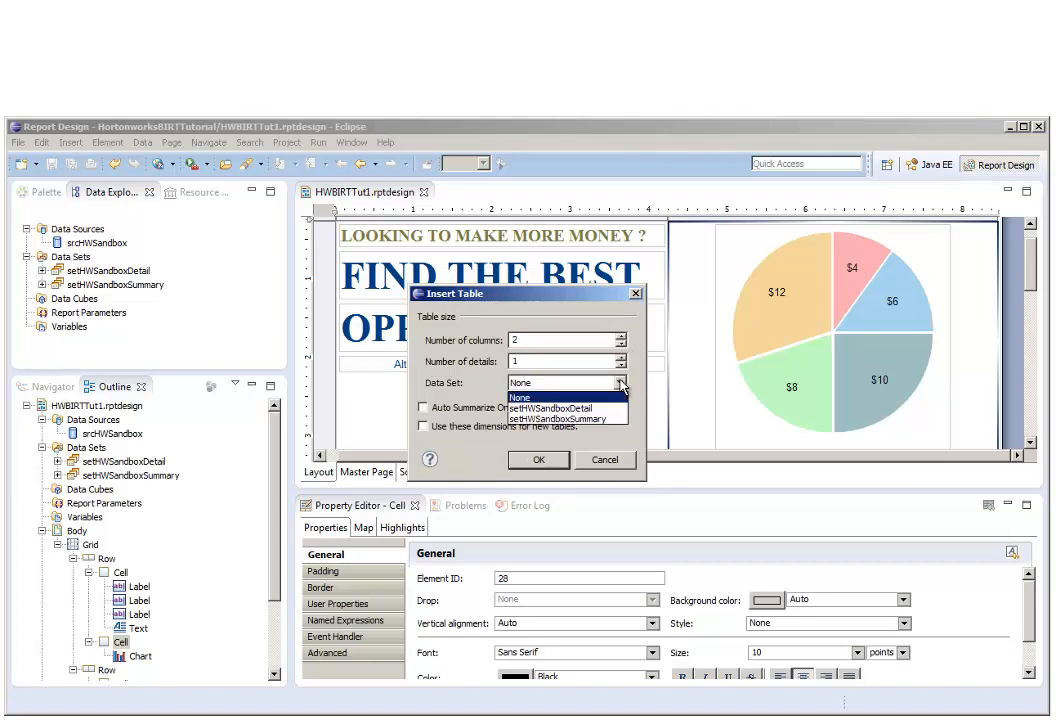
click(611, 424)
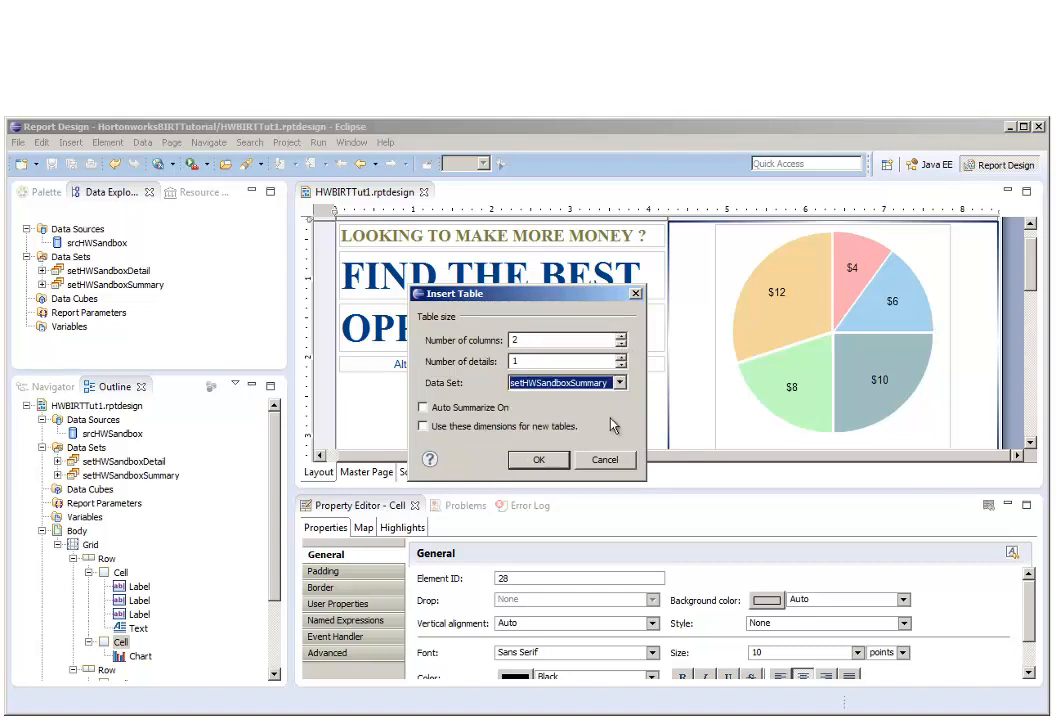
click(553, 461)
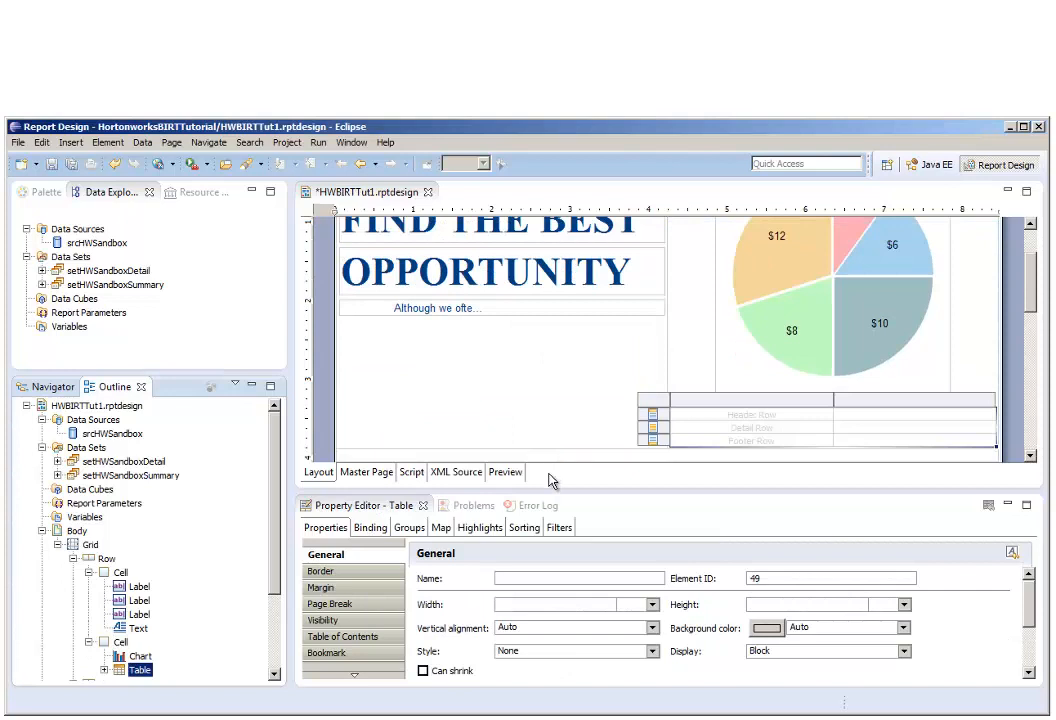
- Add a sort key to the table that orders row["salary"] in Descending direction
click(524, 528)
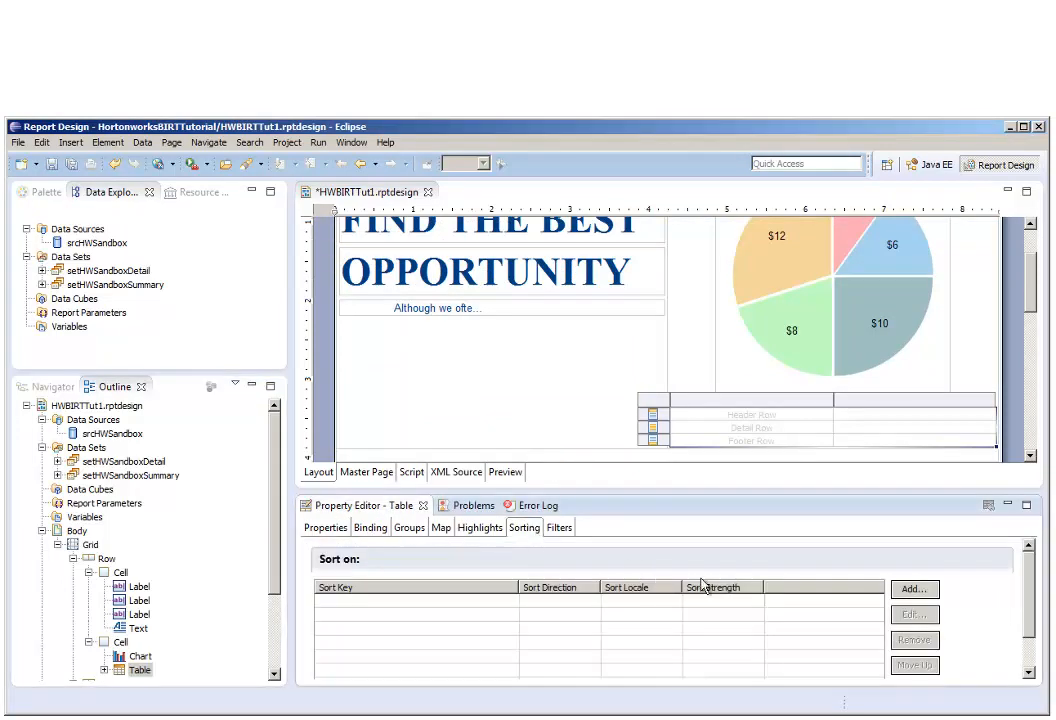
click(913, 590)
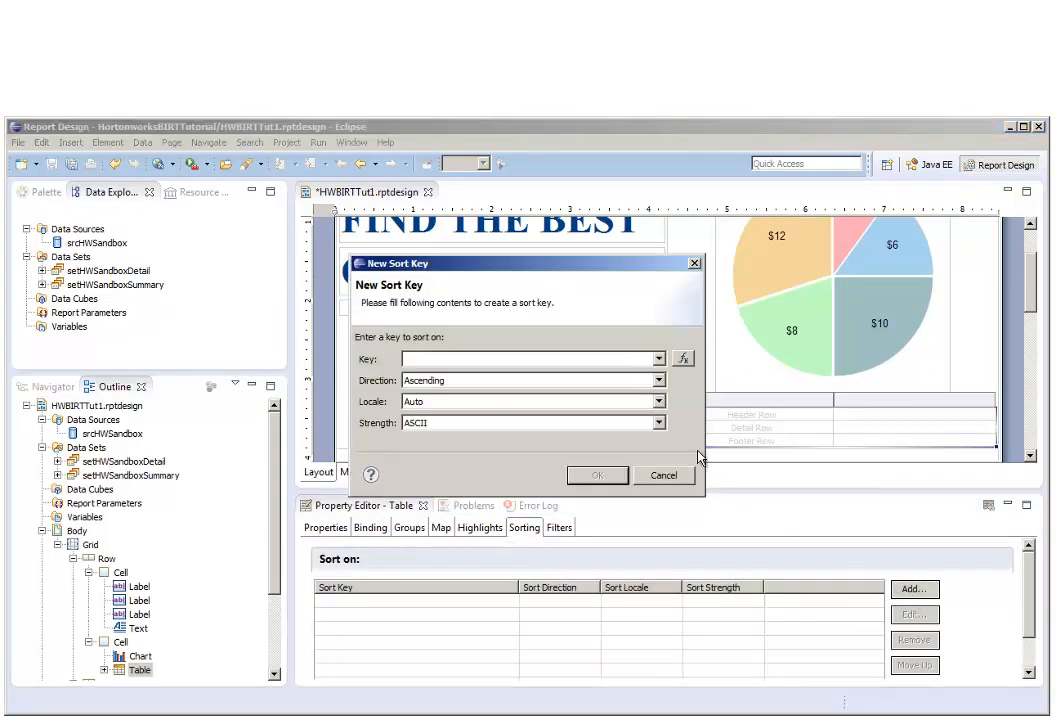
click(659, 359)
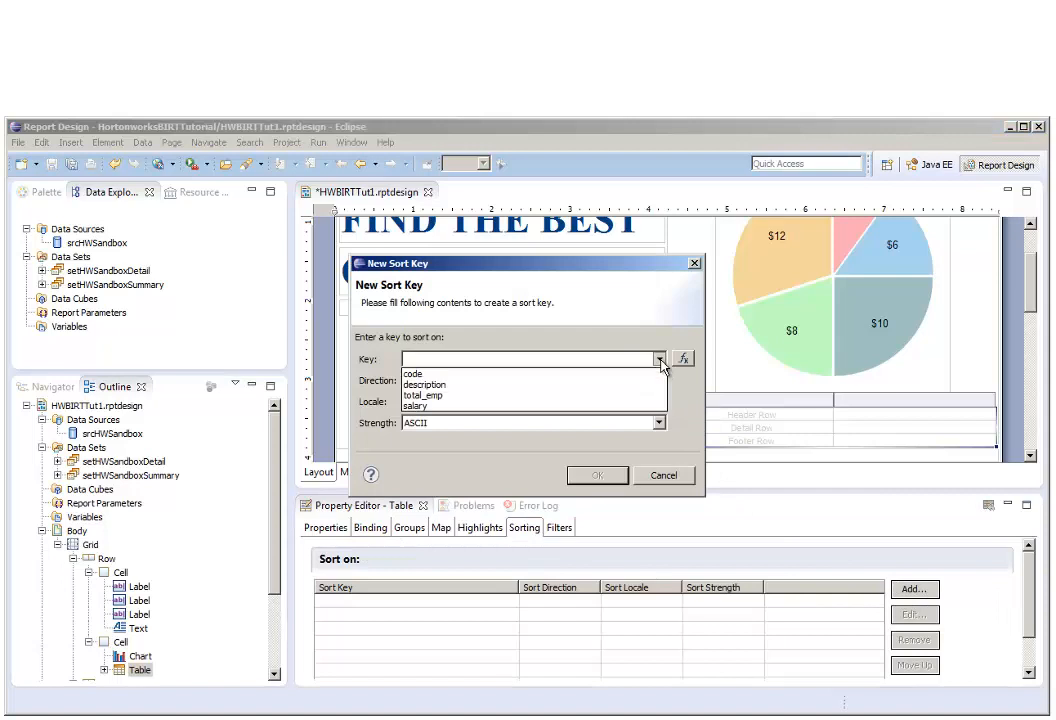
click(587, 405)
click(659, 384)
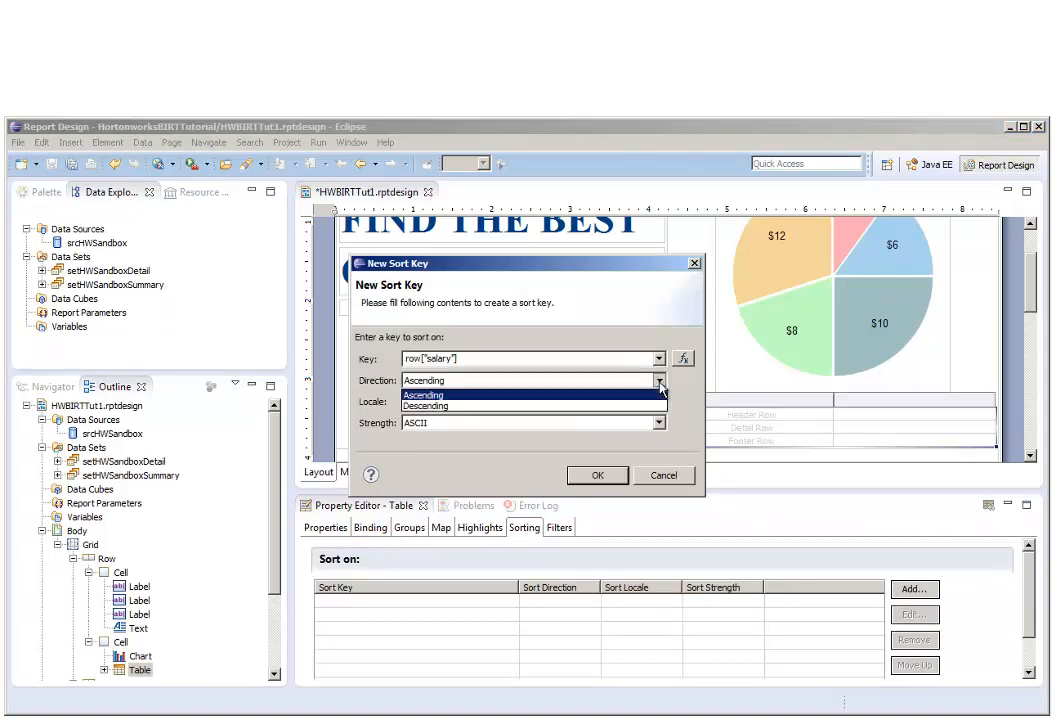
click(584, 406)
click(606, 477)
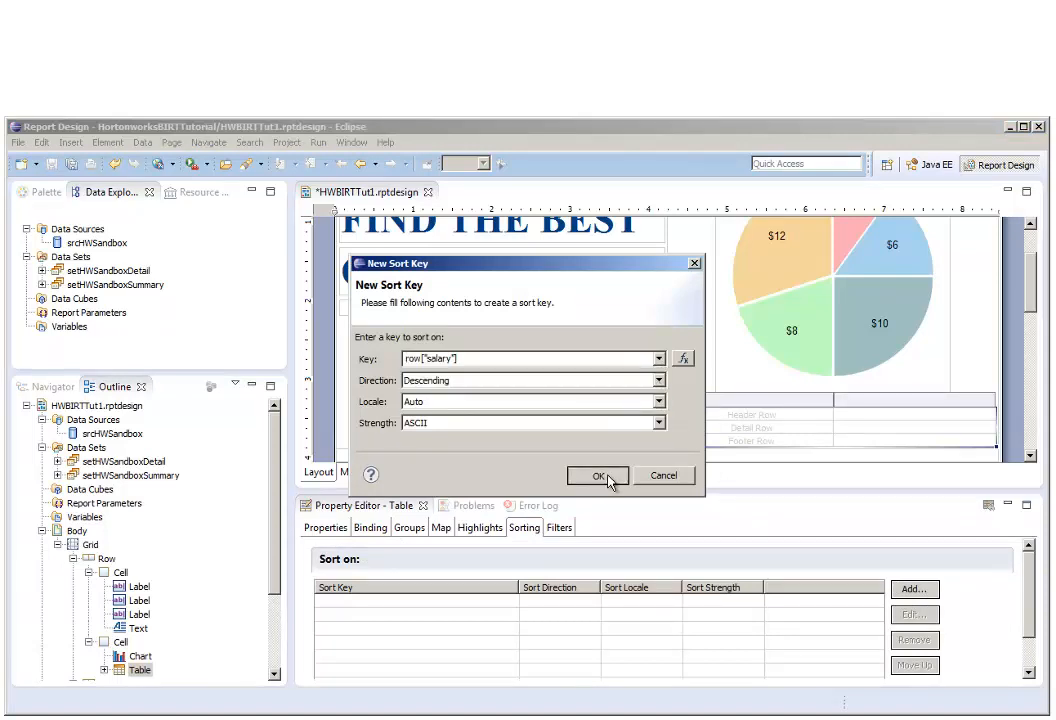
- Add a filter to the table that keeps the Top n 5 rows by row["salary"]
click(563, 530)
click(908, 590)
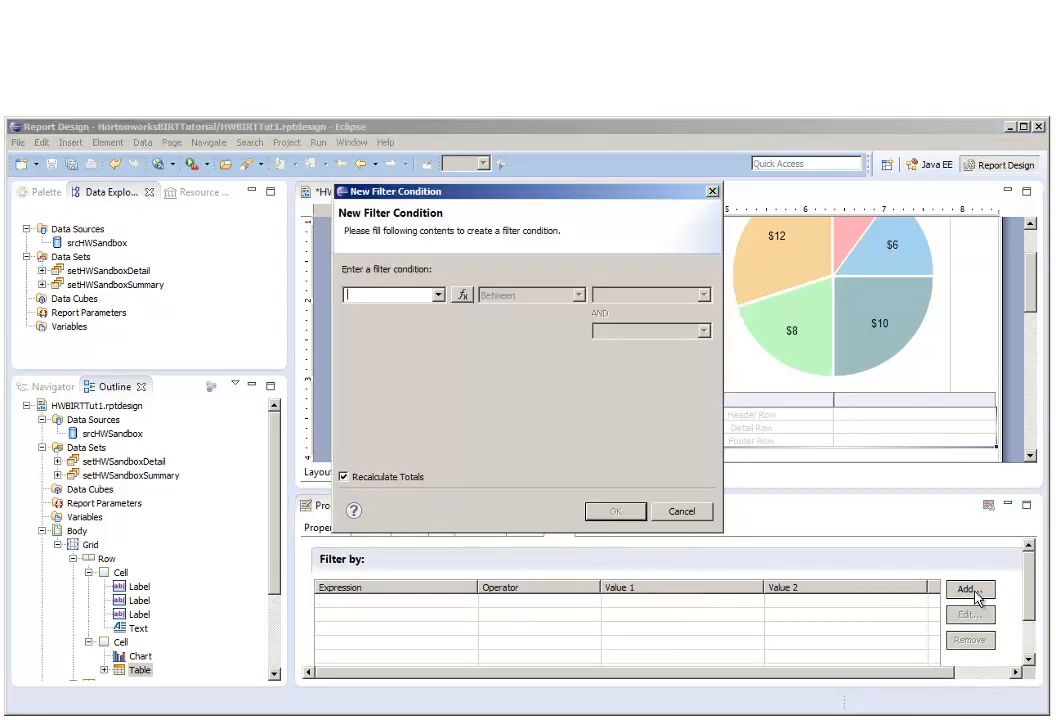
click(438, 295)
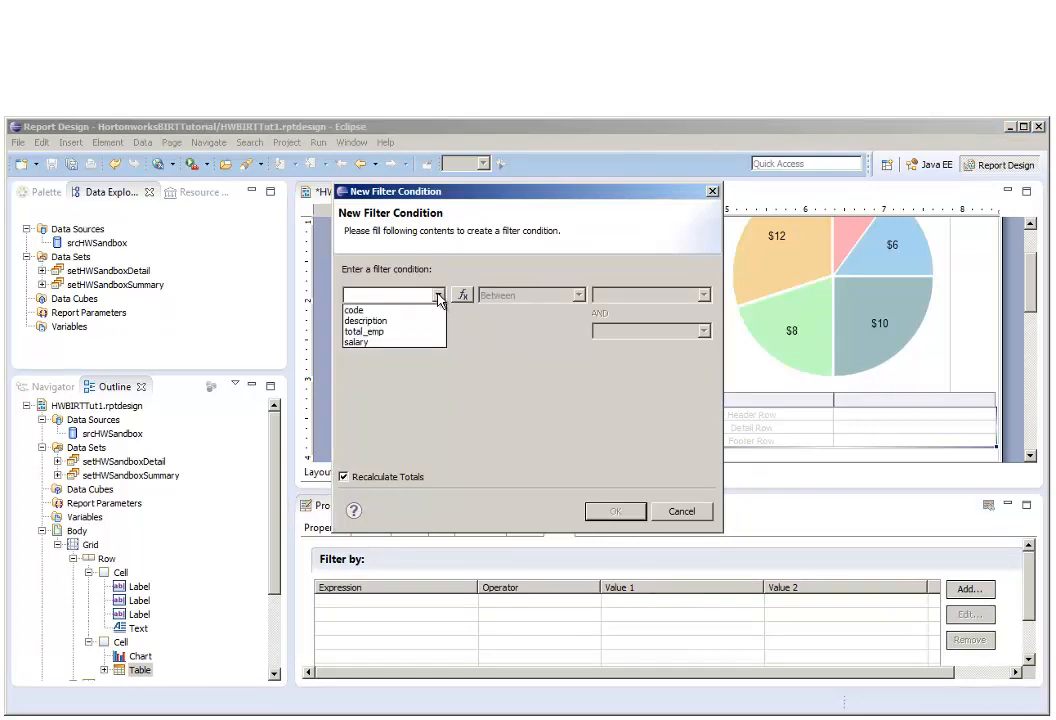
click(422, 344)
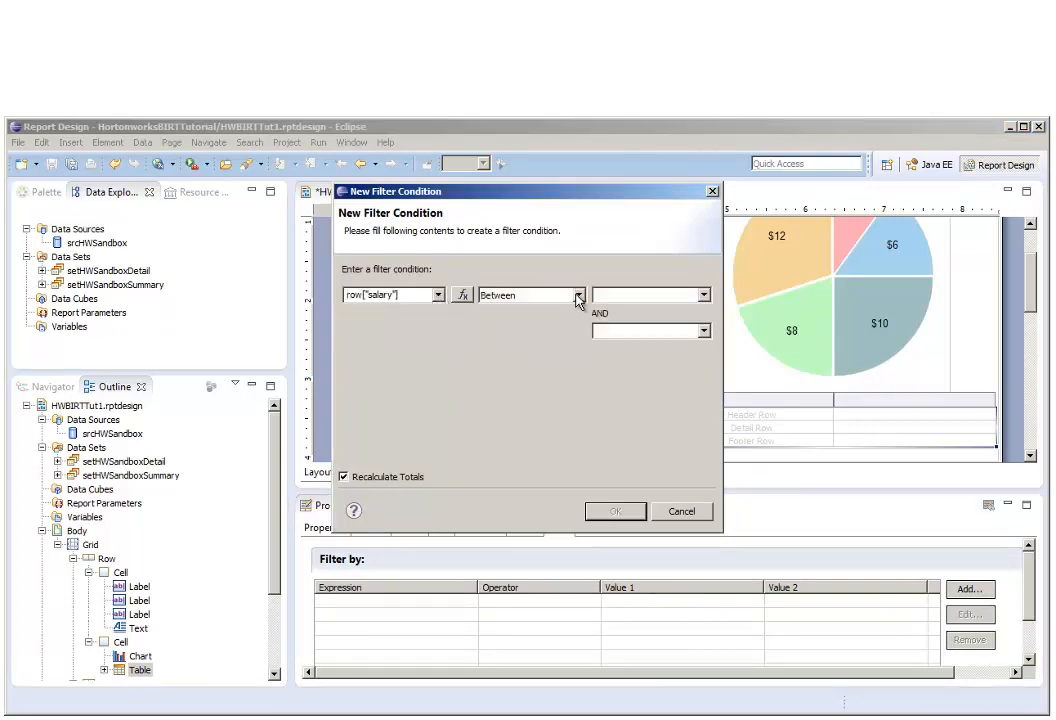
click(578, 295)
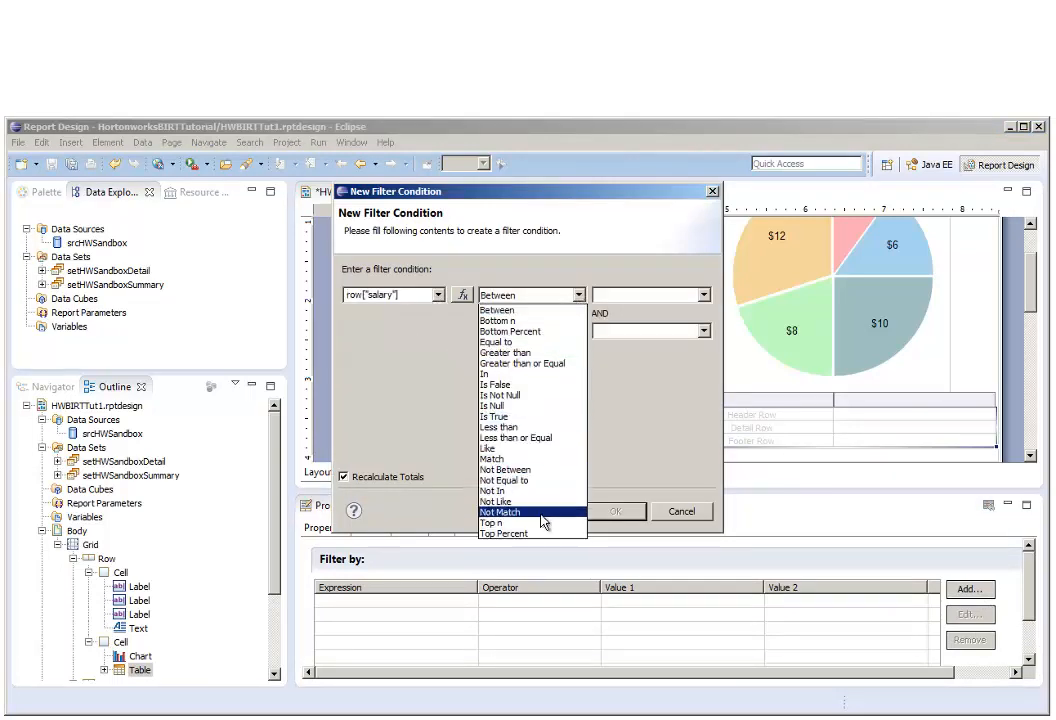
click(500, 522)
click(656, 295)
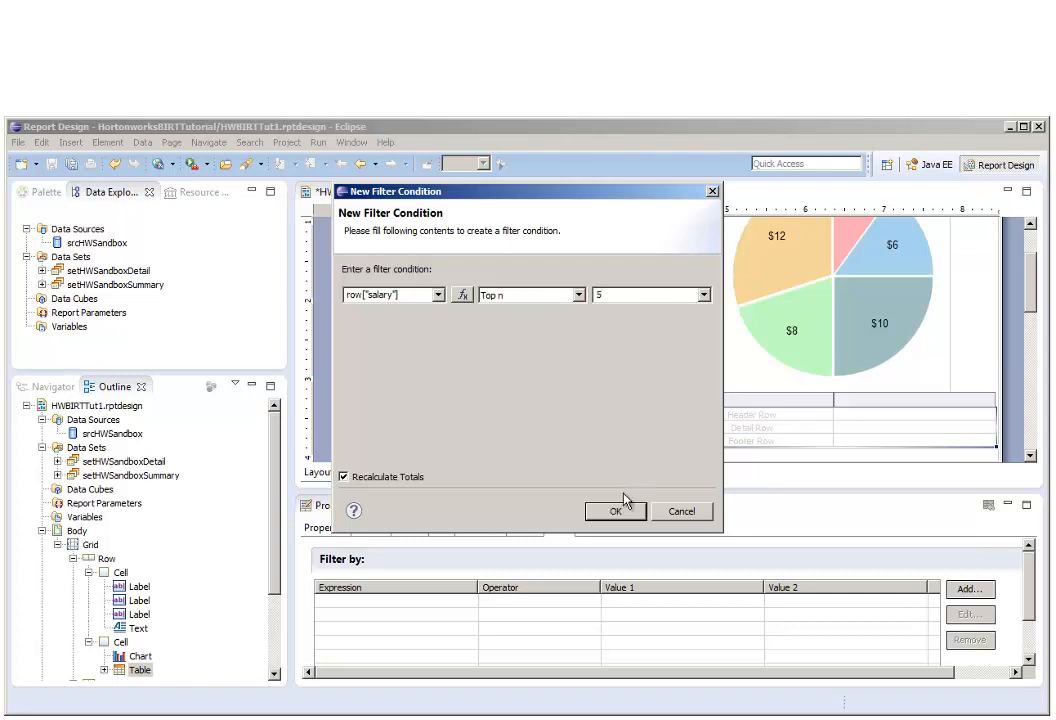
click(617, 512)
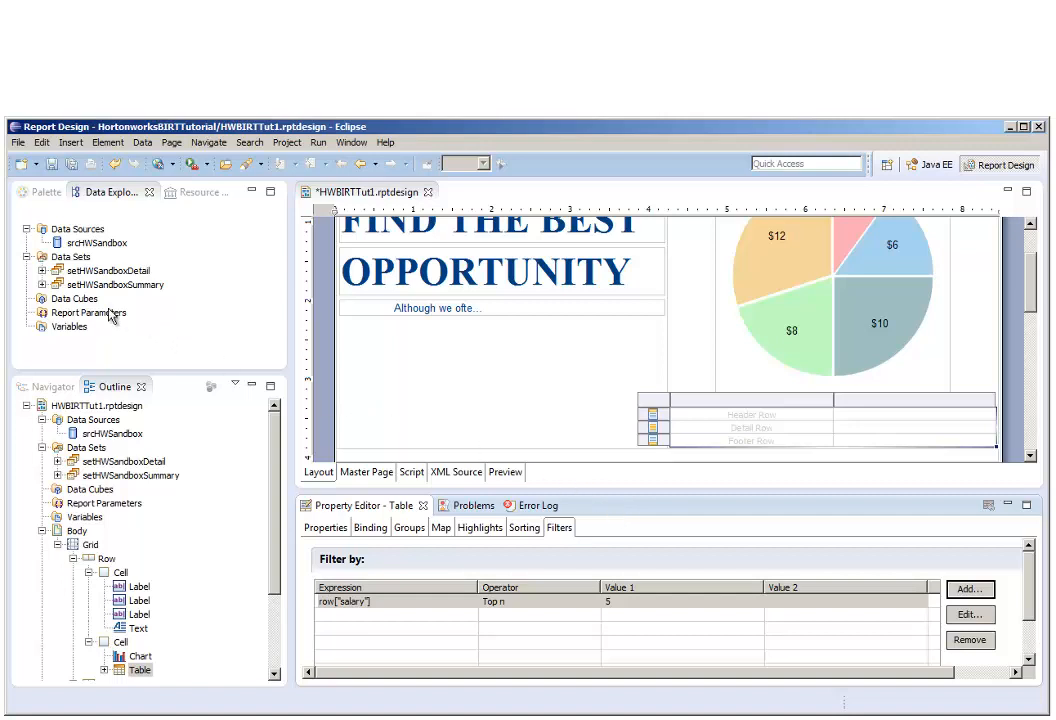
- Place the description and salary fields from setHWSandboxSummary into the first and second columns of the table's detail row
click(43, 285)
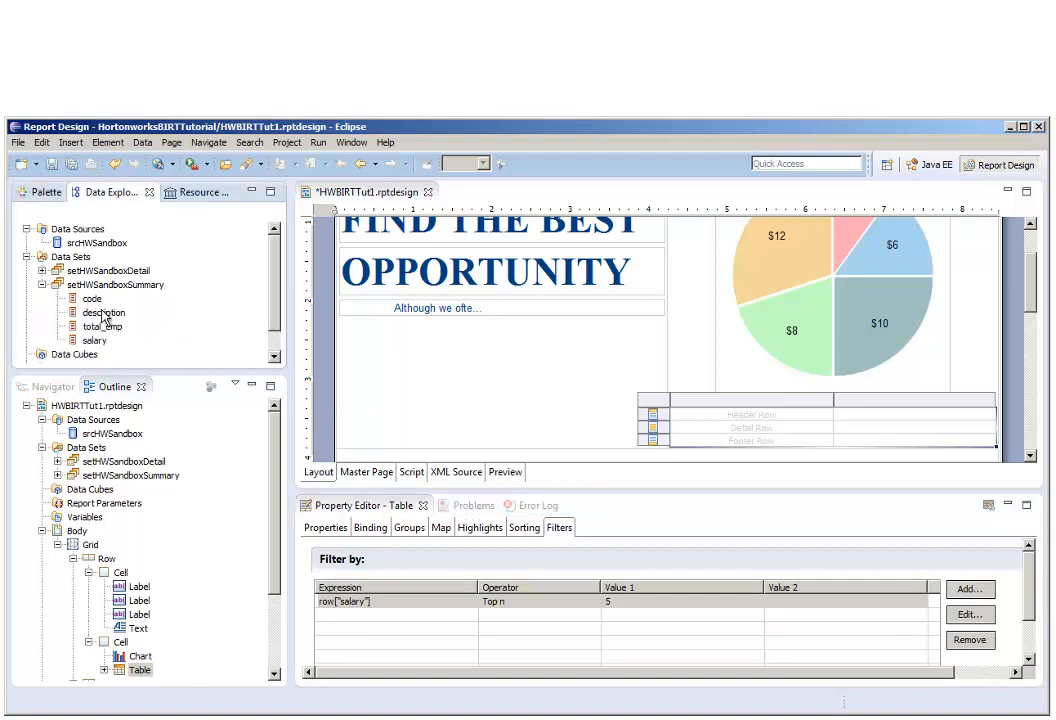
drag(104, 318, 710, 432)
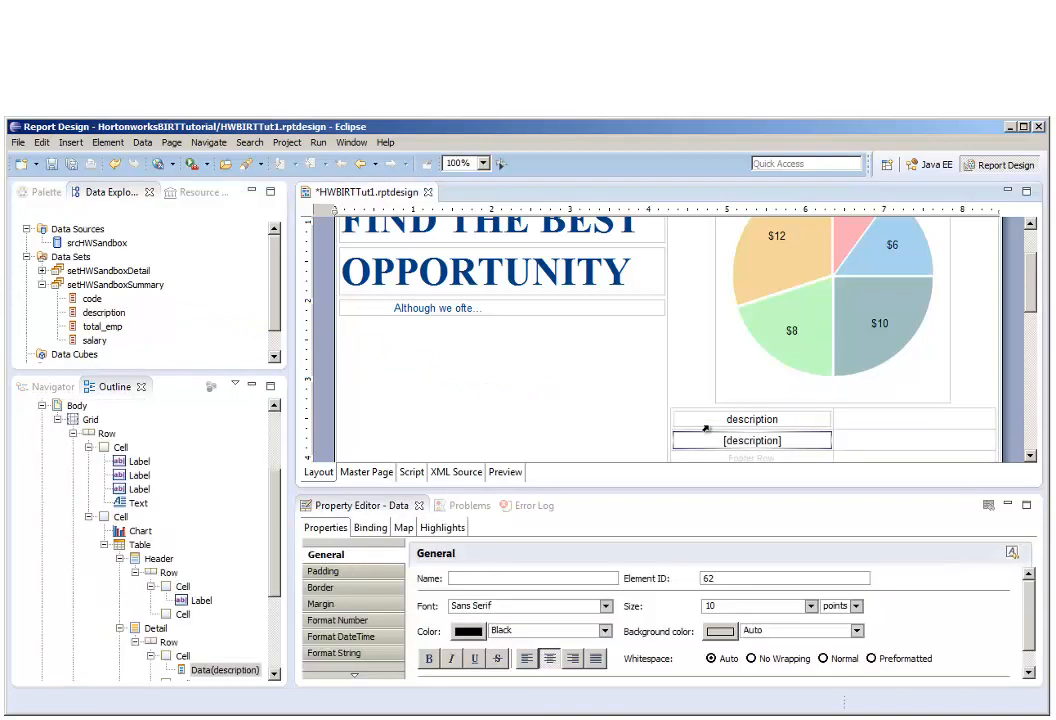
click(98, 343)
drag(100, 347, 895, 447)
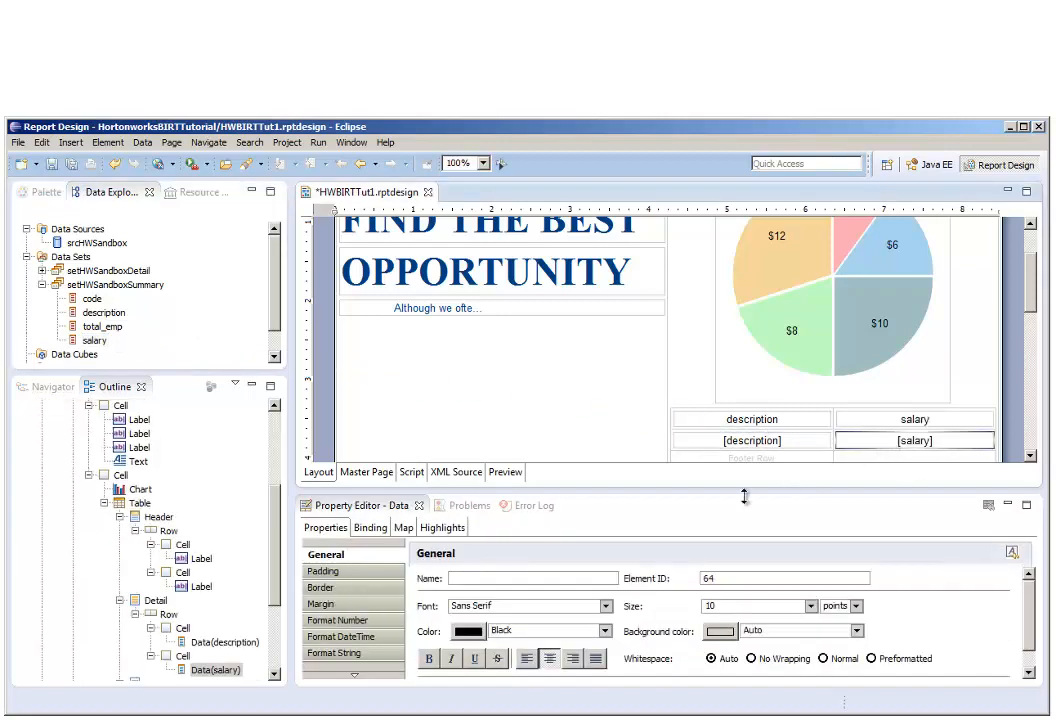
- Format the salary data element's number as Currency with 0 decimal places
click(381, 622)
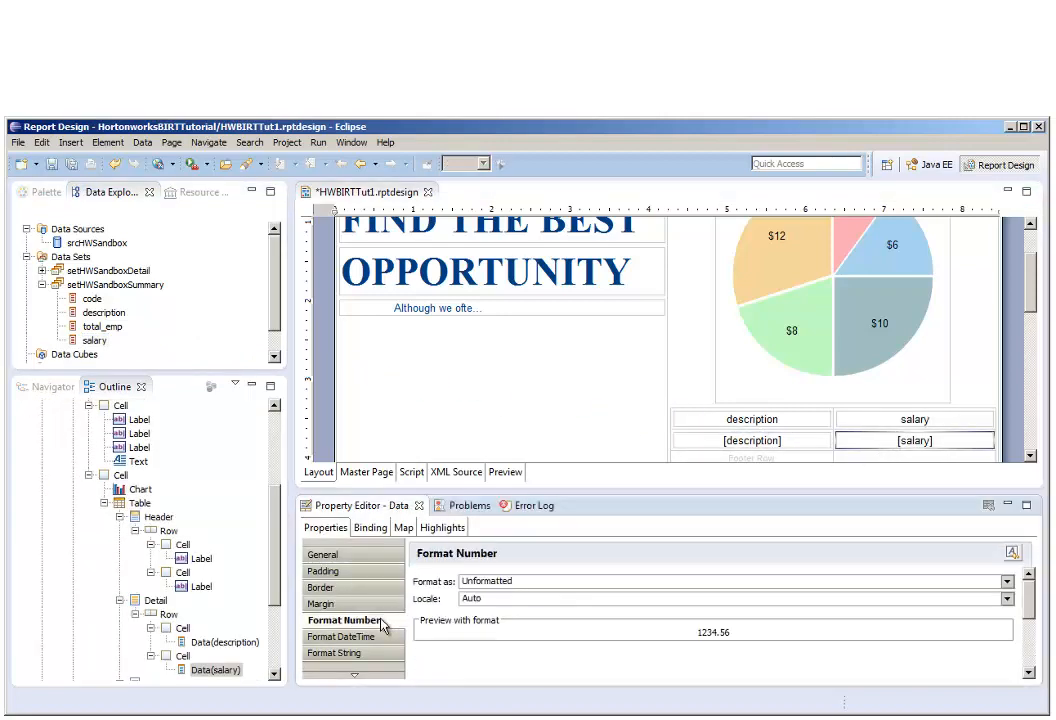
click(1007, 583)
click(520, 606)
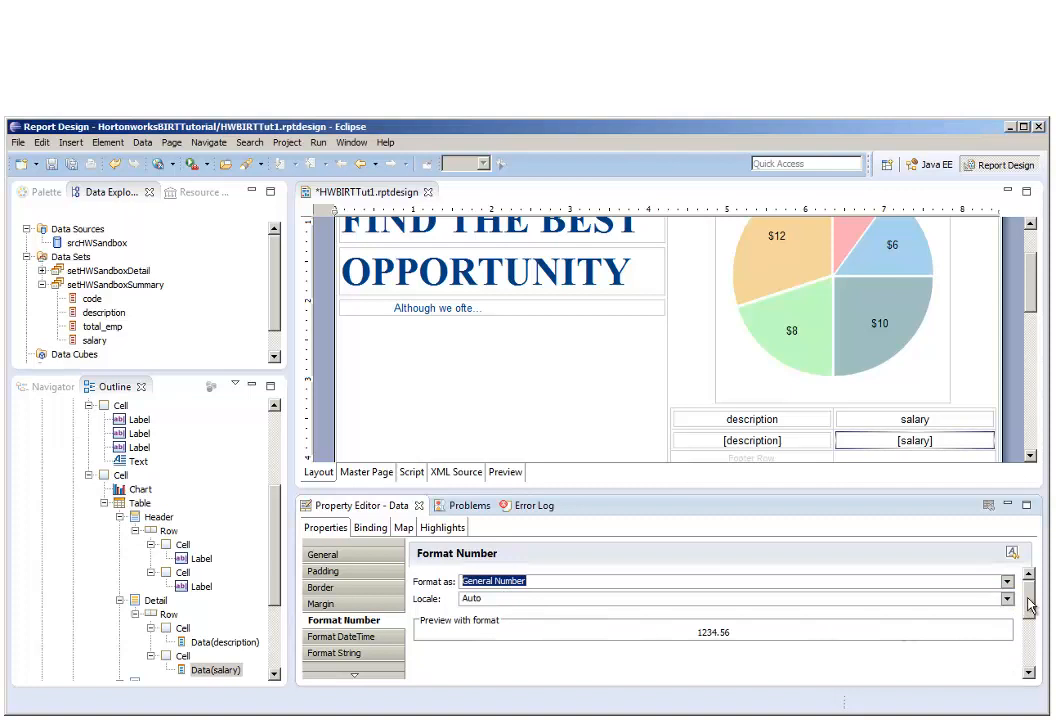
mouse_move(1028, 598)
mouse_down()
mouse_move(1028, 614)
mouse_move(1026, 597)
mouse_up()
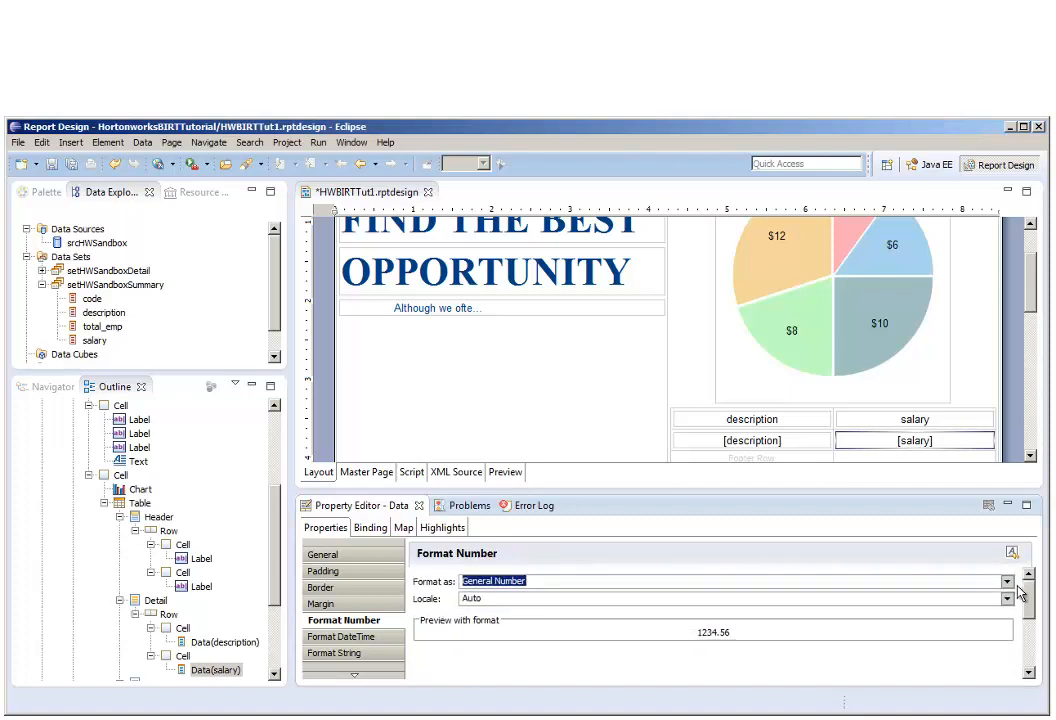
click(1007, 581)
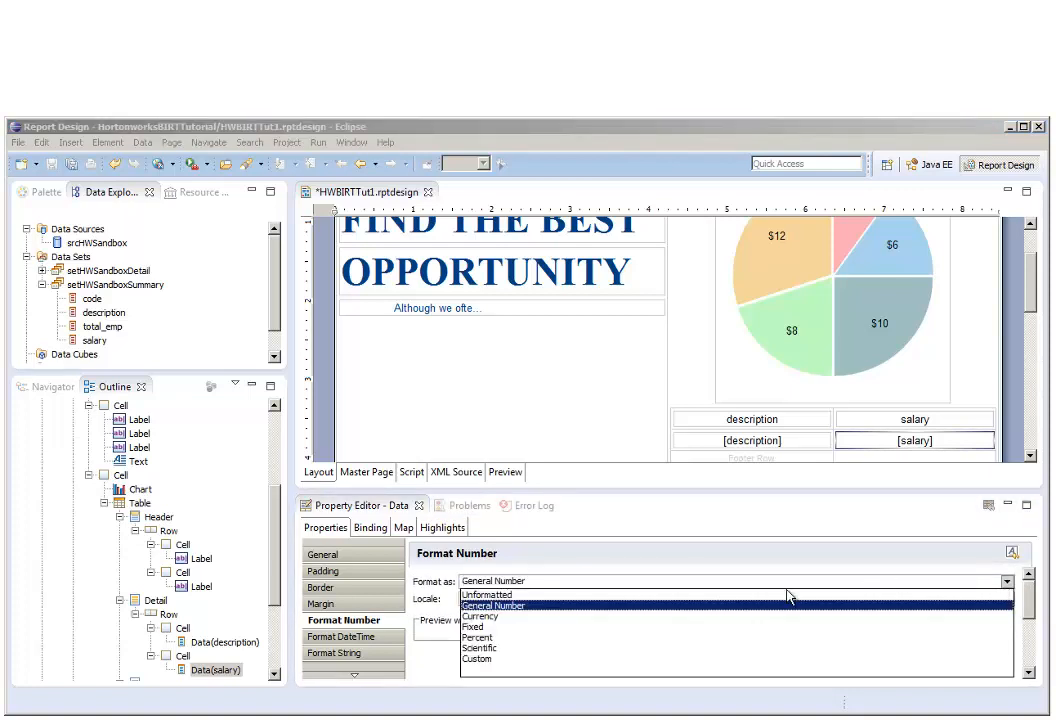
click(500, 617)
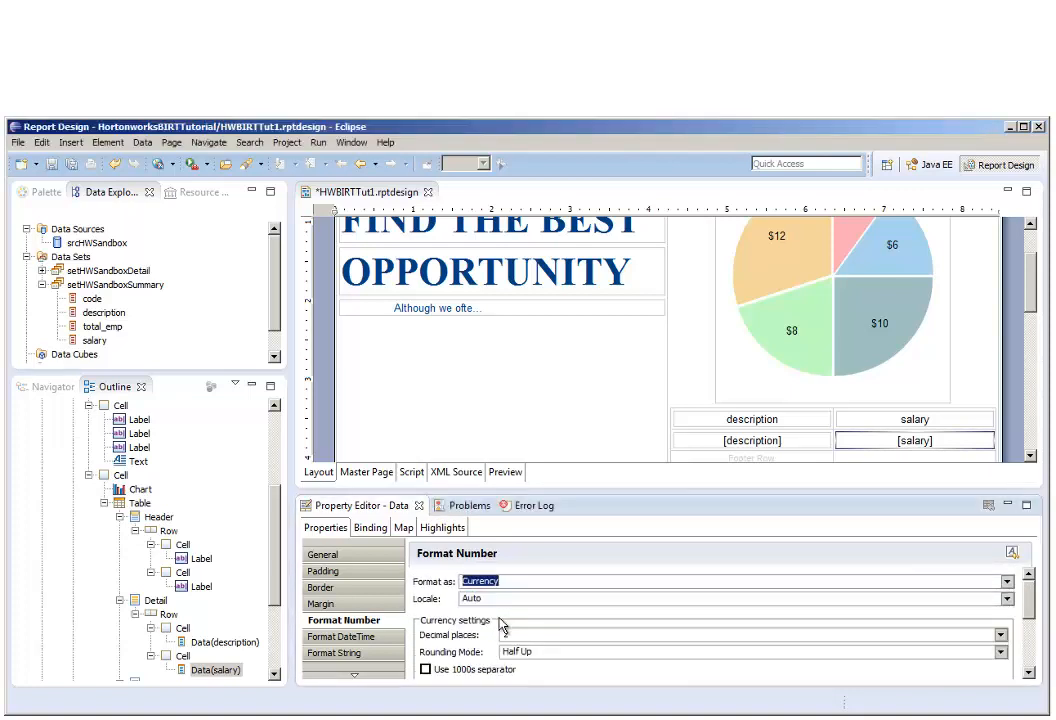
click(1001, 635)
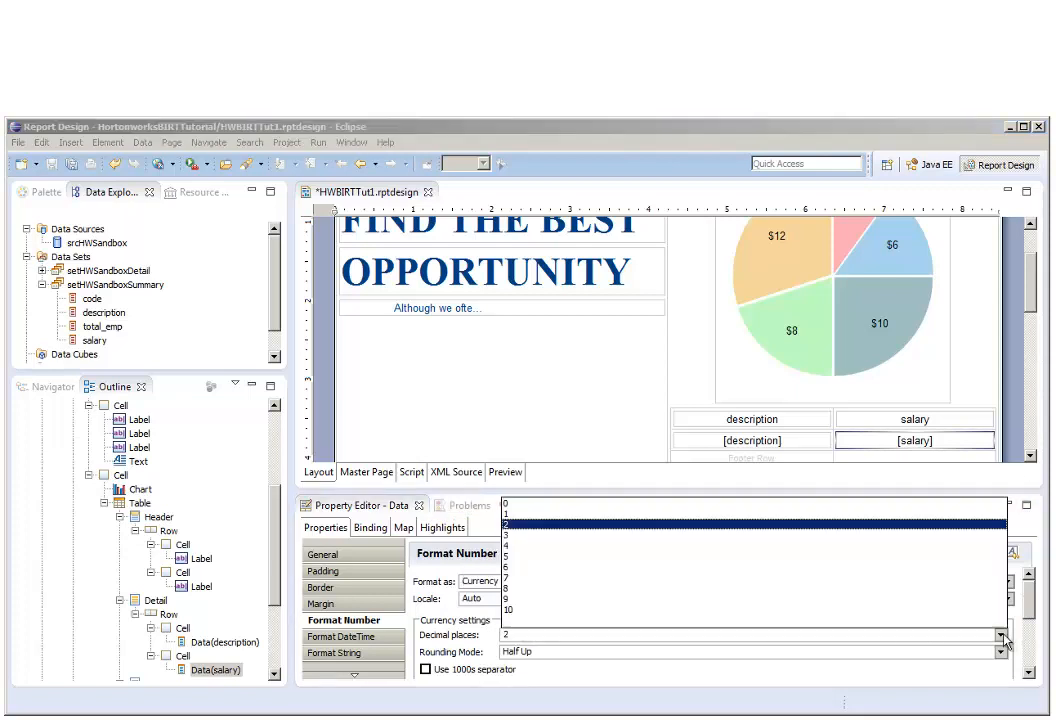
click(512, 506)
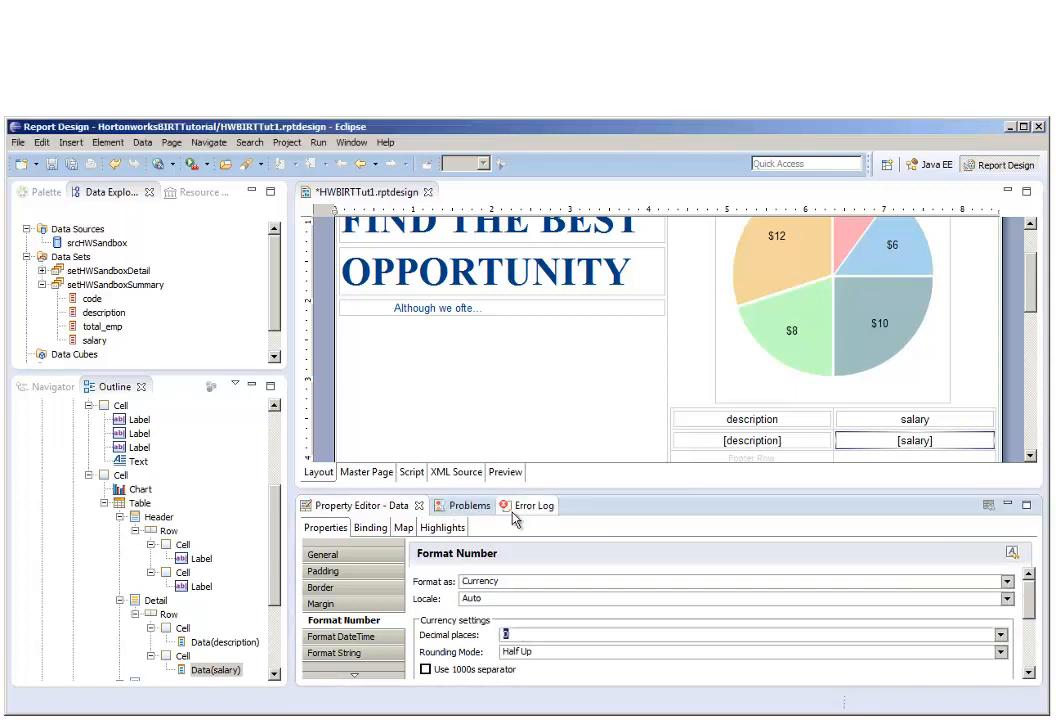
- Enable the 1000s separator and the $ symbol in the salary data's currency format, and save the report
click(425, 670)
scroll(1033, 604, down, 1)
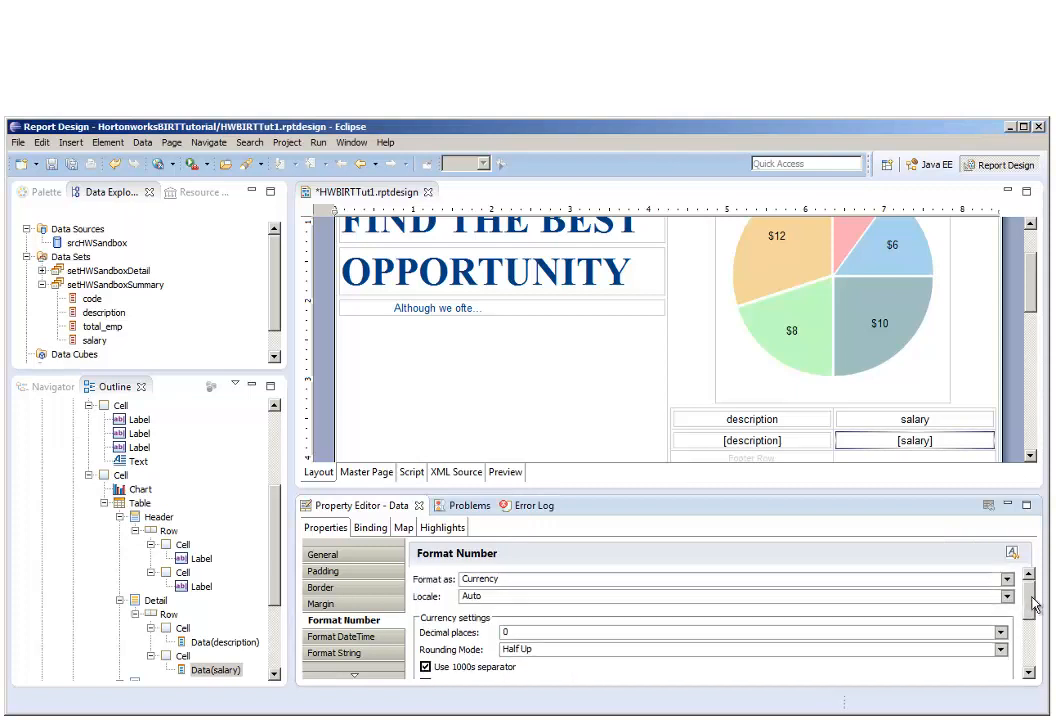
scroll(1032, 625, down, 4)
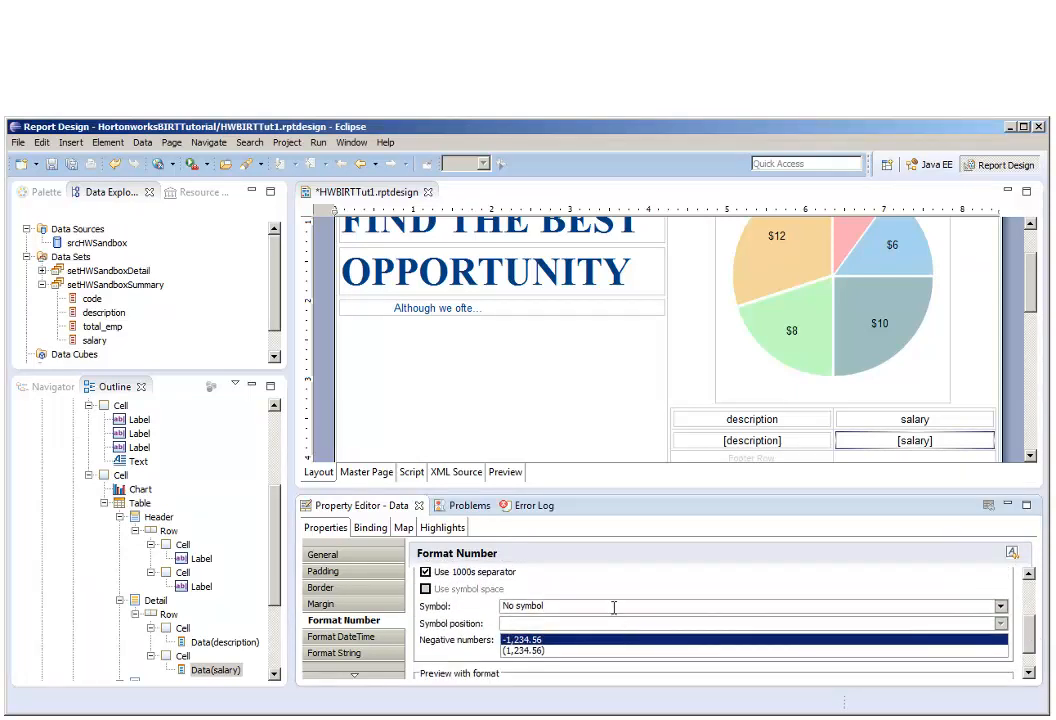
click(614, 607)
click(513, 648)
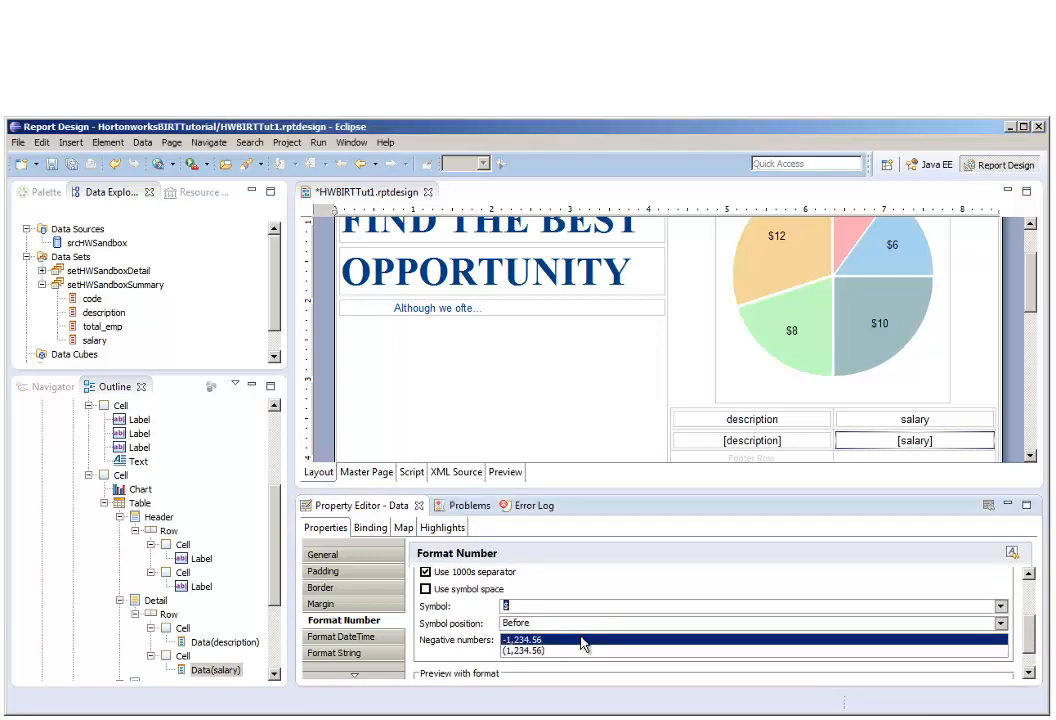
click(72, 166)
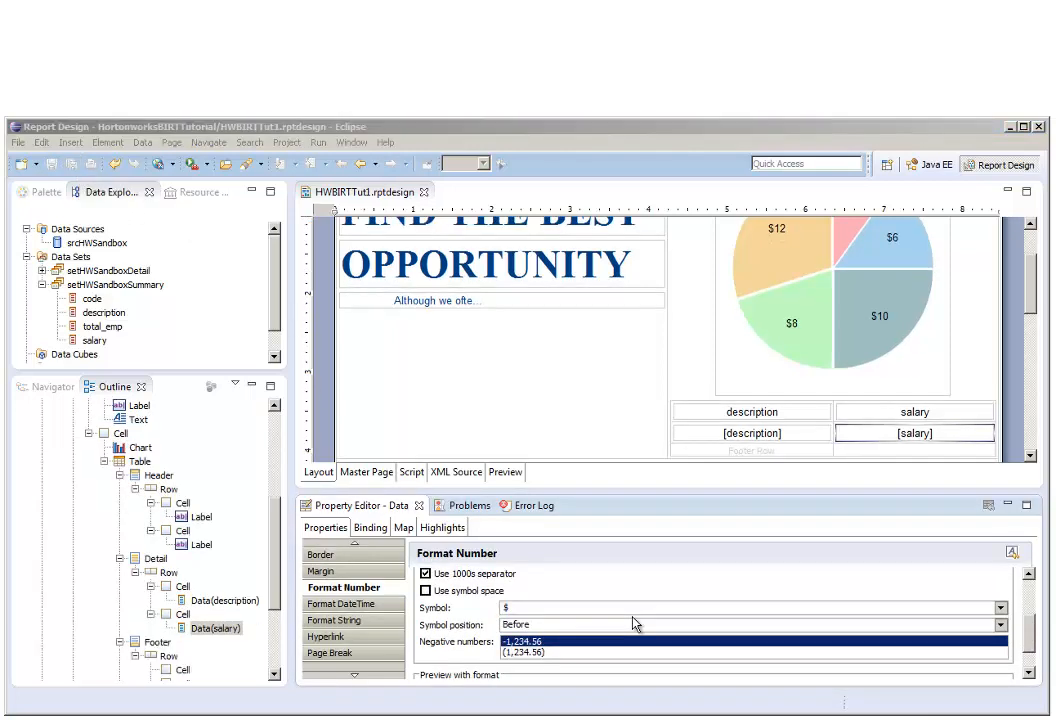
- Left-align the contents of the table's description column
click(804, 451)
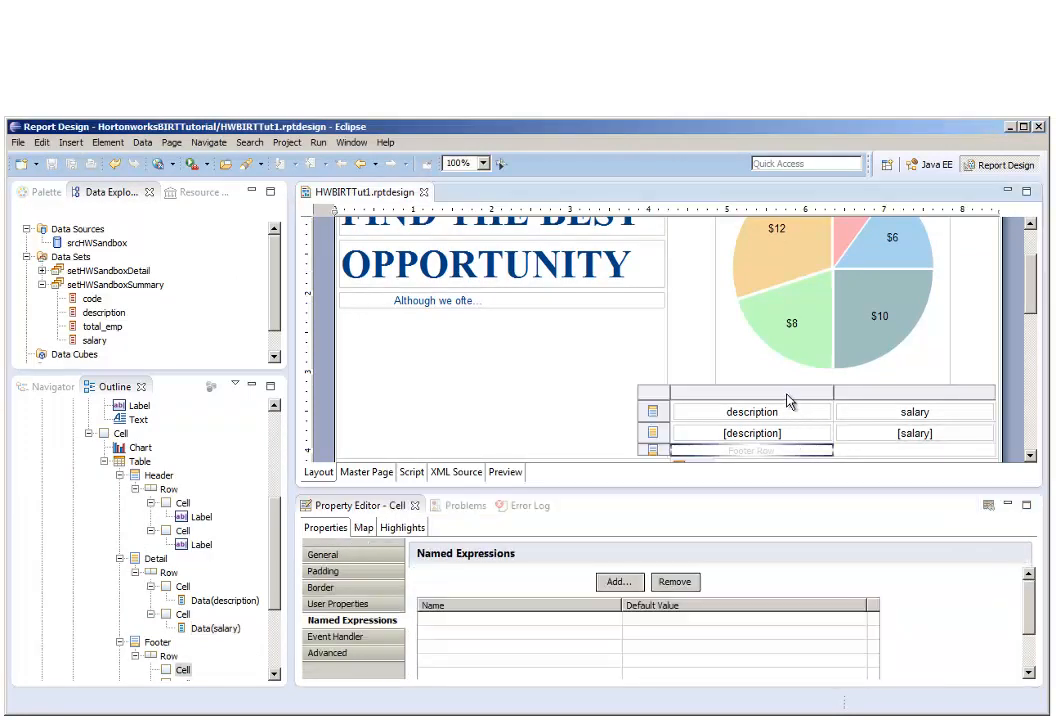
click(787, 394)
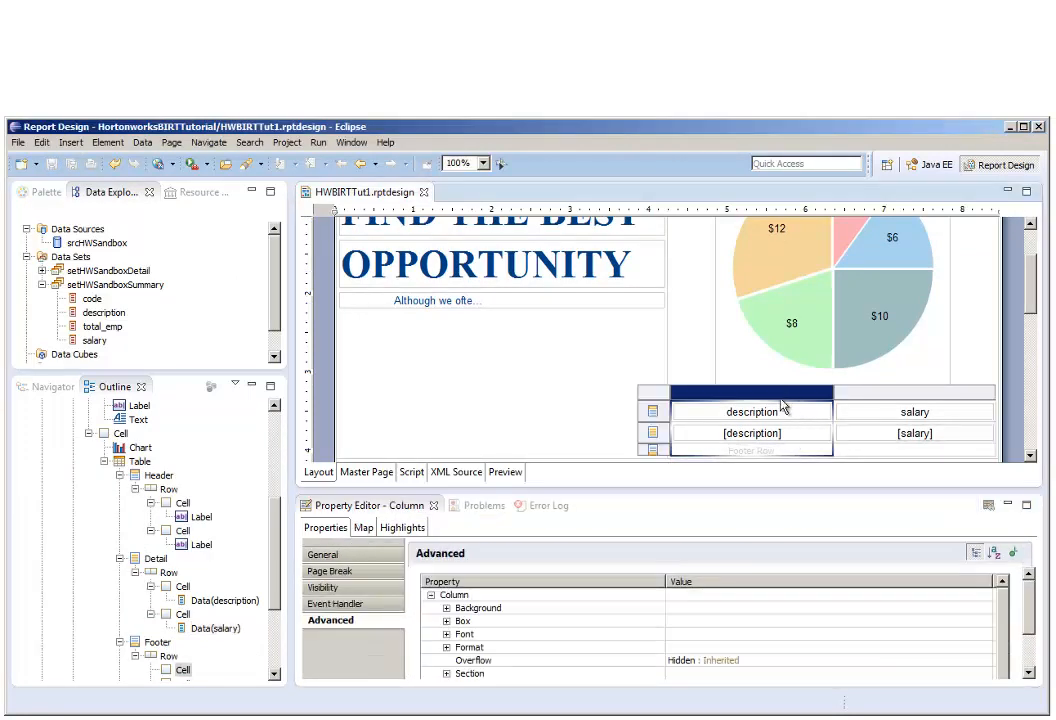
click(379, 558)
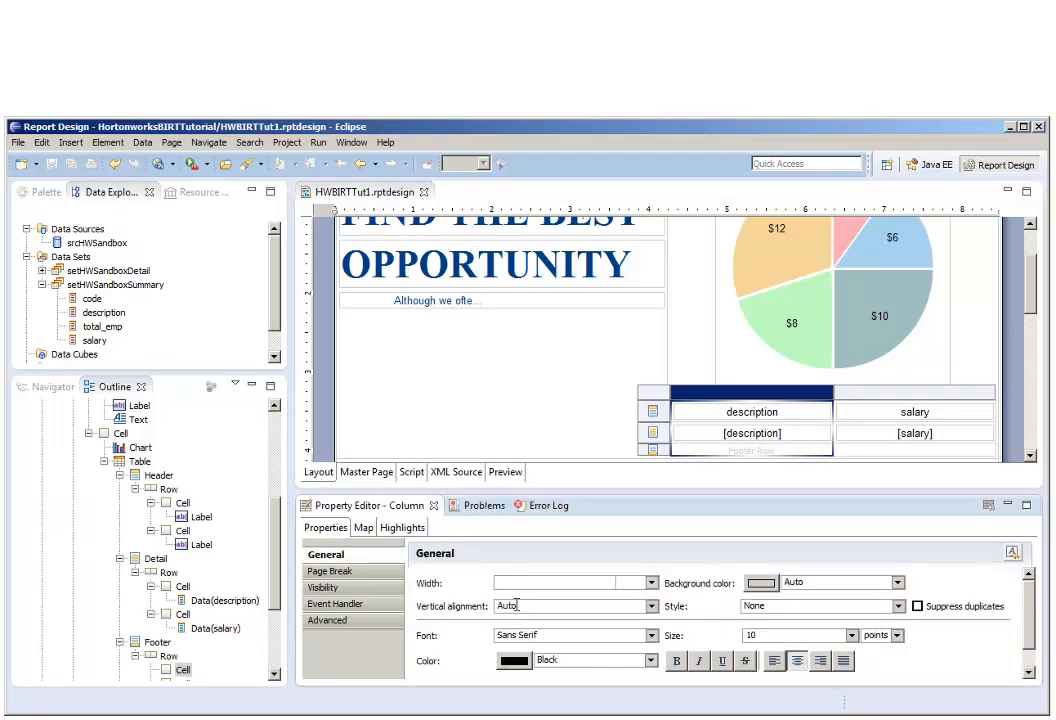
click(773, 660)
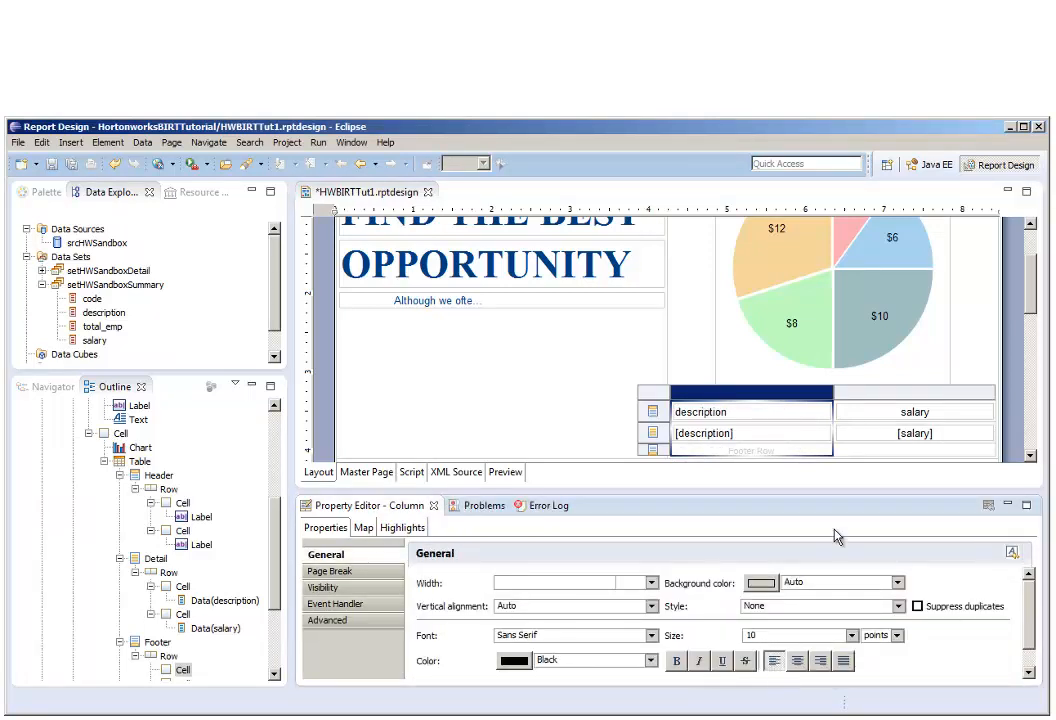
- Right-align the table's salary column and narrow it to about 0.92 in, giving the description column more room
click(887, 397)
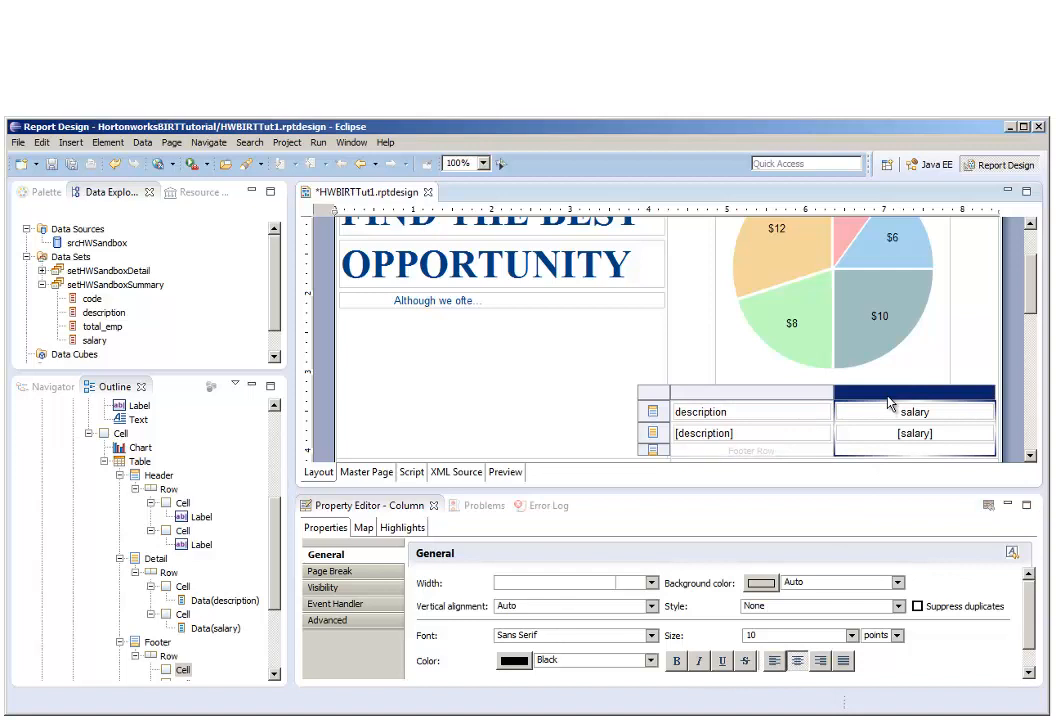
click(821, 661)
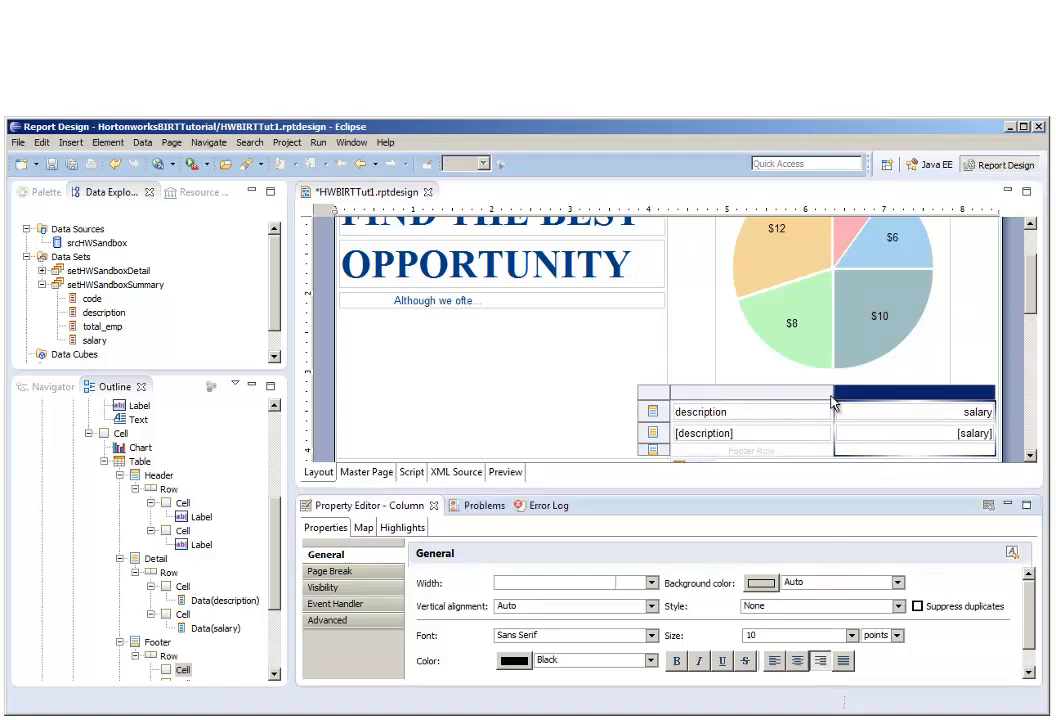
drag(833, 403, 925, 410)
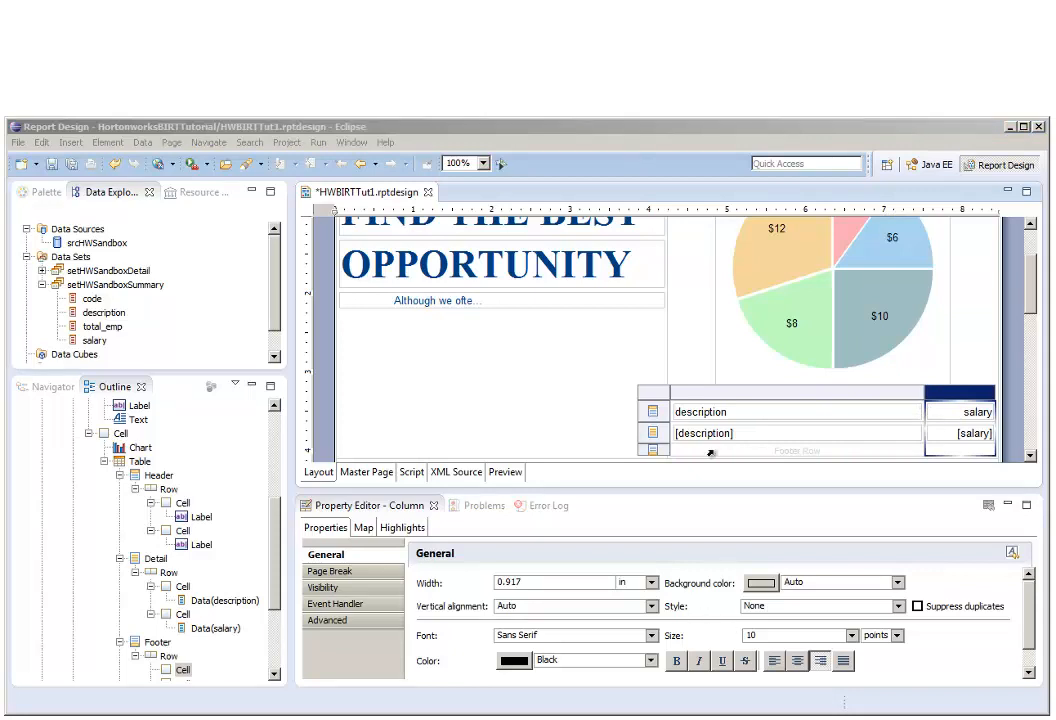
- Change the description column's header label to "Top 5 Salary Occupation Classifications"
double_click(731, 414)
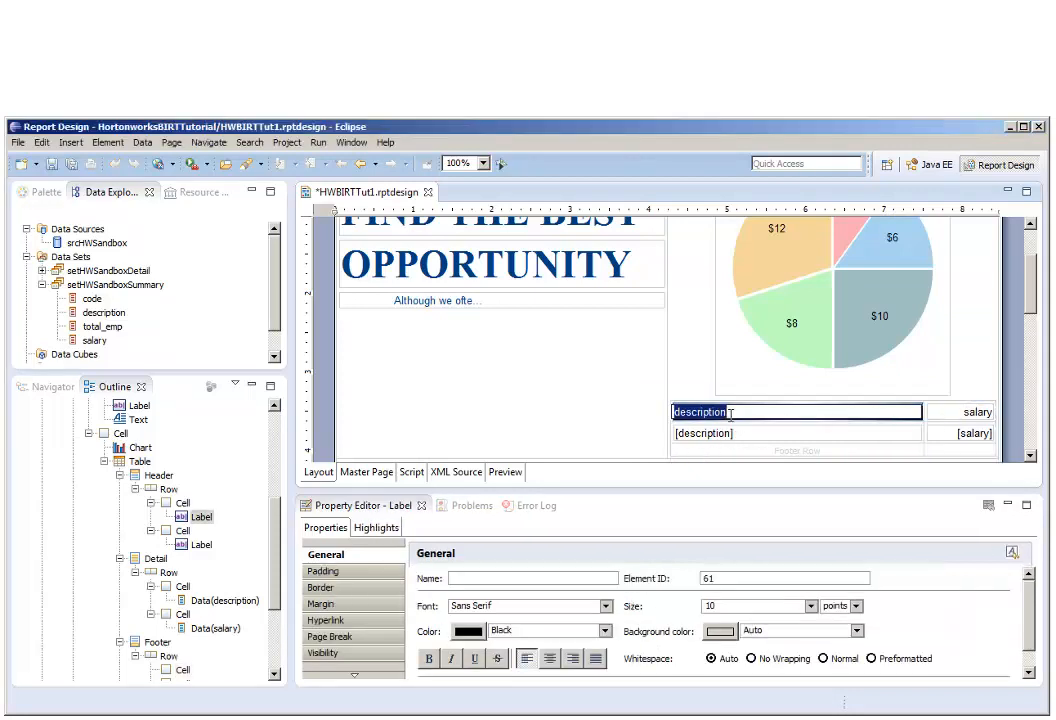
text(Top 5 Salary Occupation Classifications)
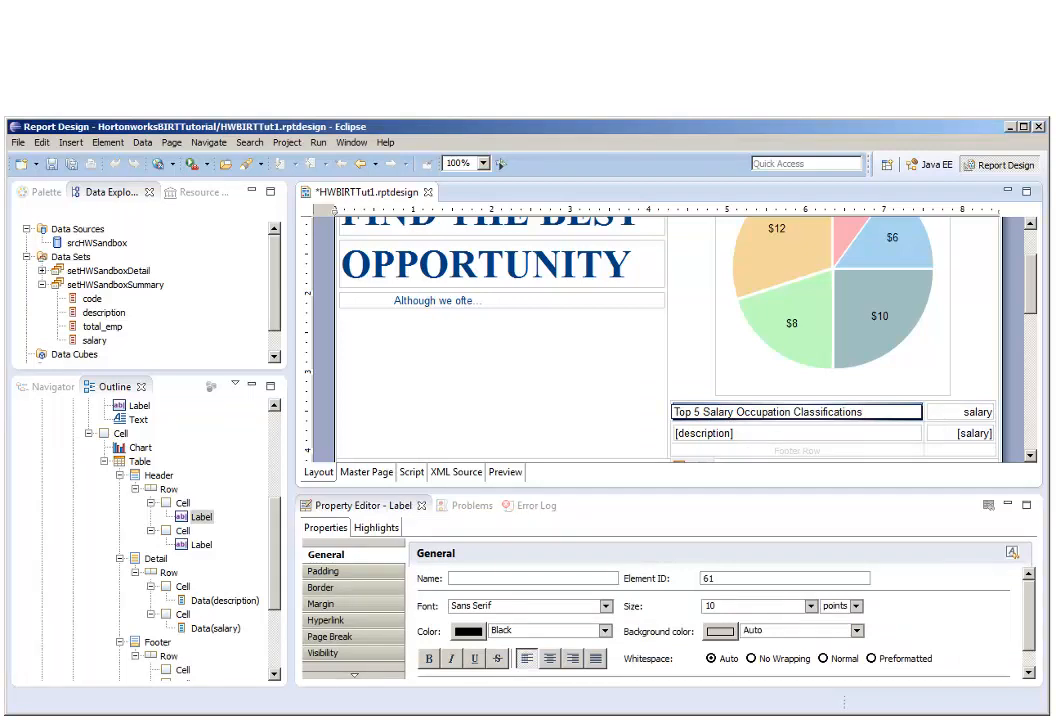
key(alt+Tab)
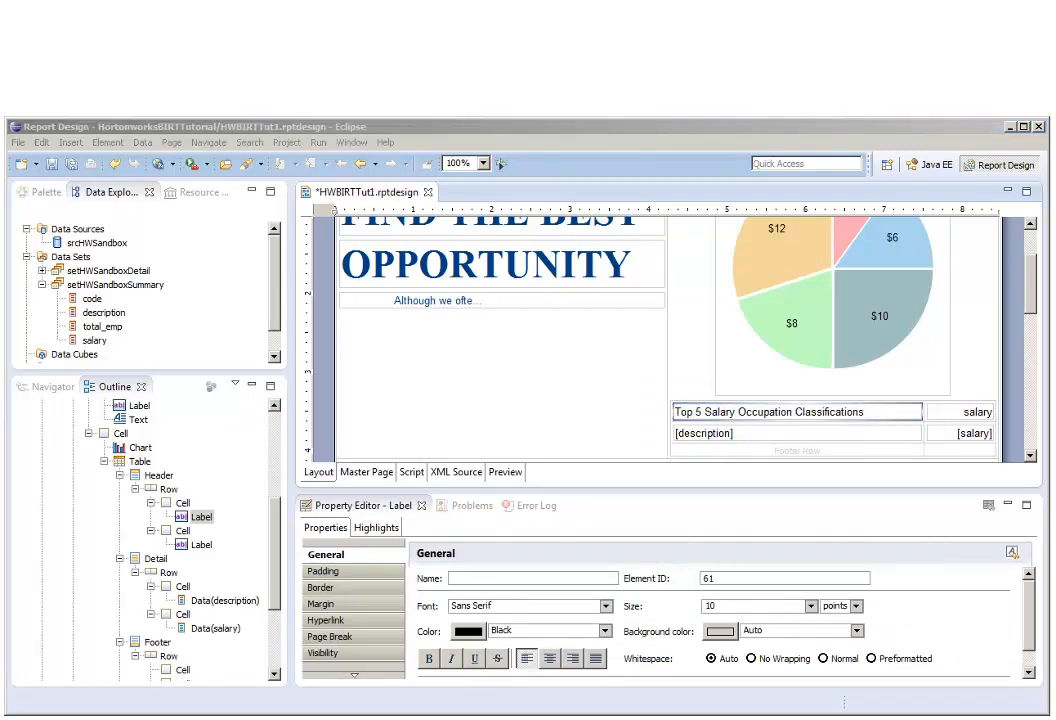
- Change the salary column's header label to "Average Salary" and widen the column slightly so the label fits on one line
click(958, 412)
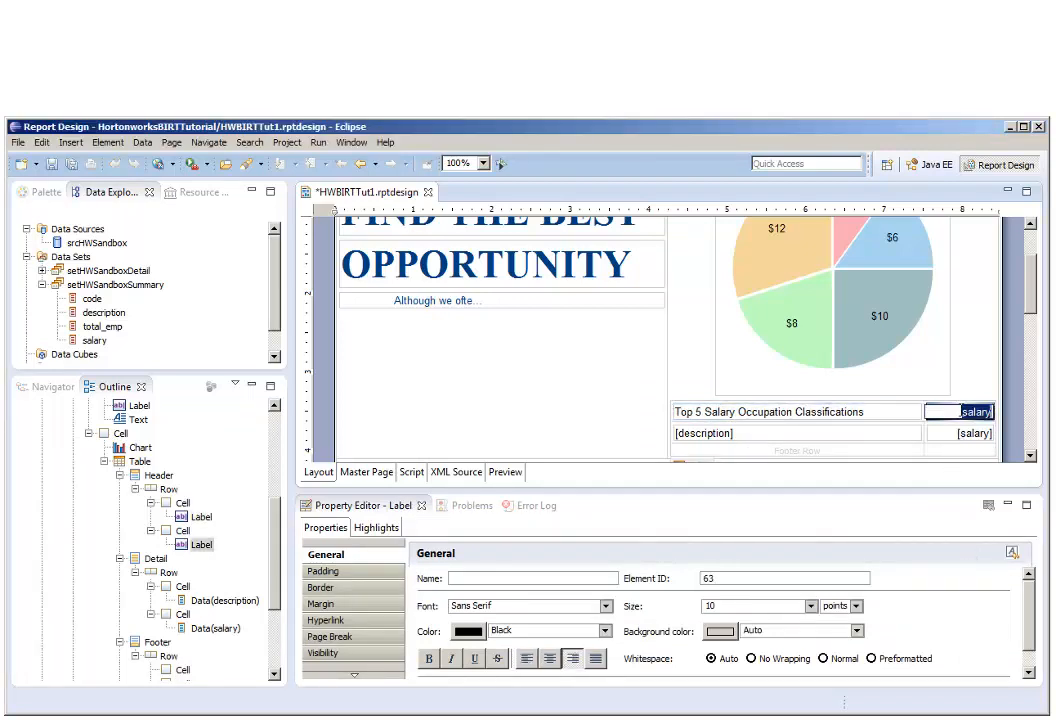
text(Average Salary)
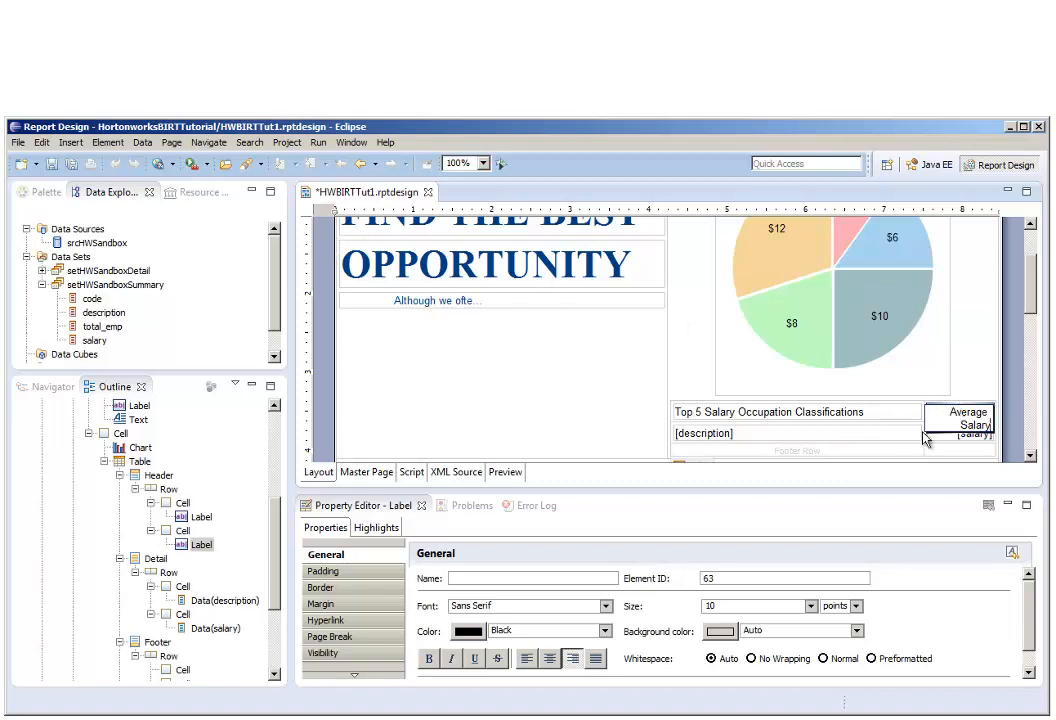
drag(926, 450, 916, 452)
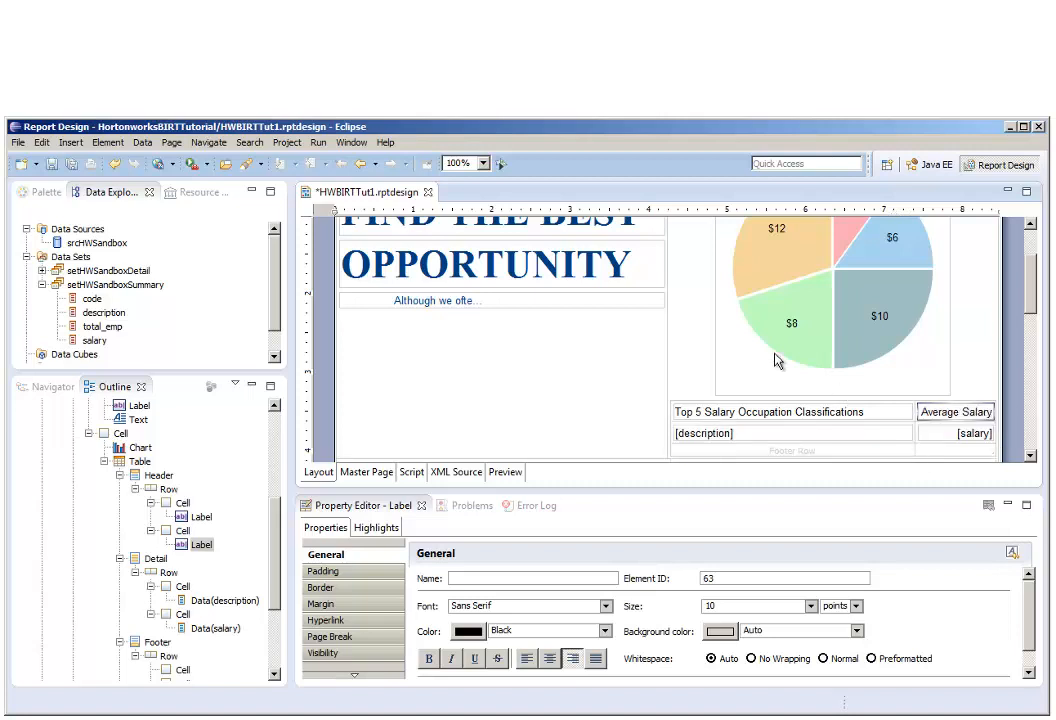
- Save the report and preview it in the BIRT Report Viewer, widening the viewer window to show the full table
click(72, 165)
click(159, 167)
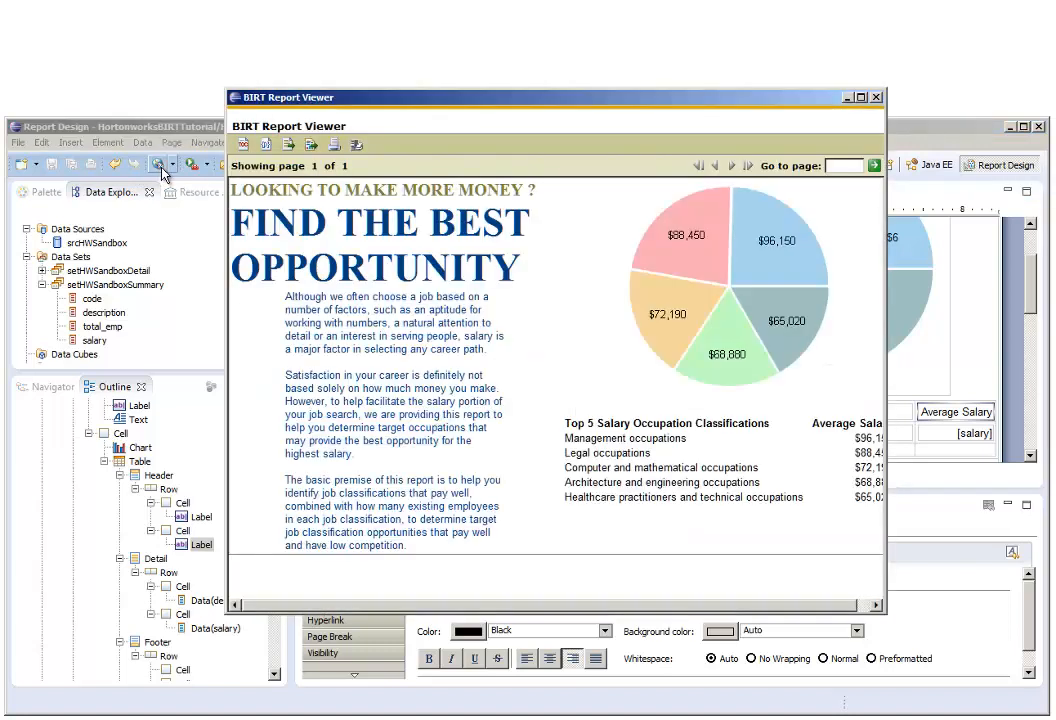
drag(885, 380, 919, 383)
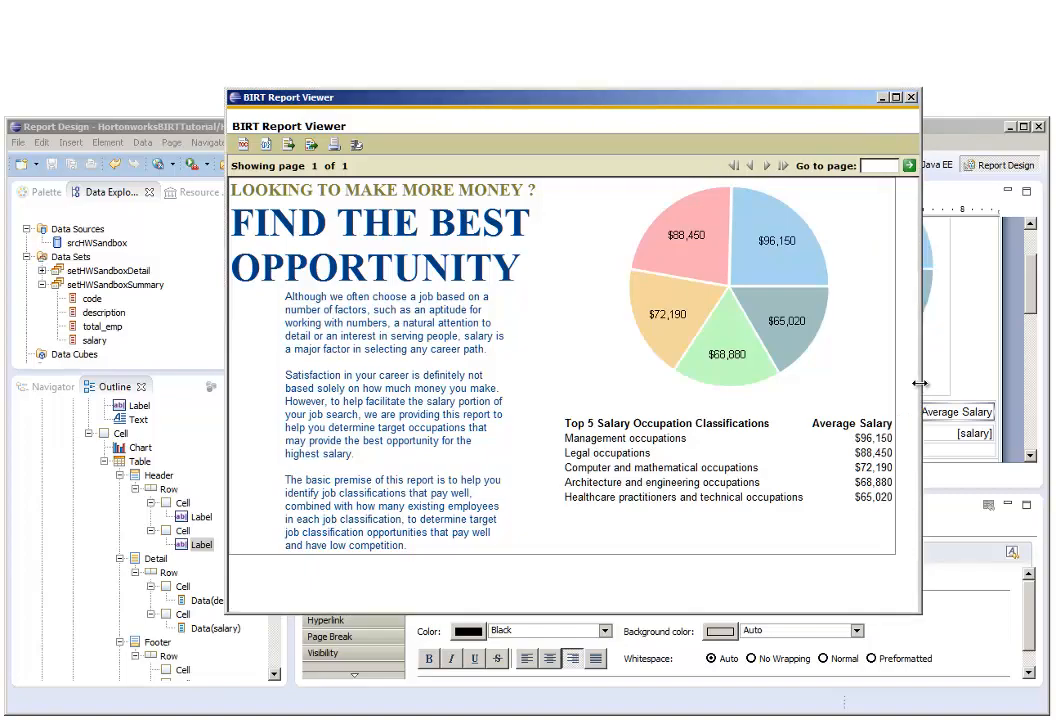
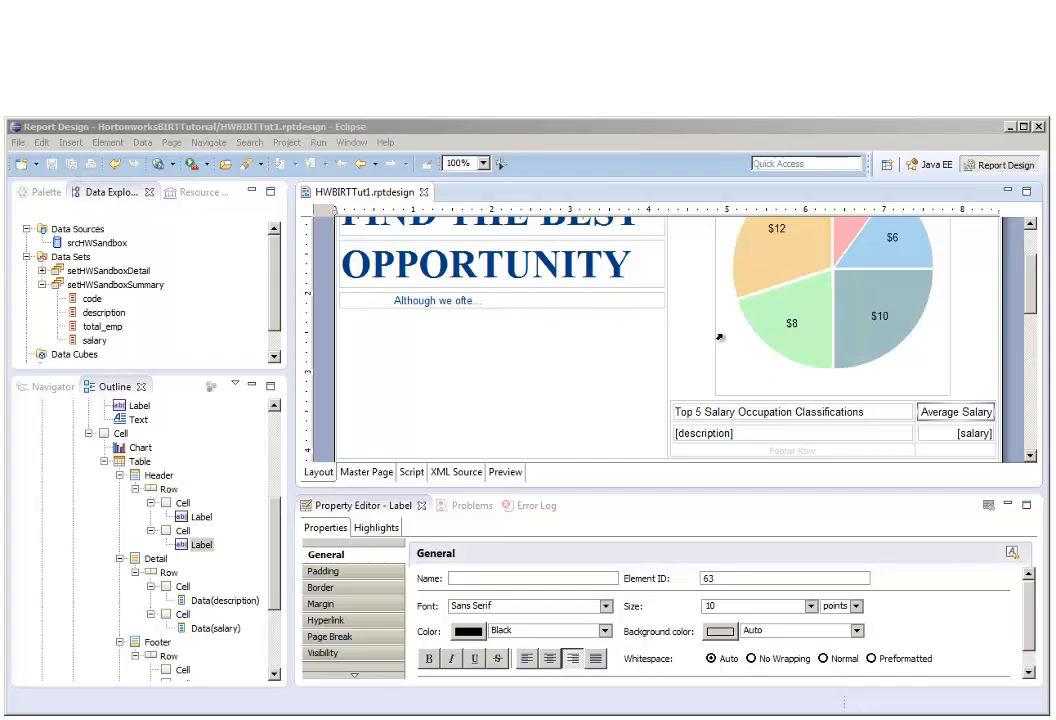
- Insert a side-by-side 2D bar chart into the empty grid row below the pie chart and table
scroll(845, 258, down, 3)
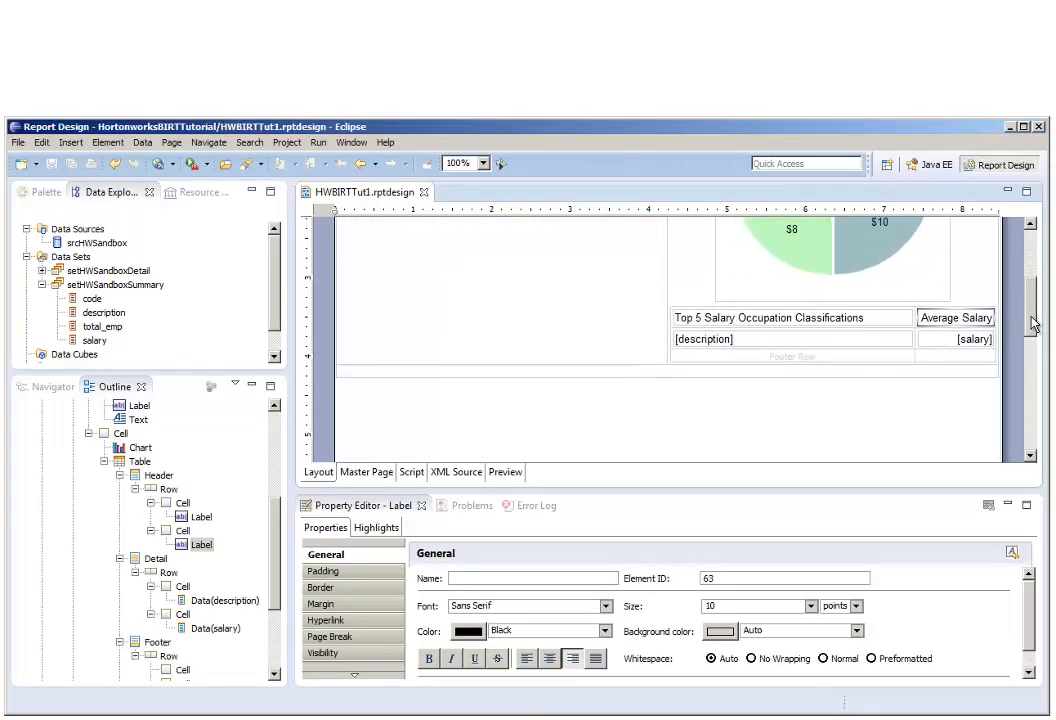
right_click(650, 368)
mouse_move(733, 492)
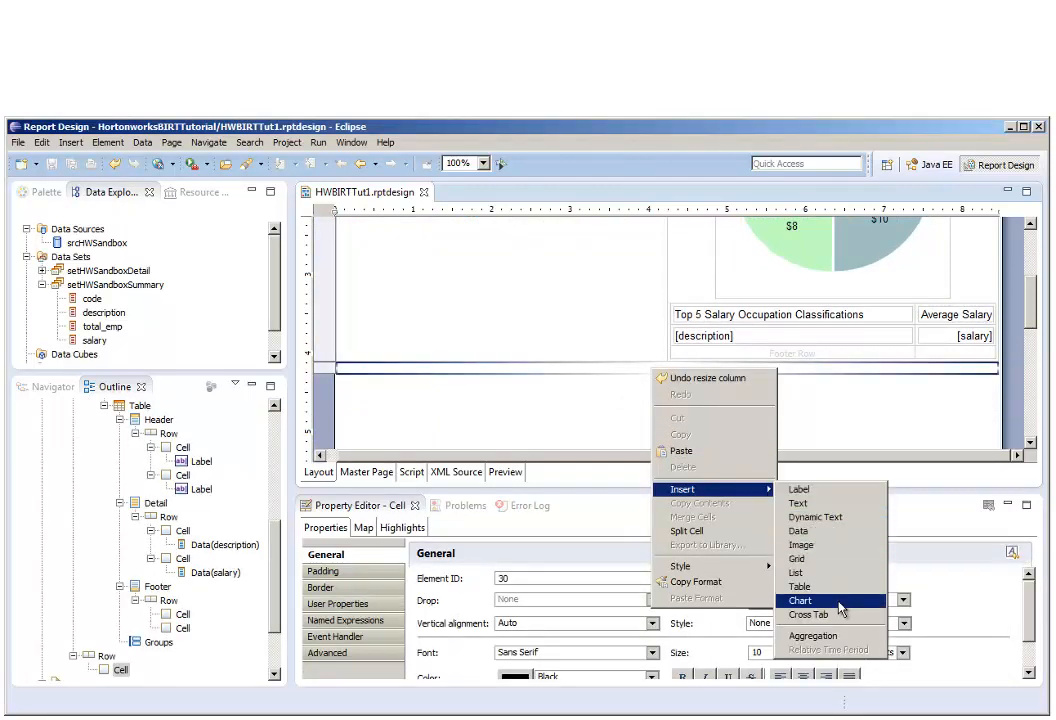
click(805, 600)
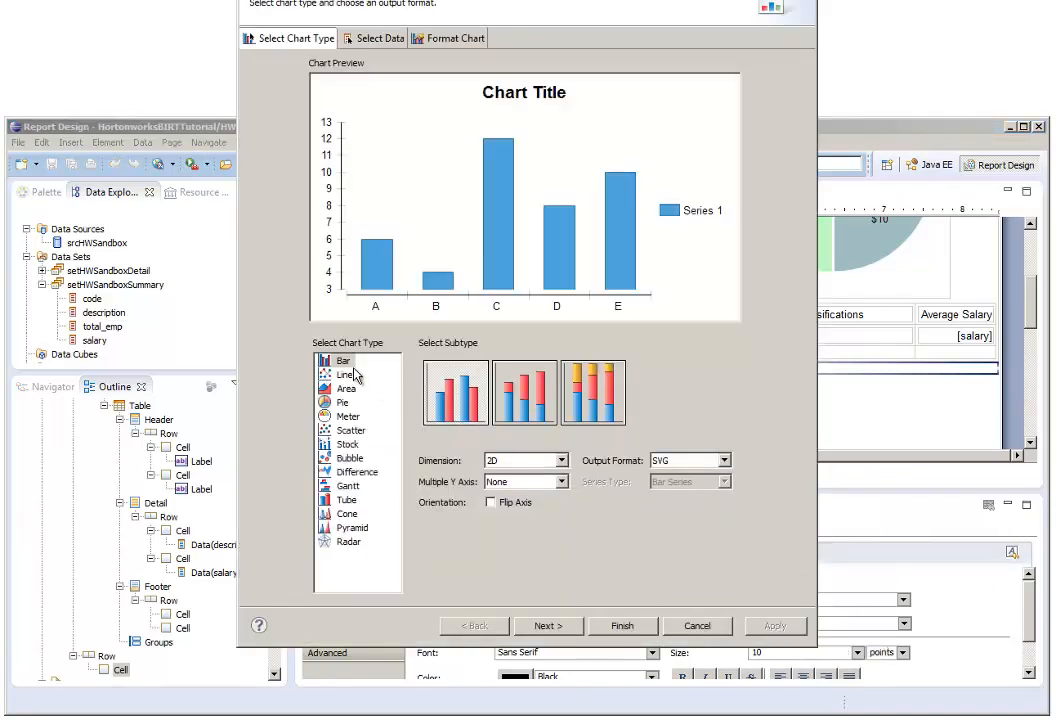
click(564, 628)
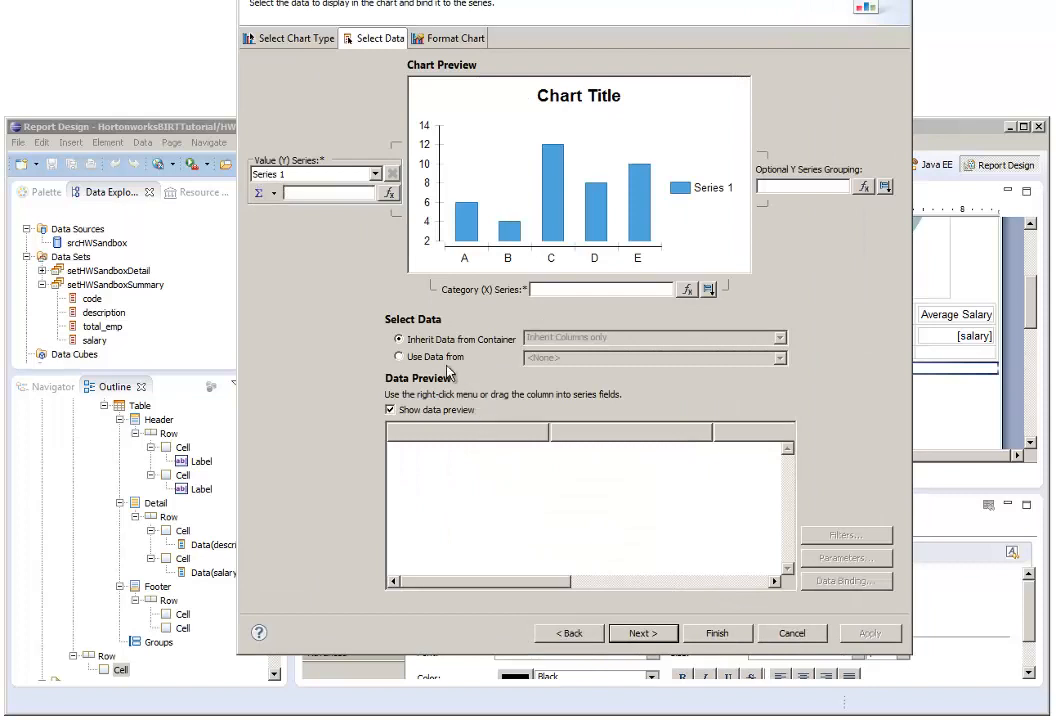
- Bind the bar chart to setHWSandboxSummary, using description as the category series and salary as the value series
click(440, 357)
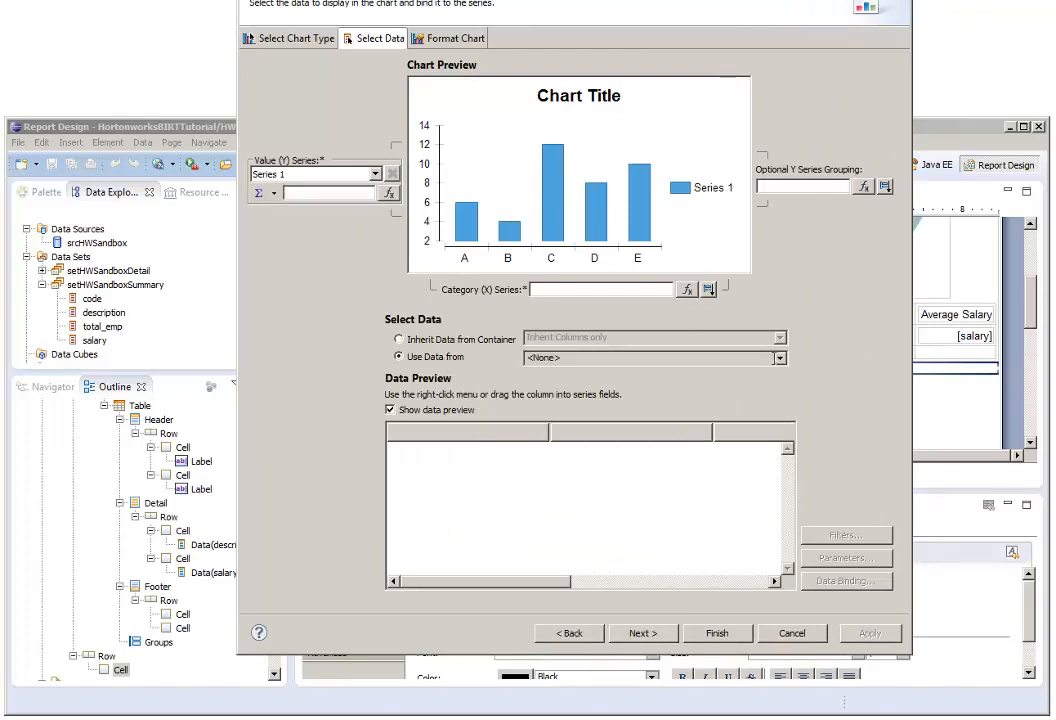
click(781, 359)
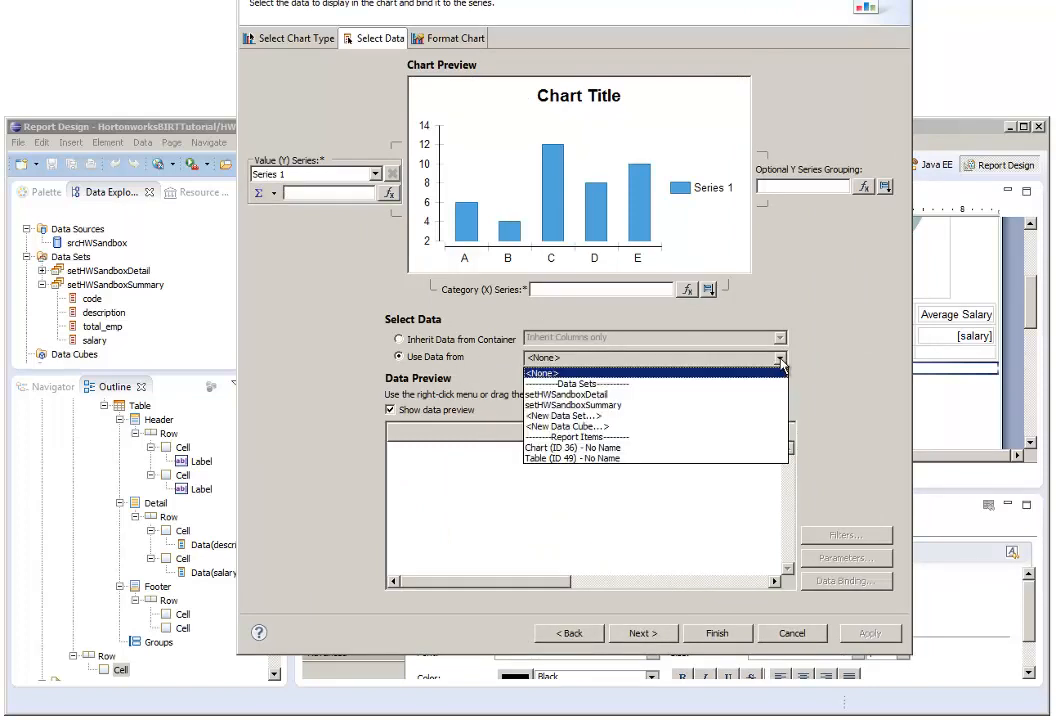
click(620, 407)
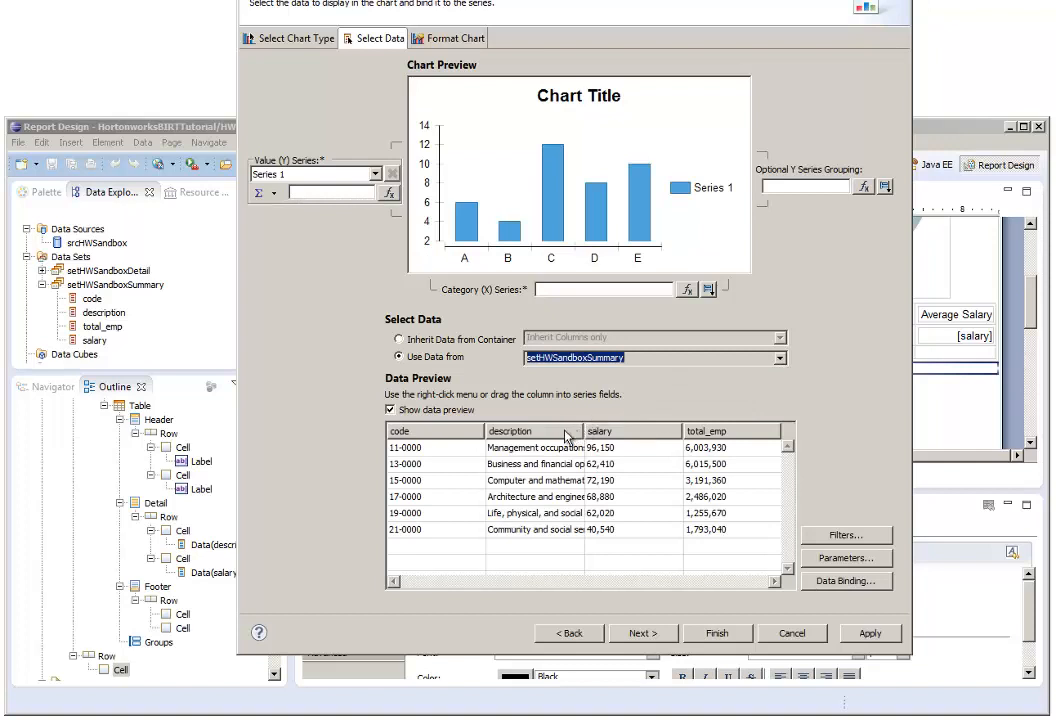
drag(566, 437, 600, 296)
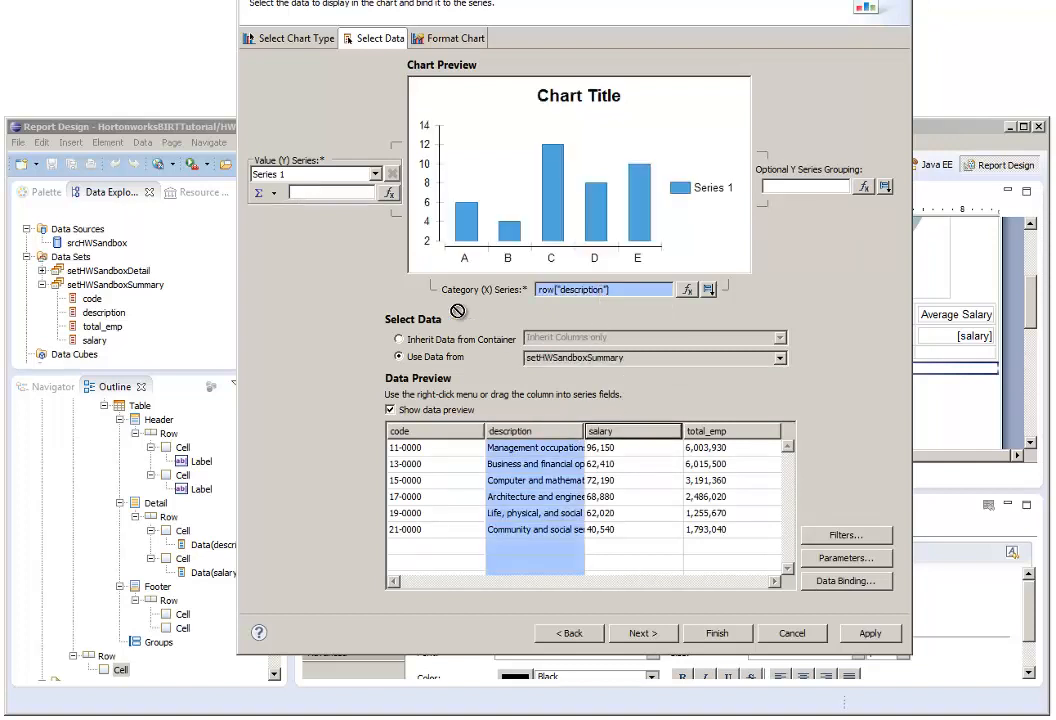
drag(457, 311, 350, 198)
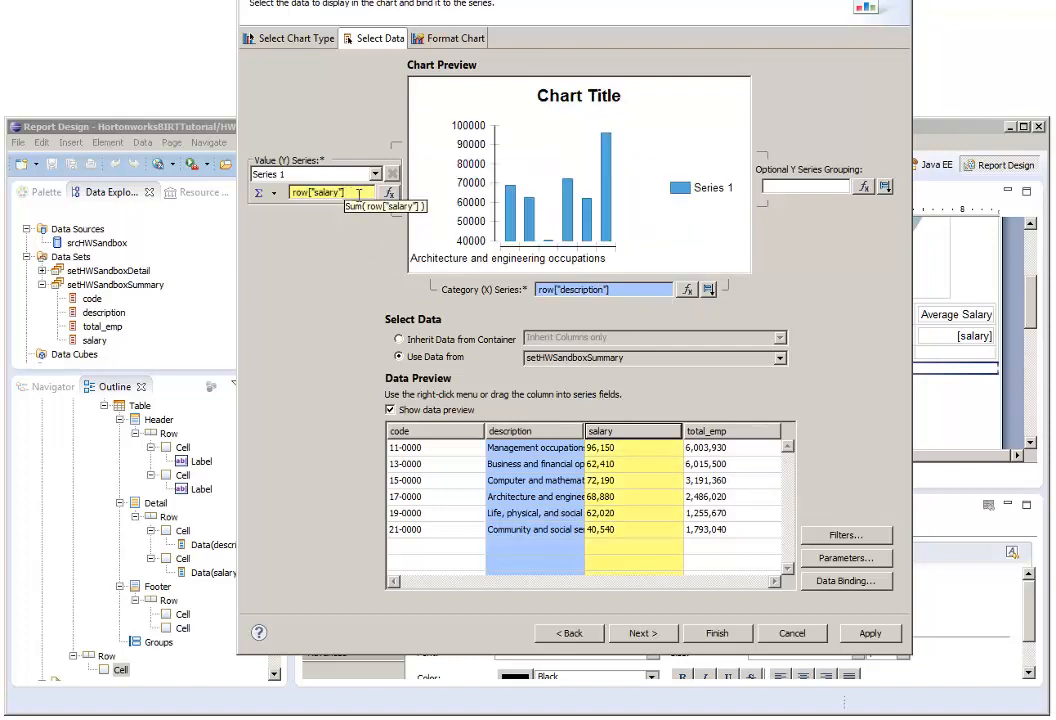
- Sort the bar chart's categories in descending order on row["salary"]
click(708, 289)
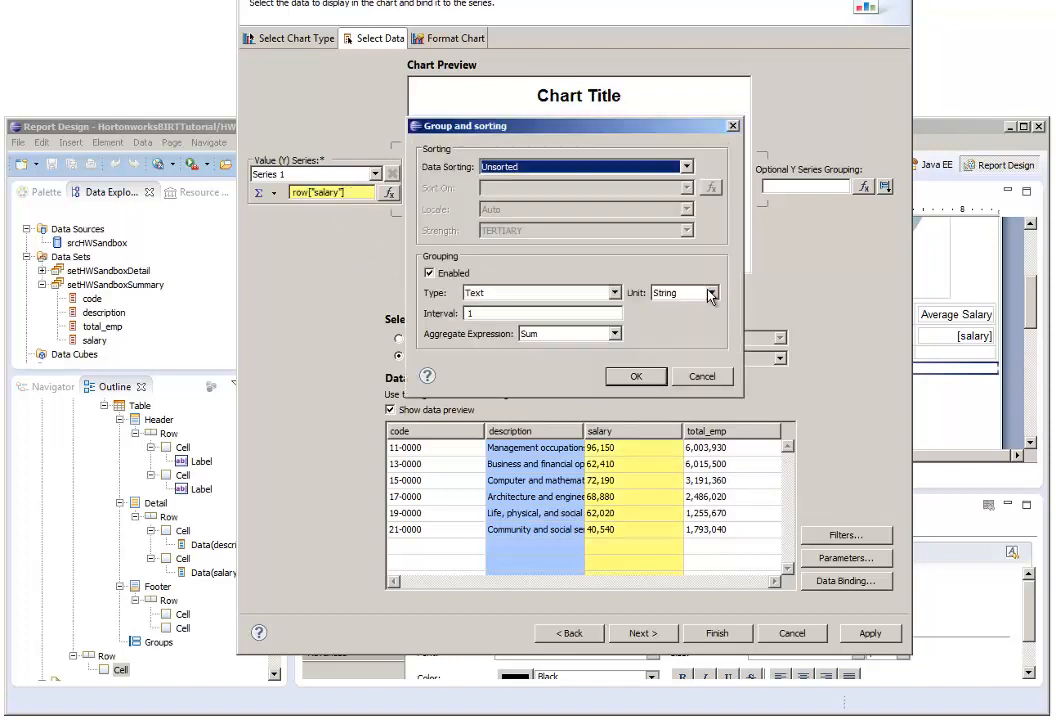
click(687, 167)
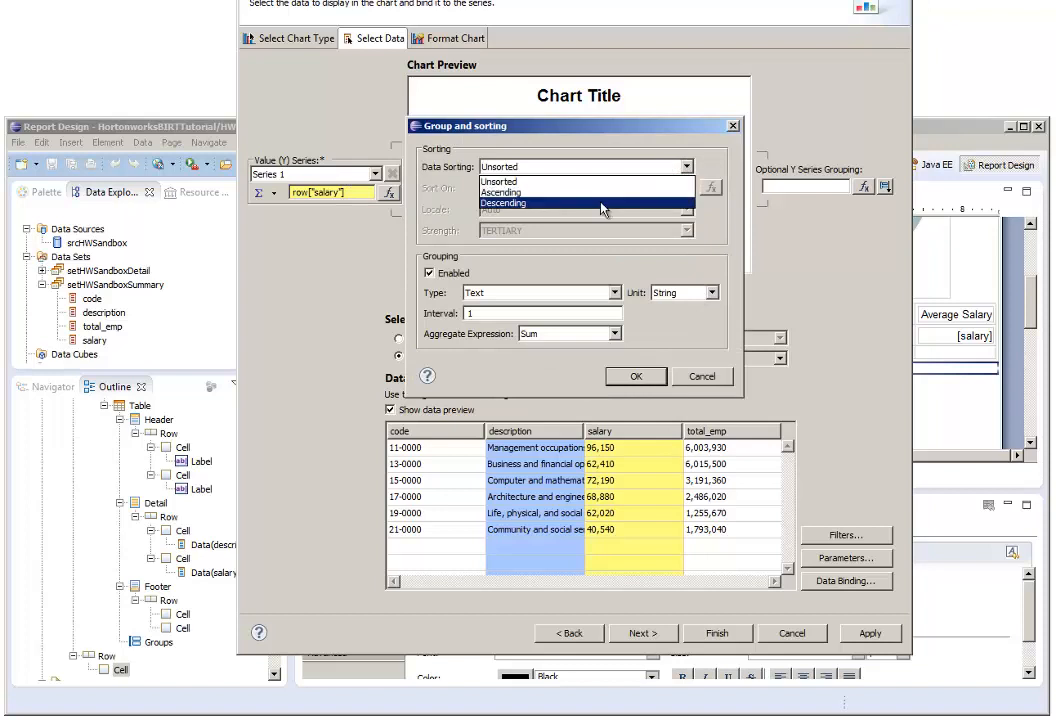
click(603, 206)
click(686, 188)
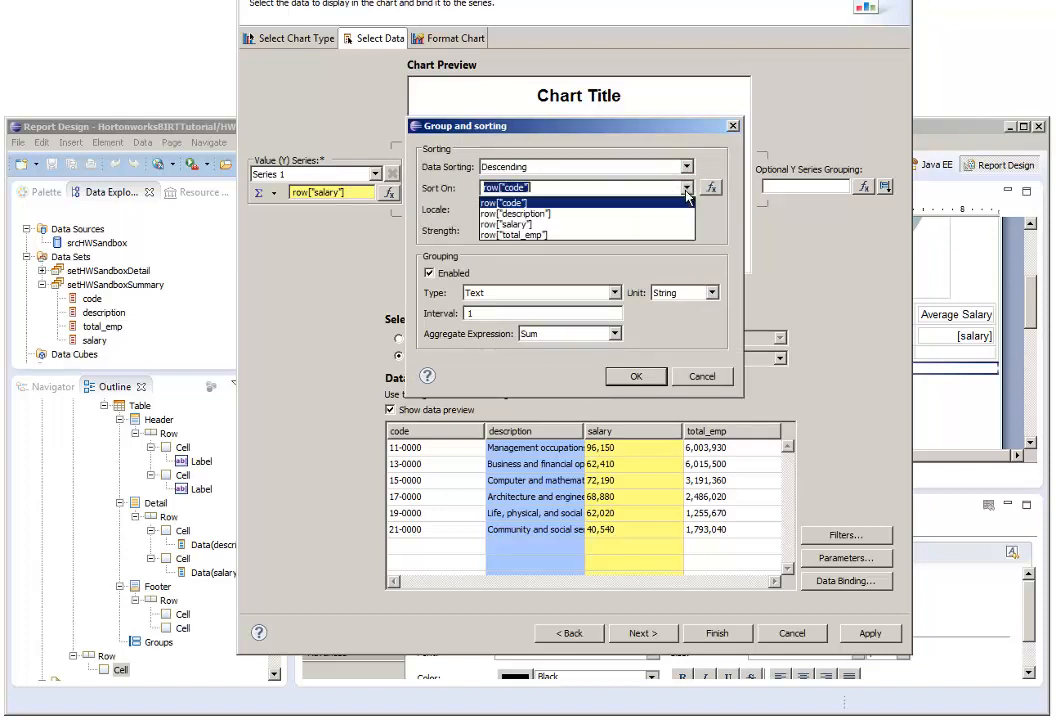
click(627, 225)
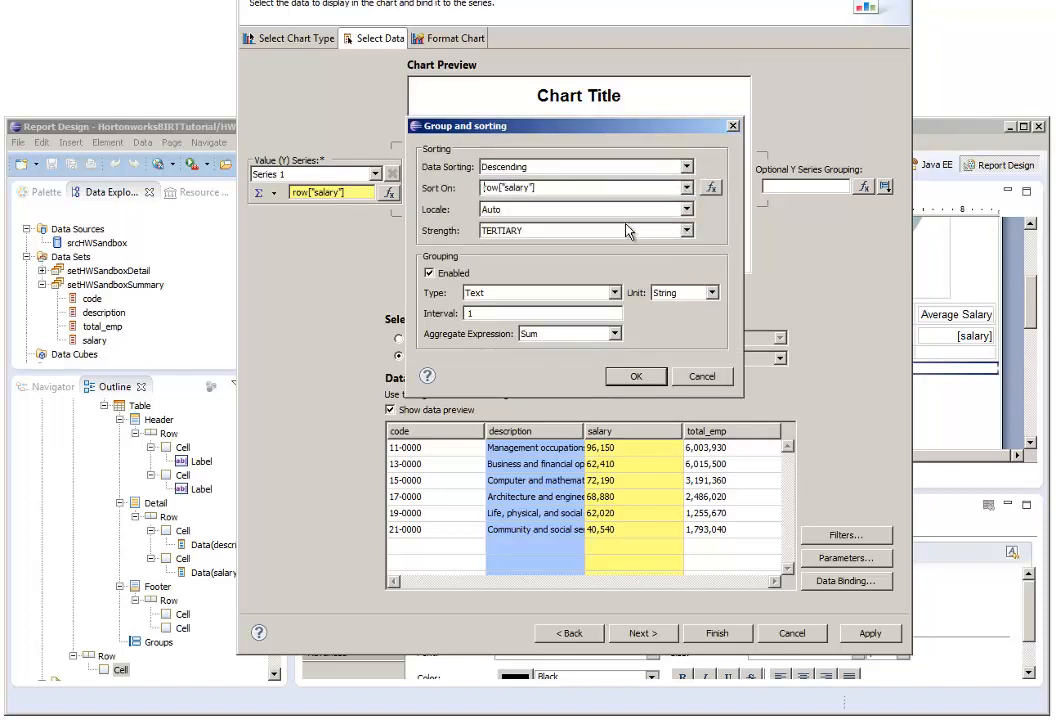
click(638, 377)
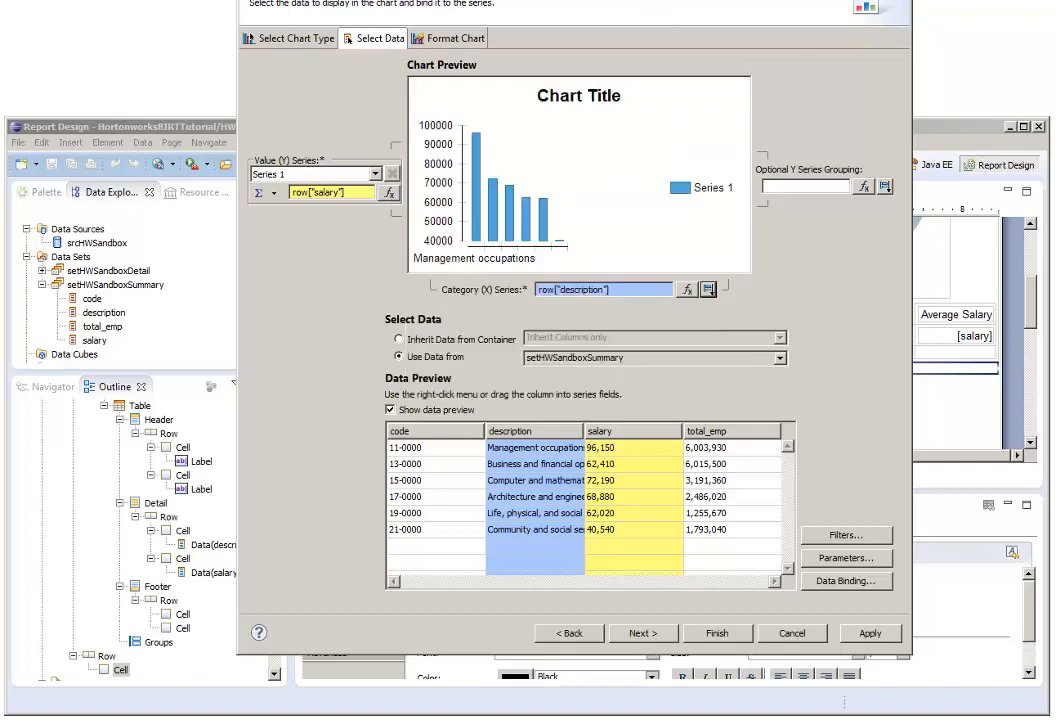
- Make the bar series translucent and set the chart's unit spacing to 10 so the bars become wider
click(643, 634)
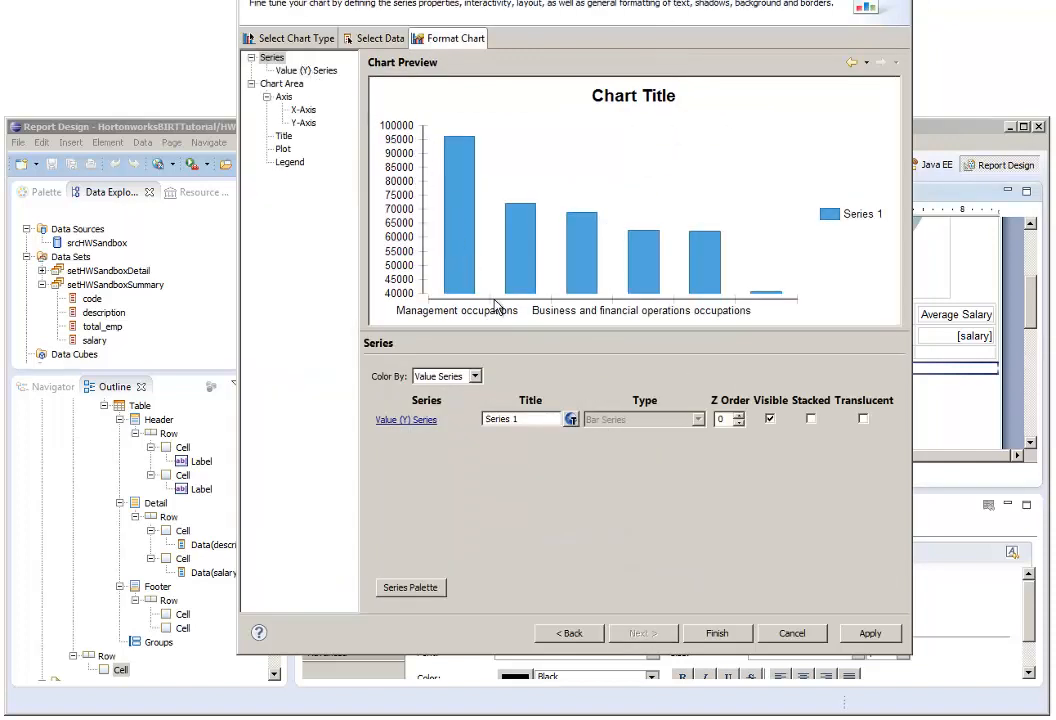
click(864, 421)
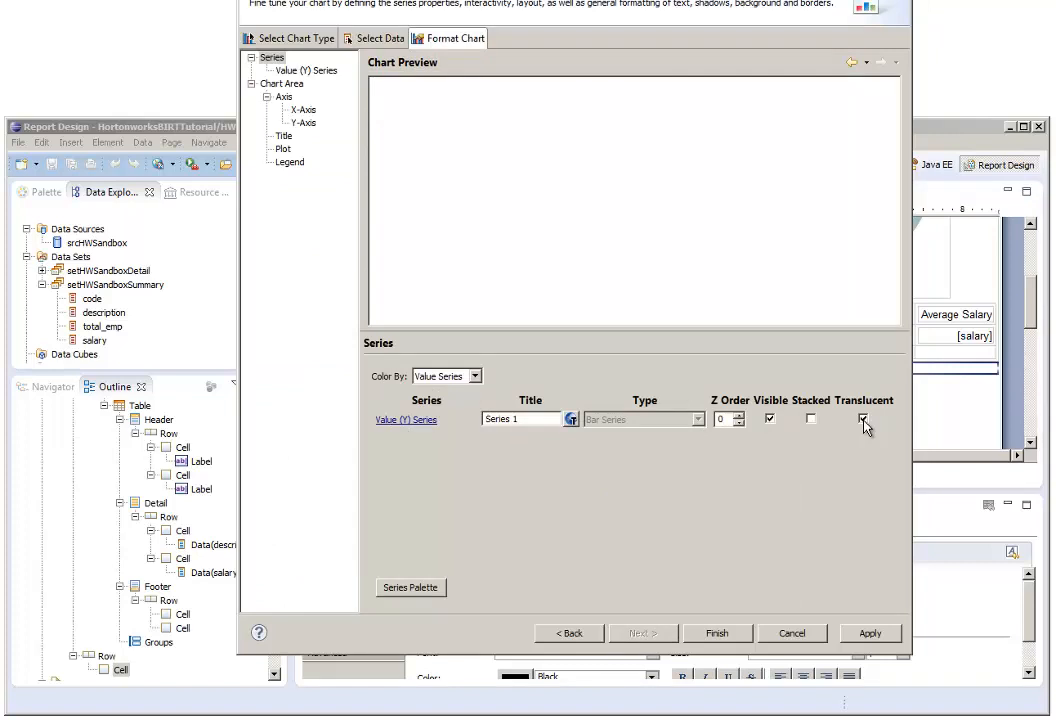
click(290, 86)
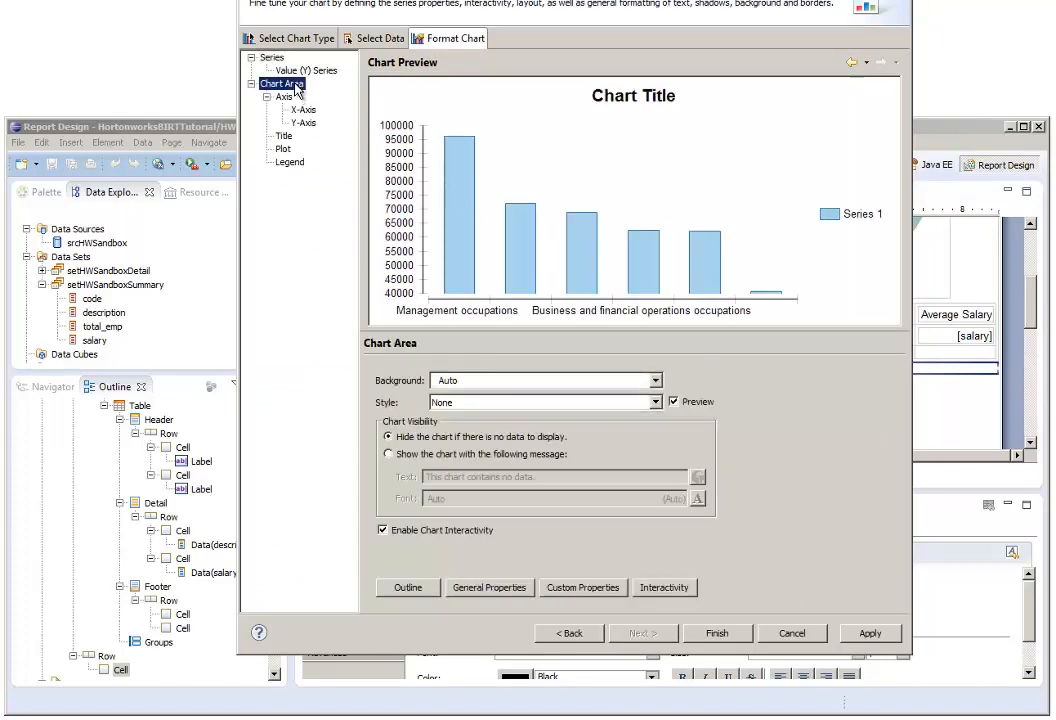
click(515, 585)
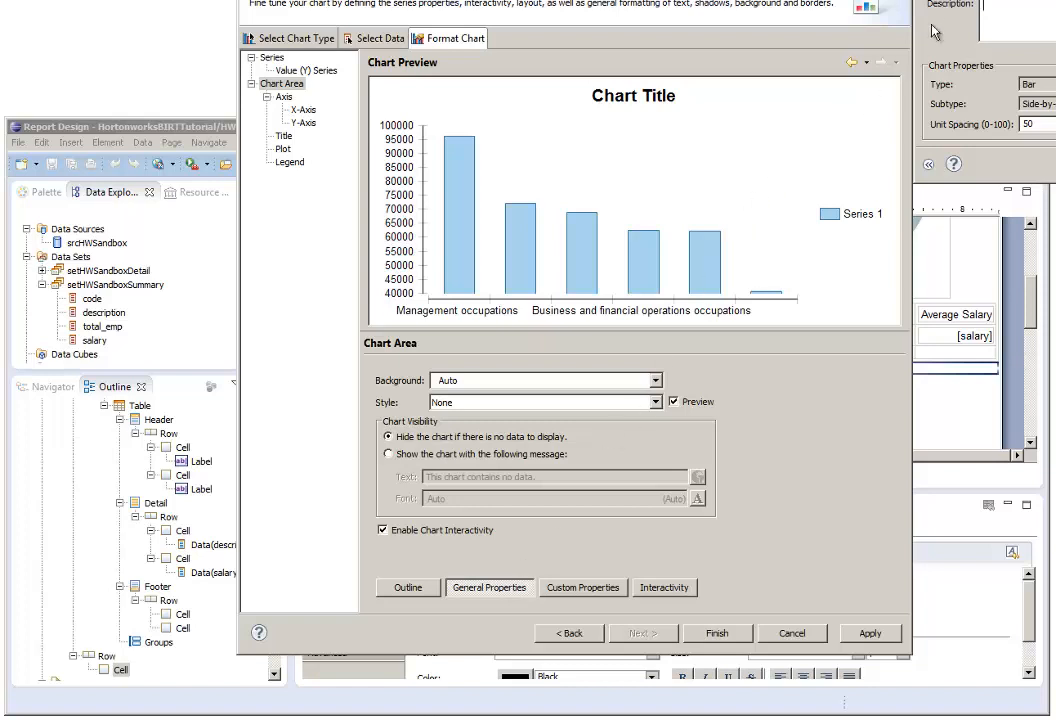
drag(960, 2, 750, 106)
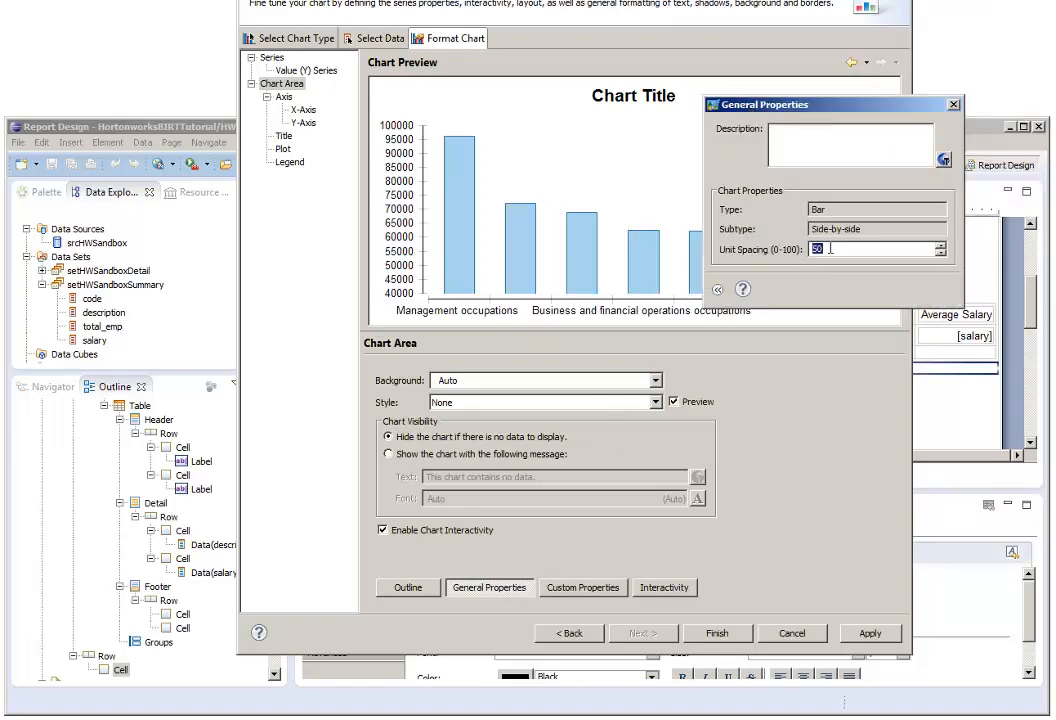
text(10)
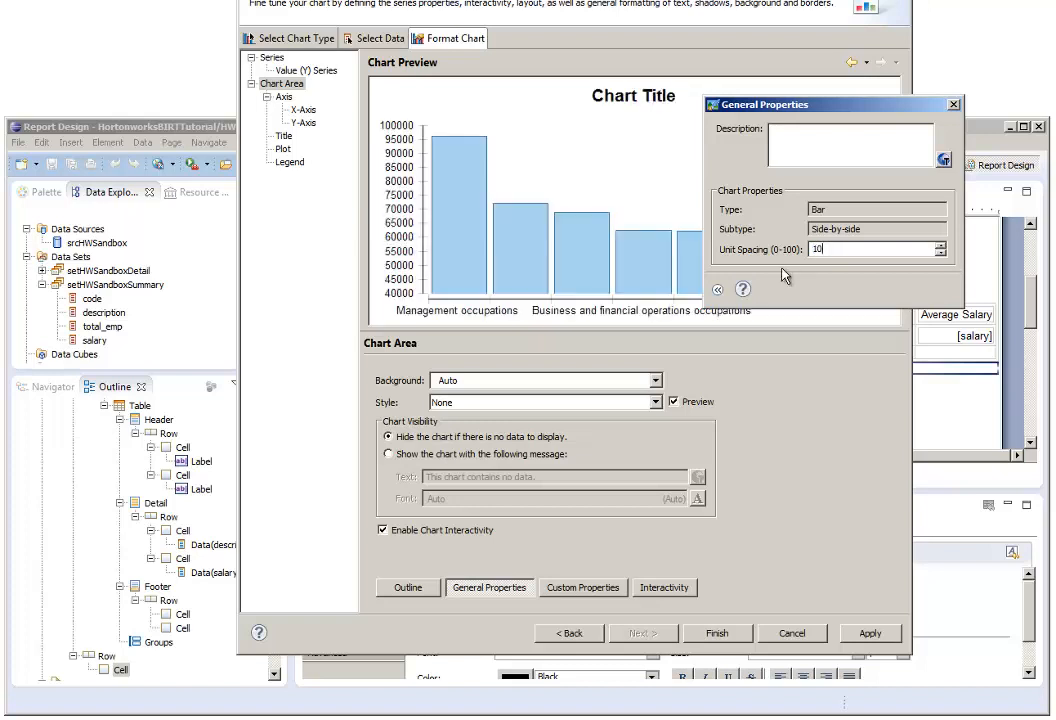
click(717, 292)
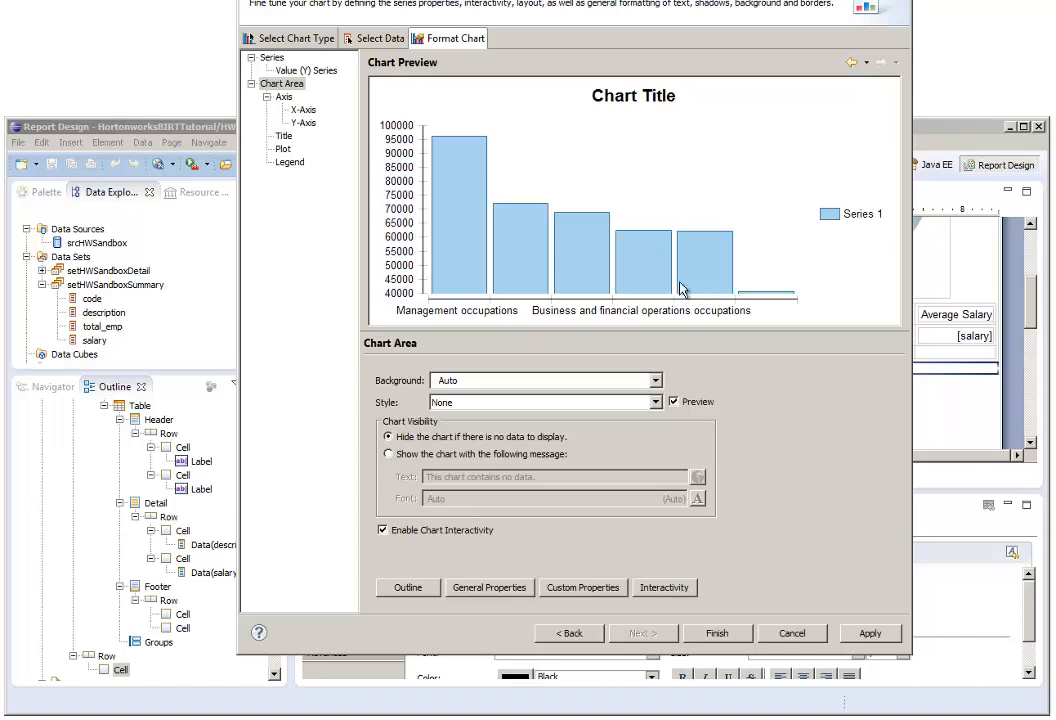
- Rotate the X-axis labels of the bar chart to 45 degrees
click(311, 113)
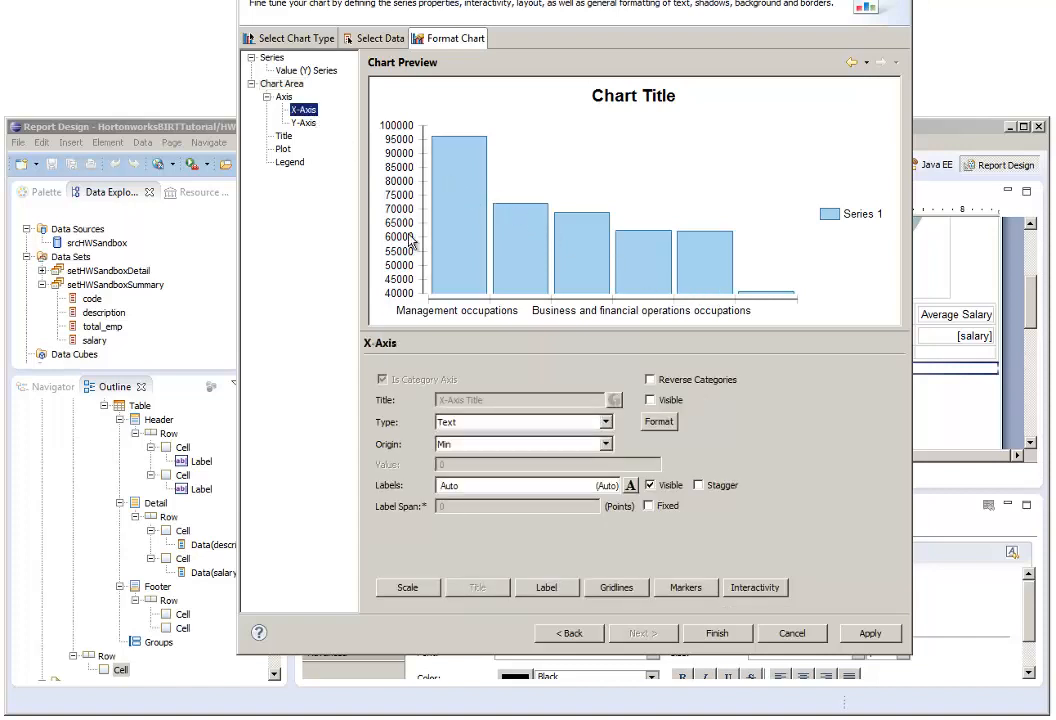
click(630, 486)
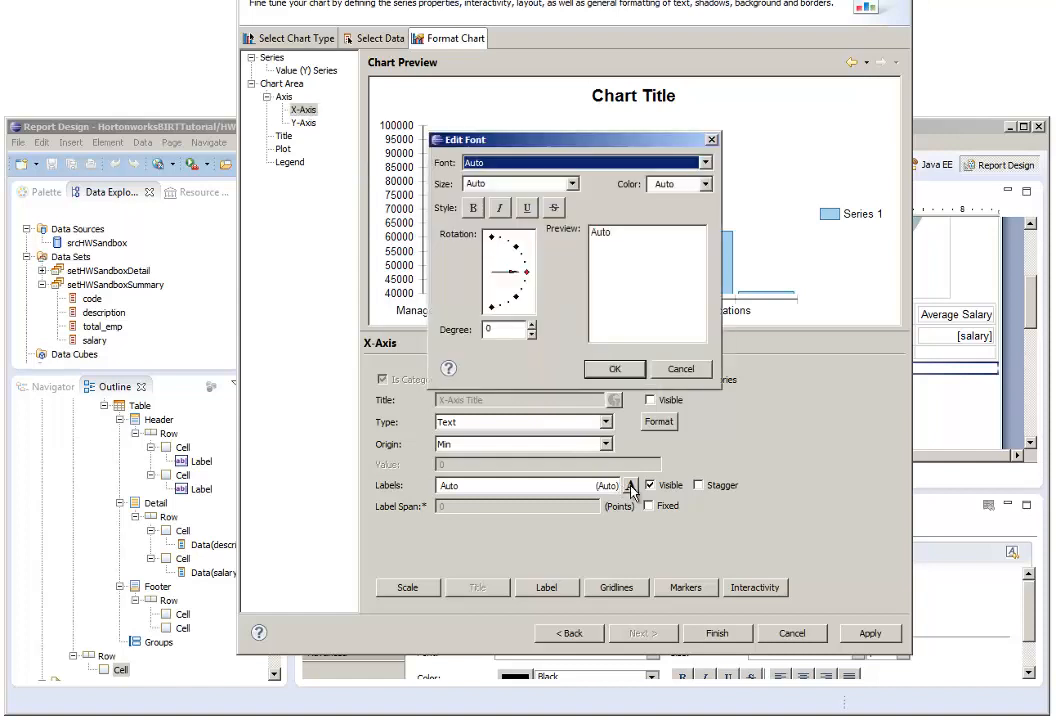
double_click(513, 335)
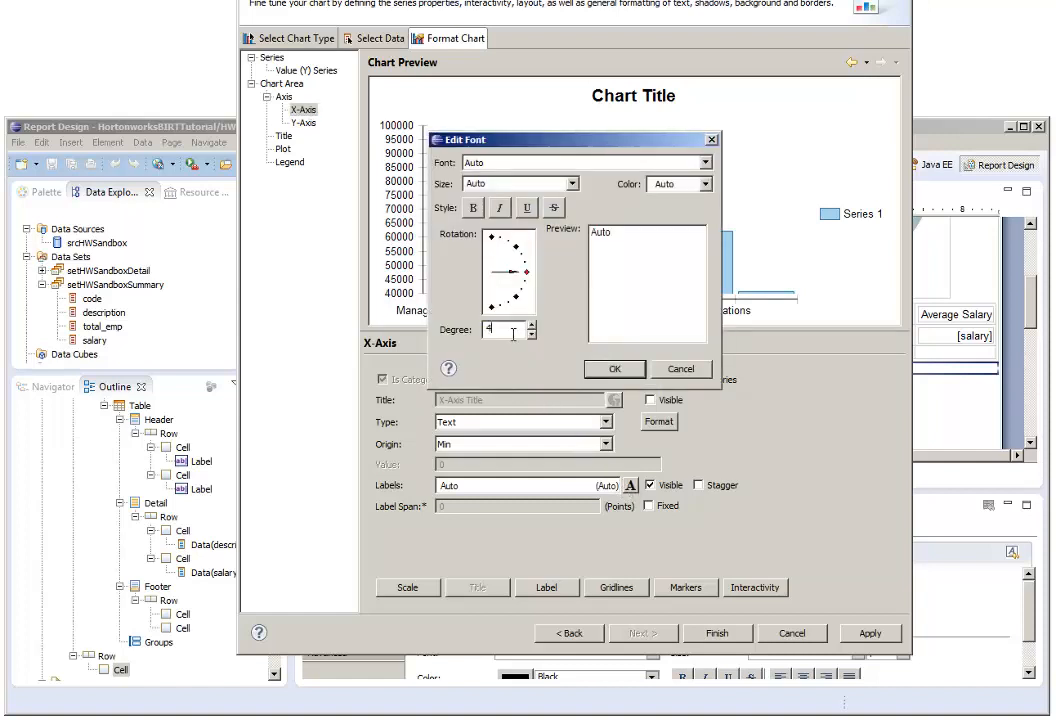
click(611, 370)
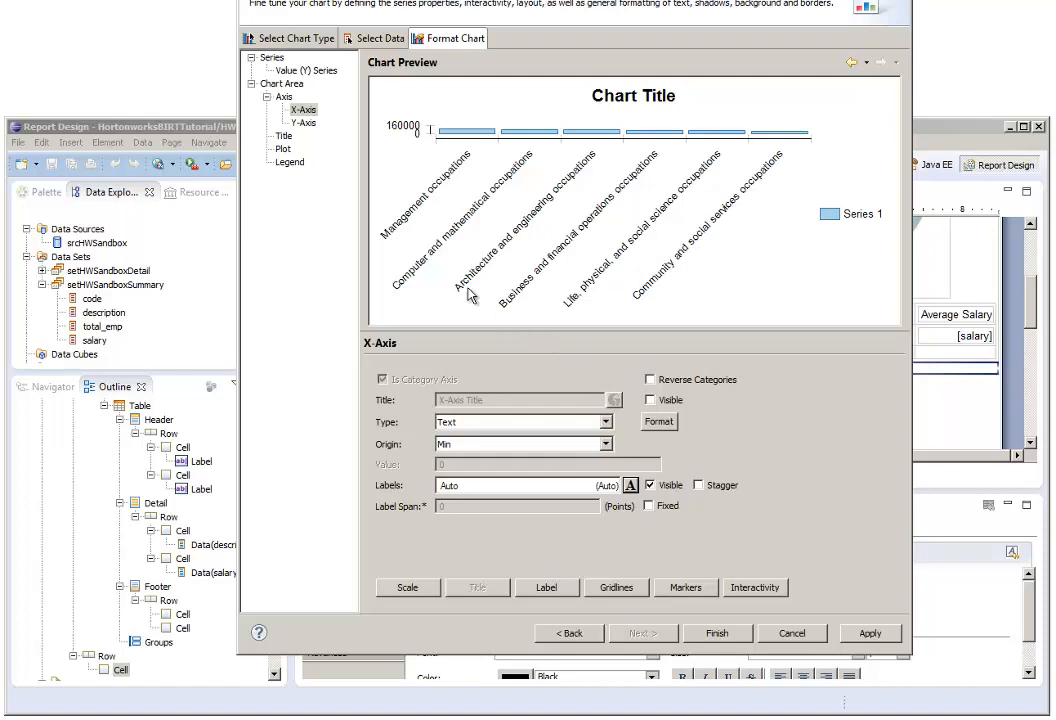
- Format the Y-axis as standard numbers with a "$" prefix and 0 fraction digits
click(311, 128)
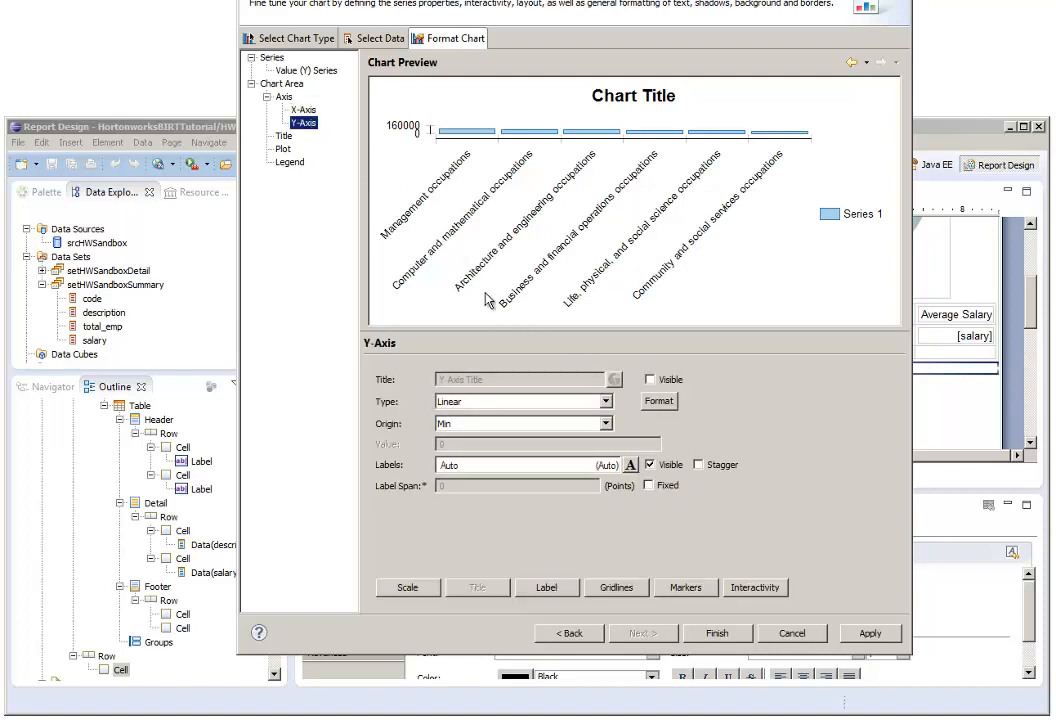
click(655, 403)
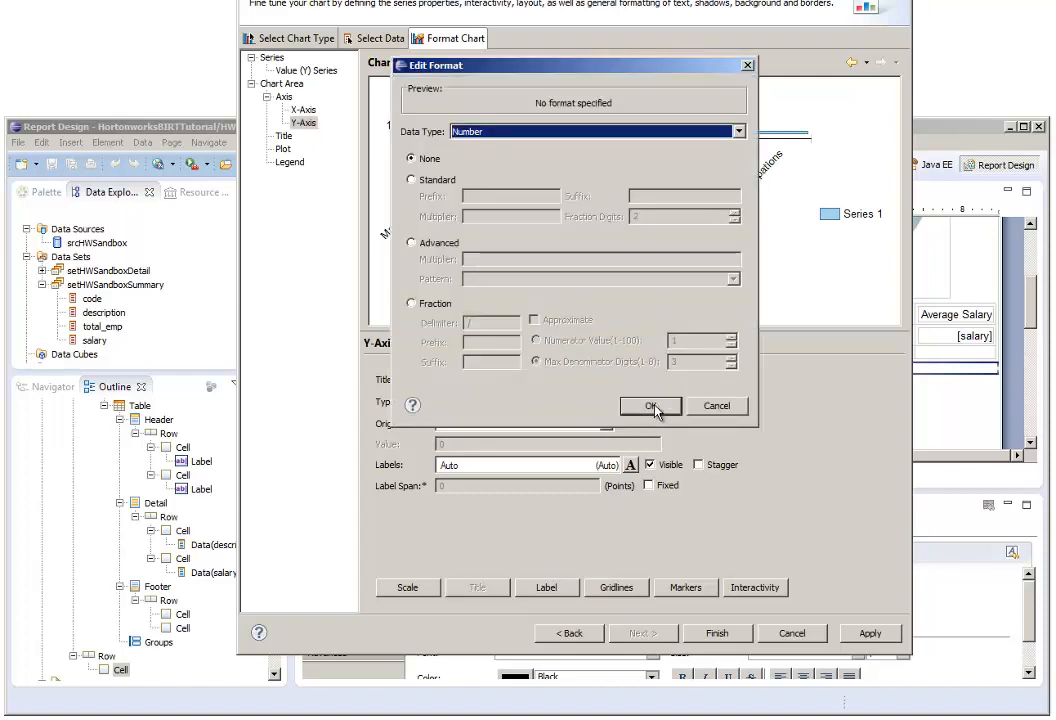
click(739, 132)
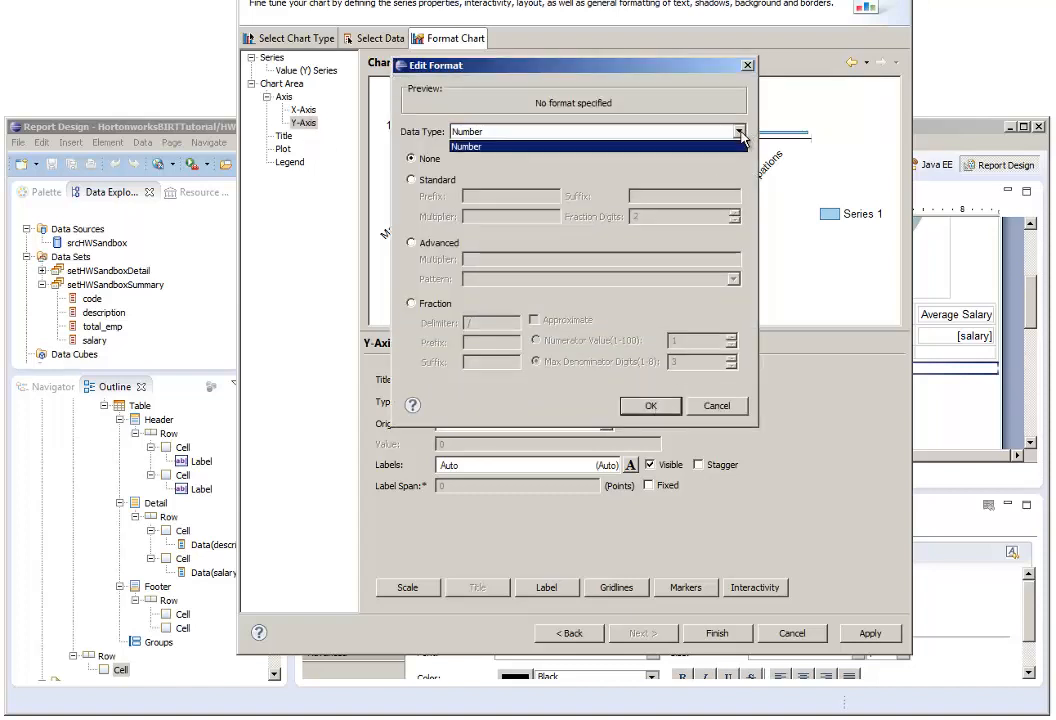
click(678, 148)
click(449, 181)
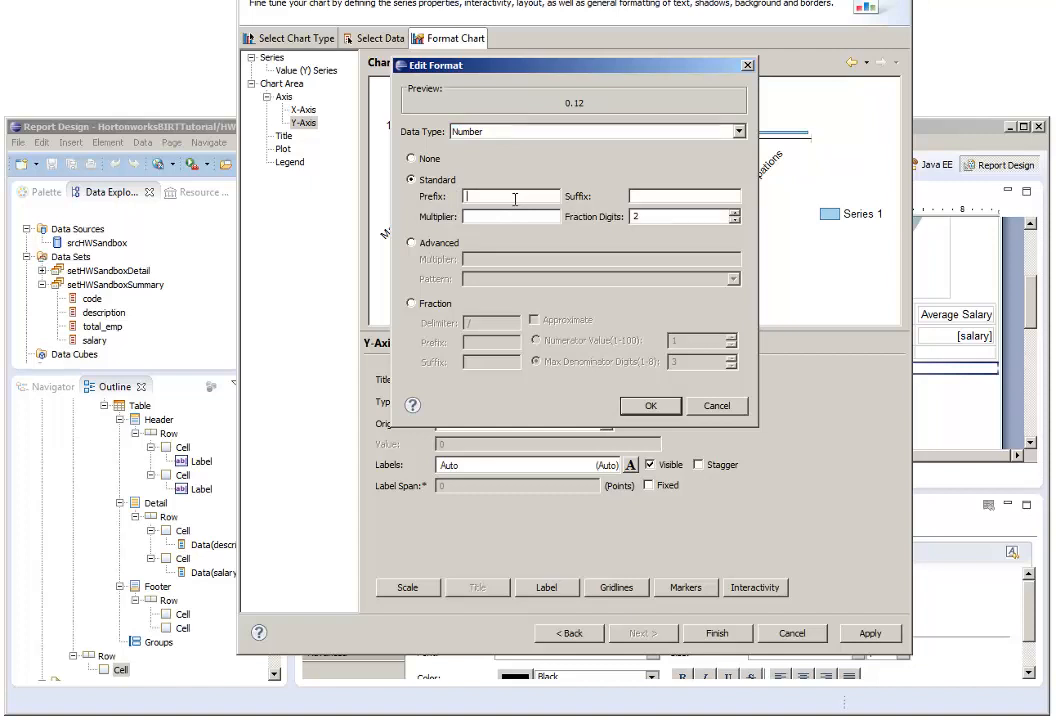
click(515, 199)
text($)
click(735, 222)
click(735, 222)
click(651, 406)
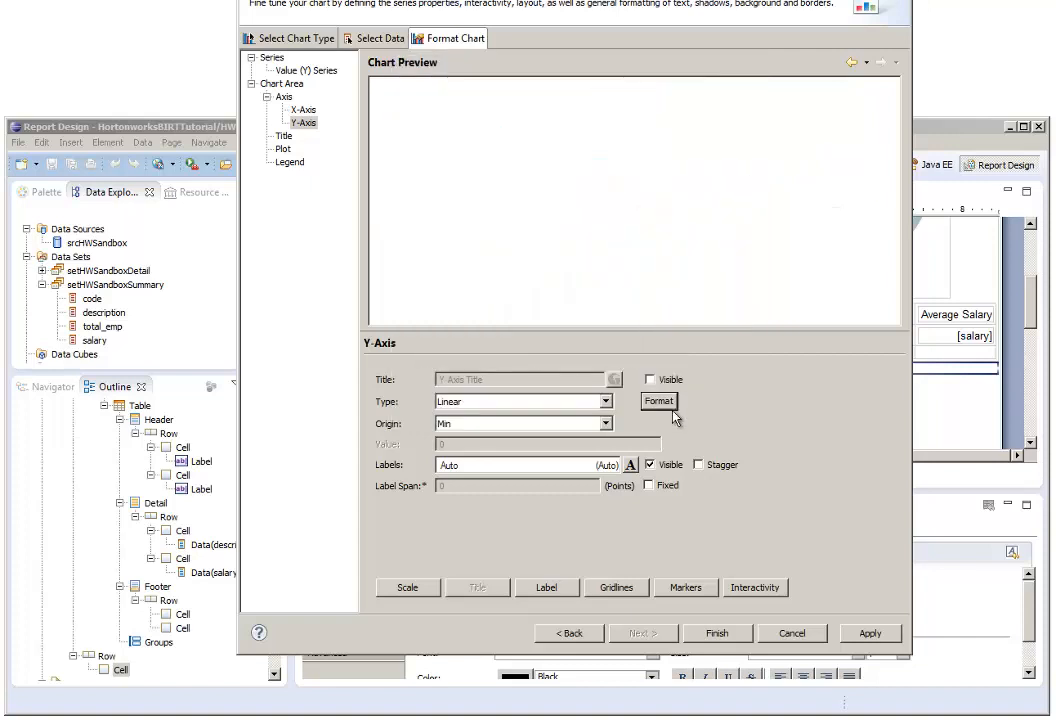
- Show the major gridlines of the bar chart's Y-axis
click(637, 592)
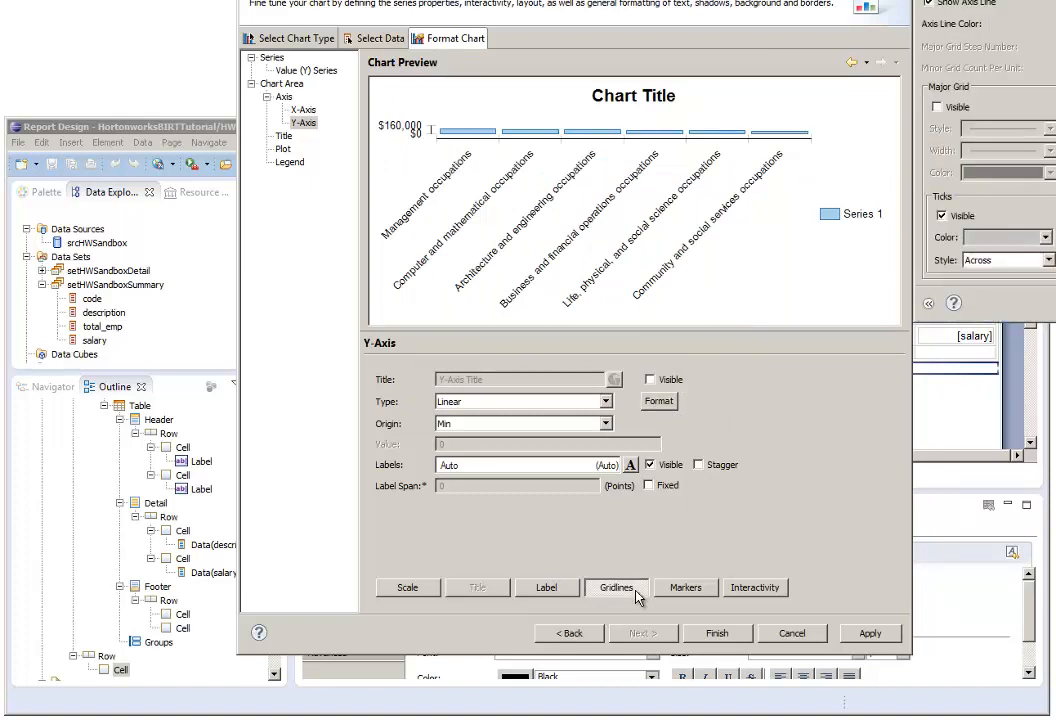
drag(990, 0, 778, 130)
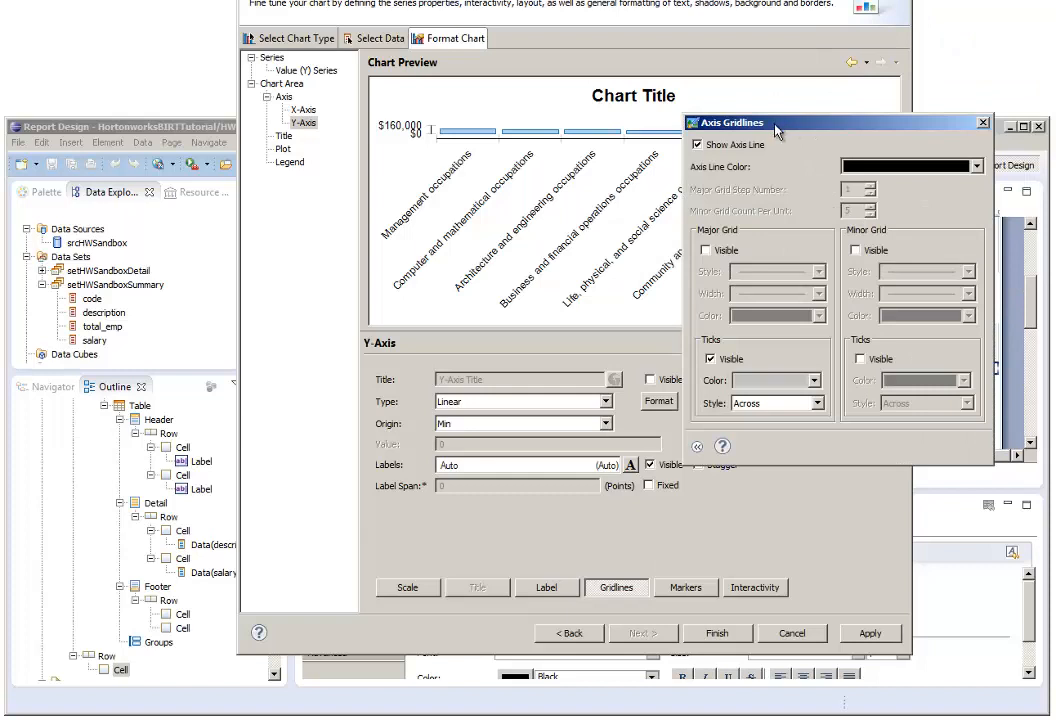
click(706, 252)
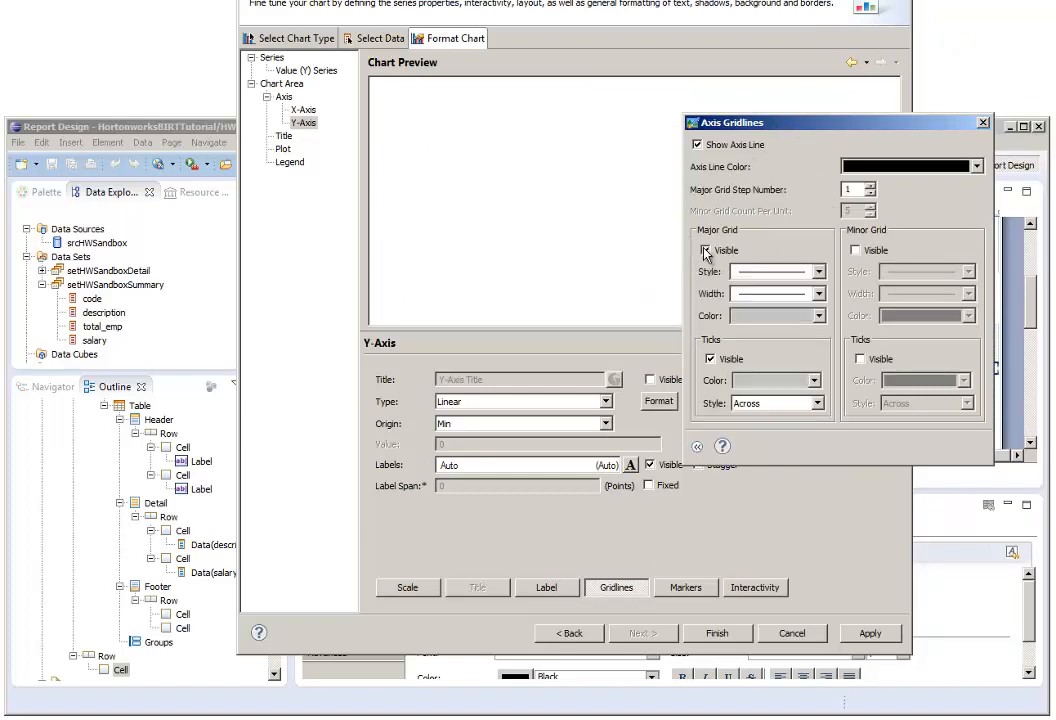
click(697, 449)
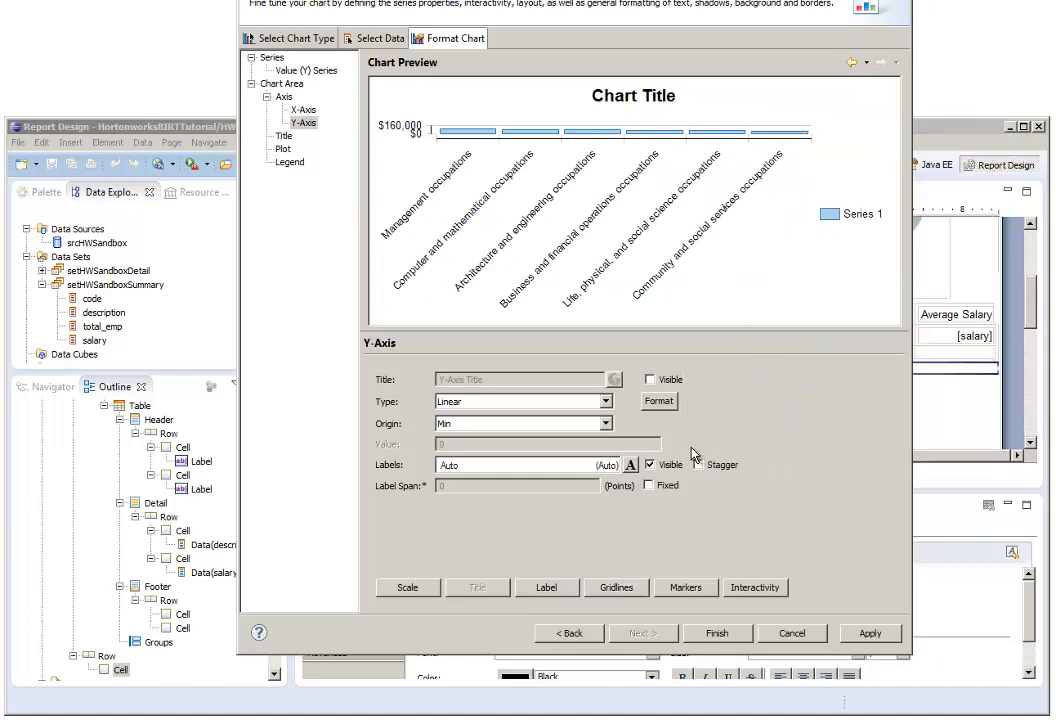
- Set the bar chart's title to "Average Salary per Occupation Classification"
click(285, 137)
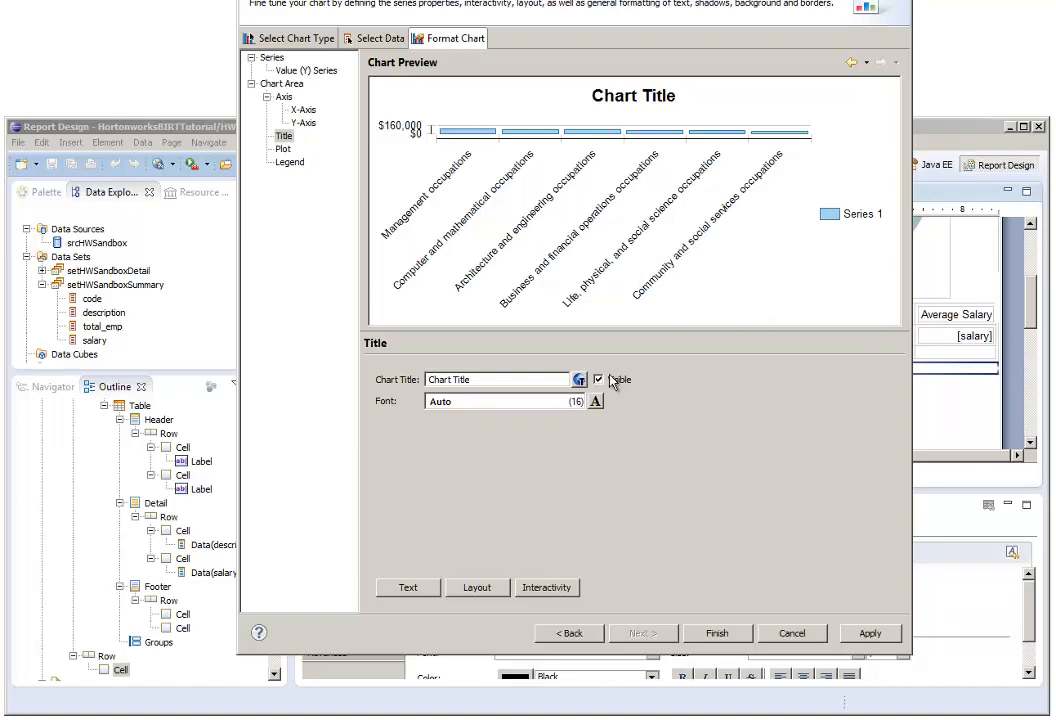
double_click(549, 381)
click(549, 381)
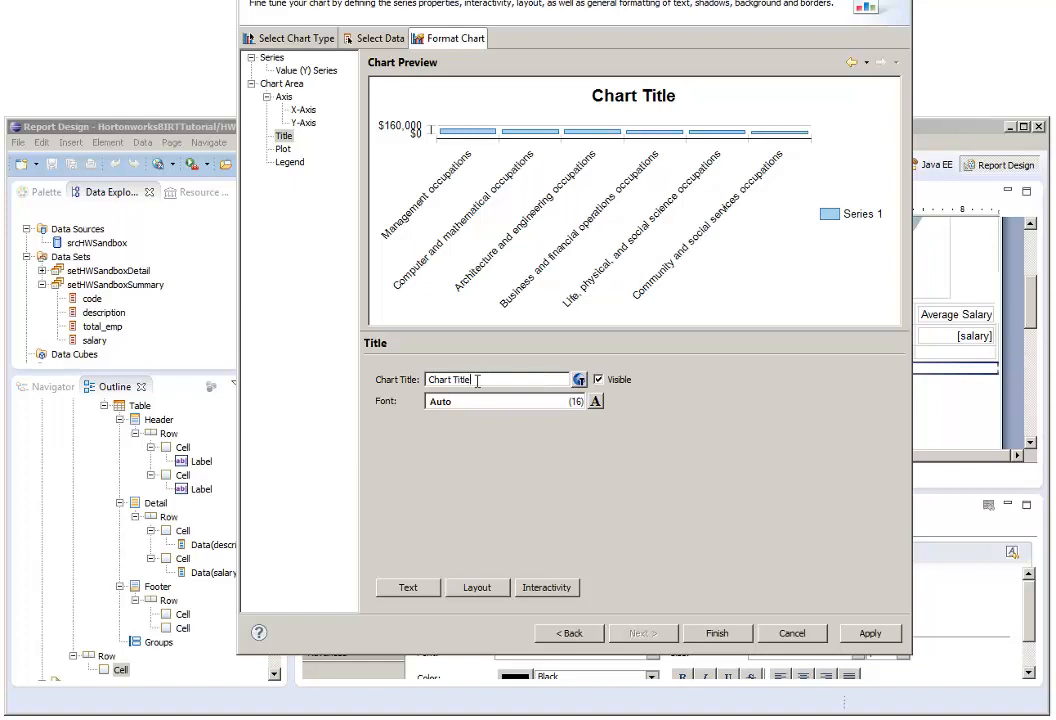
drag(477, 381, 422, 392)
key(ctrl+v)
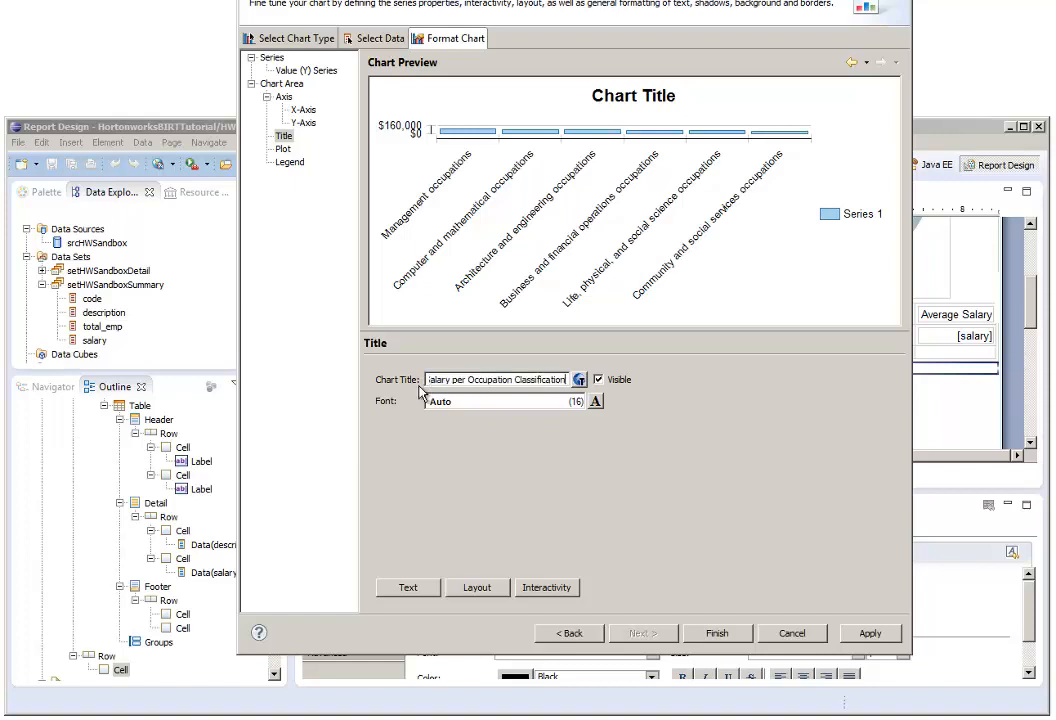
- Set the chart title's font size to 10
click(595, 403)
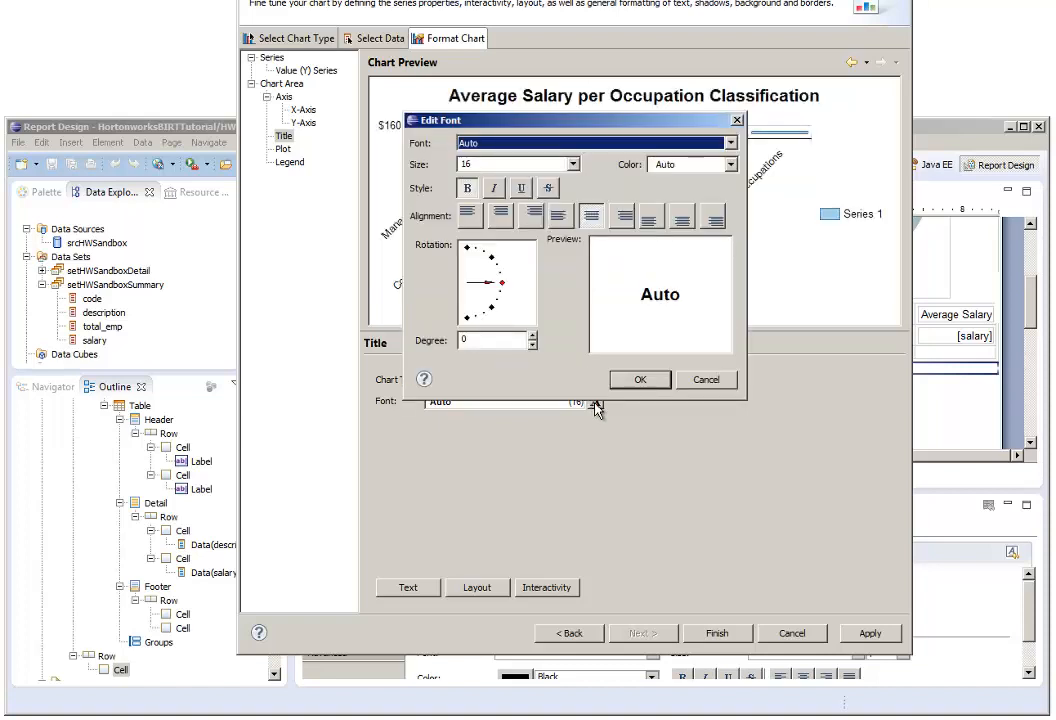
click(574, 165)
click(542, 203)
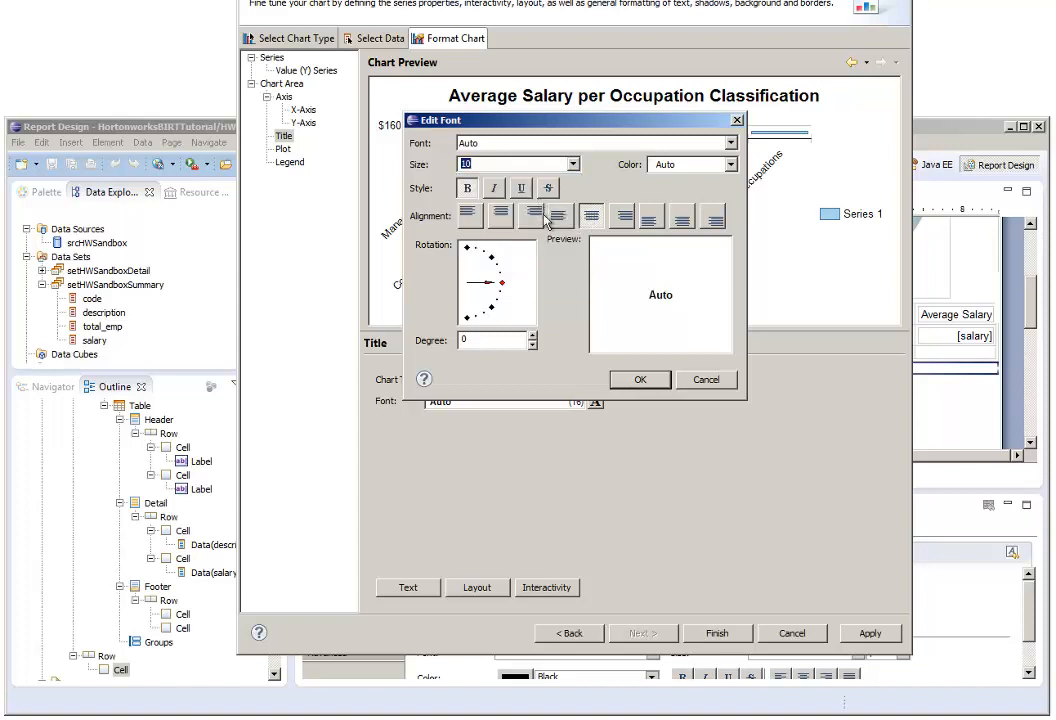
- Apply font size 10 to the chart title, hide the chart's legend and finish editing the chart
click(638, 381)
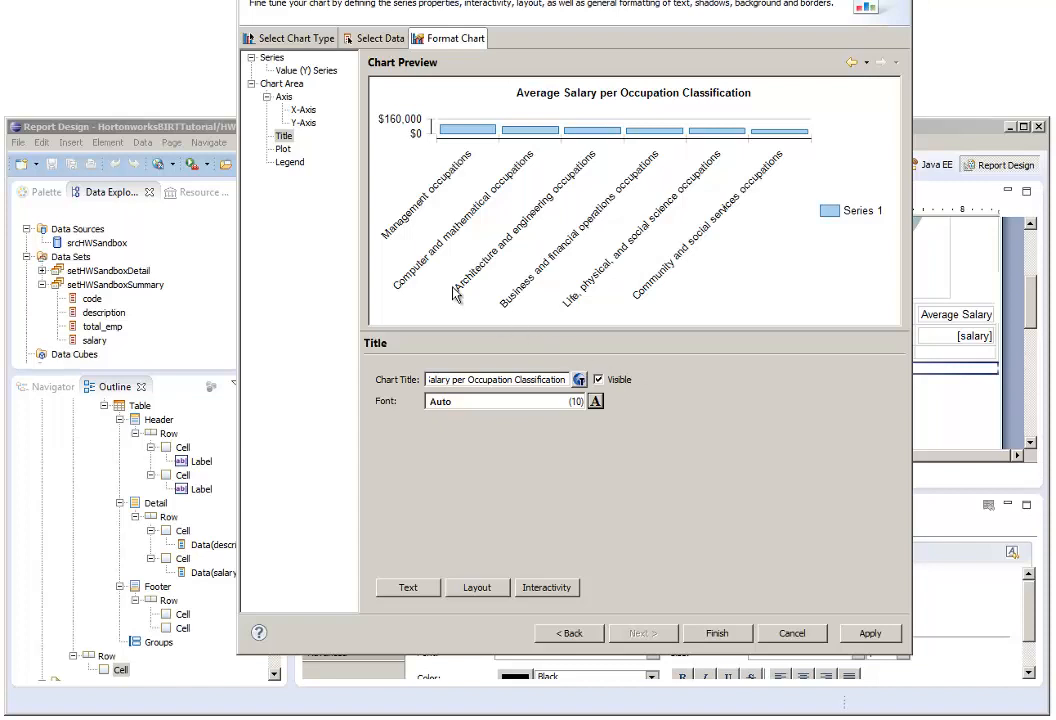
click(290, 163)
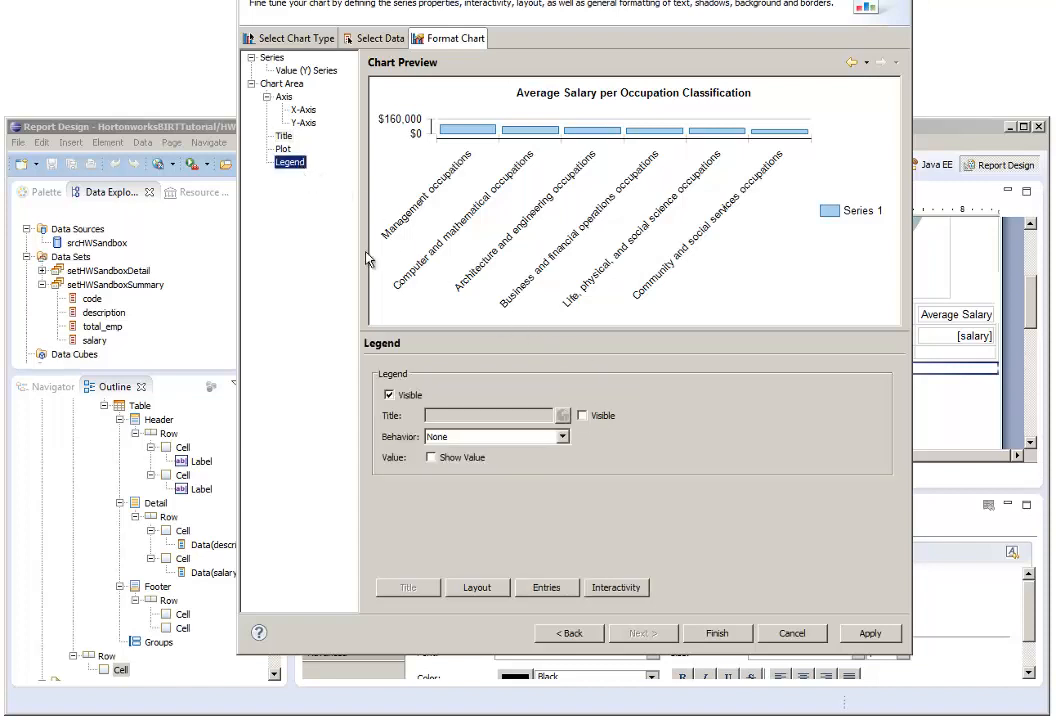
click(390, 396)
click(390, 396)
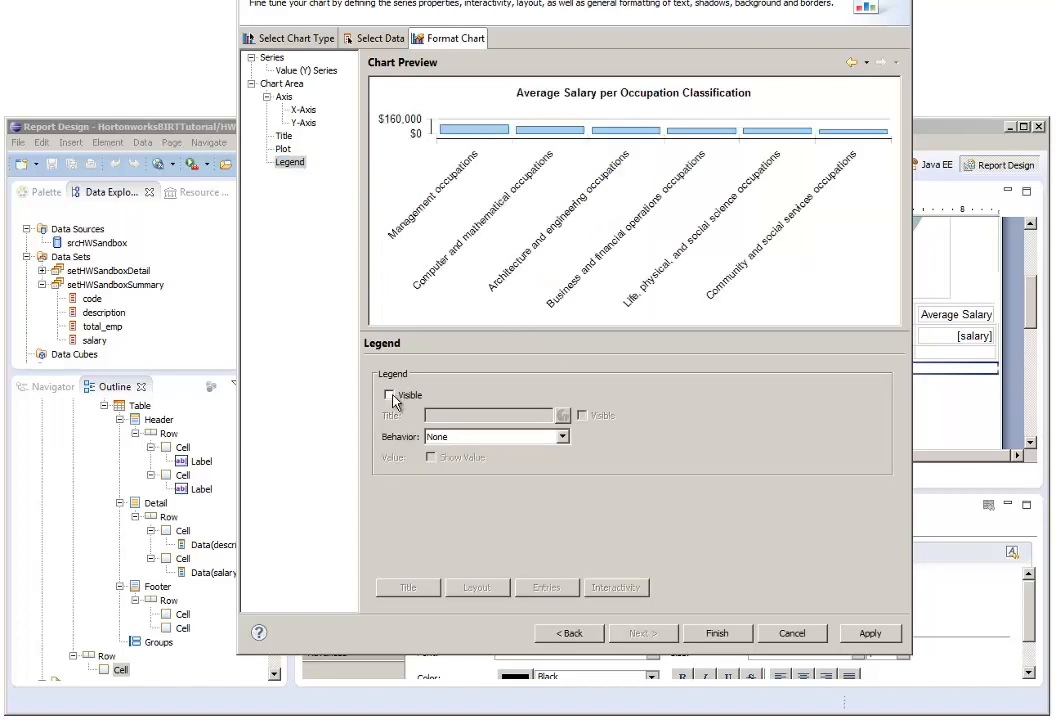
click(866, 634)
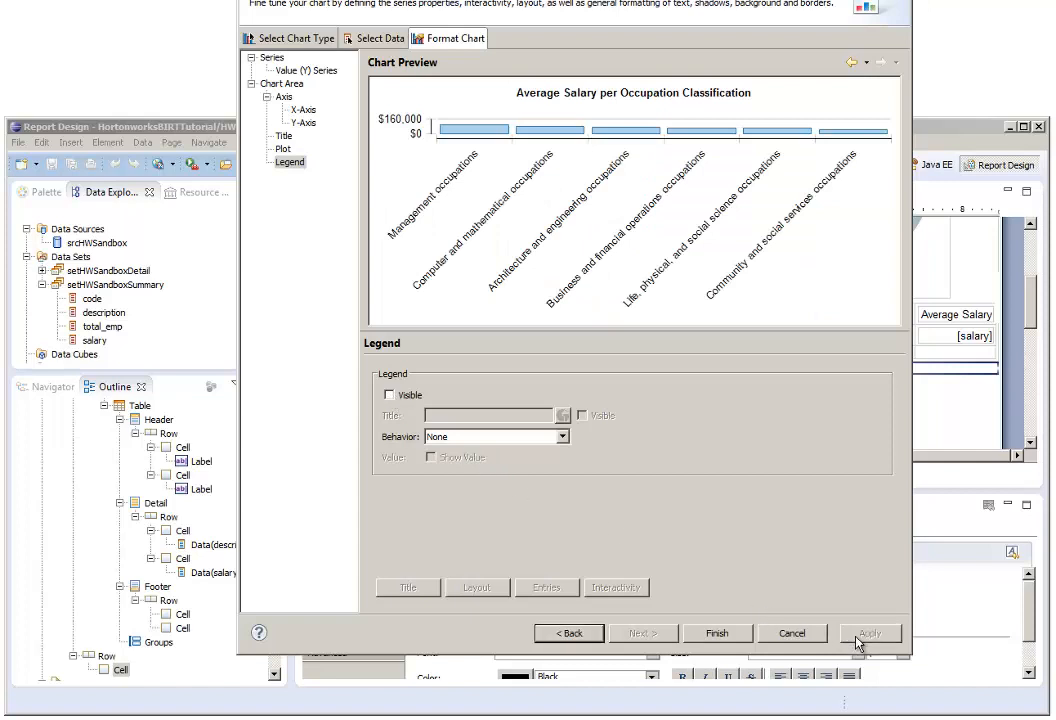
click(728, 640)
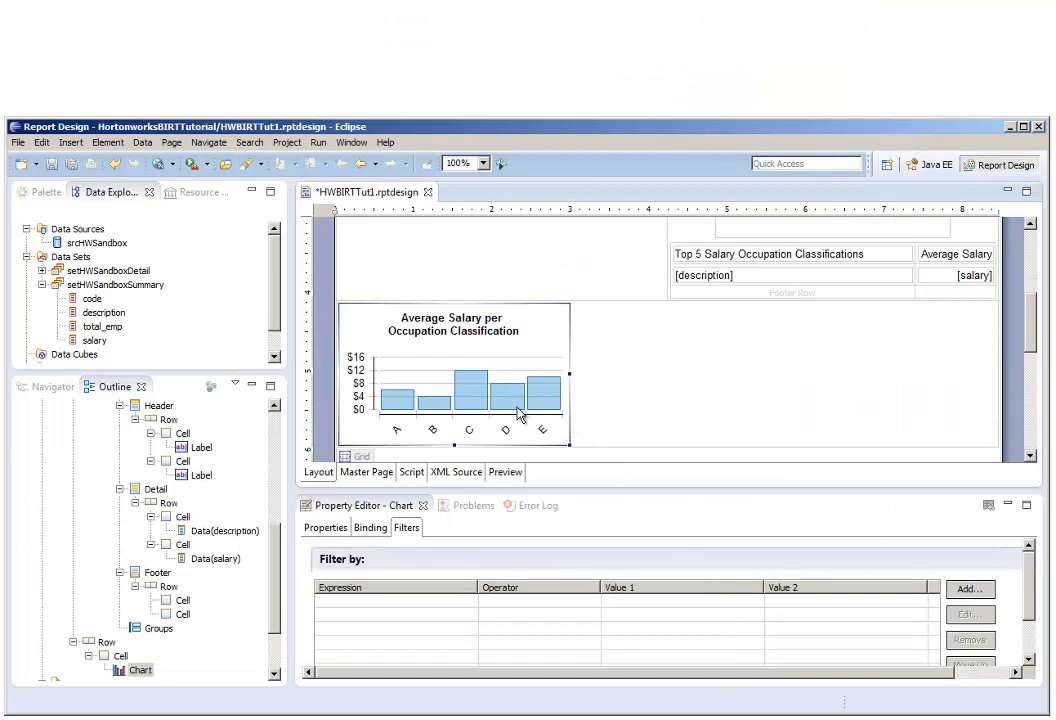
- Set the width of the Average Salary per Occupation Classification chart to 8 in
click(328, 530)
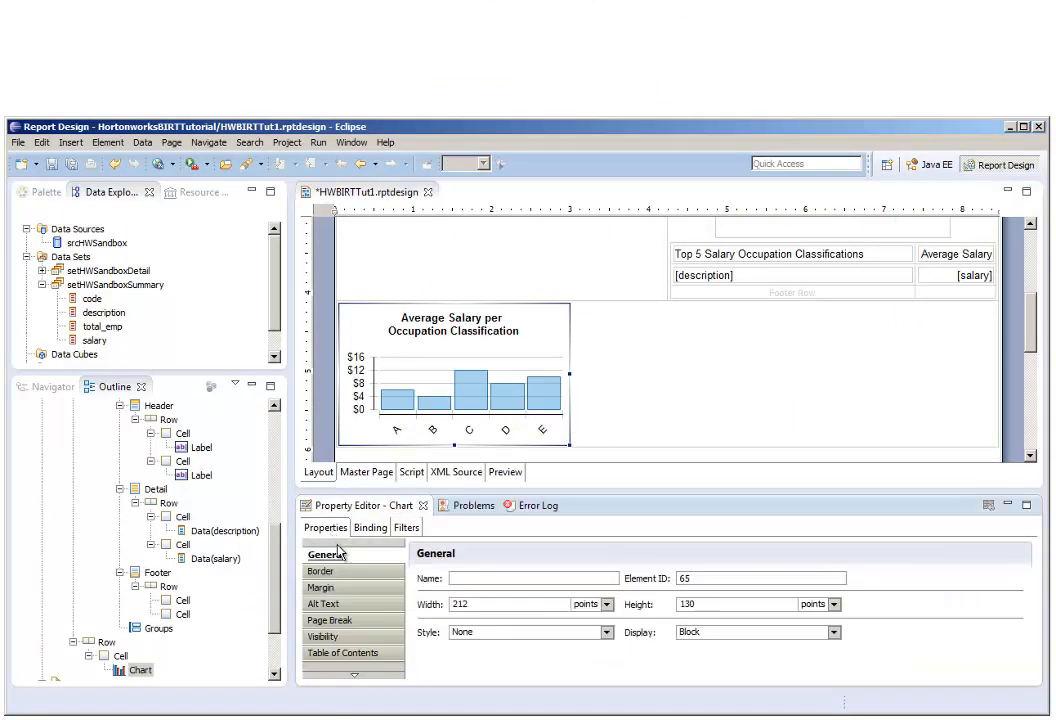
click(494, 606)
drag(494, 606, 420, 601)
text(8)
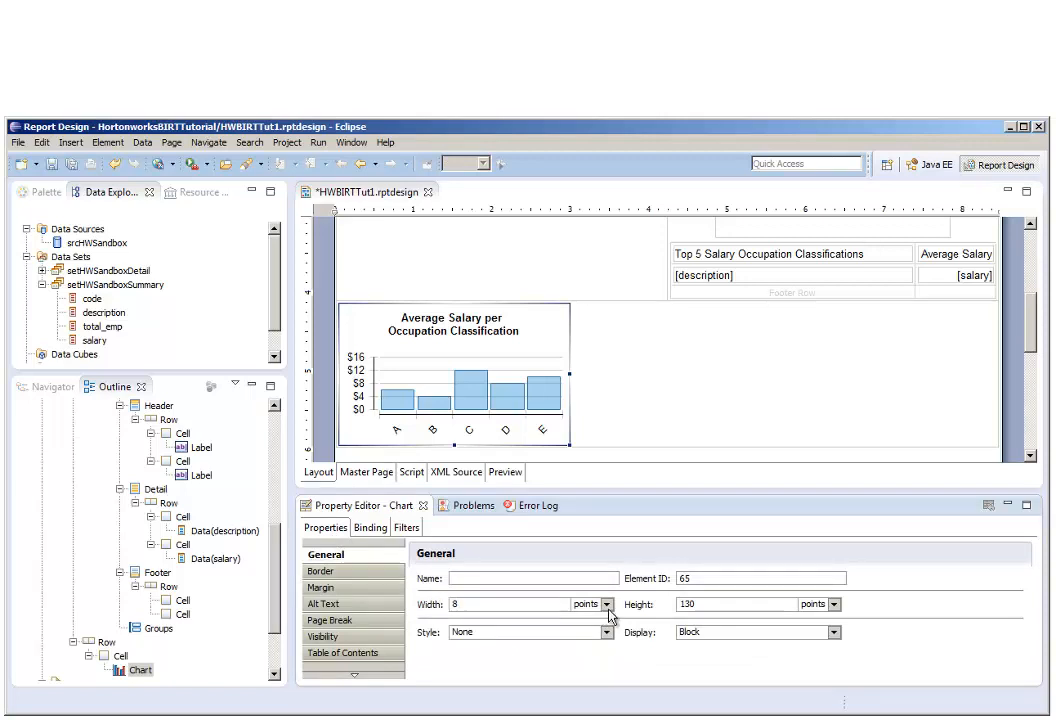
click(606, 604)
click(595, 629)
- Set the bar chart's height to 5.25 in and save the report design
click(688, 605)
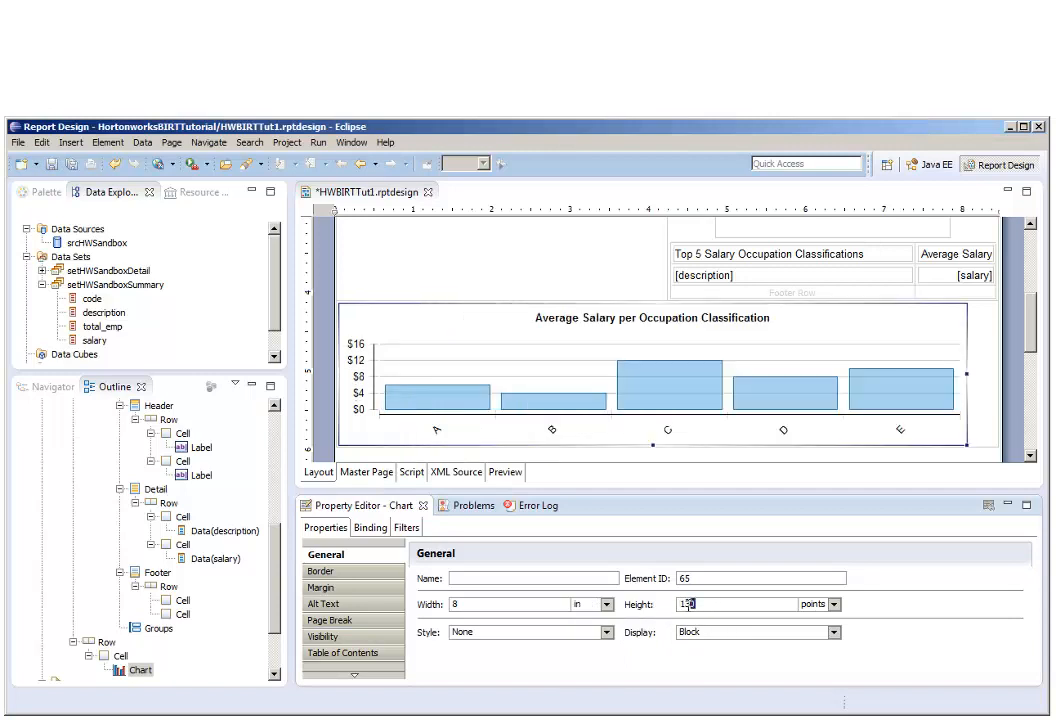
drag(688, 607, 658, 614)
text(5.25)
click(832, 607)
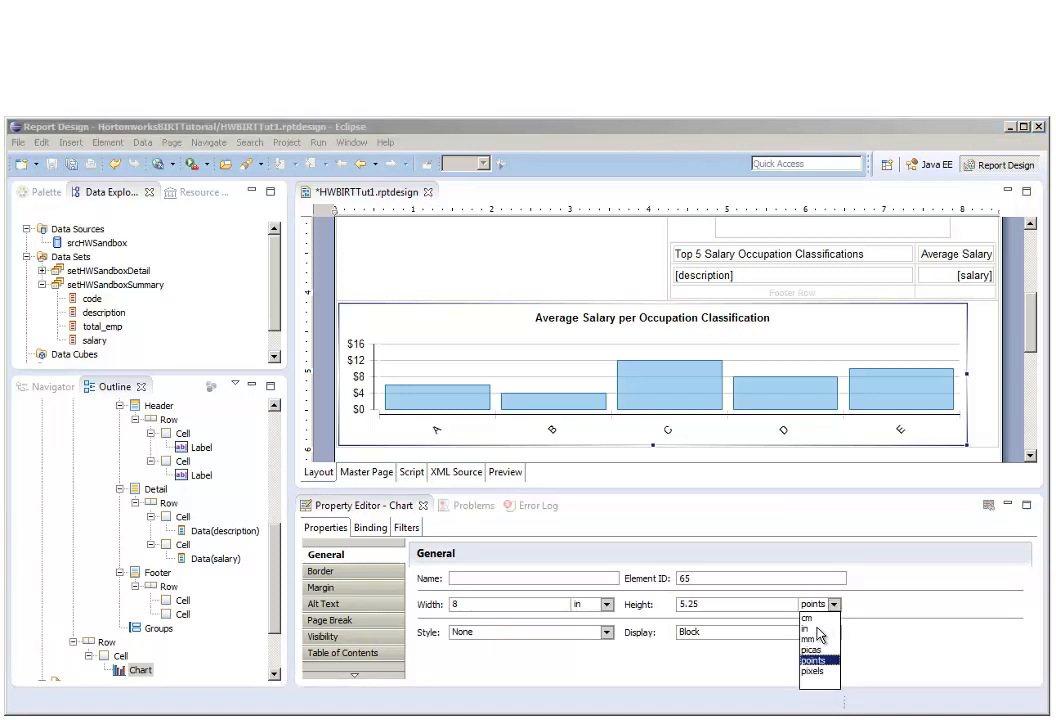
click(818, 629)
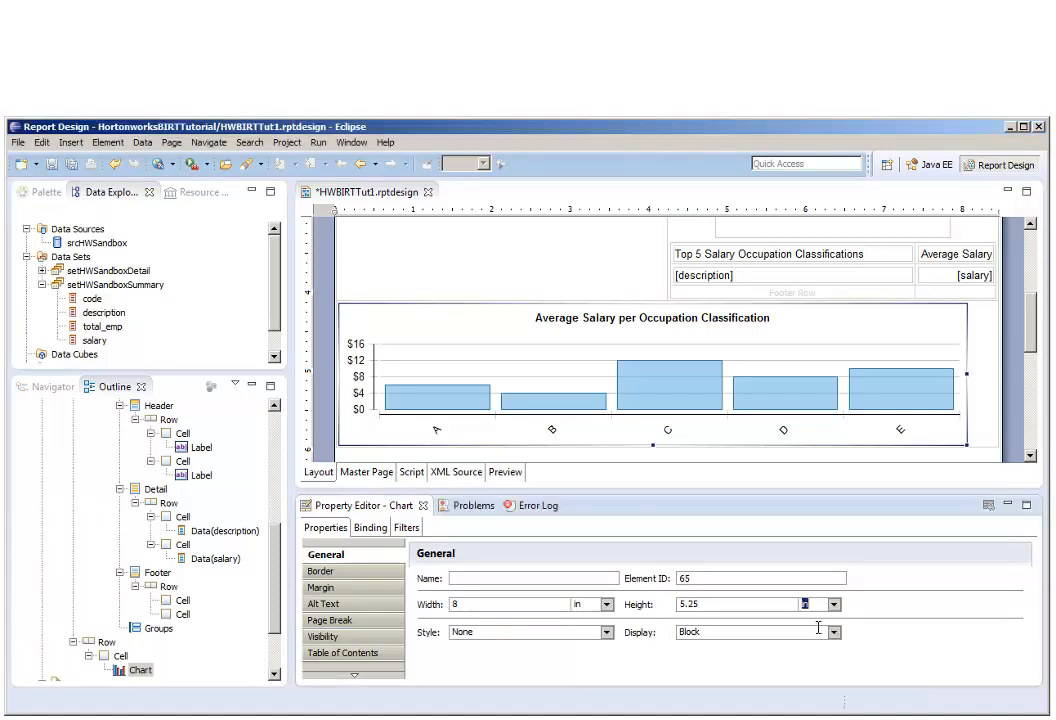
click(738, 578)
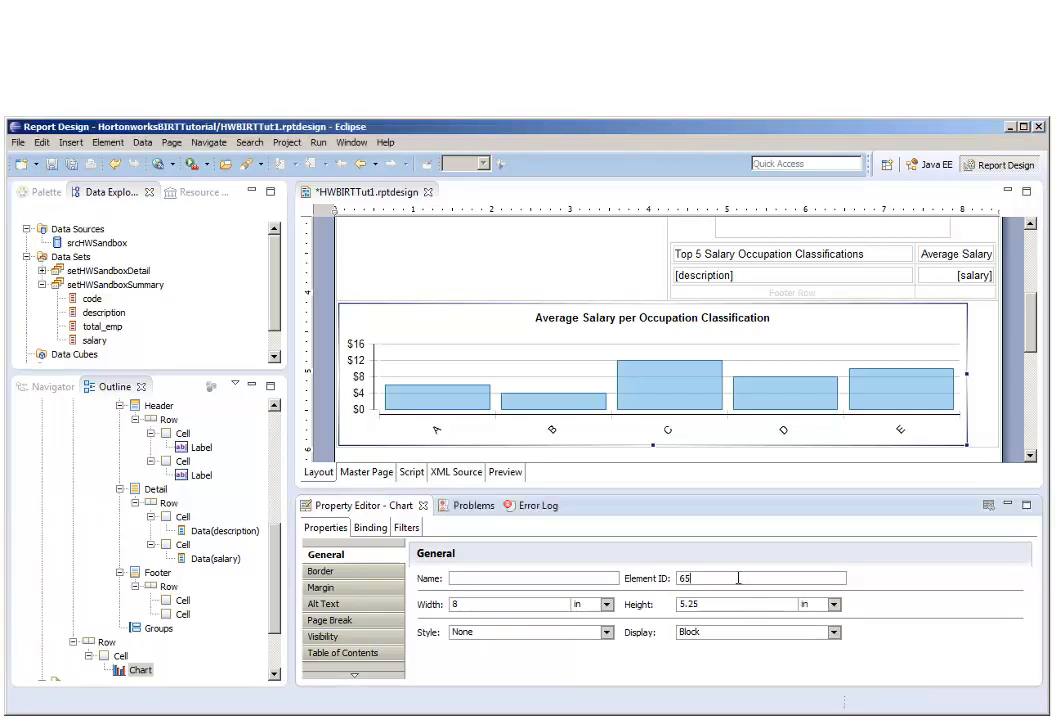
click(72, 166)
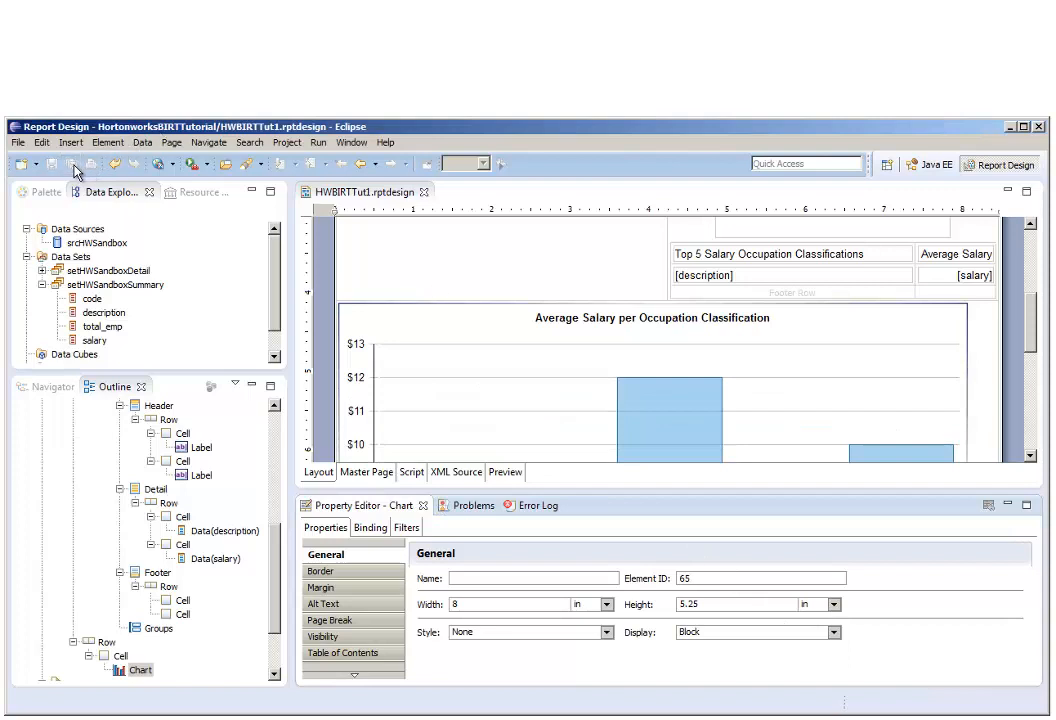
- Preview the report in the BIRT Report Viewer, examine the page with the resized bar chart, and close the preview
click(157, 165)
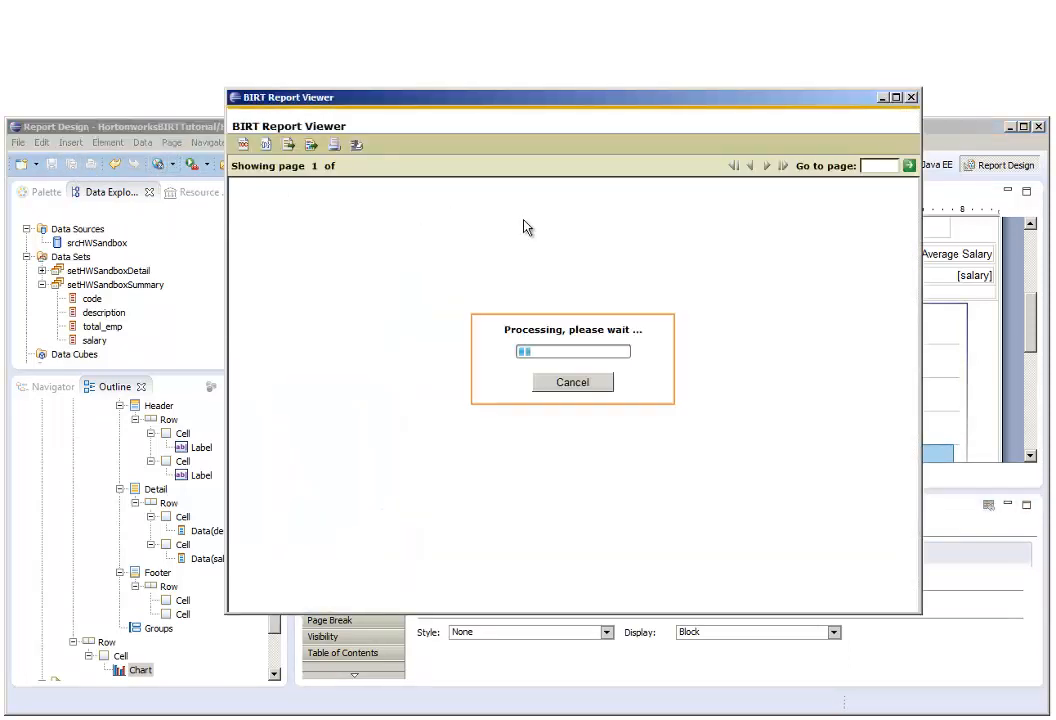
scroll(910, 260, down, 5)
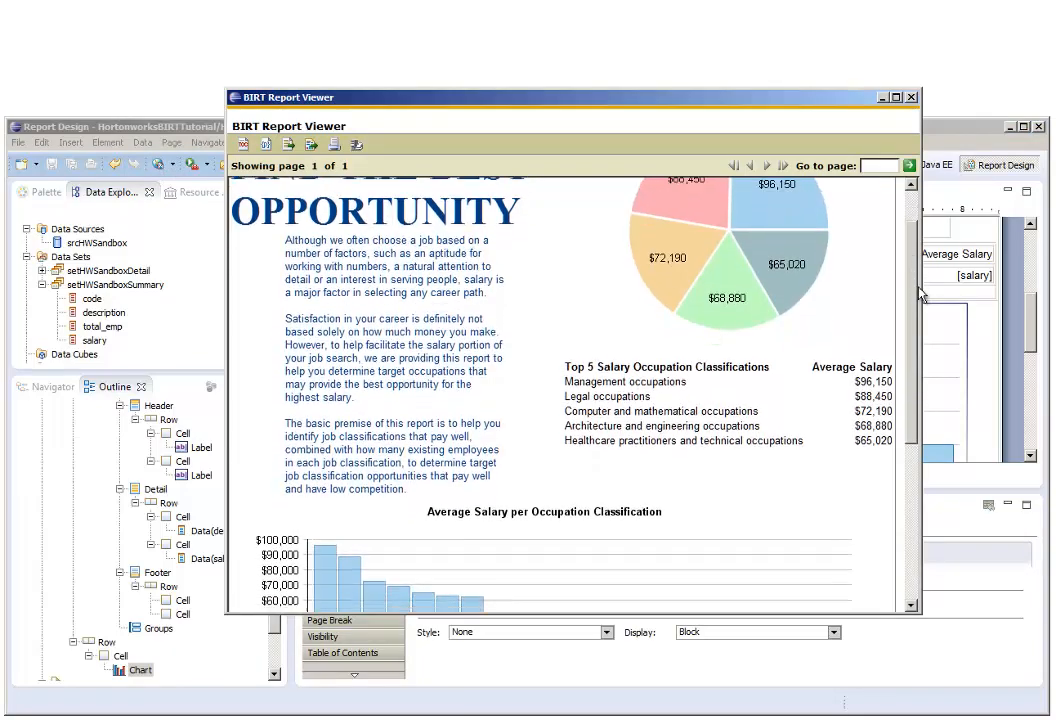
drag(926, 338, 922, 230)
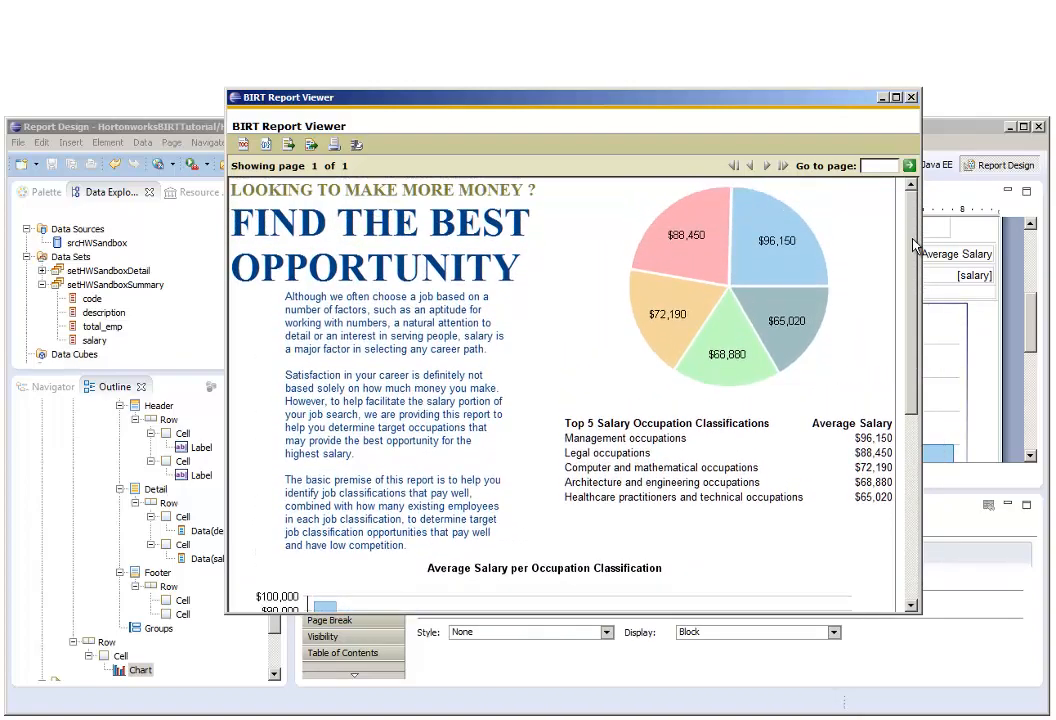
click(912, 99)
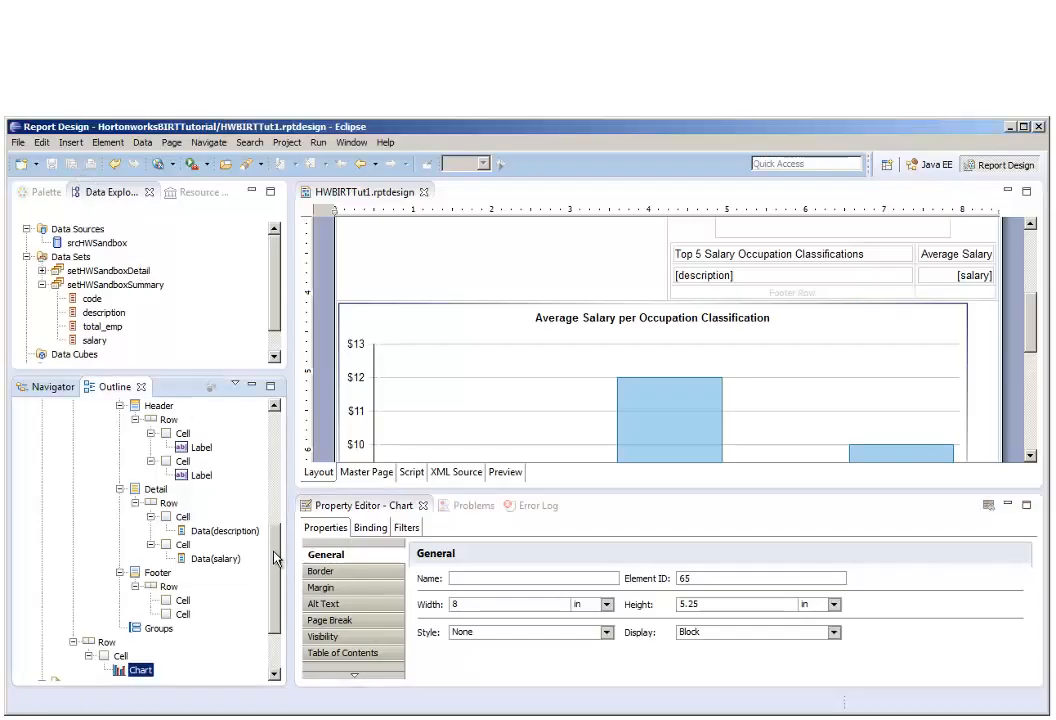
- Insert a table into the report Body with 4 columns, 1 detail row and the setHWSandboxDetail data set
drag(274, 557, 275, 482)
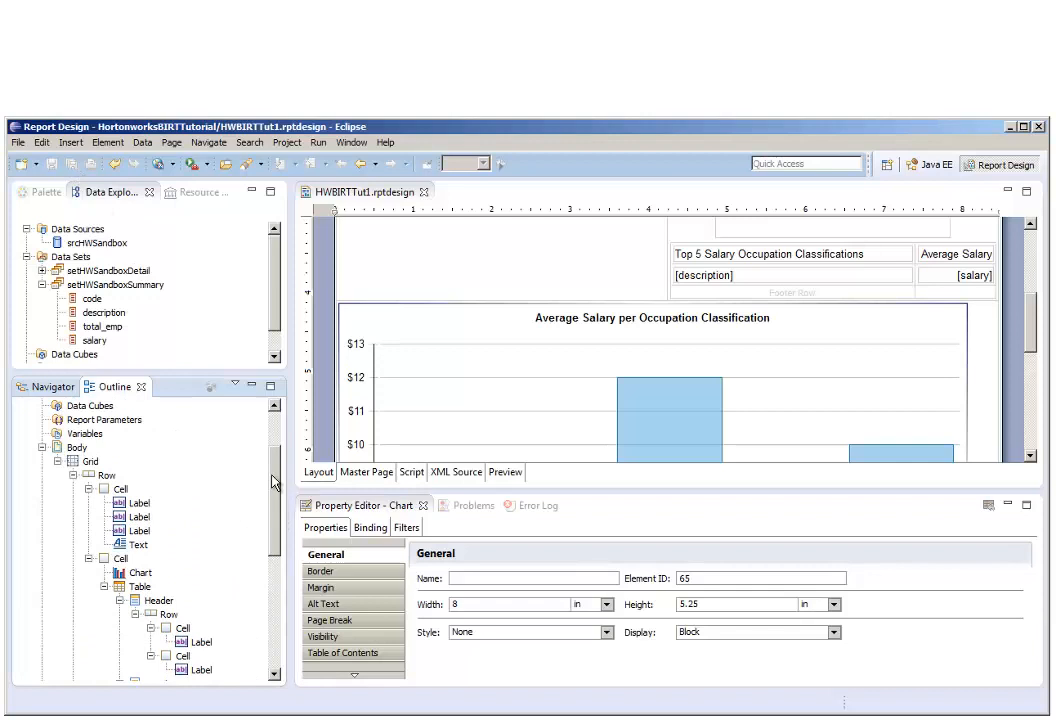
click(78, 448)
right_click(82, 449)
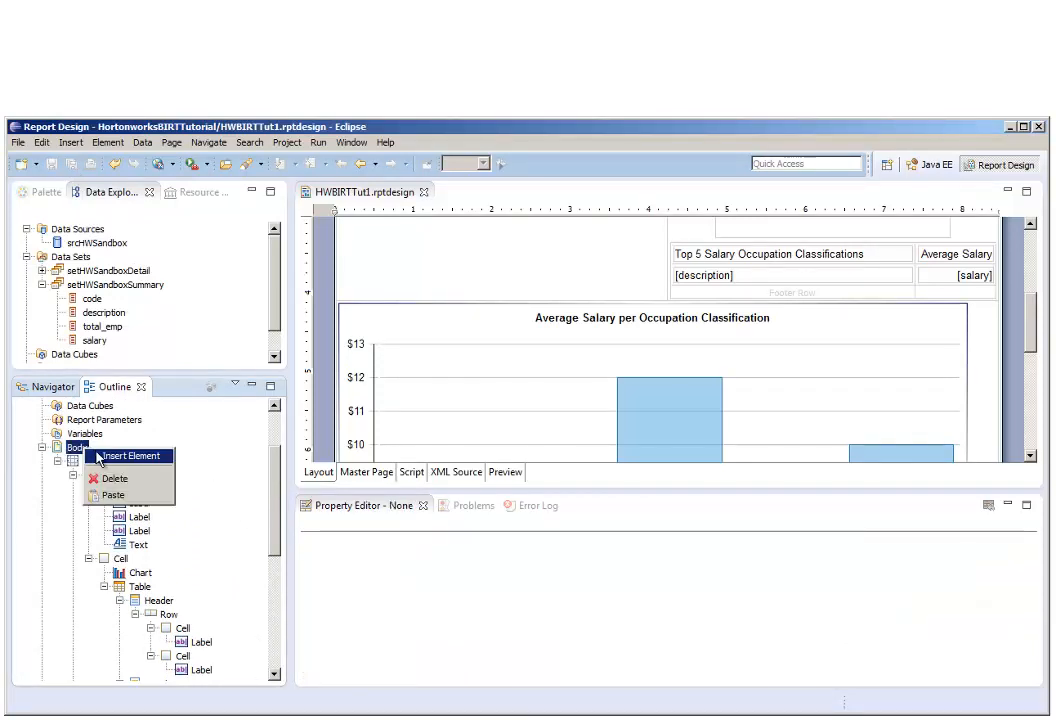
click(122, 456)
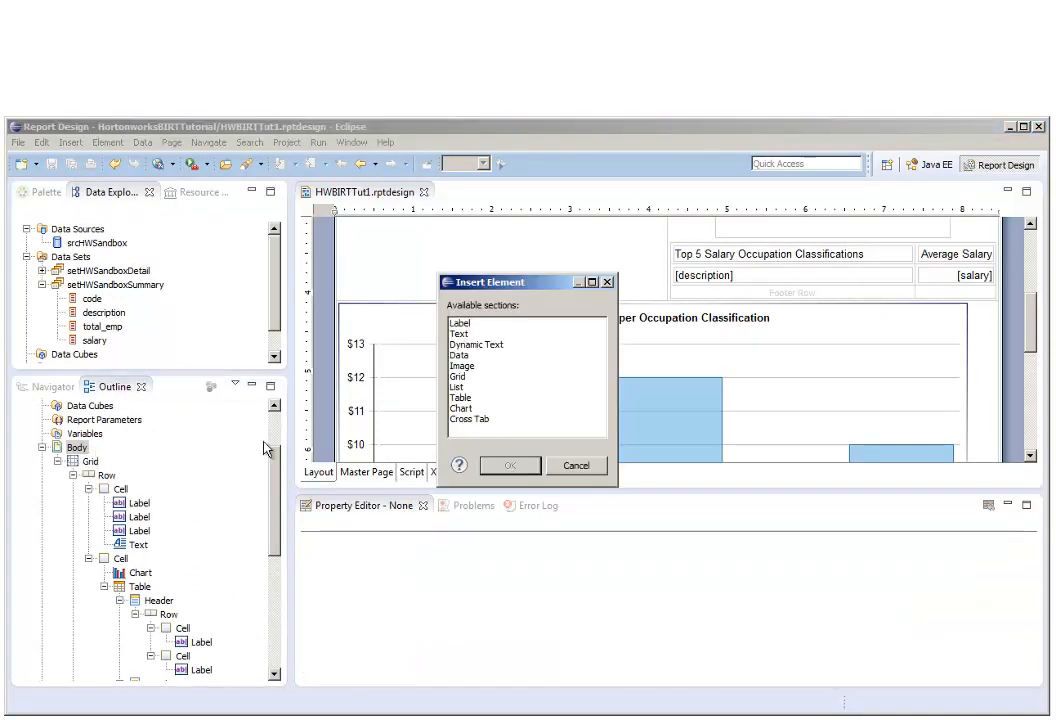
click(461, 399)
click(508, 465)
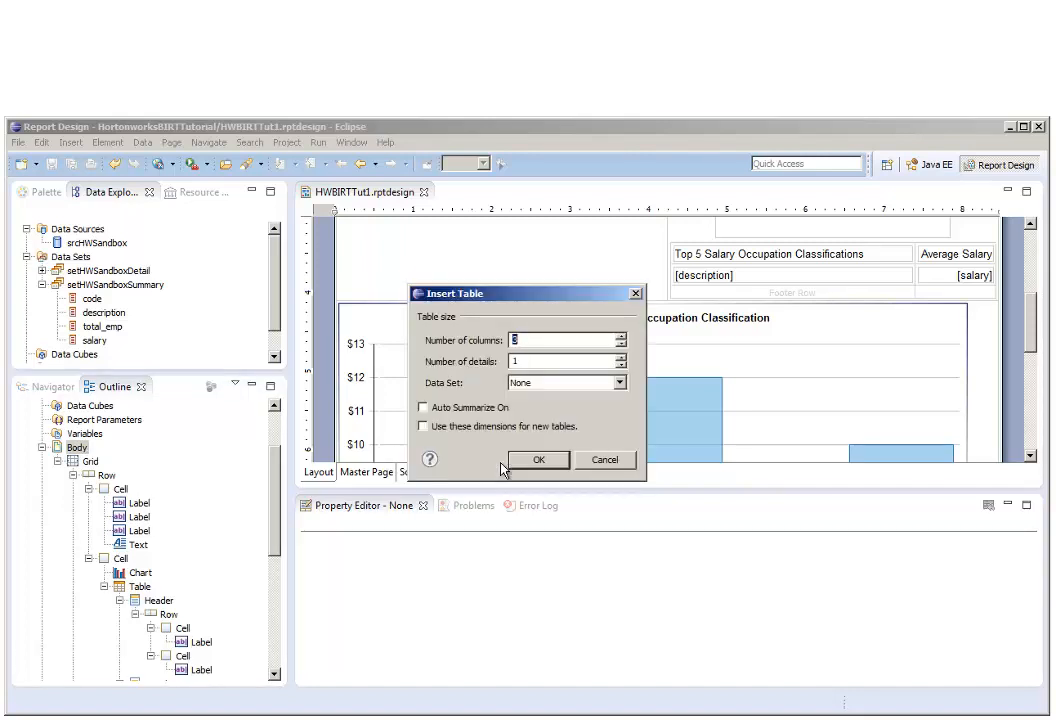
click(621, 337)
click(621, 383)
click(570, 409)
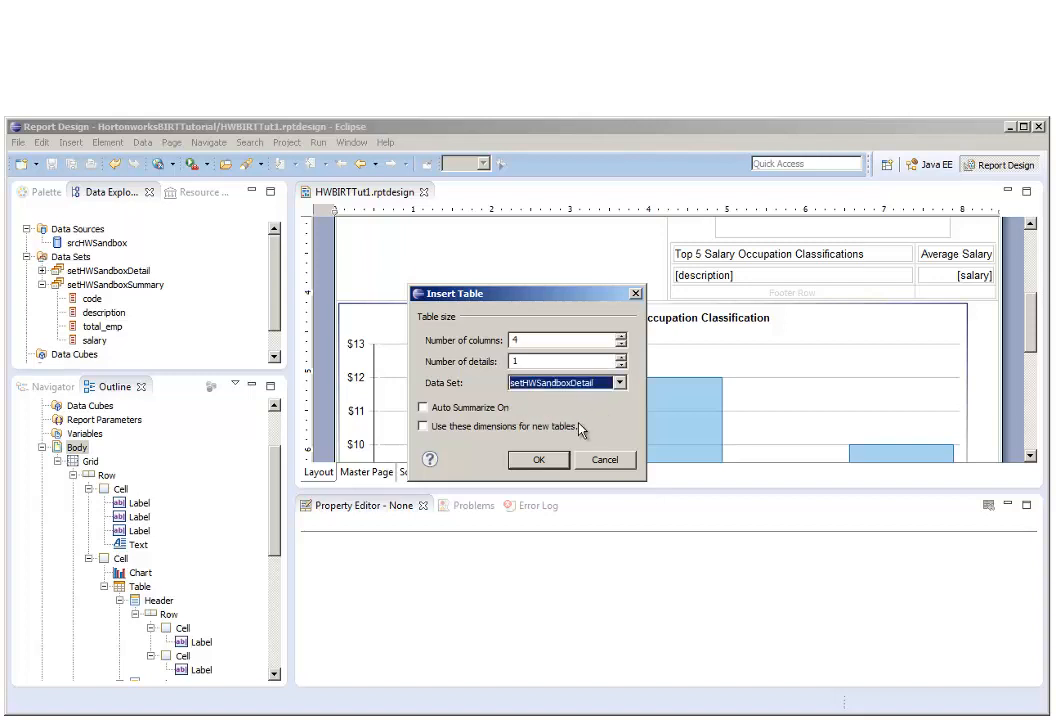
click(559, 460)
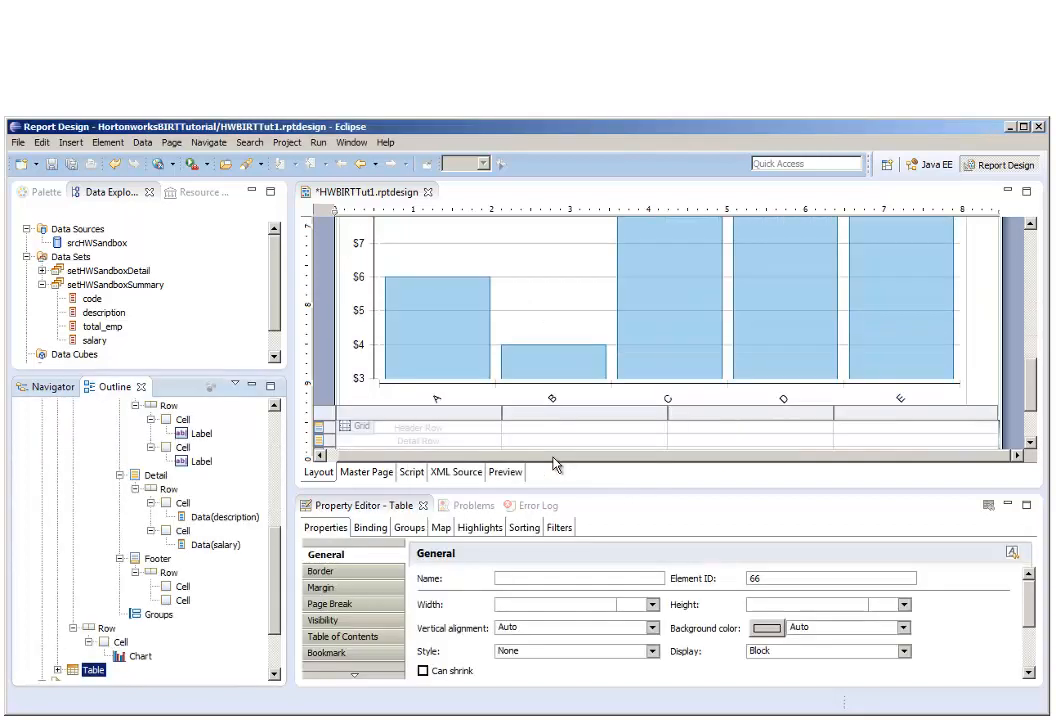
- Set the page break before the new table to Always
click(365, 605)
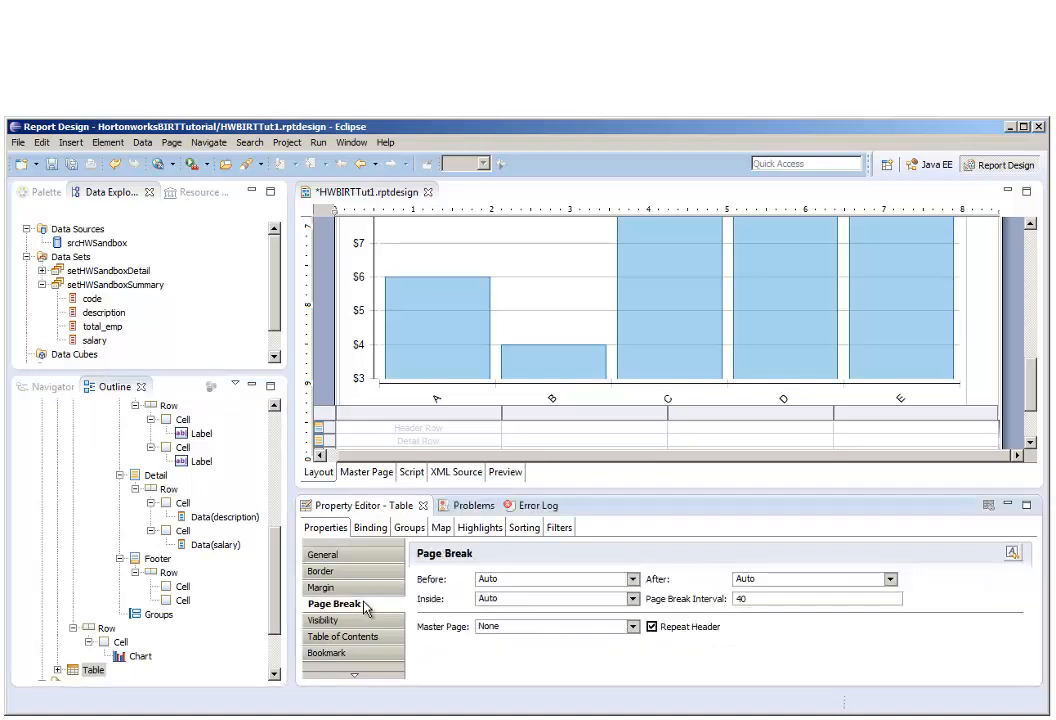
click(631, 579)
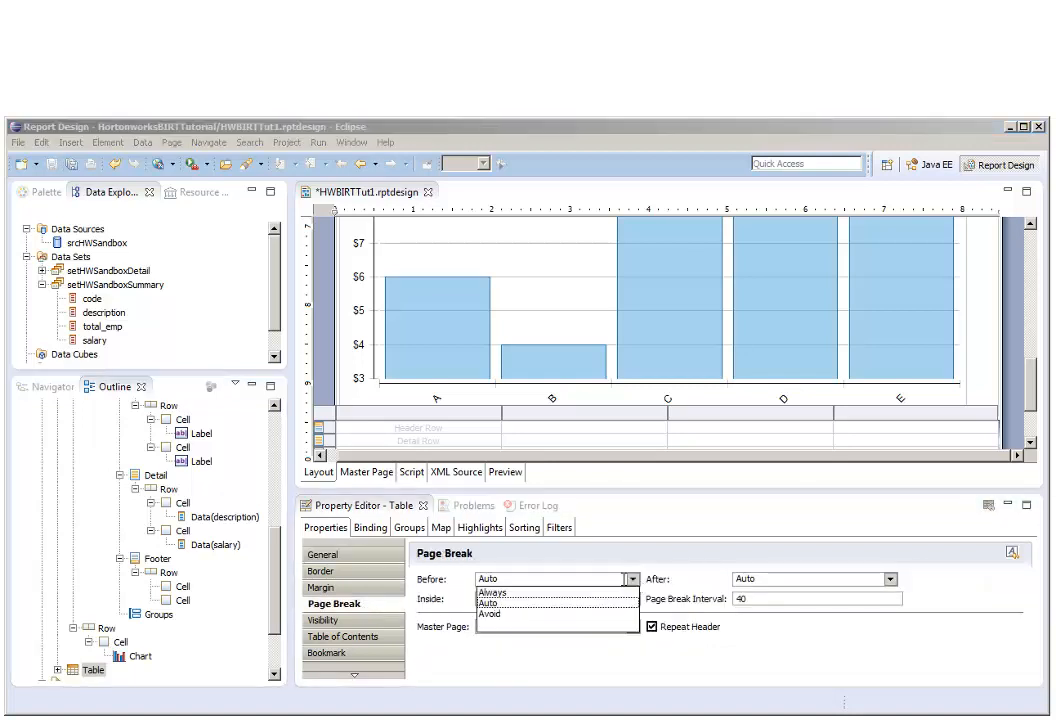
click(519, 592)
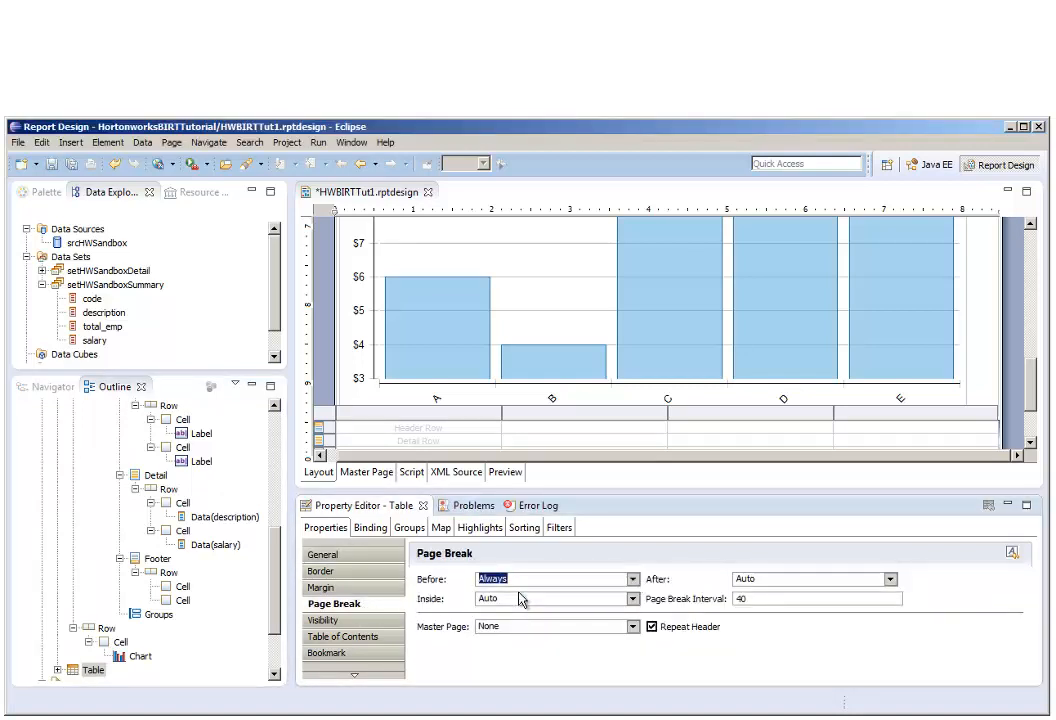
- Add a table group named grpCode that groups on code, with an empty table of contents item expression
click(409, 527)
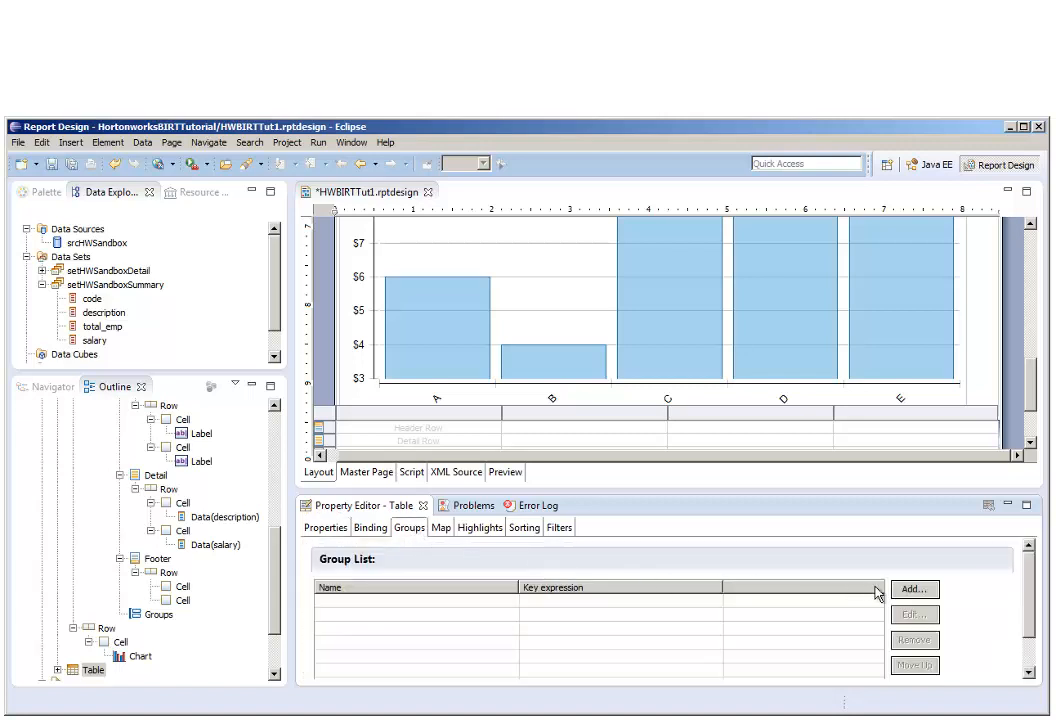
click(912, 592)
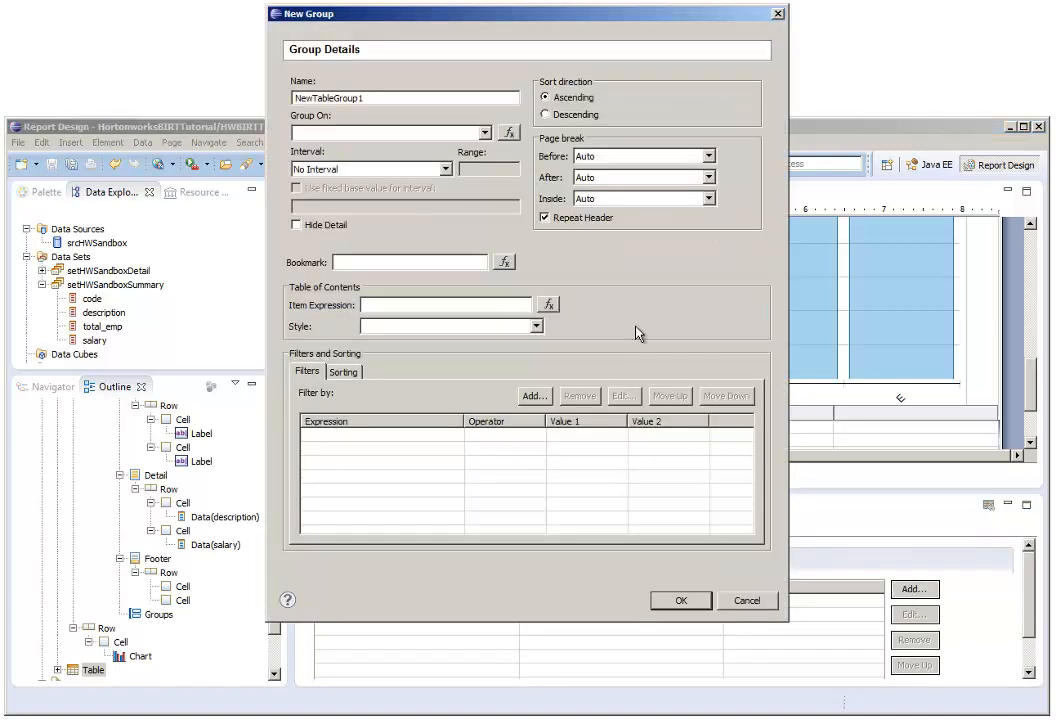
drag(471, 99, 255, 103)
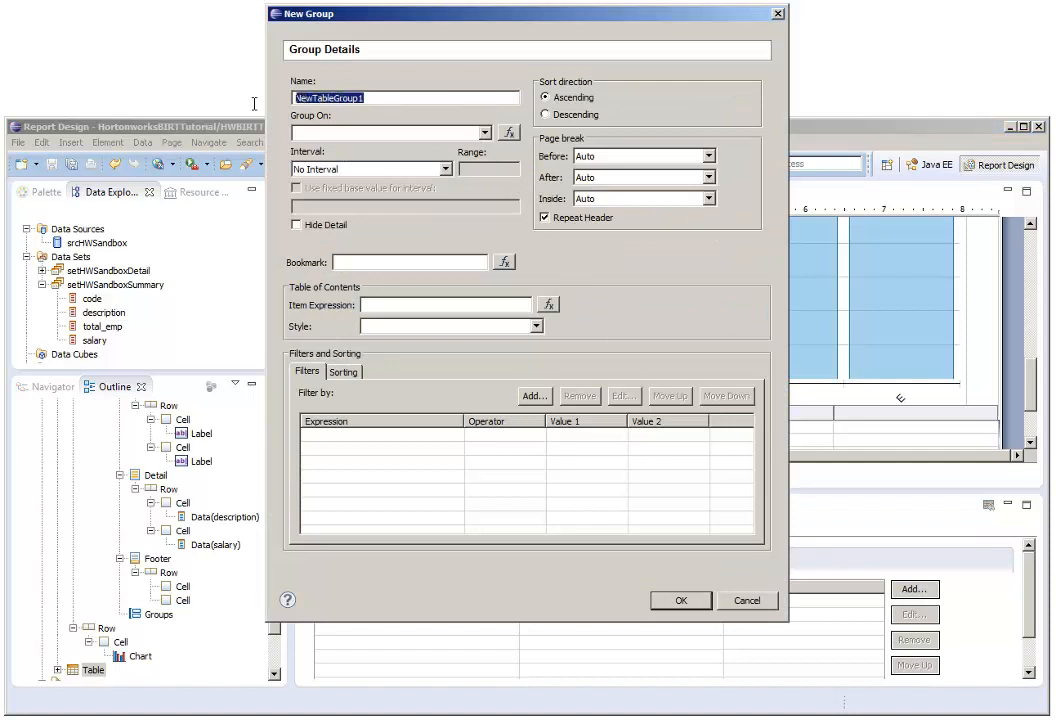
text(grpCode)
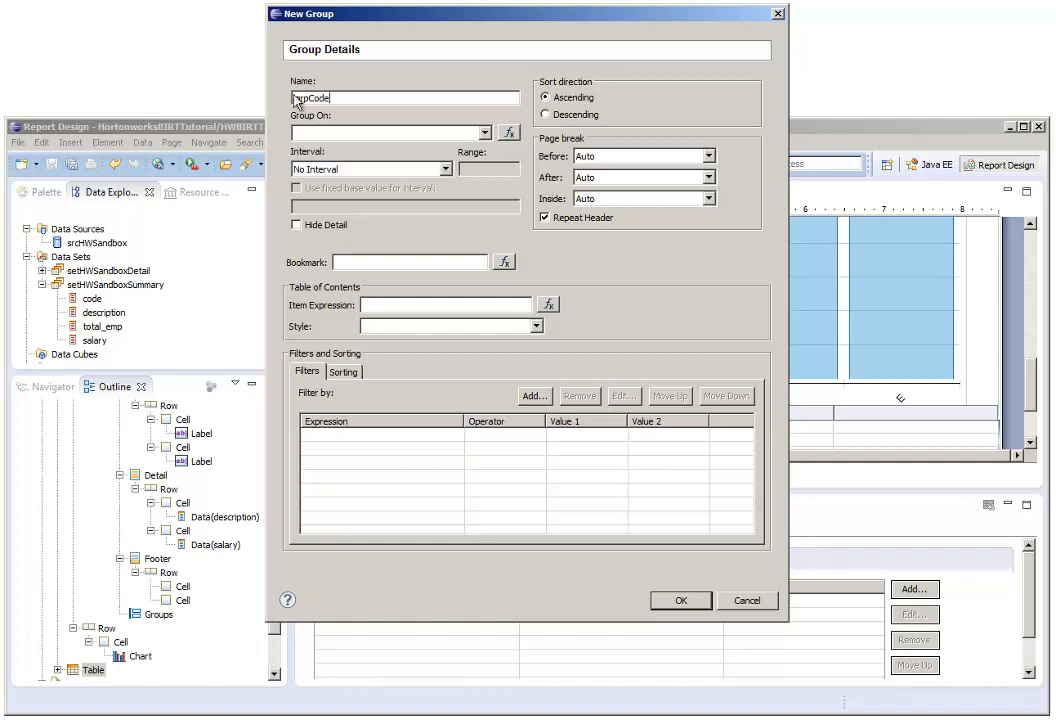
click(485, 133)
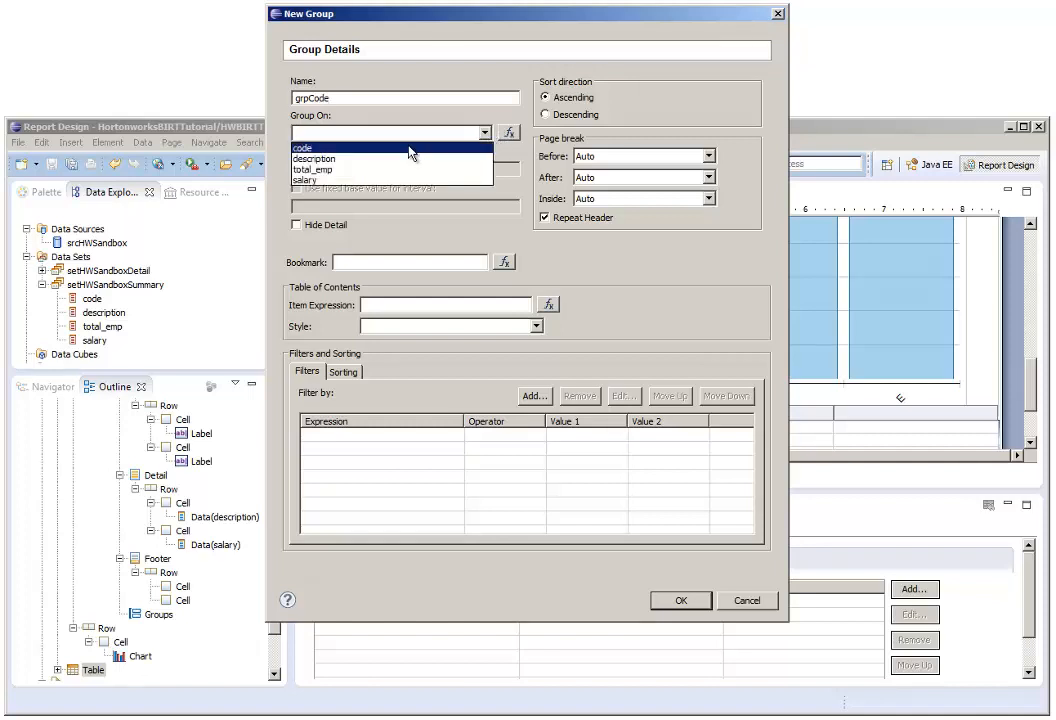
click(408, 146)
drag(460, 304, 350, 306)
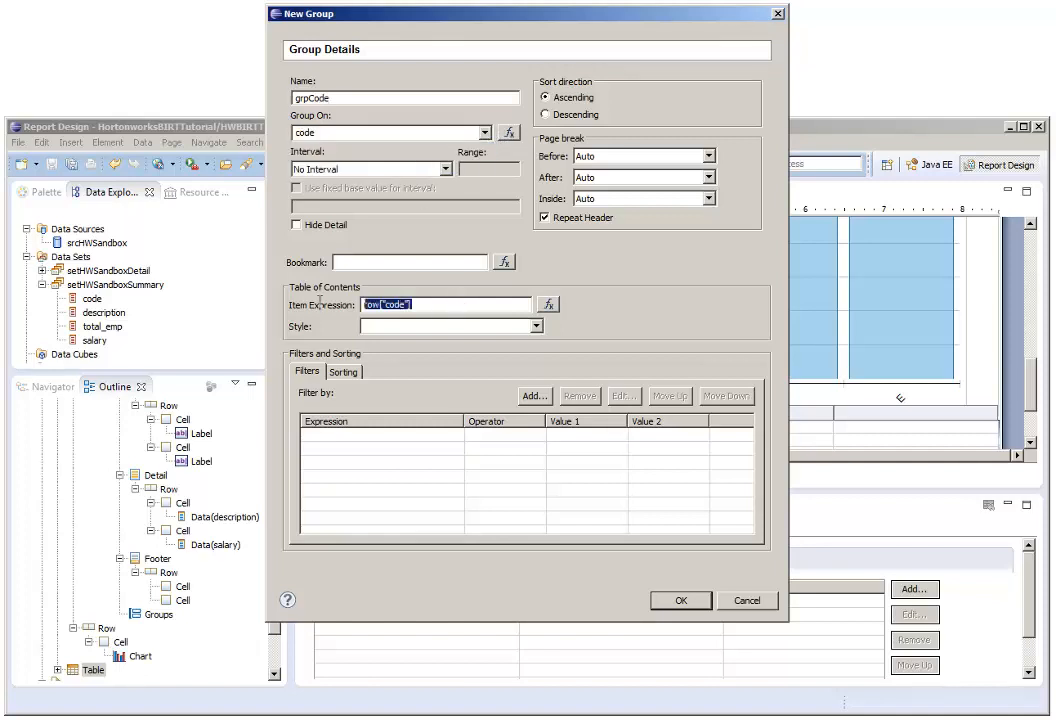
key(Delete)
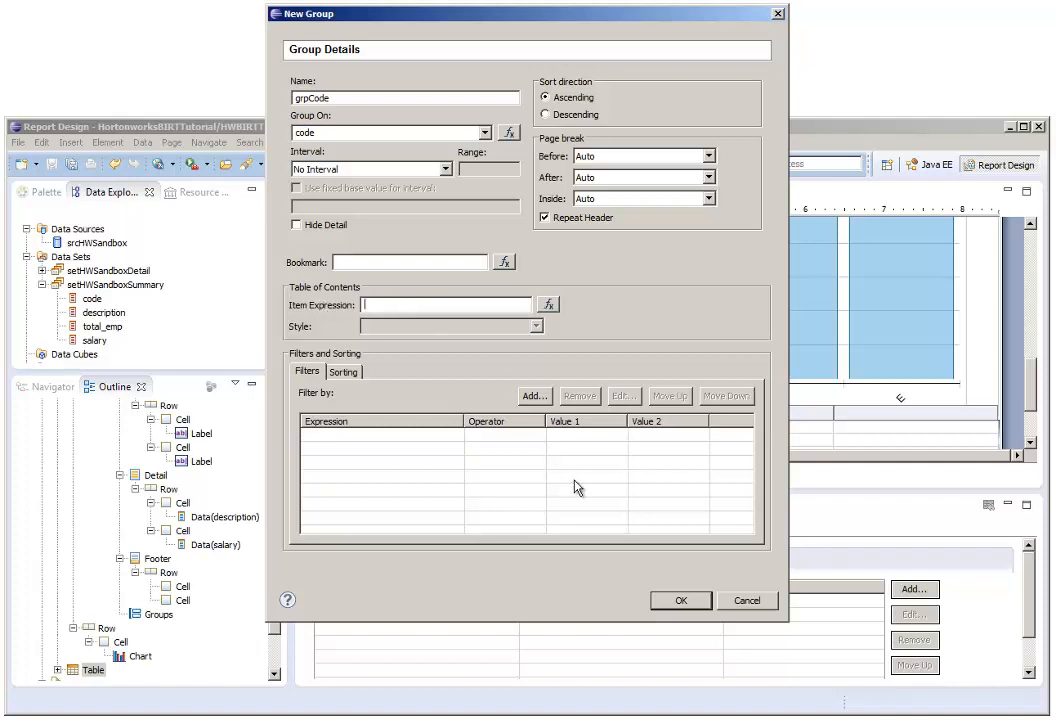
click(680, 601)
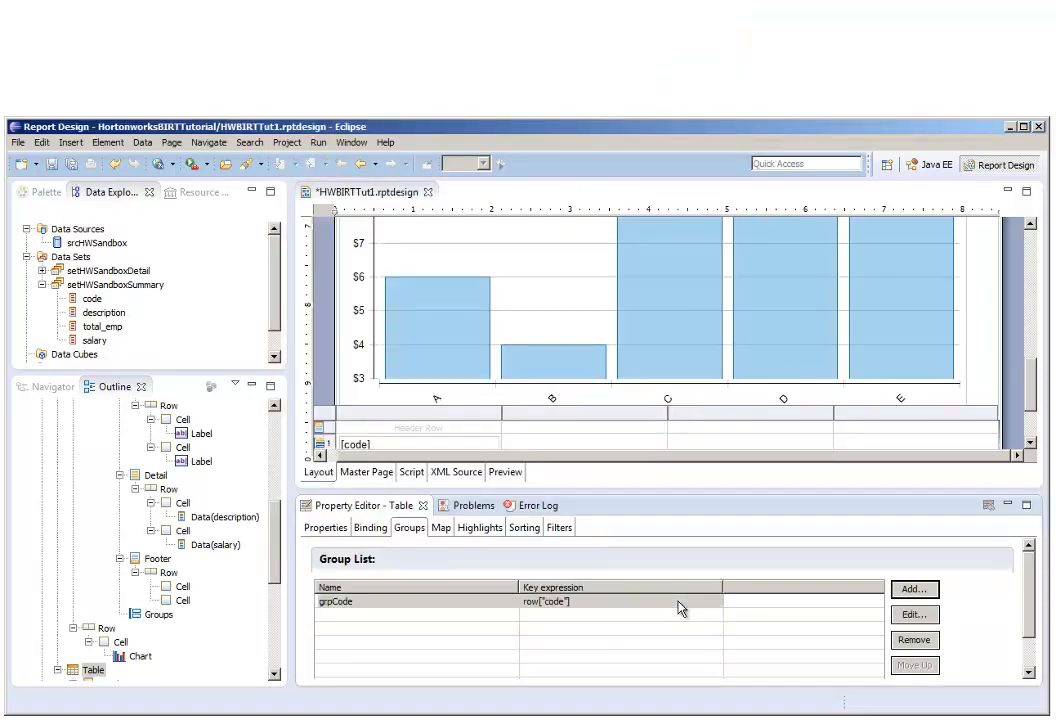
- Add a table group named grpCodeCategory that groups on row["code"].substr(0,2), with an empty table of contents item expression
click(914, 590)
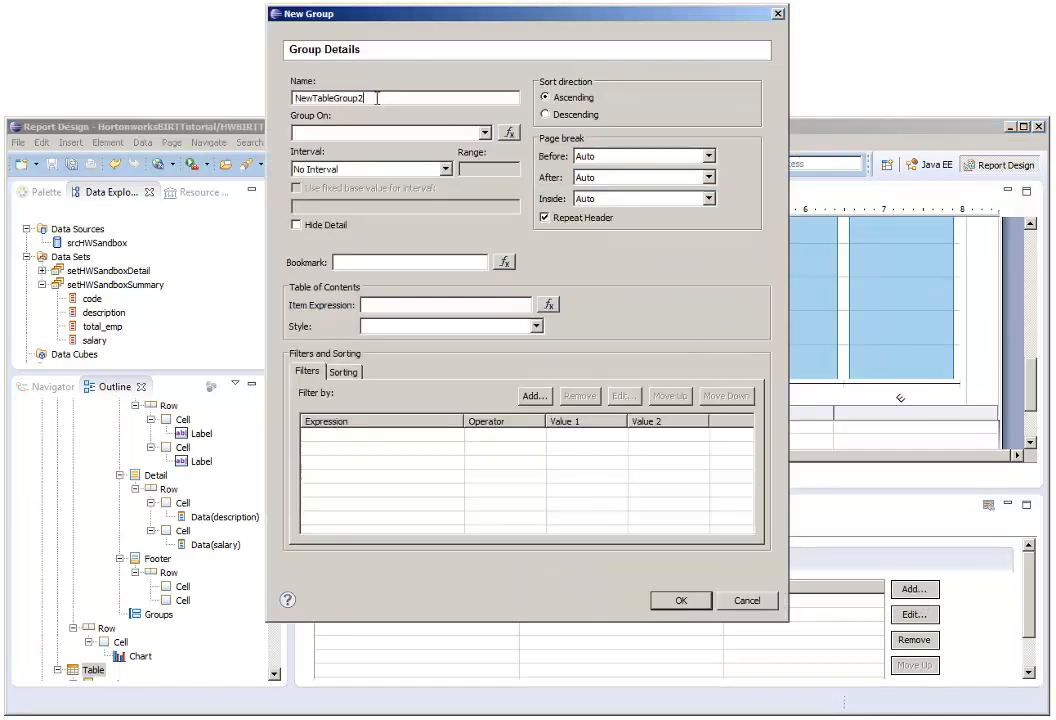
drag(377, 98, 285, 99)
text(gr)
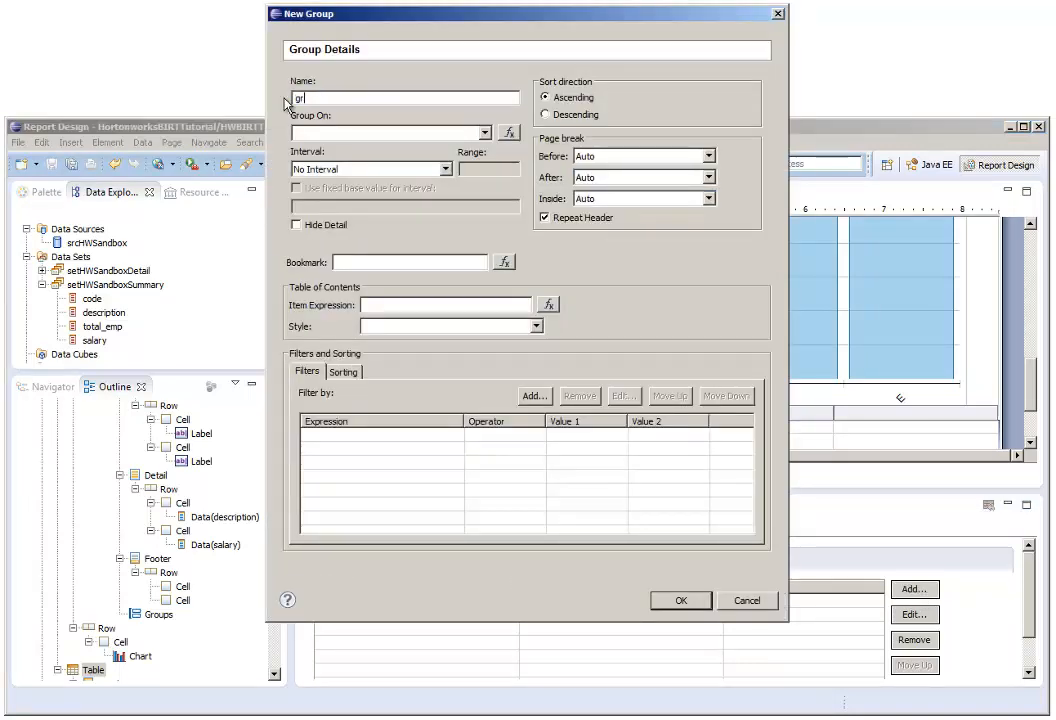
text(pCodeCategory)
click(485, 132)
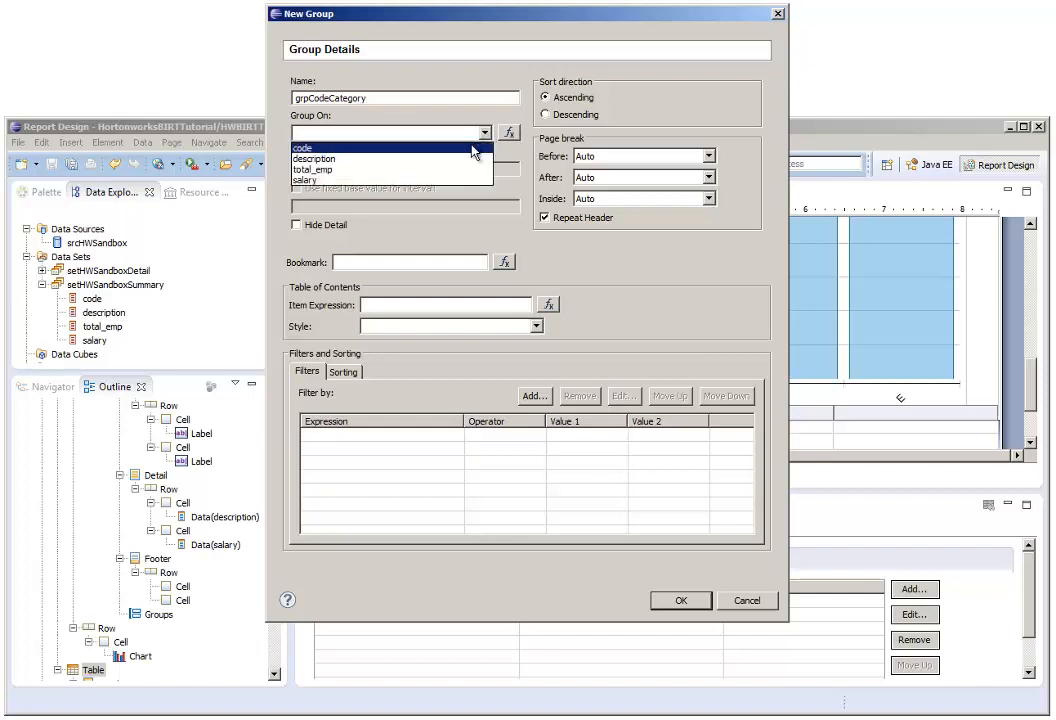
click(468, 146)
click(509, 134)
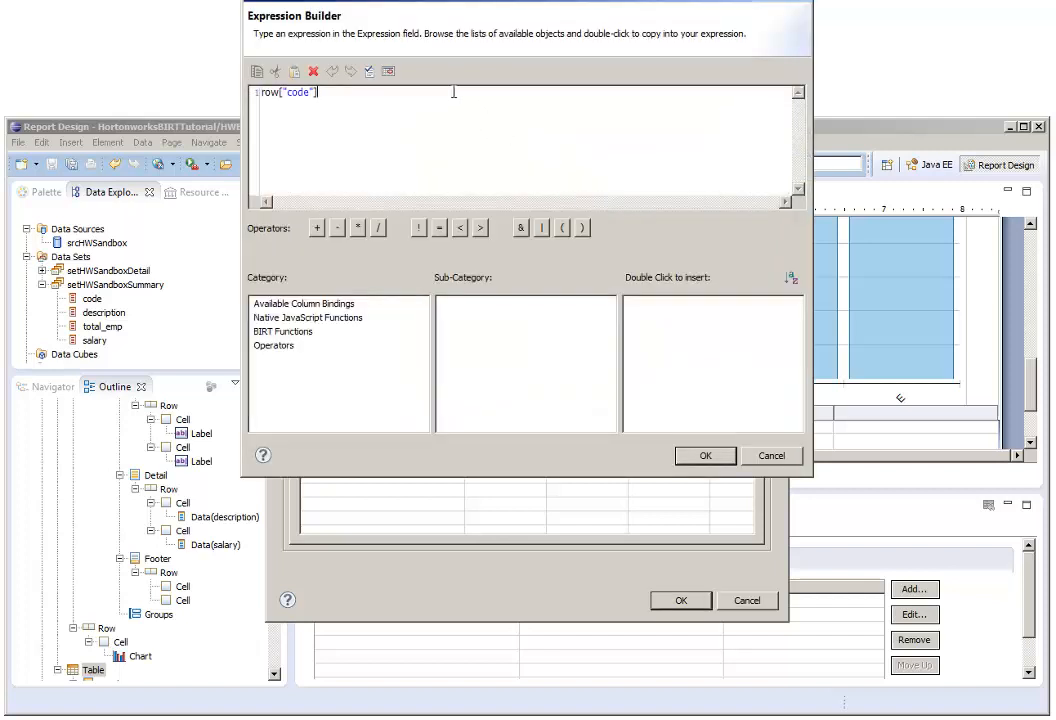
text(.substr(0,2)
click(700, 456)
click(438, 304)
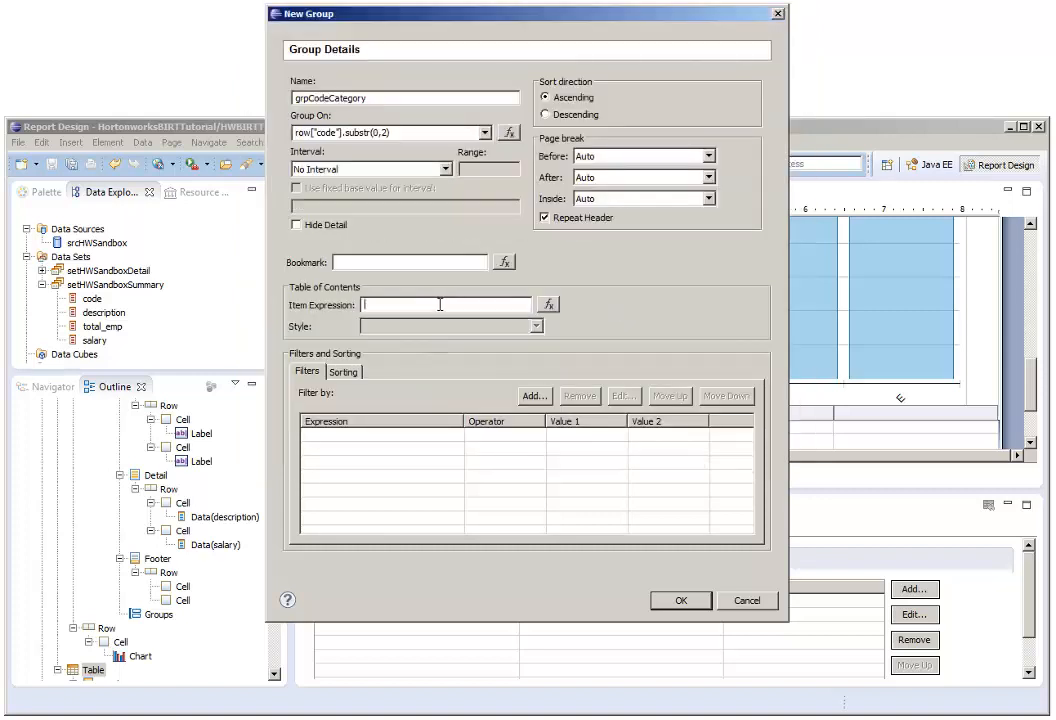
click(684, 600)
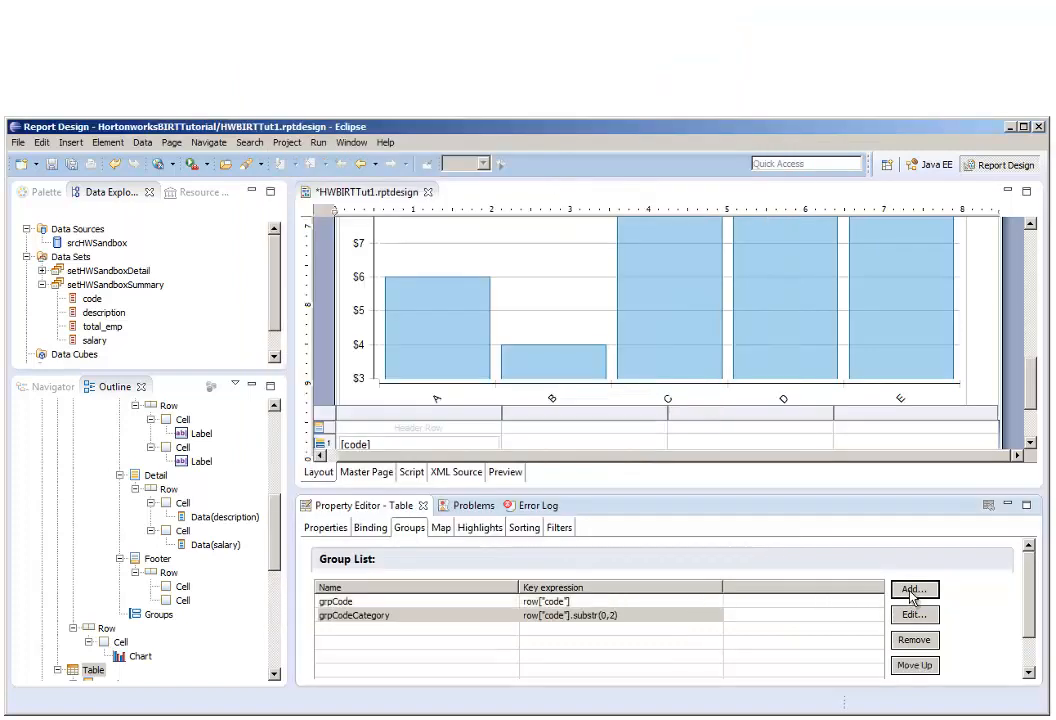
- Add a table group named grpCodeNoDetail that groups on code, with detail hidden and an empty table of contents item expression
click(913, 590)
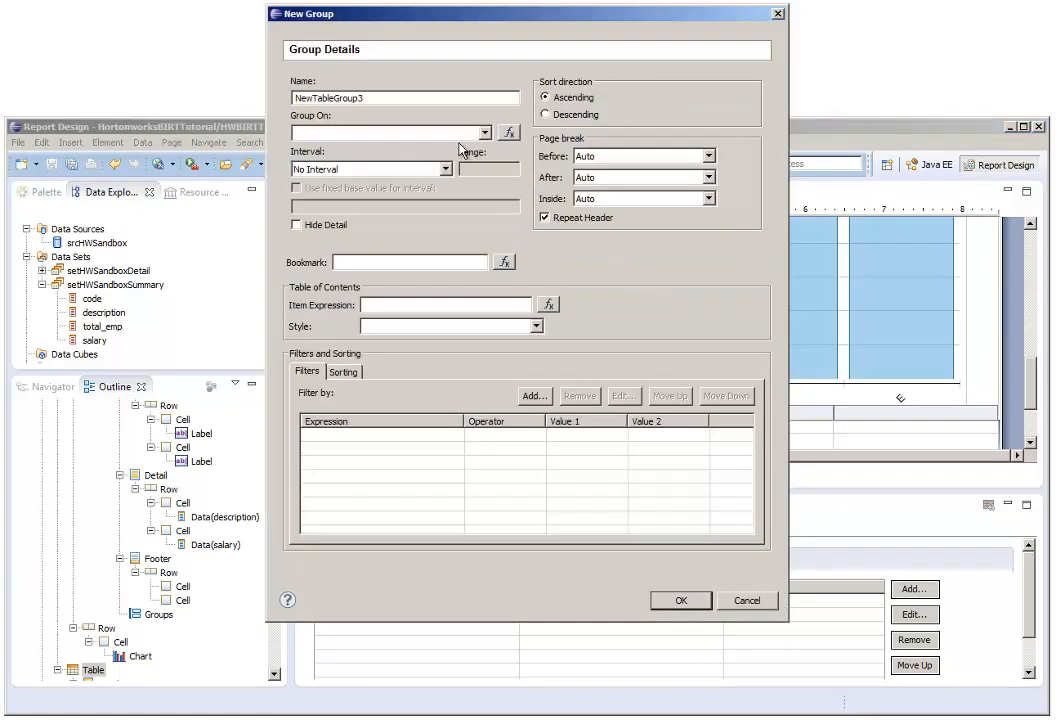
drag(446, 100, 262, 88)
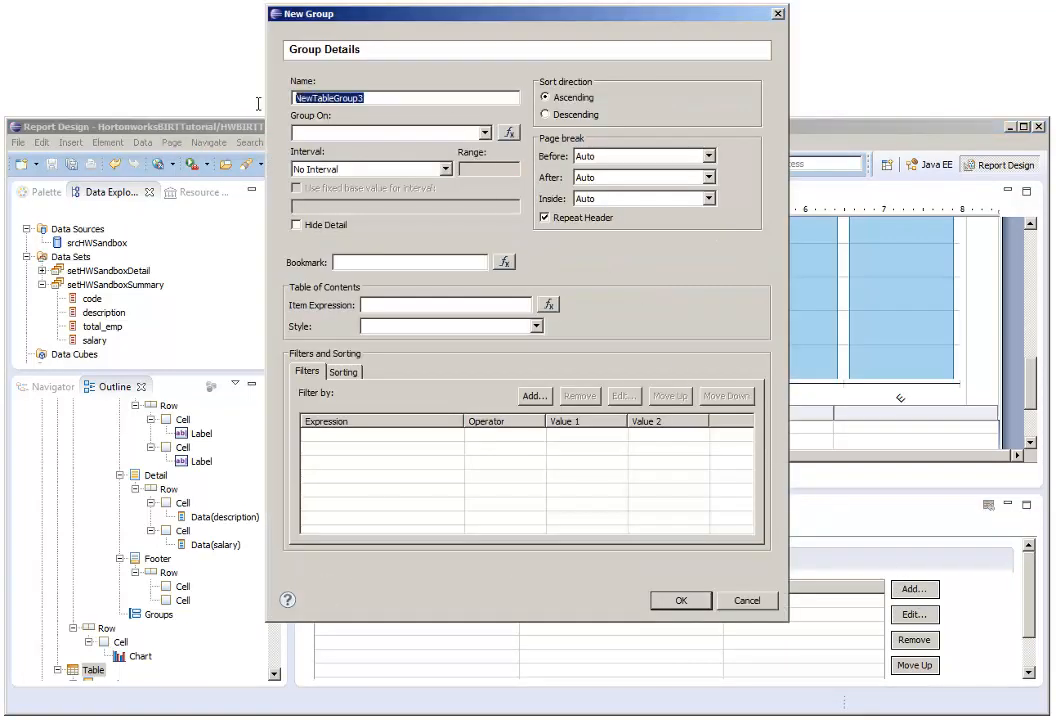
text(grpCodeNoDetail)
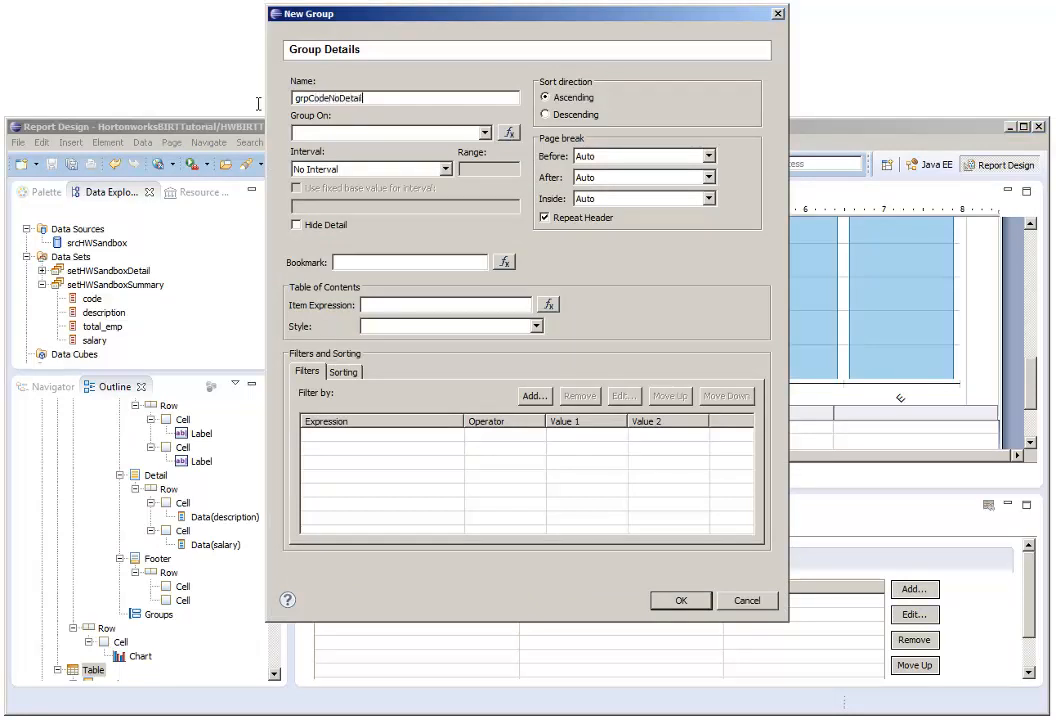
click(484, 133)
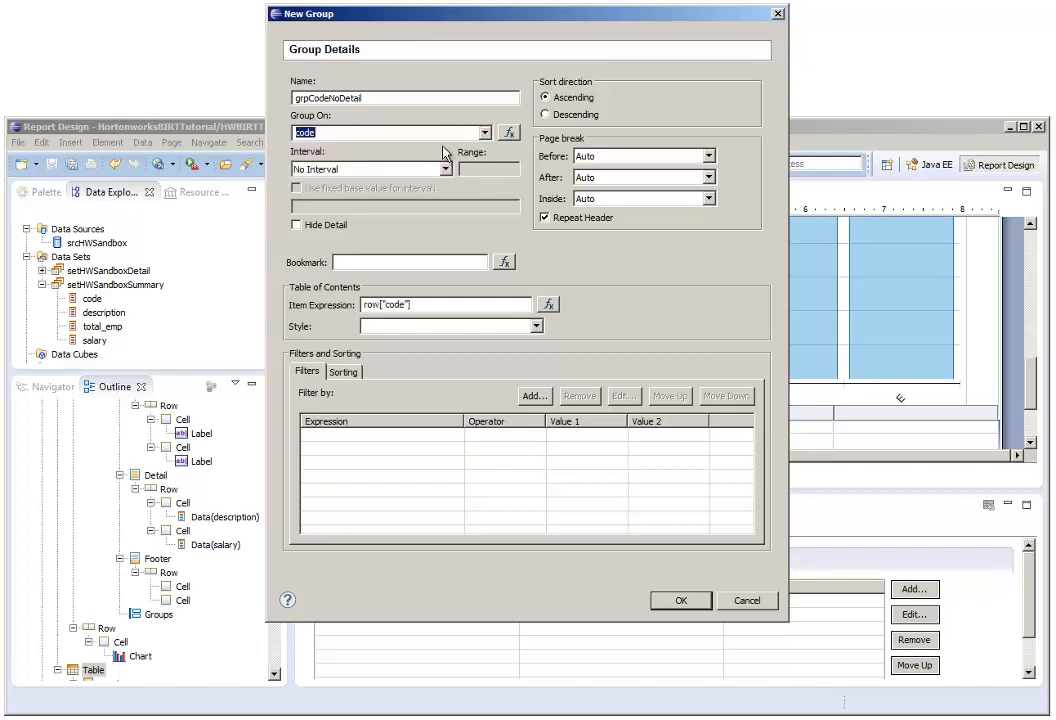
drag(466, 311, 342, 310)
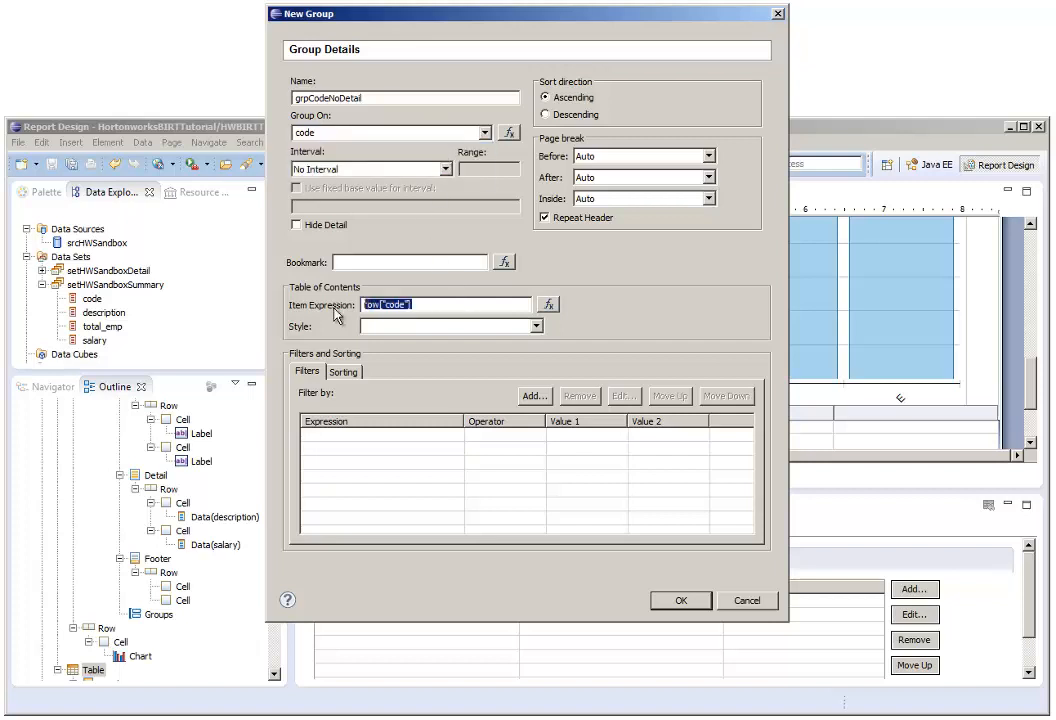
key(Delete)
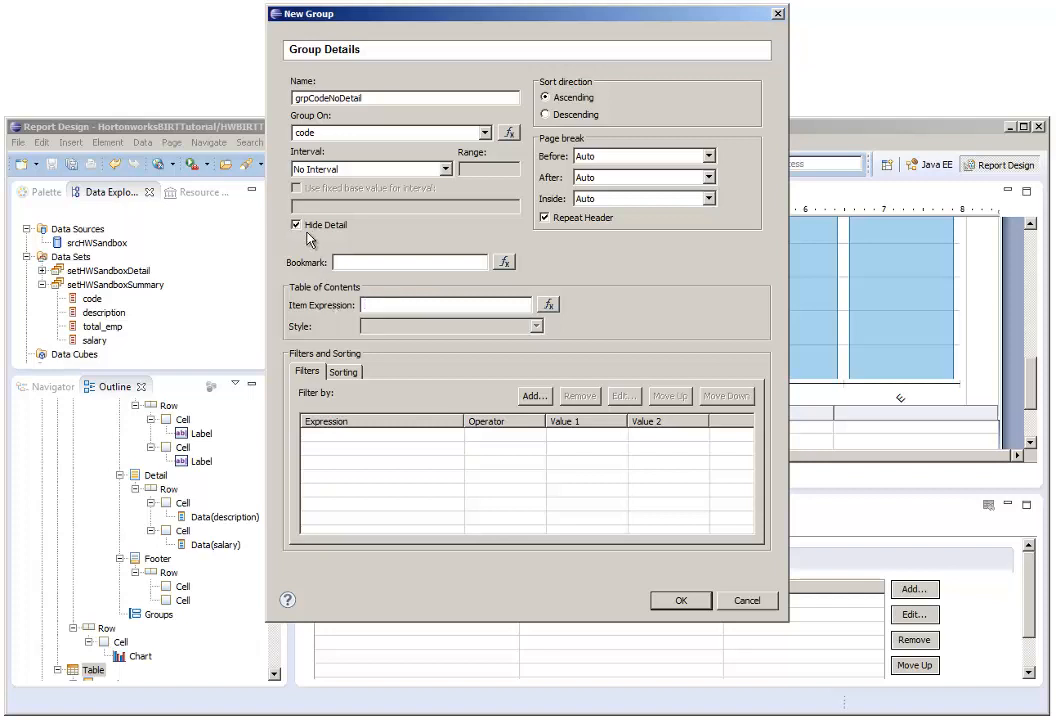
click(689, 607)
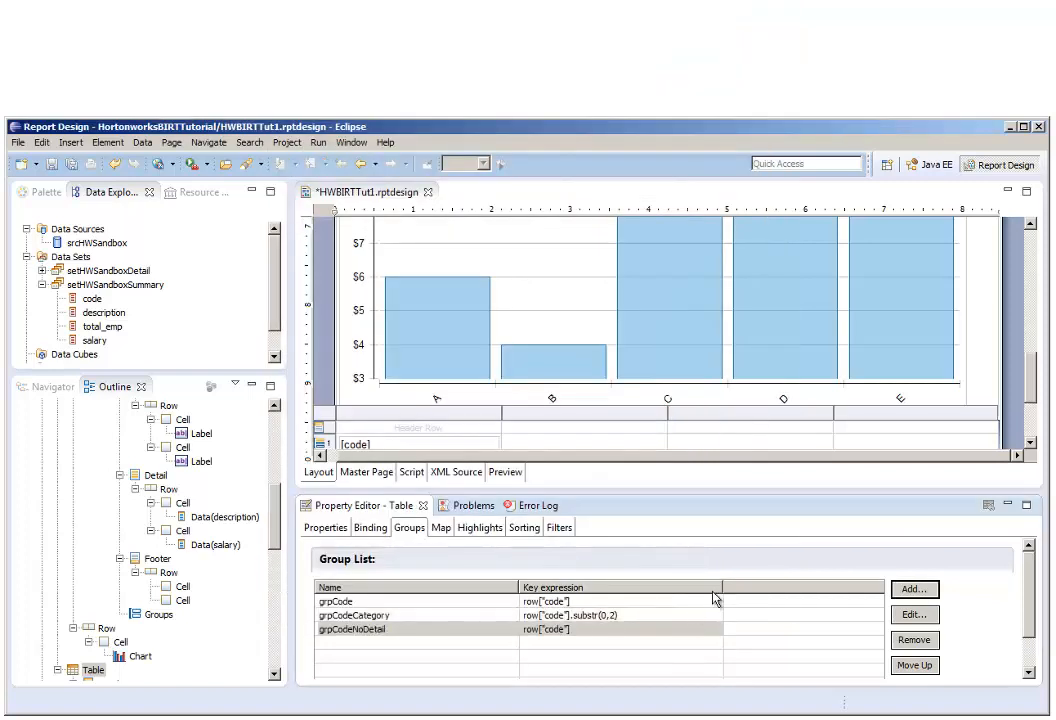
- Delete the automatically inserted code data elements from the header rows of grpCodeNoDetail and grpCode
drag(1030, 384, 1033, 410)
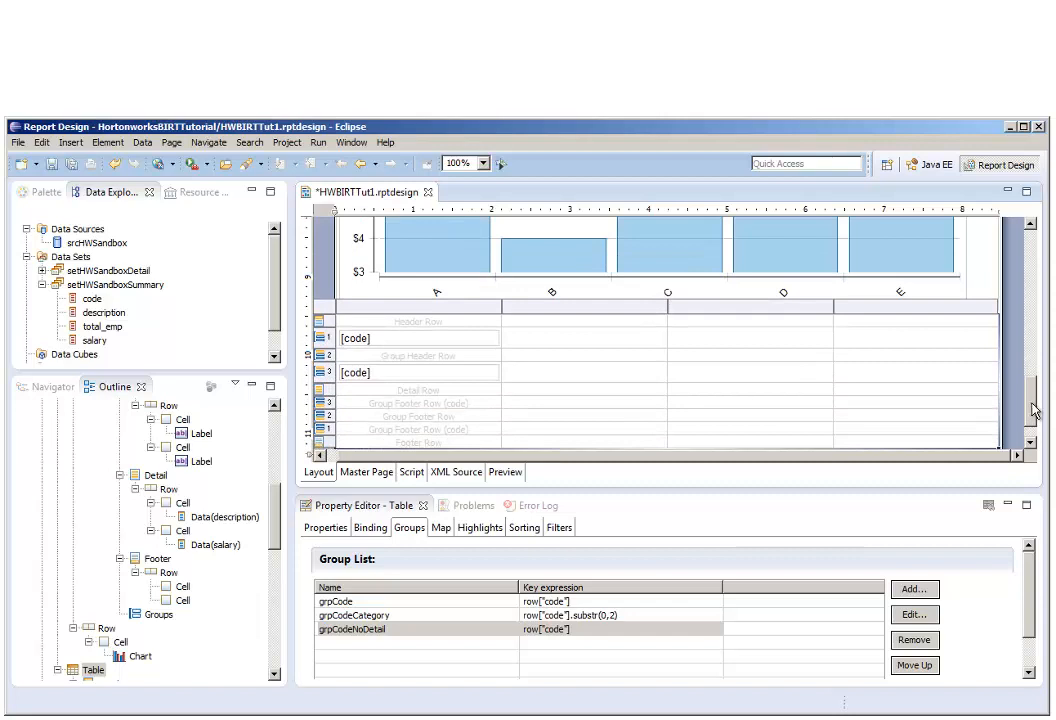
click(418, 376)
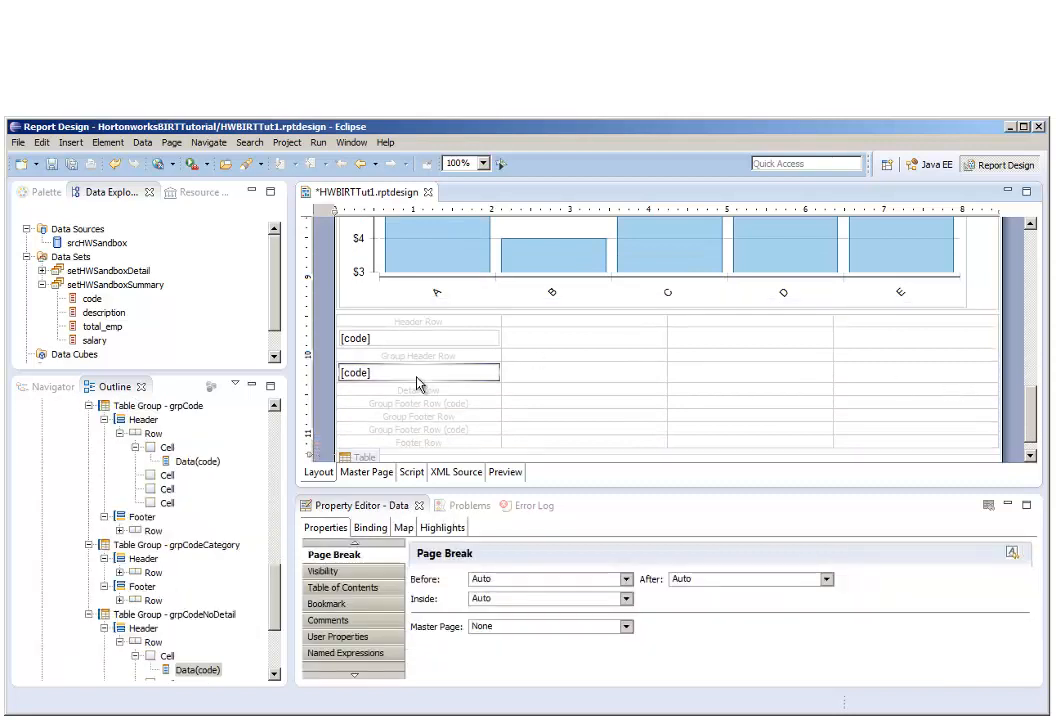
key(Delete)
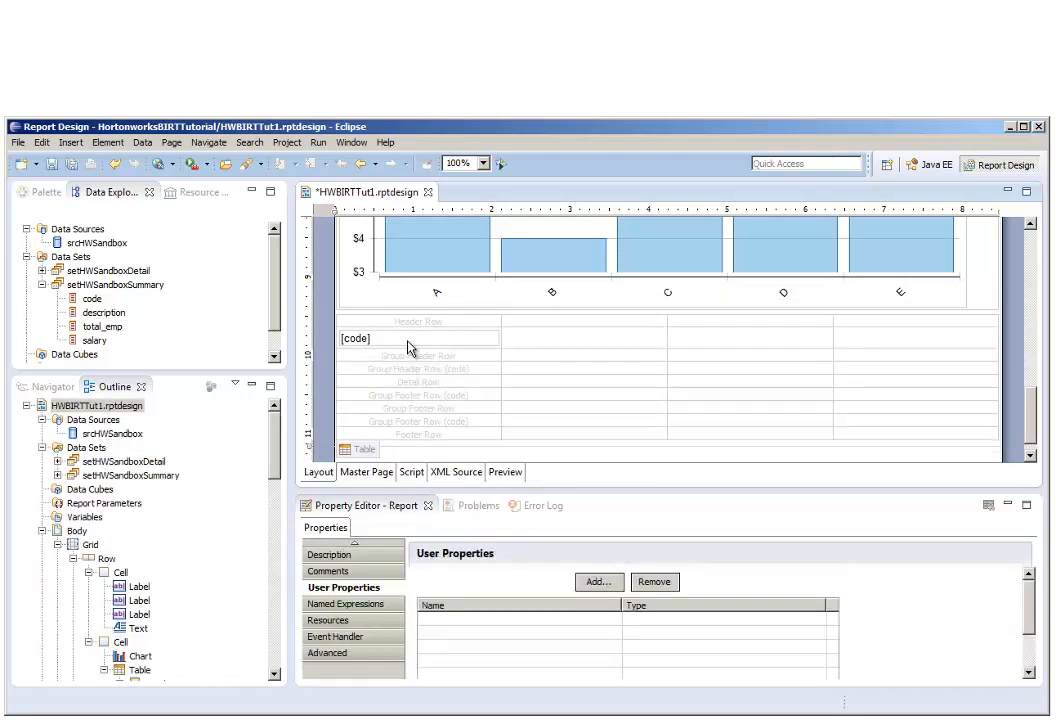
click(408, 348)
key(Delete)
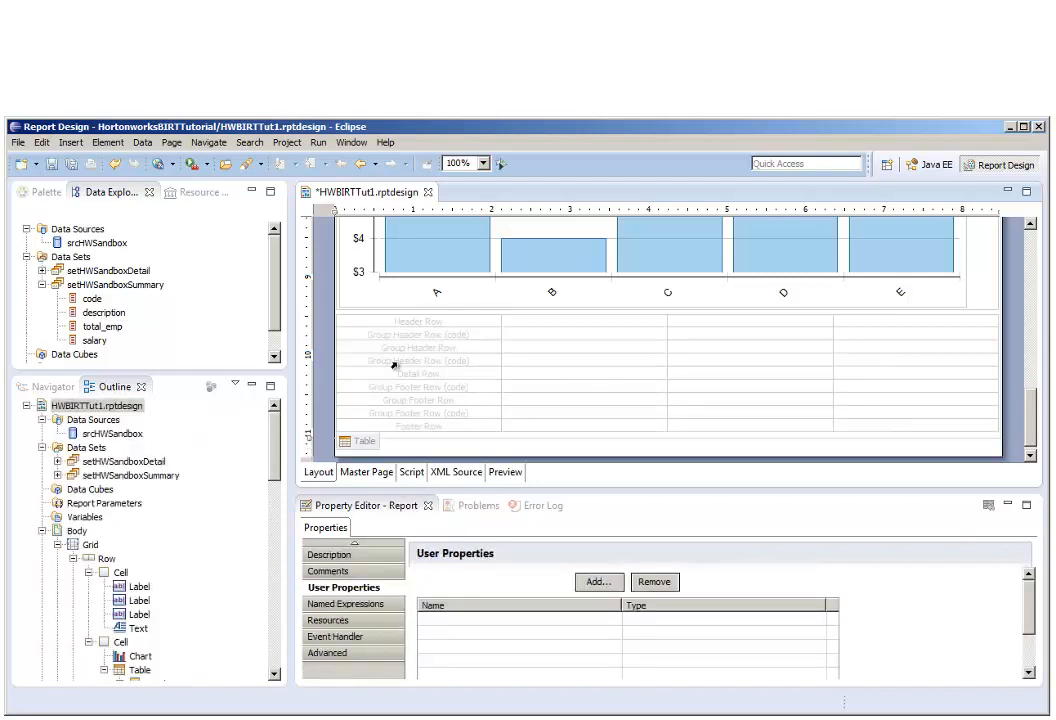
- Place the setHWSandboxDetail fields code, description, total_emp and salary in the four cells of the grpCodeNoDetail header row
click(366, 442)
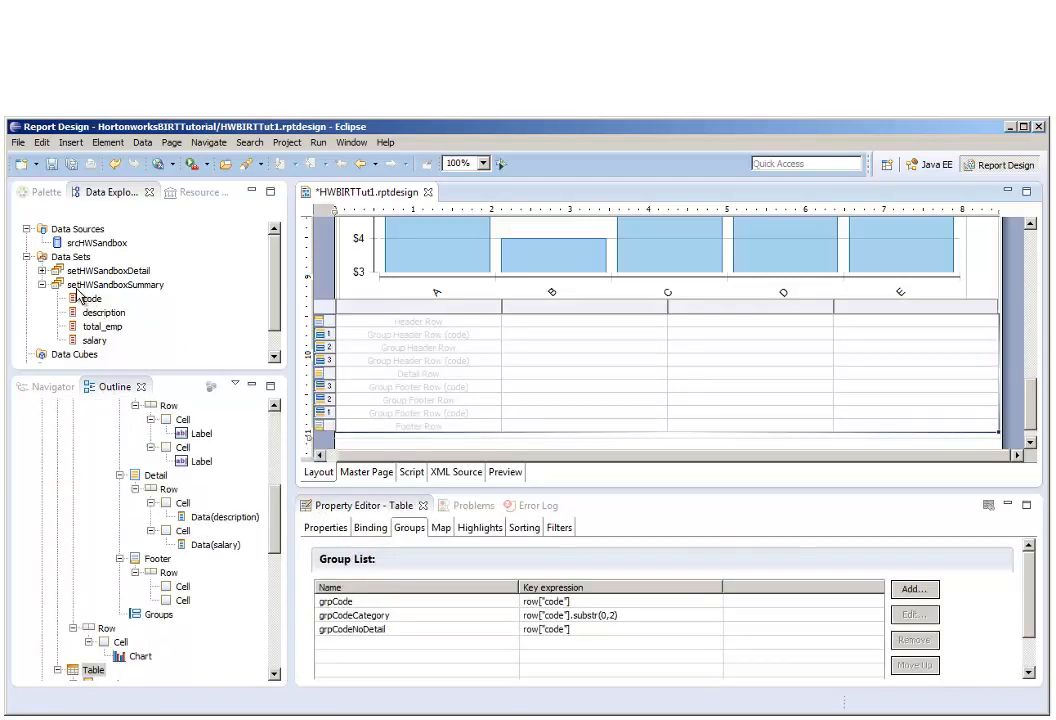
click(42, 270)
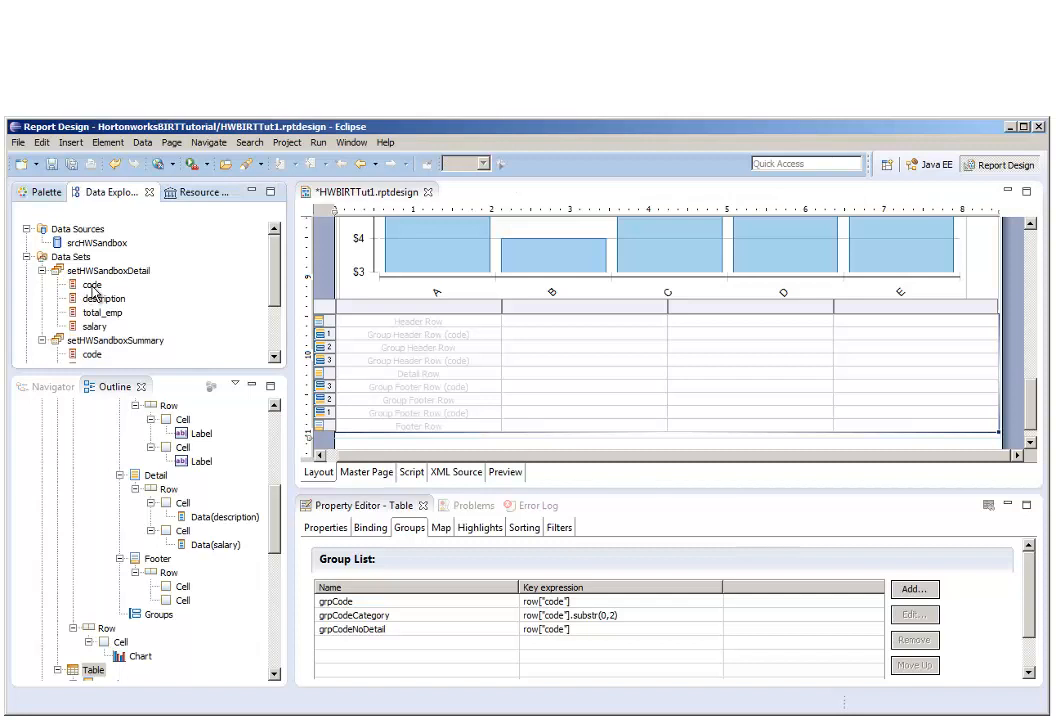
drag(91, 286, 362, 364)
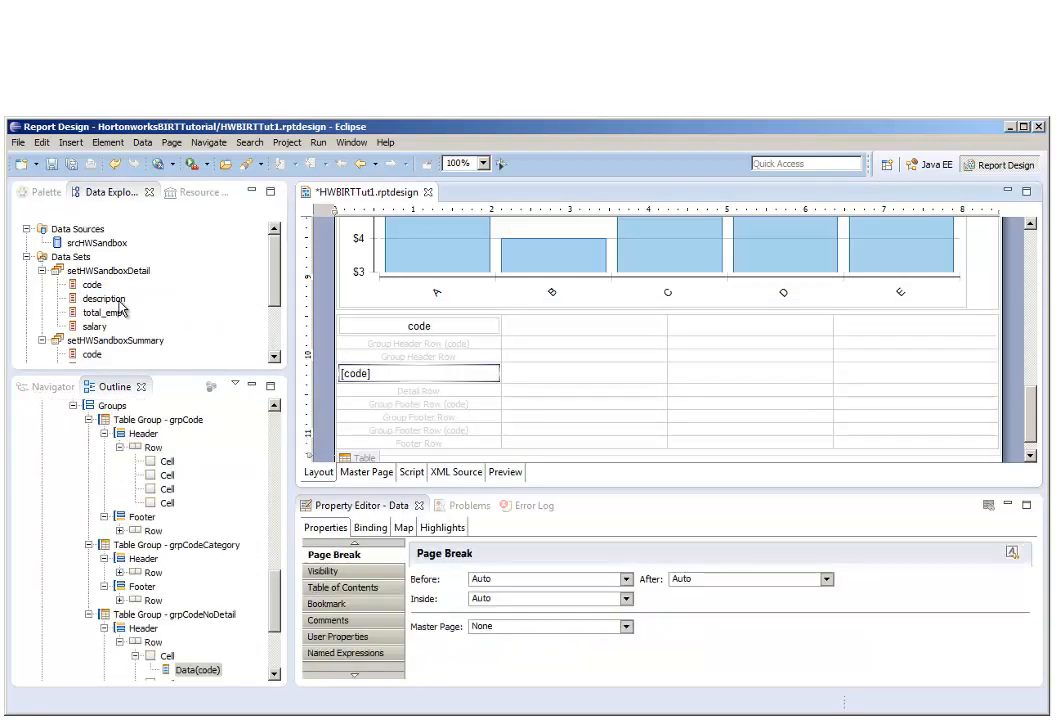
drag(118, 302, 563, 380)
click(118, 314)
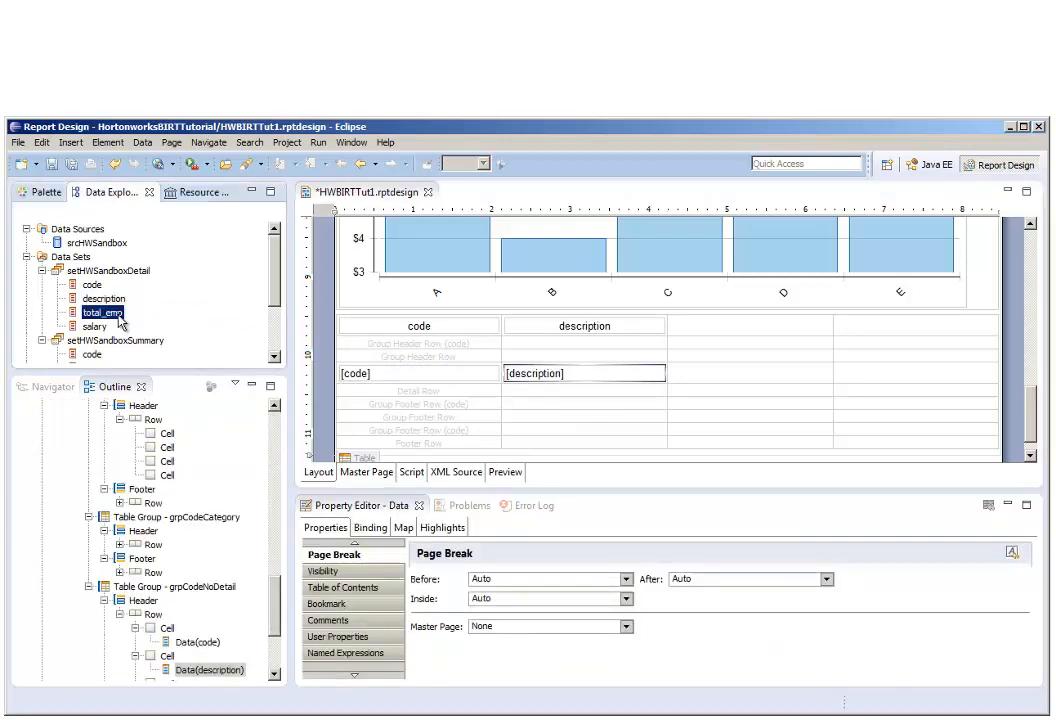
drag(118, 316, 737, 377)
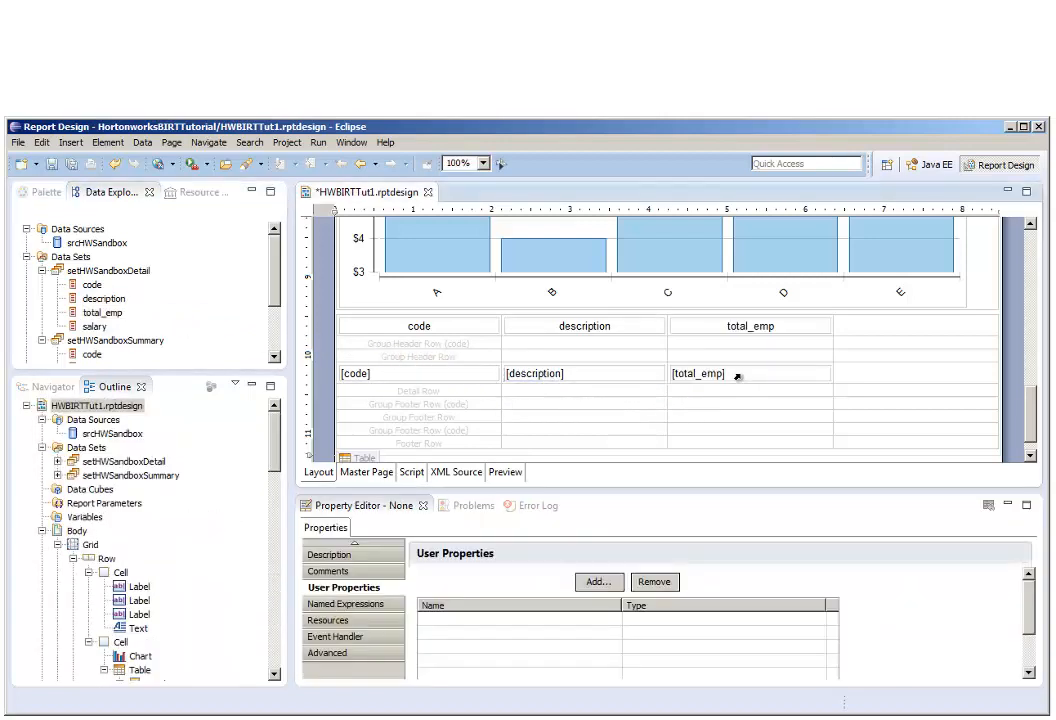
drag(94, 326, 893, 383)
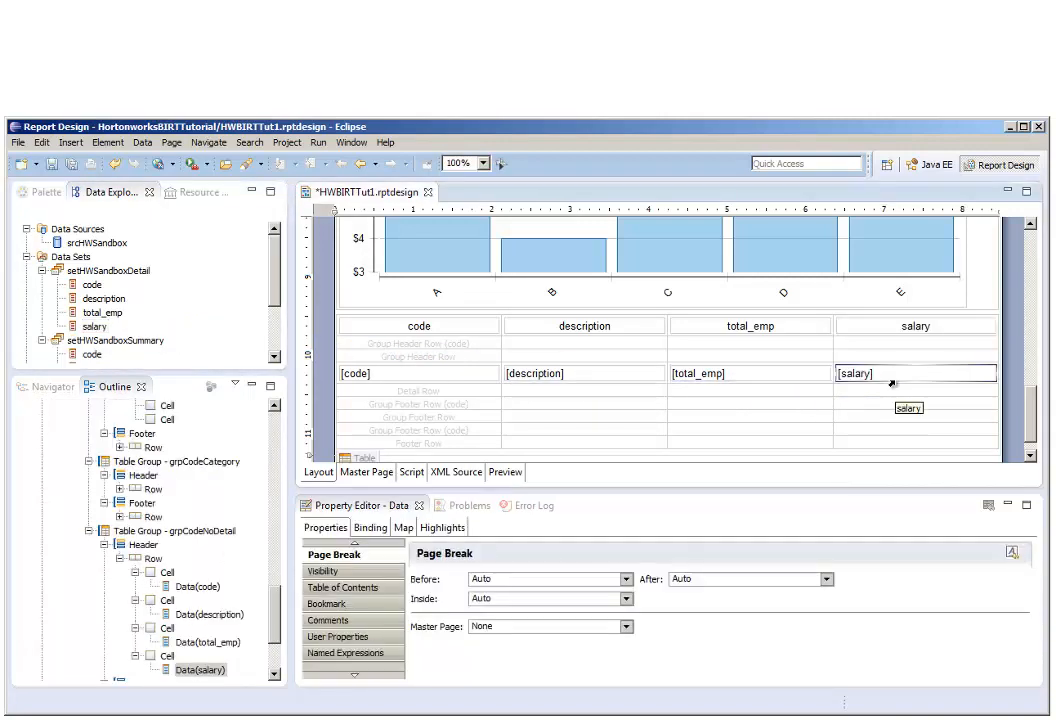
- Hide the header rows of the grpCode and grpCodeCategory groups for all outputs
click(455, 345)
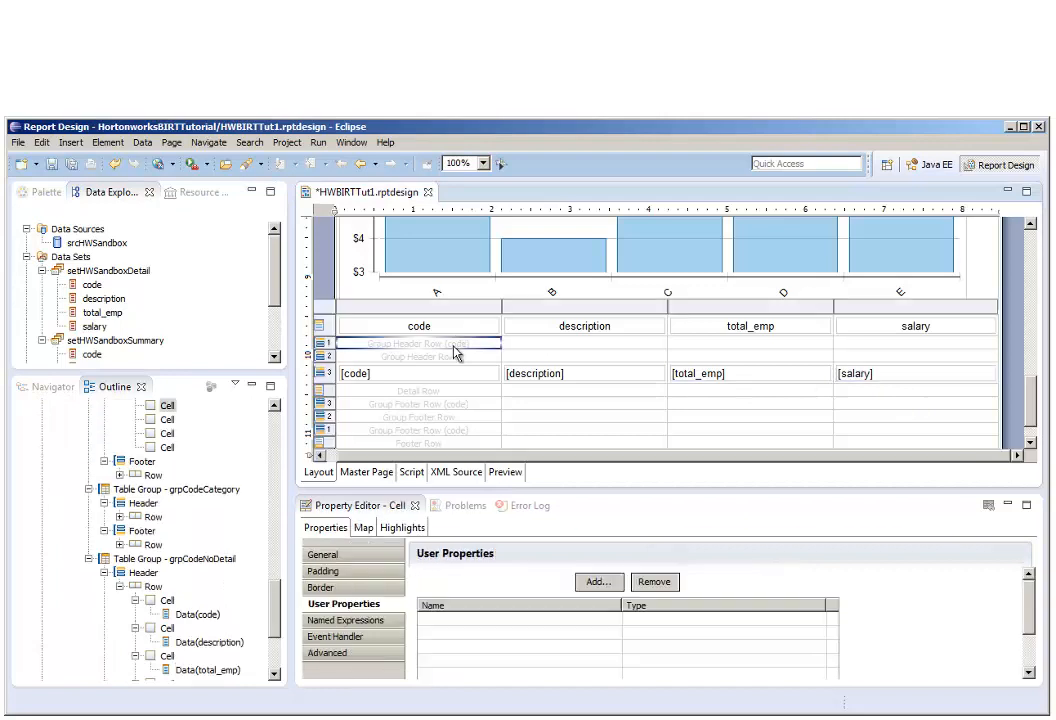
click(328, 344)
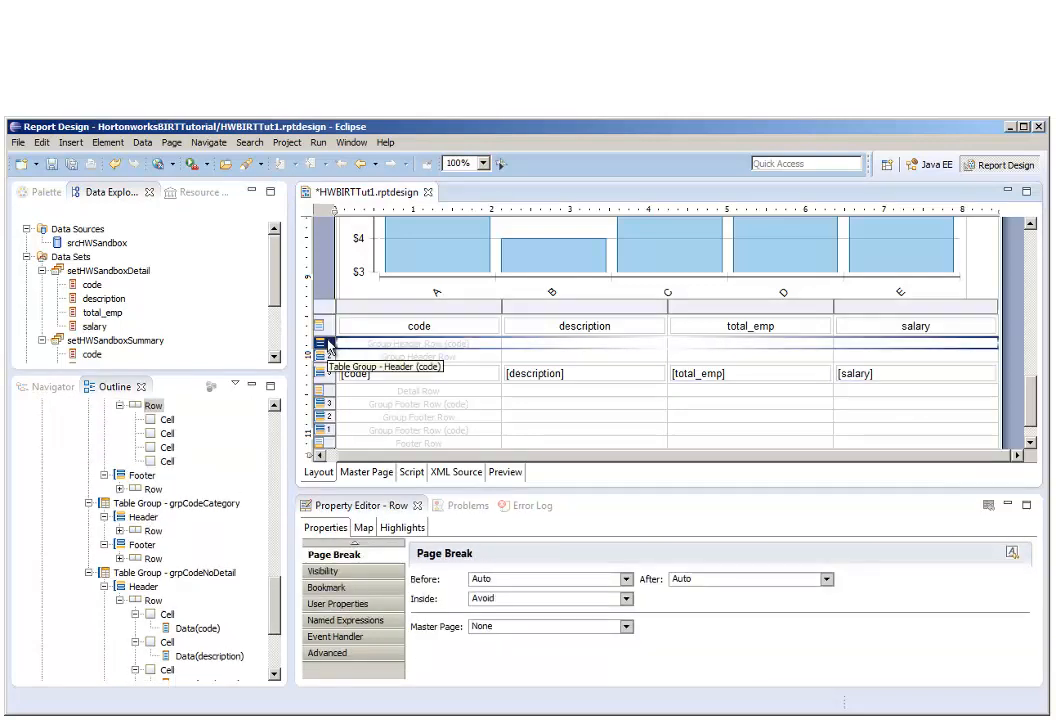
click(372, 573)
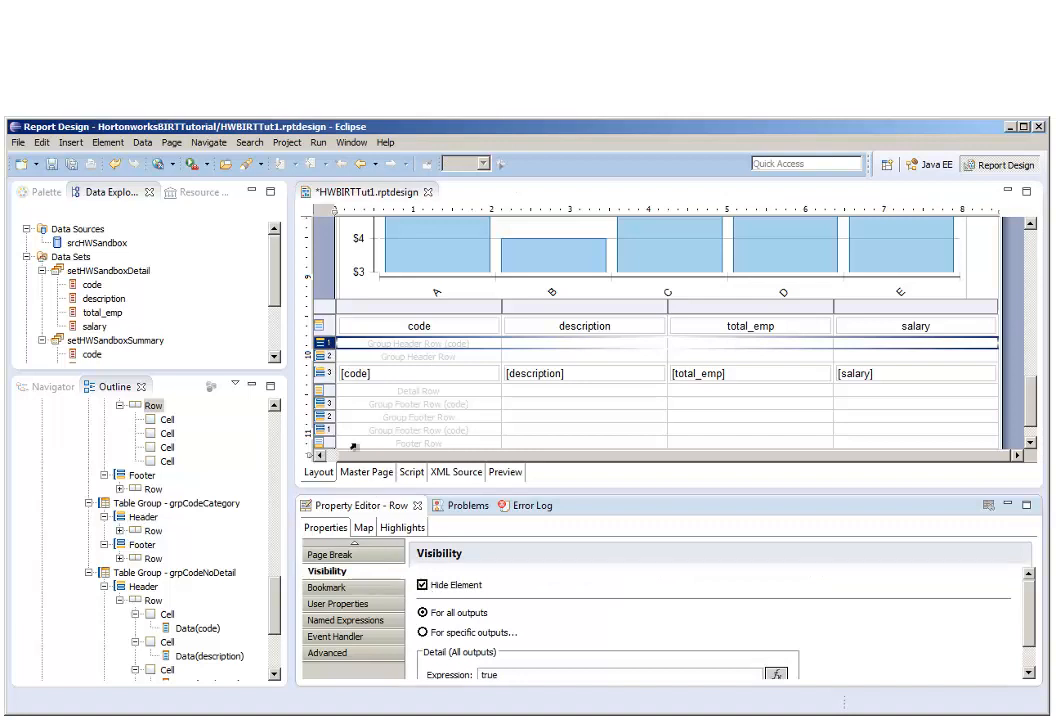
click(327, 357)
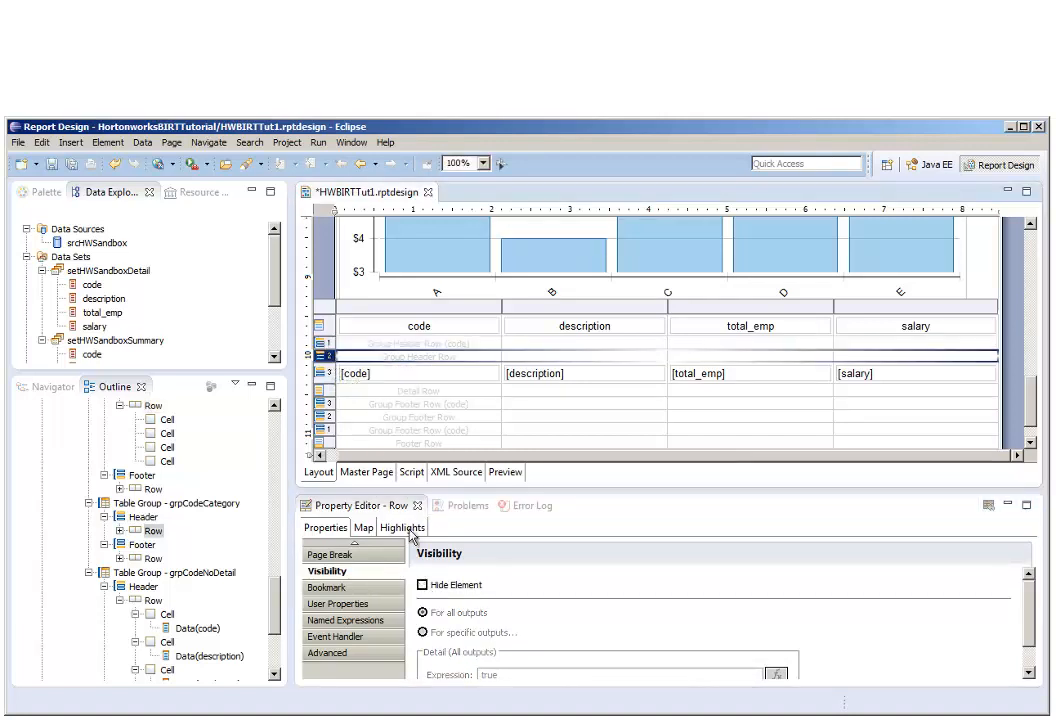
click(423, 588)
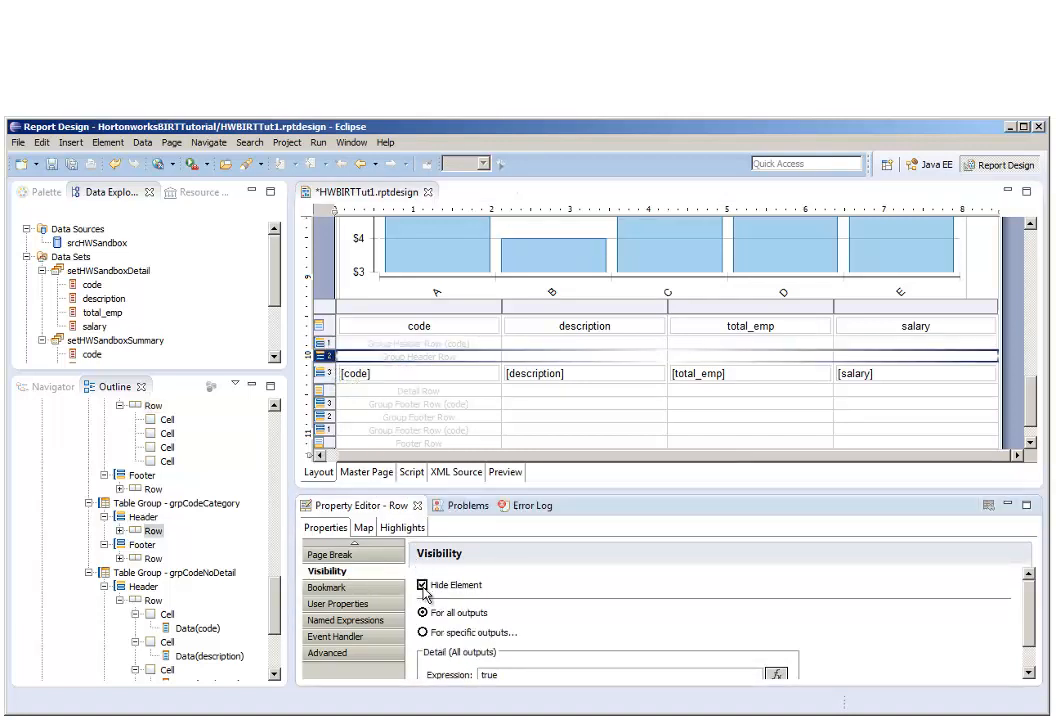
- Hide the footer rows of all three table groups and the table's code column for all outputs
click(328, 405)
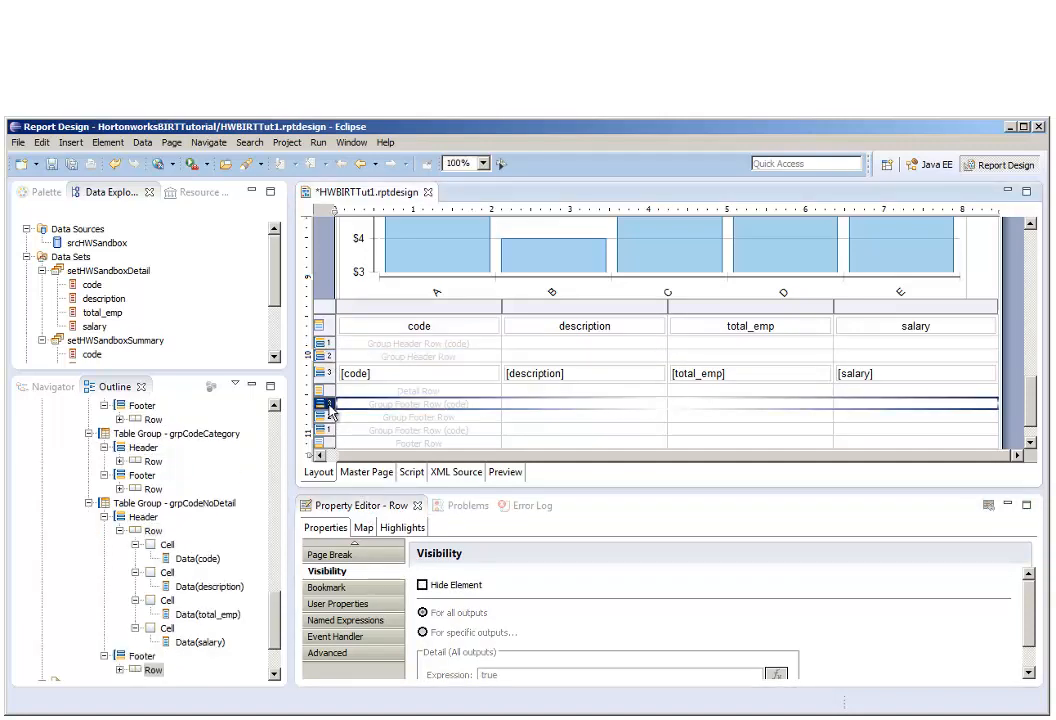
click(423, 587)
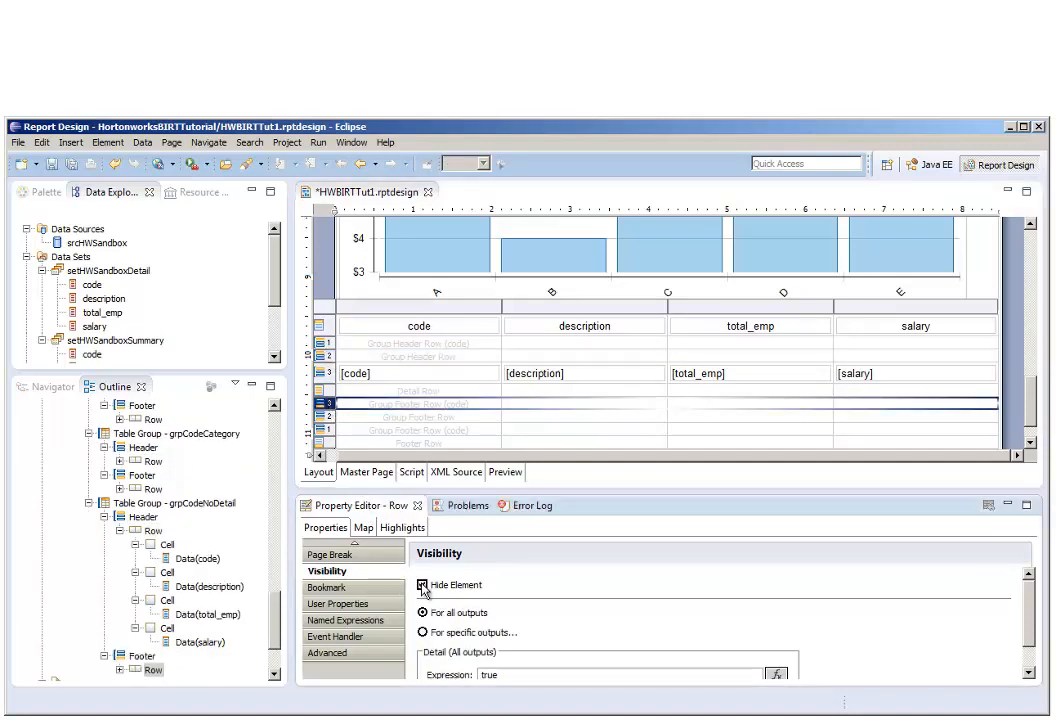
click(326, 416)
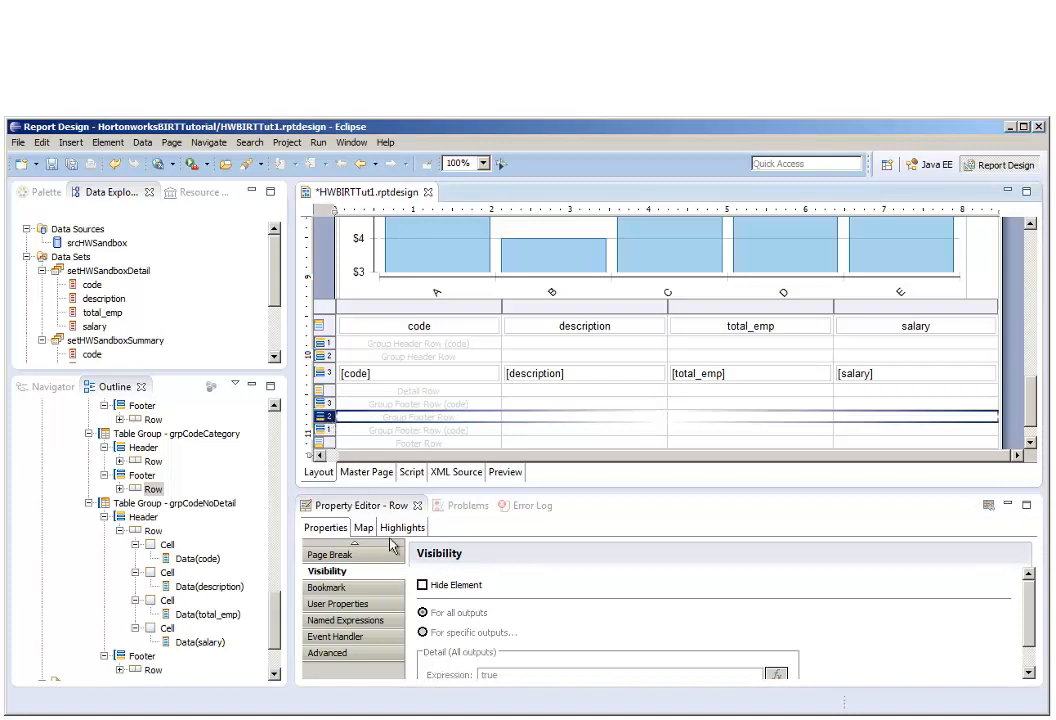
click(423, 587)
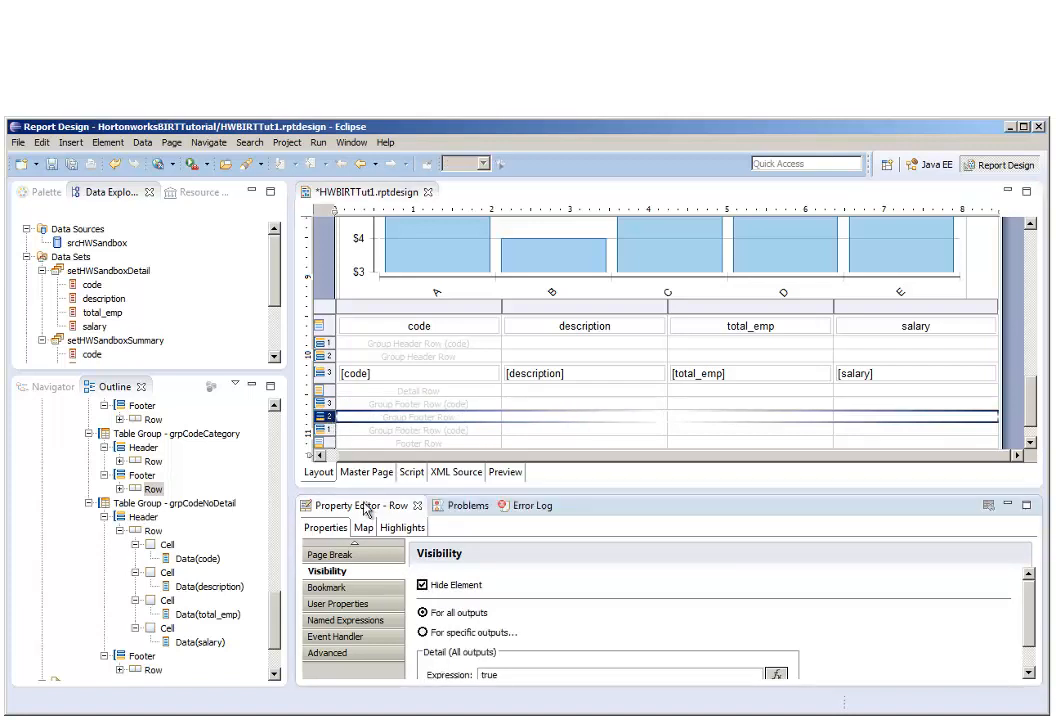
click(329, 431)
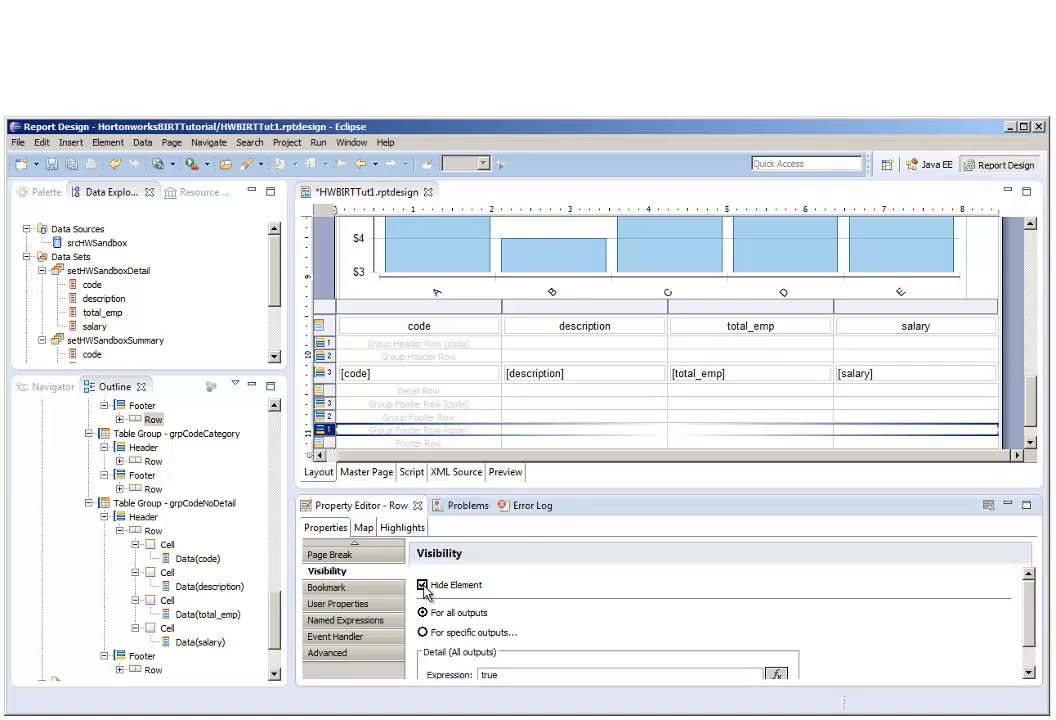
click(435, 307)
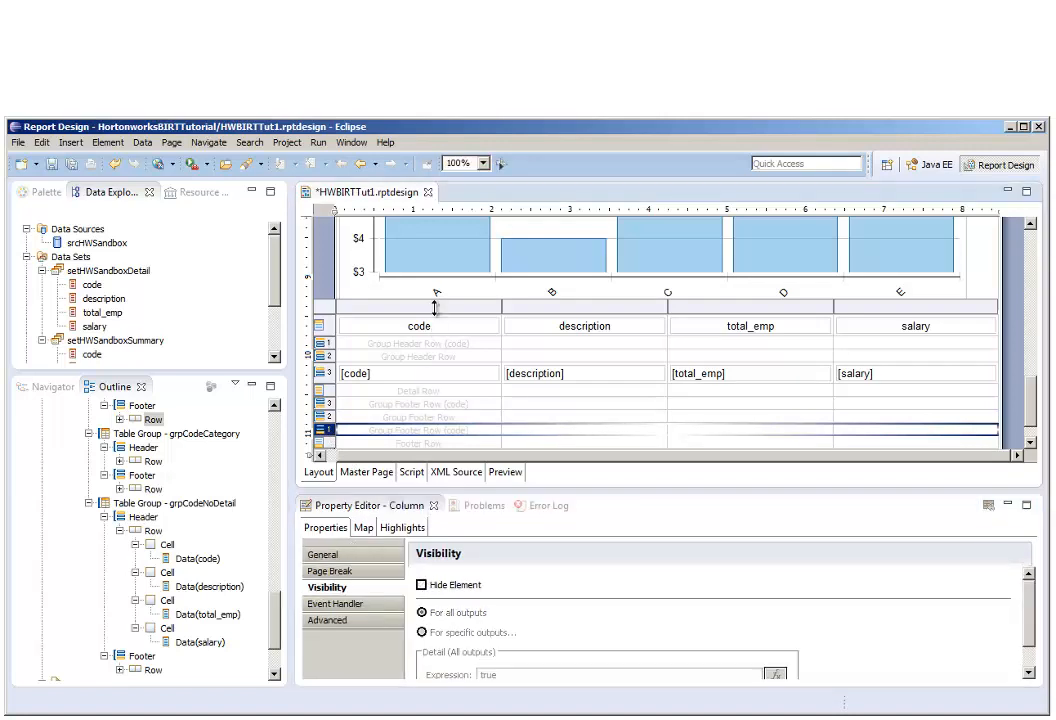
click(422, 586)
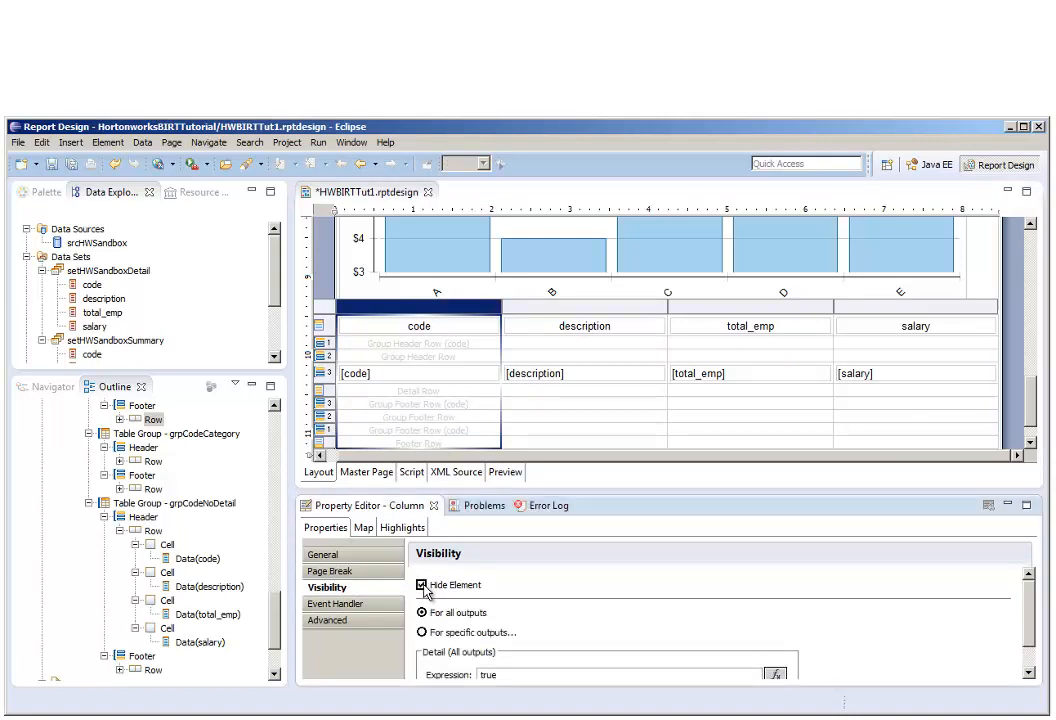
- Save the report, and give the salary cell in the grpCodeNoDetail header row a light yellow background
key(ctrl+s)
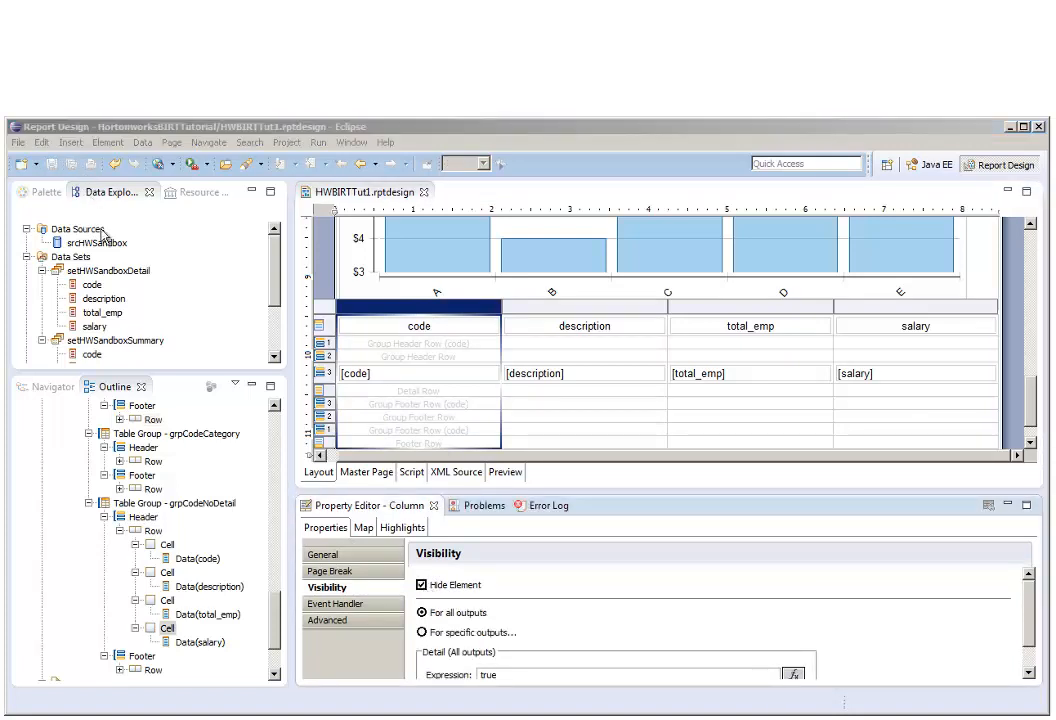
click(166, 628)
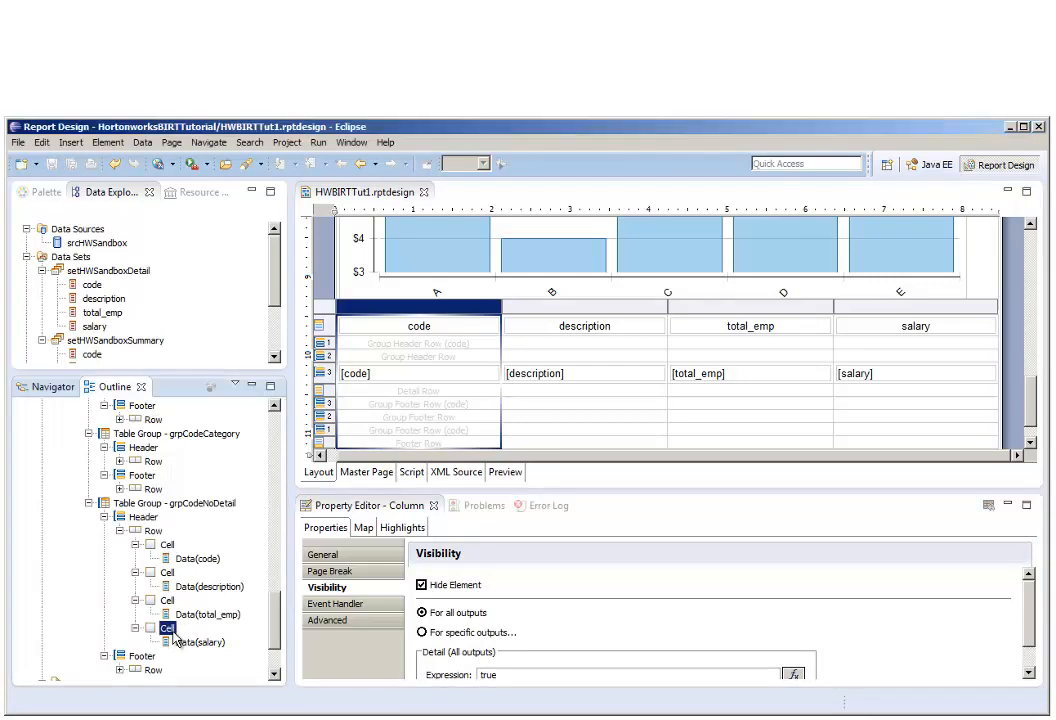
click(360, 560)
click(358, 557)
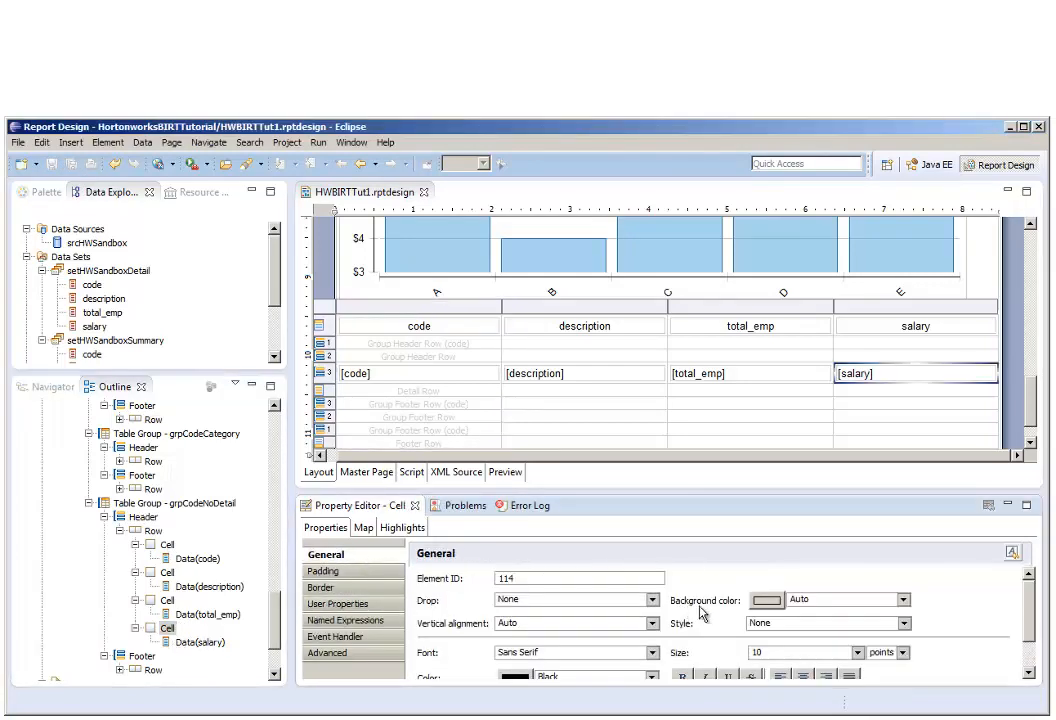
click(767, 602)
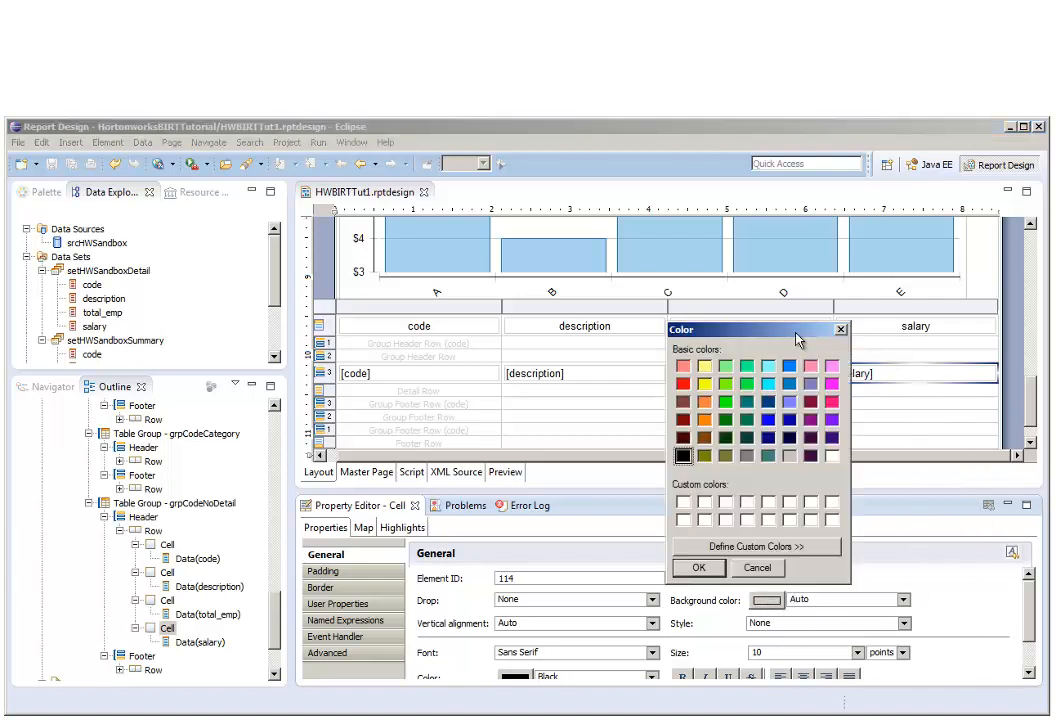
click(705, 368)
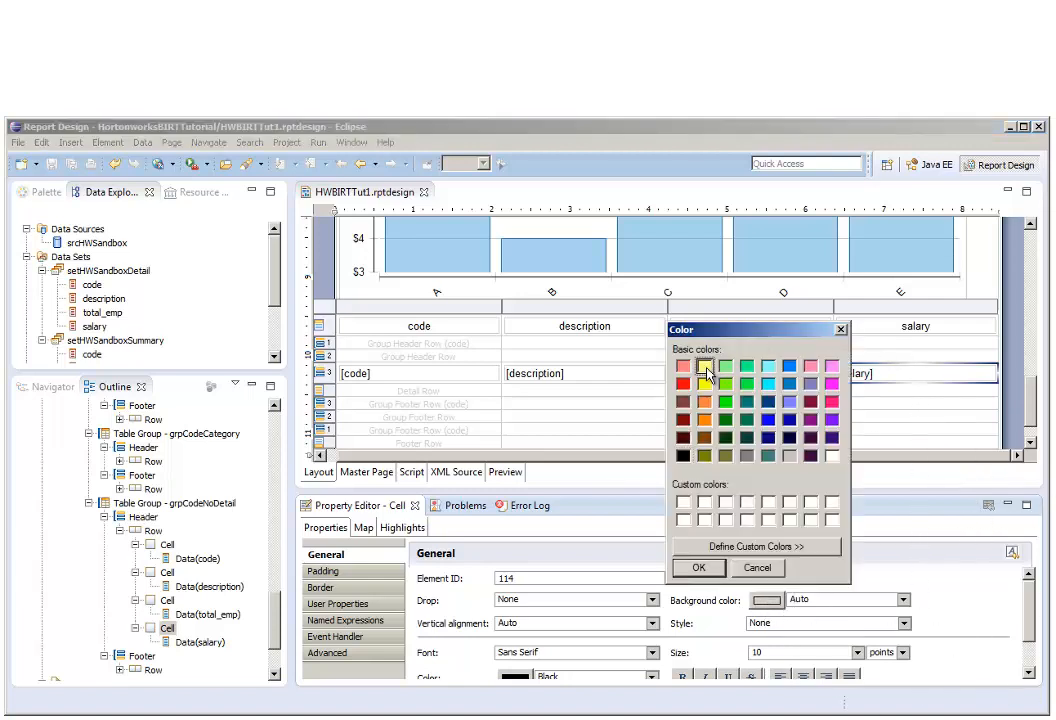
click(699, 568)
- Add a highlight to the salary cell giving it a light green background when row["salary"] is in the top 25 percent
click(408, 529)
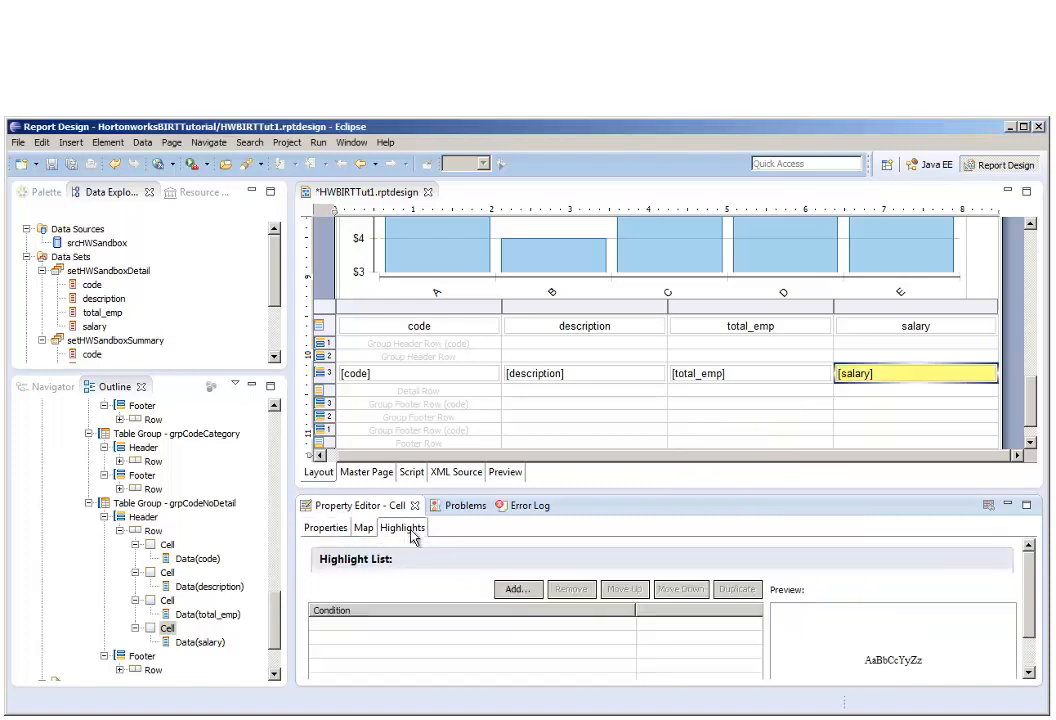
click(519, 590)
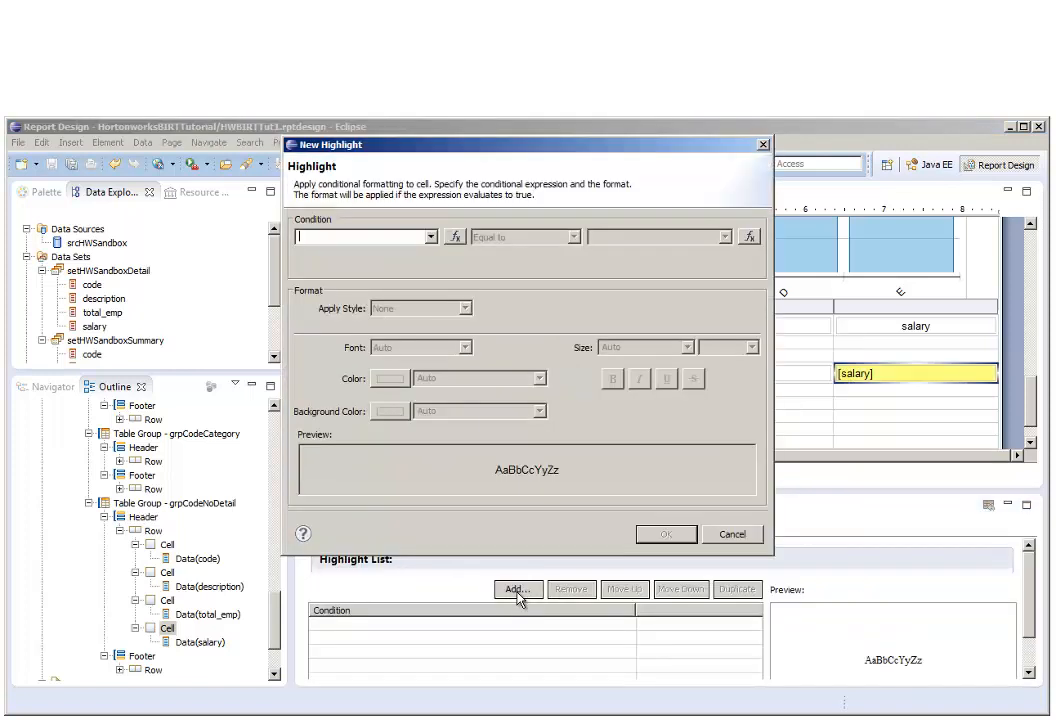
click(432, 237)
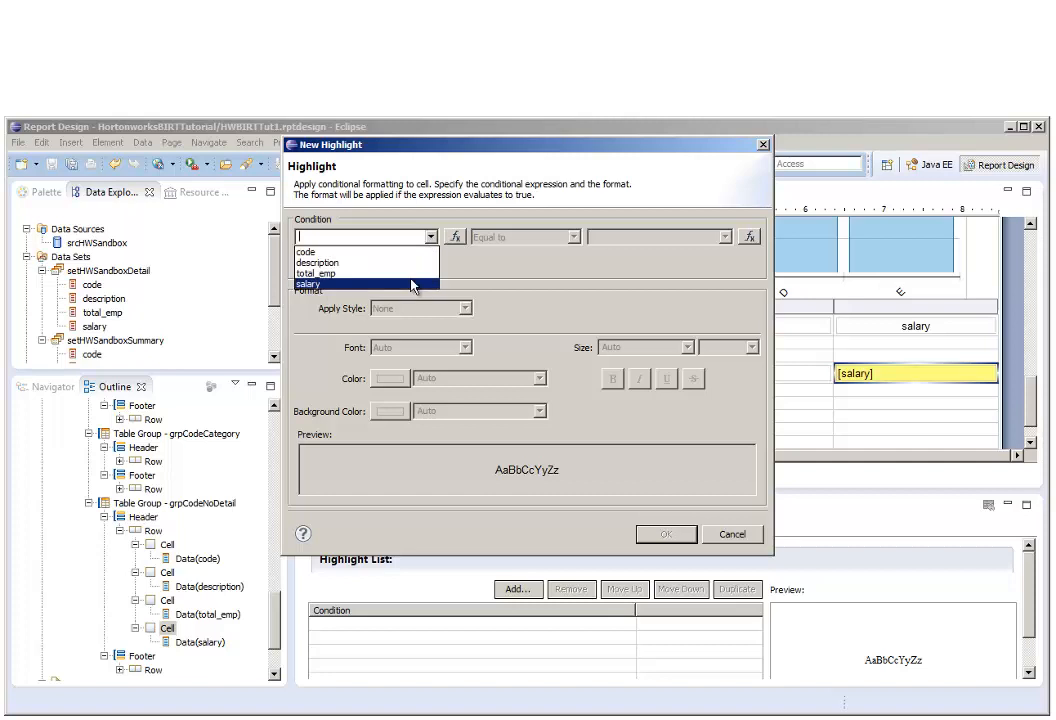
click(410, 286)
click(575, 239)
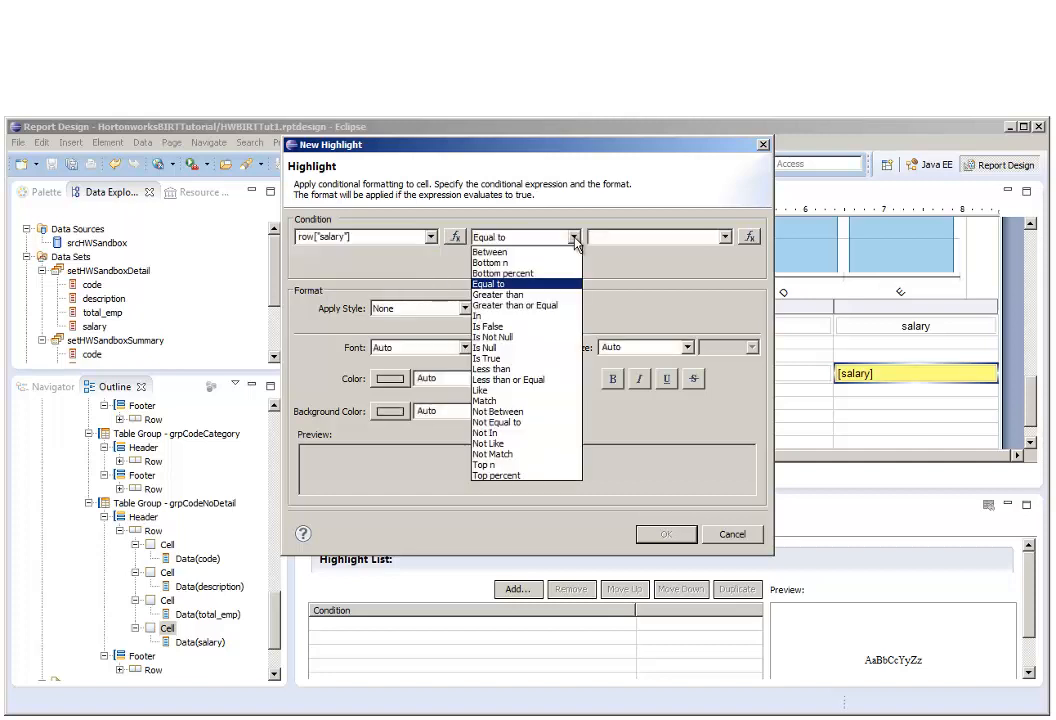
click(557, 476)
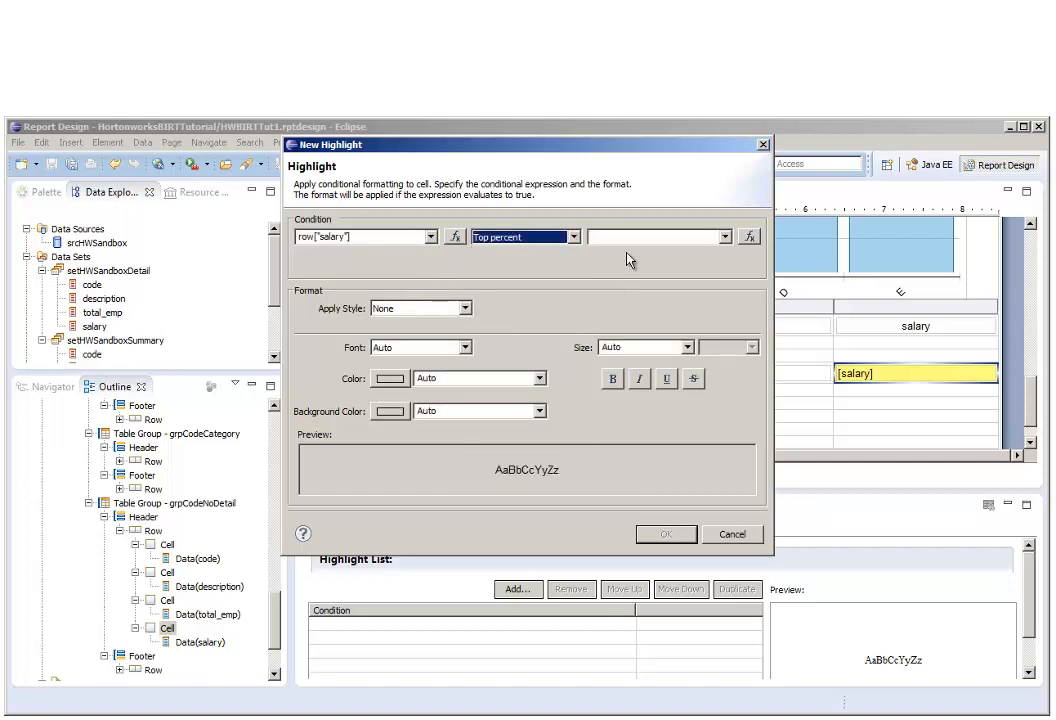
click(628, 238)
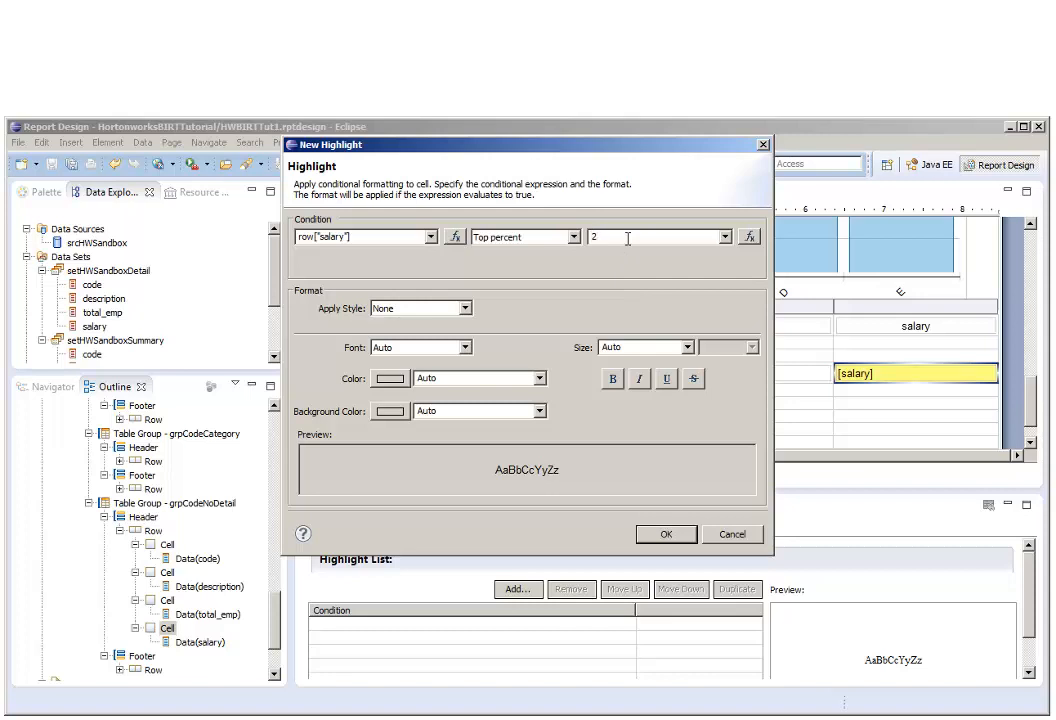
text(25)
click(390, 411)
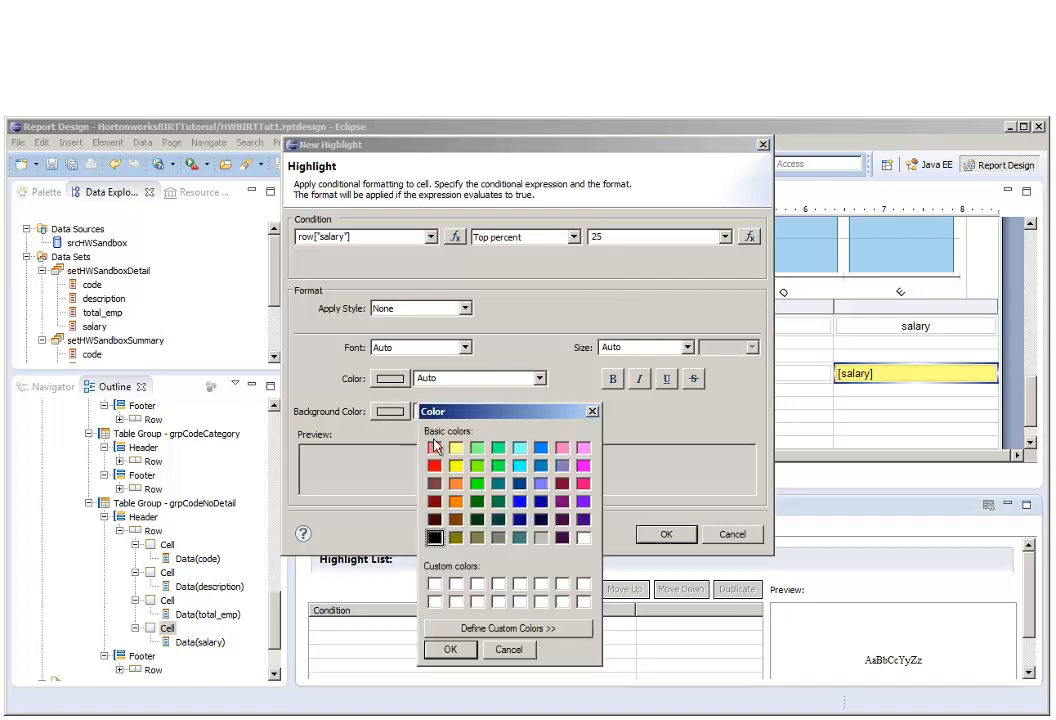
click(477, 449)
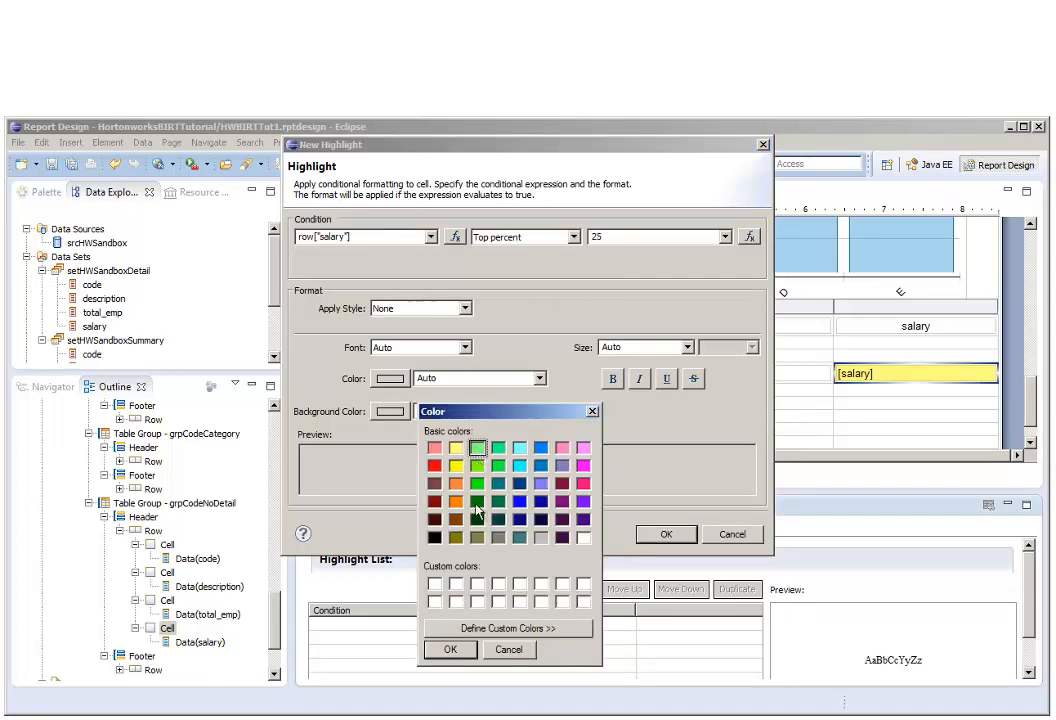
click(450, 649)
click(666, 534)
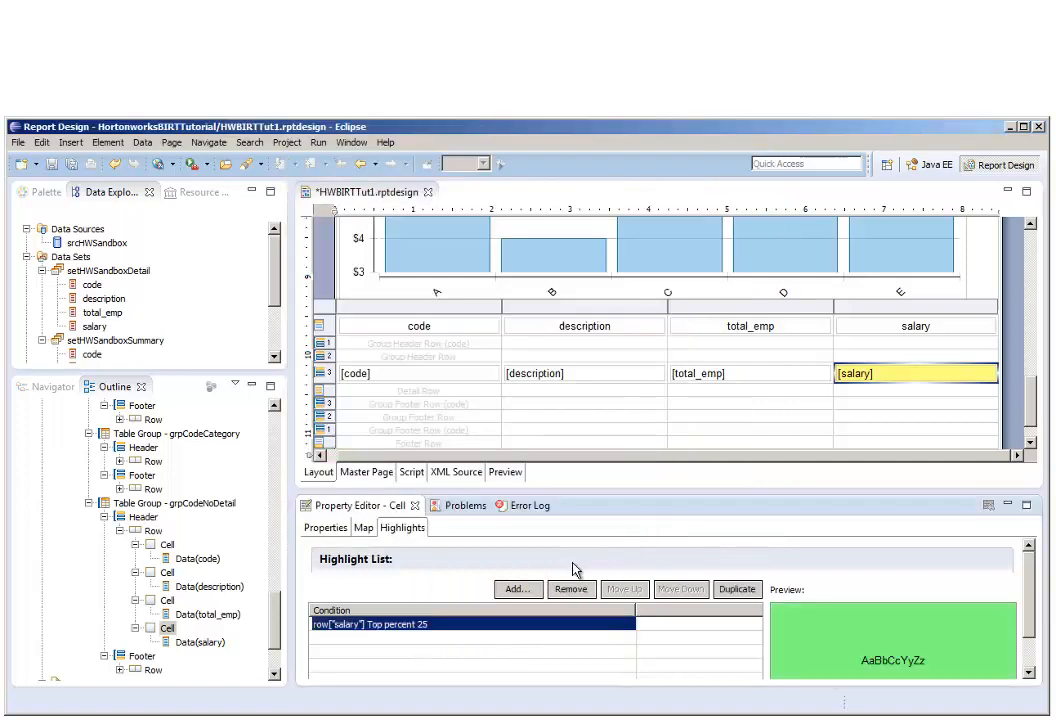
- Add a second salary cell highlight with background RGB(255,128,128) when row["salary"] is in the bottom 25 percent
click(518, 589)
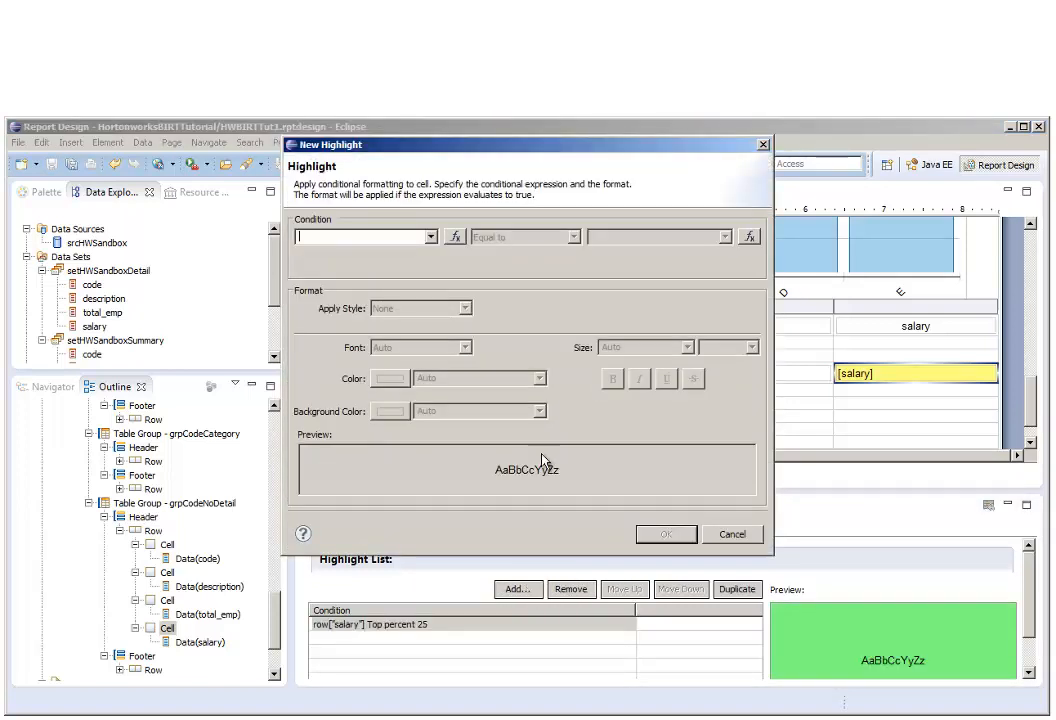
click(432, 237)
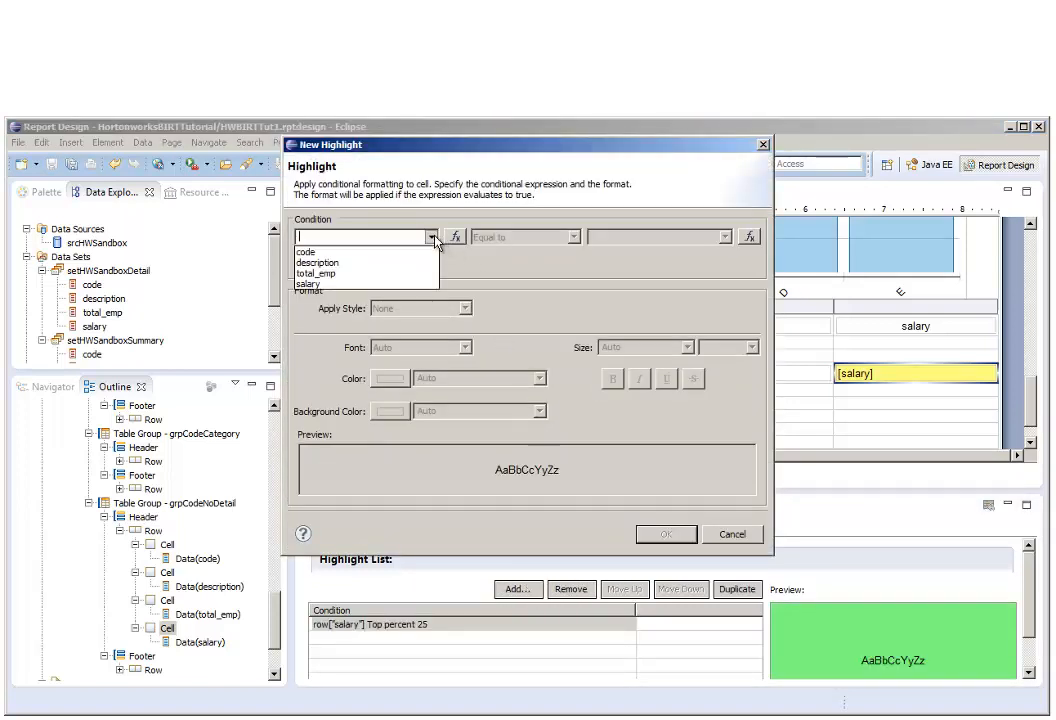
click(410, 284)
click(573, 238)
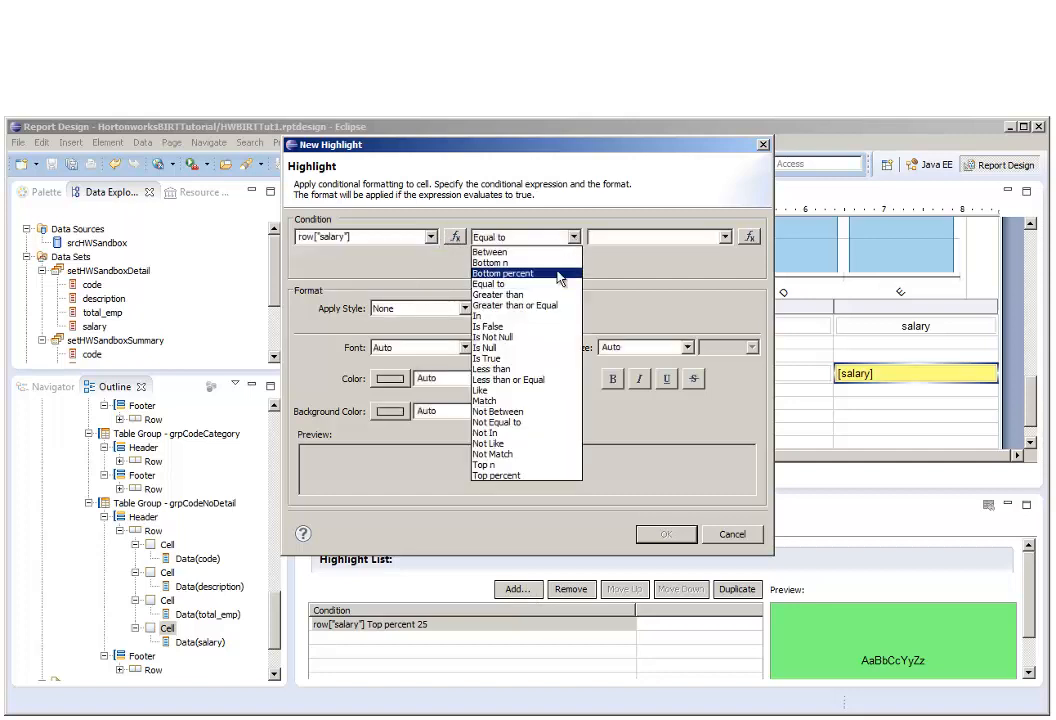
click(558, 275)
click(606, 237)
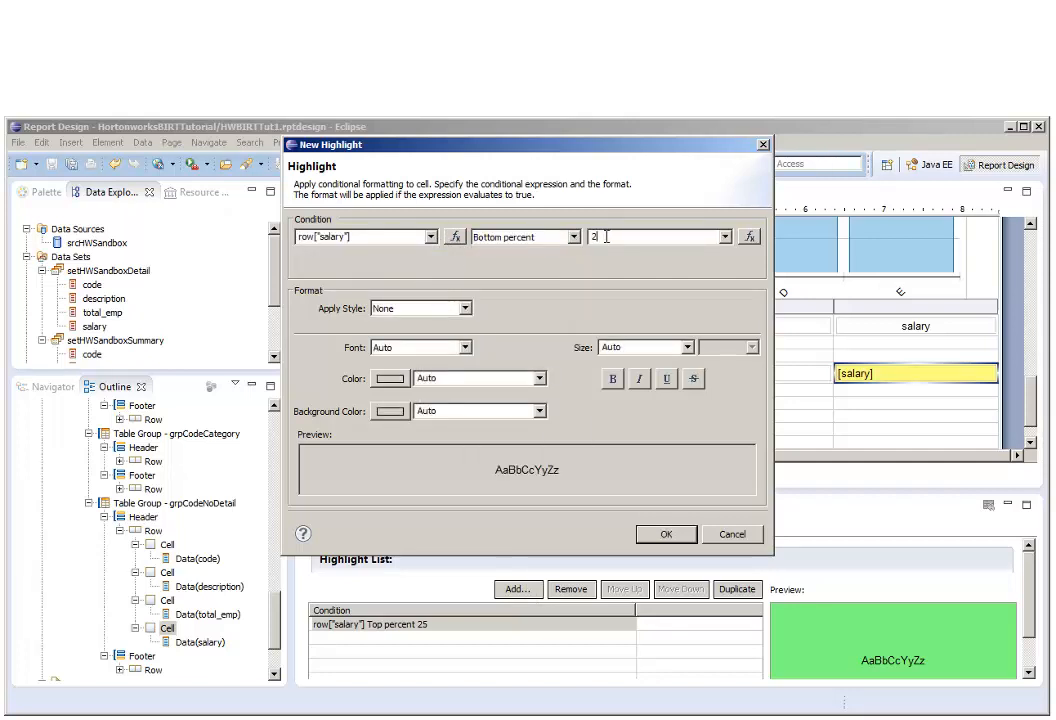
click(390, 411)
click(434, 446)
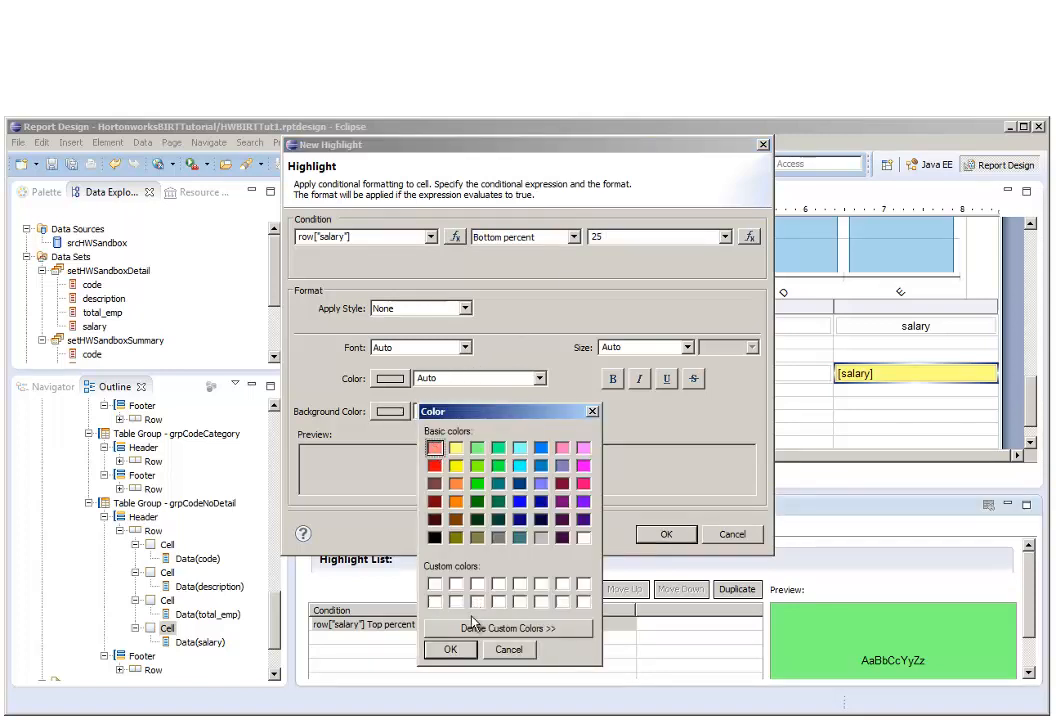
click(451, 650)
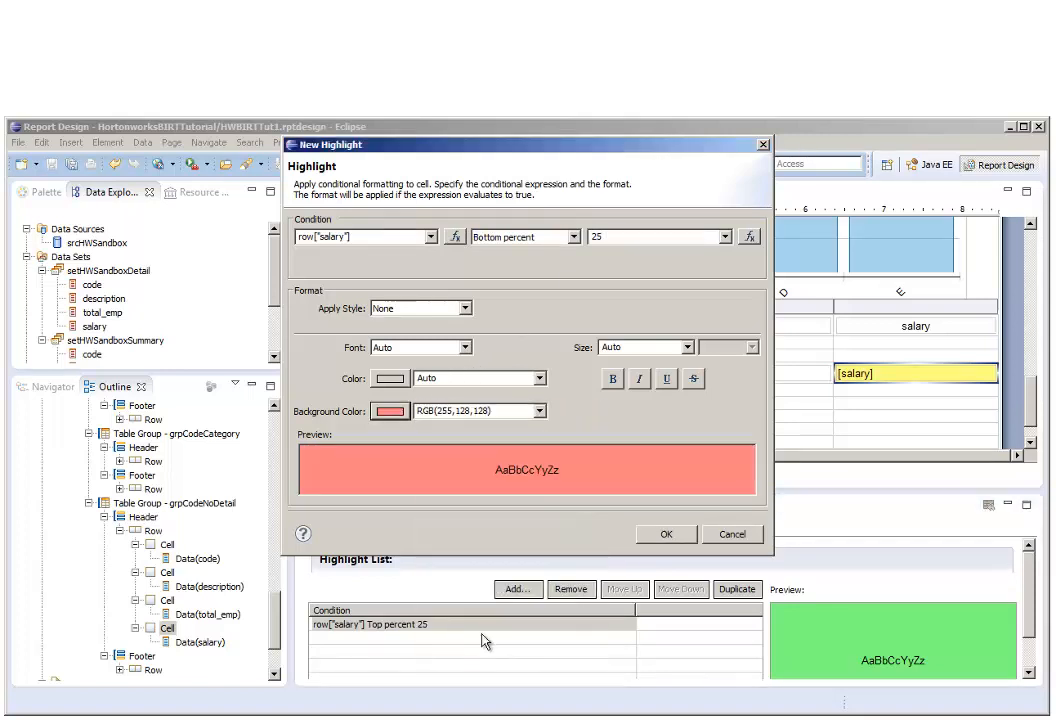
click(662, 535)
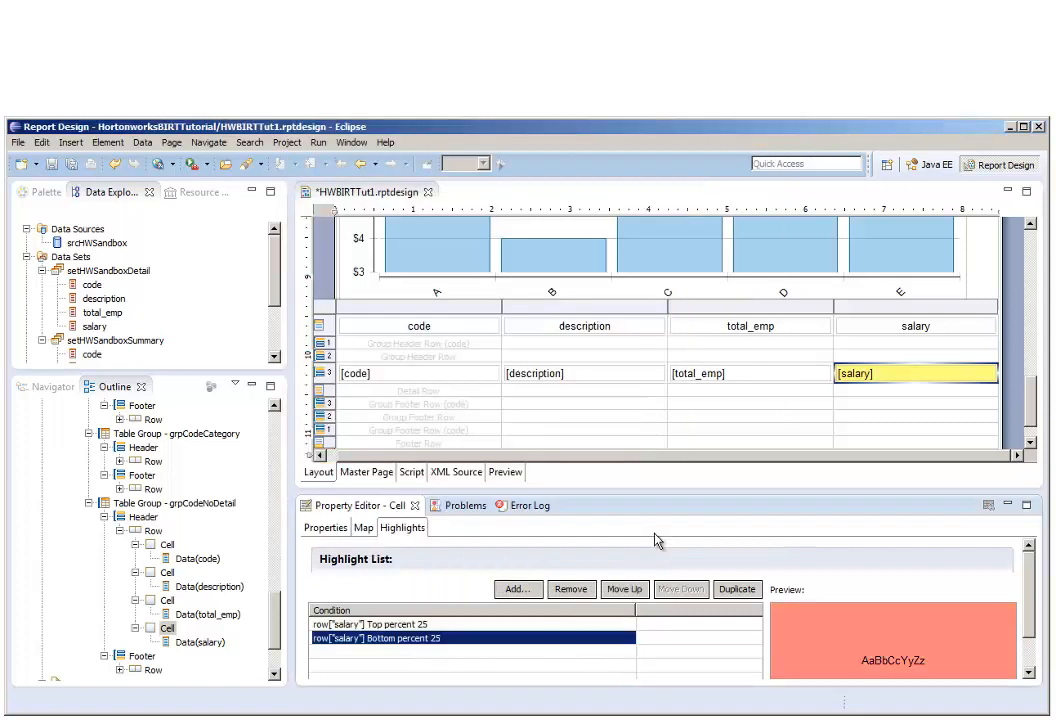
- Start a third salary cell highlight with the condition row["code"].substr(3,4) Match "0000"
click(516, 589)
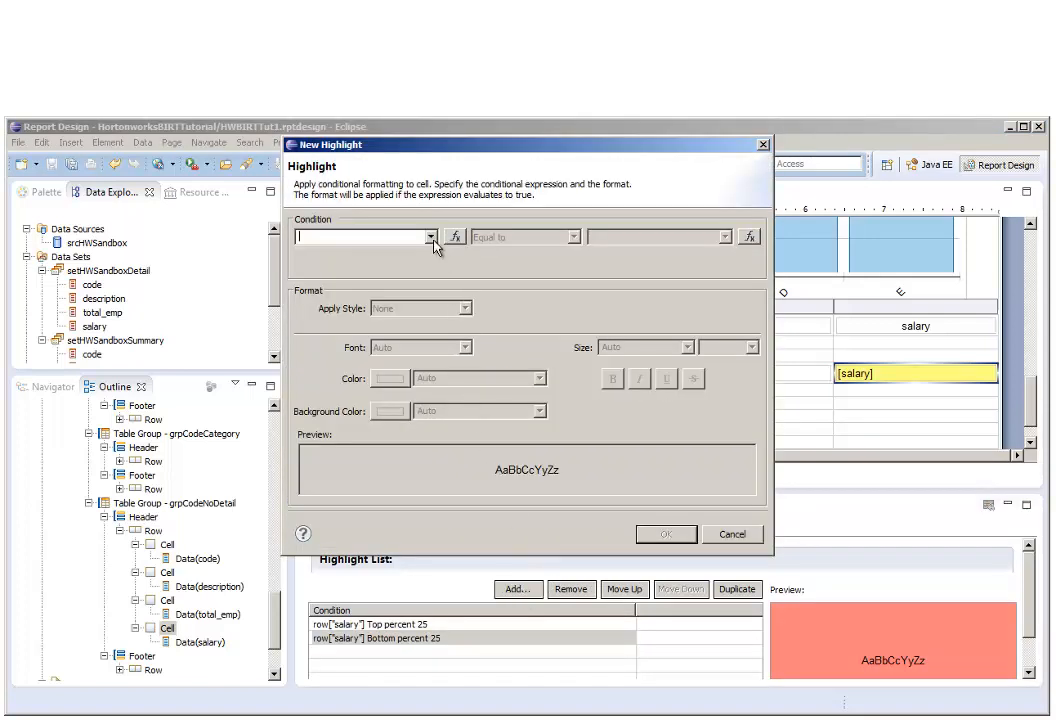
click(430, 237)
click(380, 246)
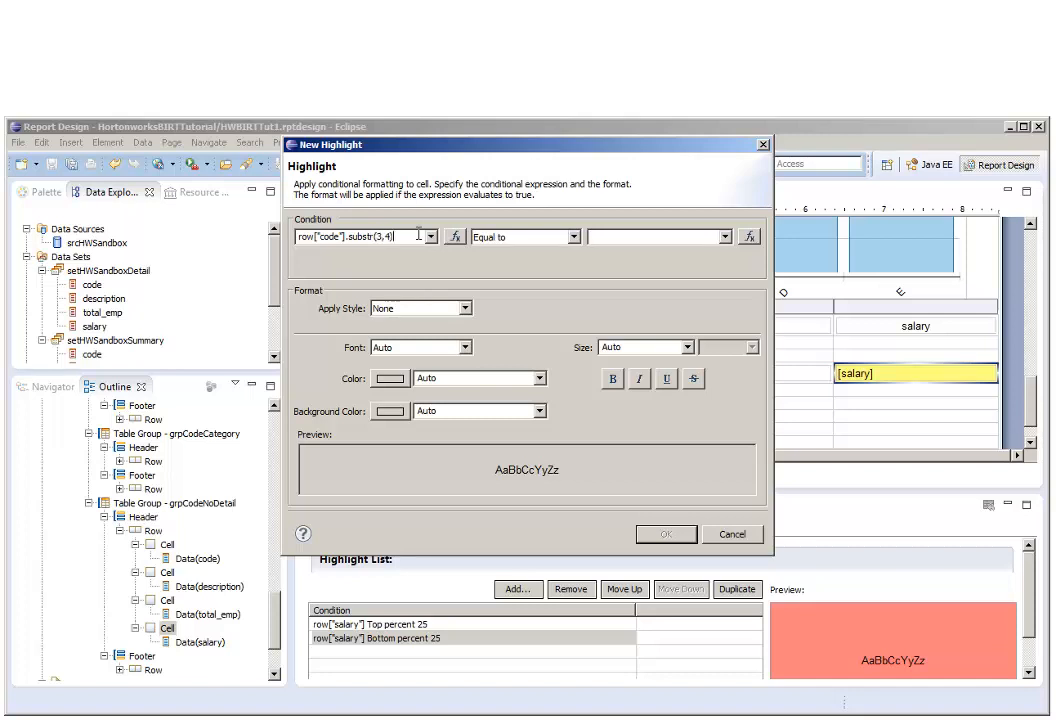
click(574, 237)
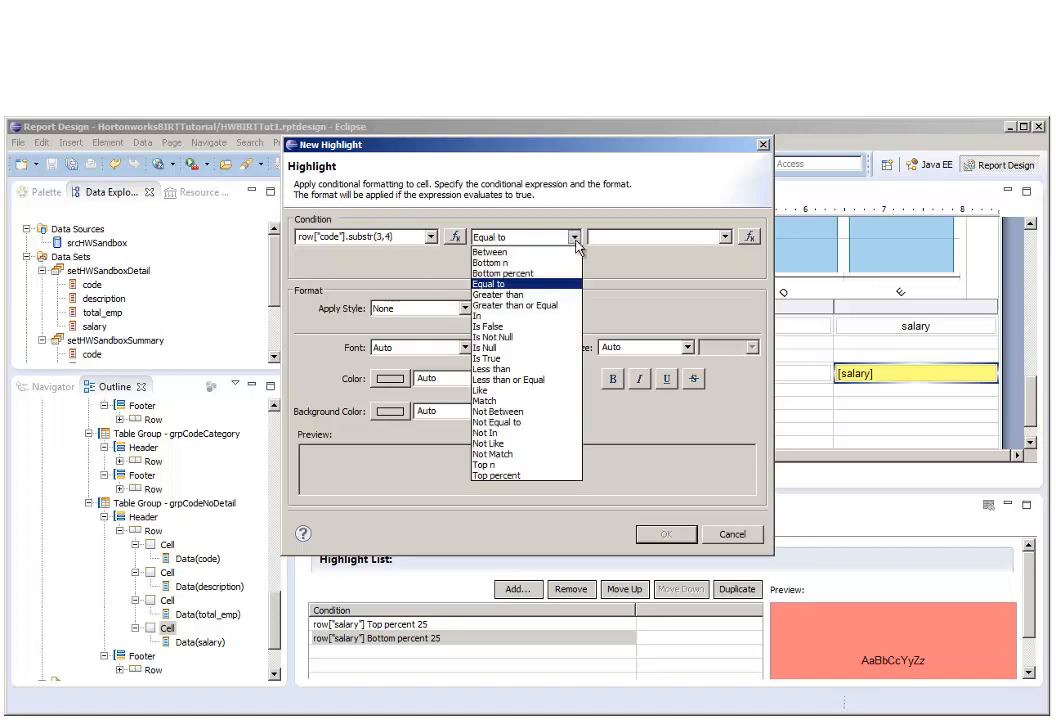
click(547, 400)
click(607, 238)
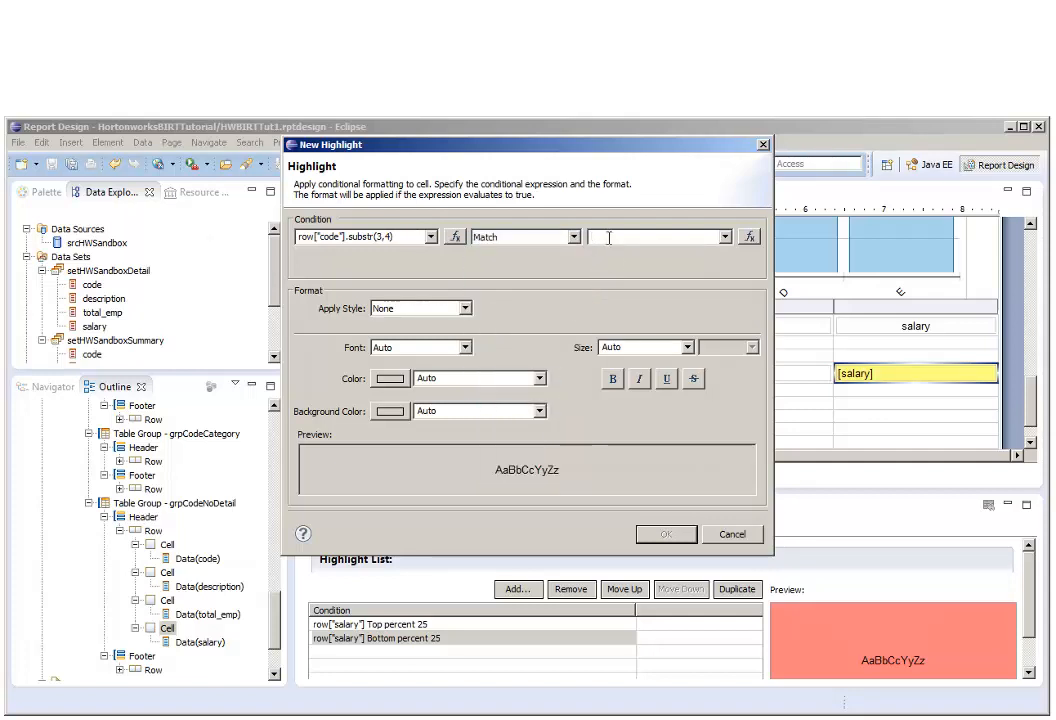
text("0000")
- Format the code-match highlight with bold white text on a gray background and add it to the salary cell
click(390, 378)
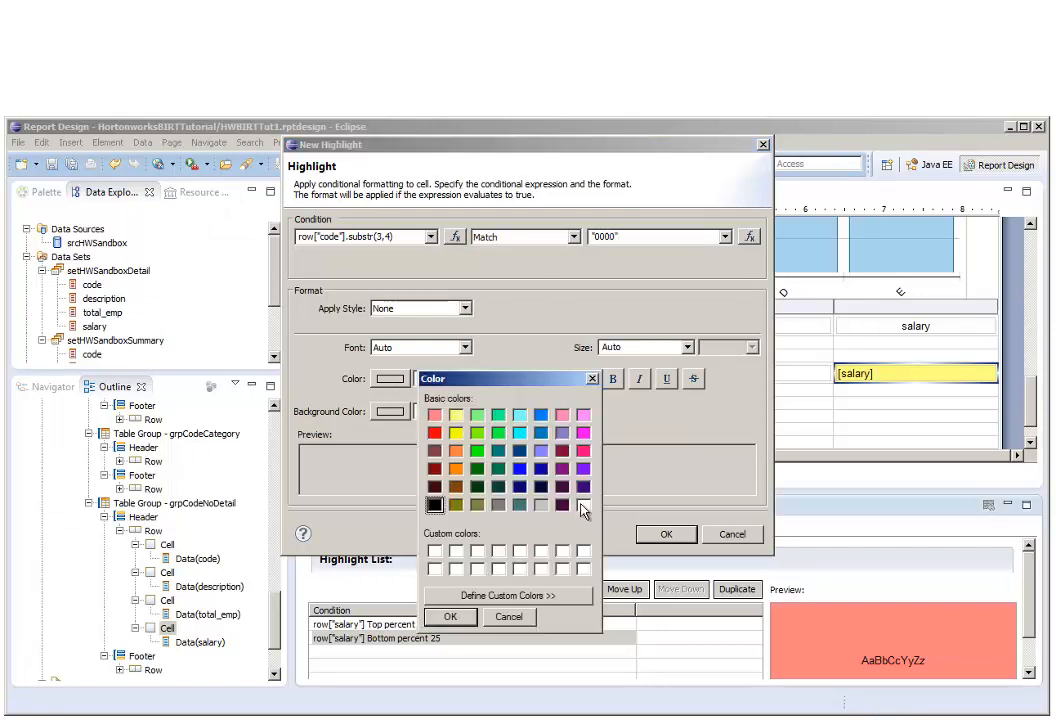
click(583, 505)
click(450, 616)
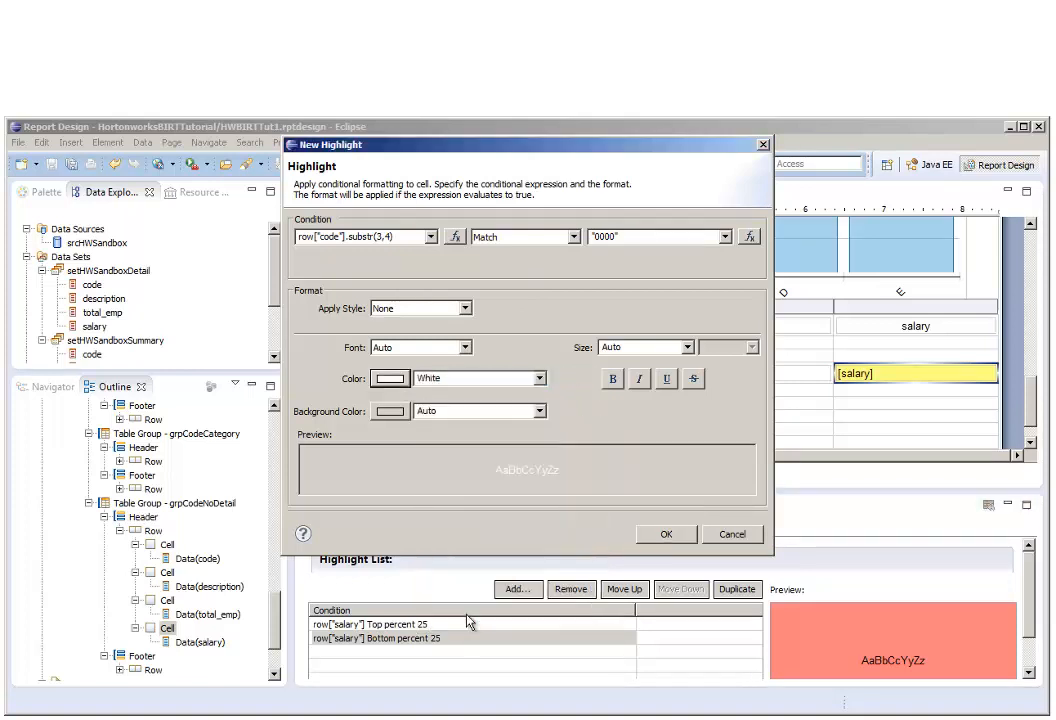
click(399, 414)
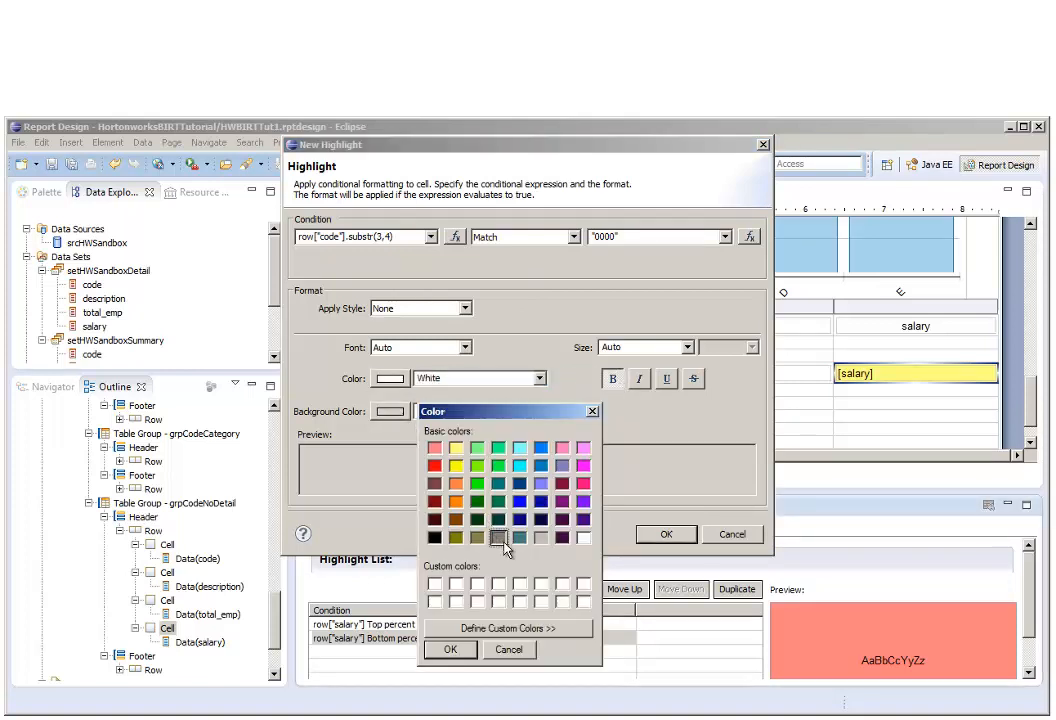
click(450, 649)
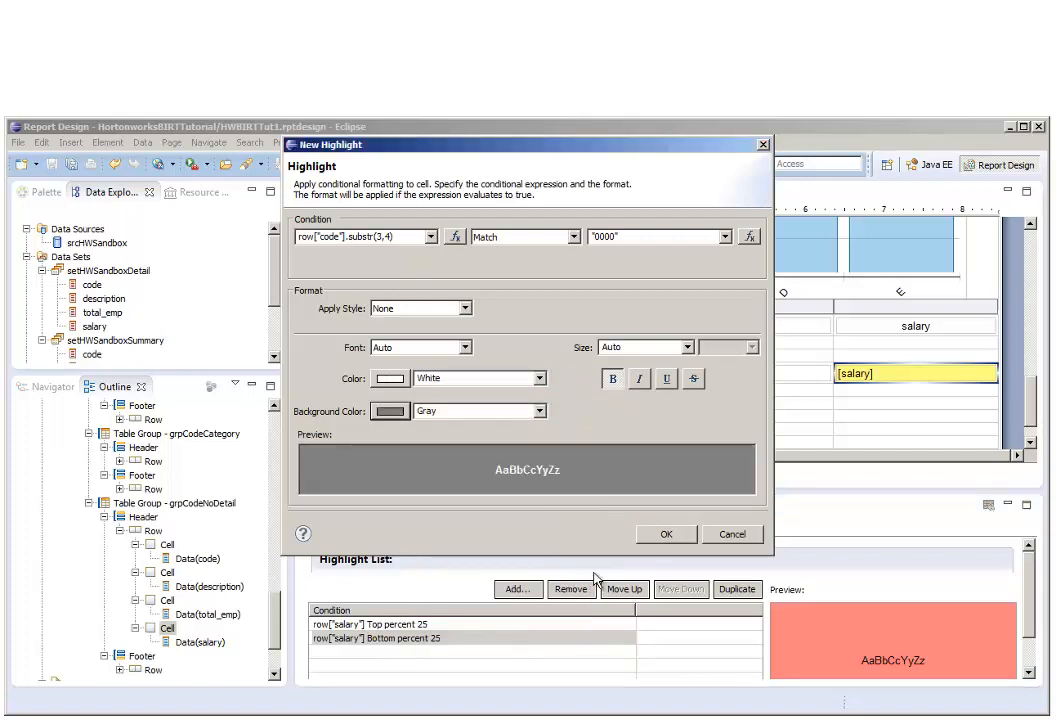
click(663, 535)
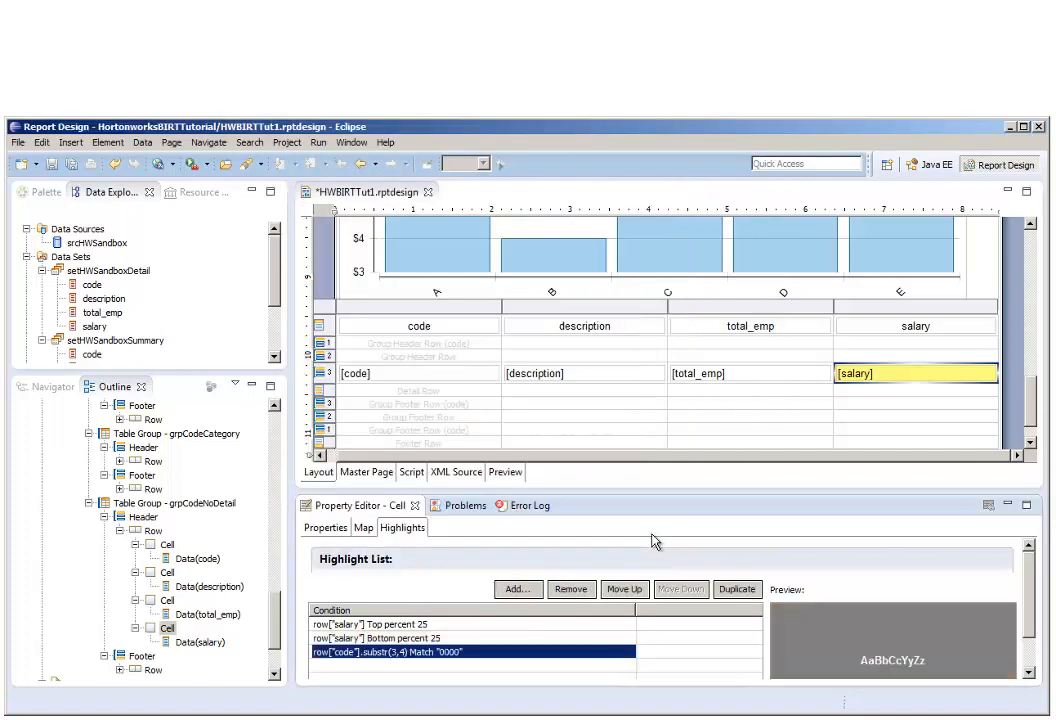
- Set the background of the total_emp cell in the grpCodeNoDetail header row to RGB(255,255,128)
click(167, 601)
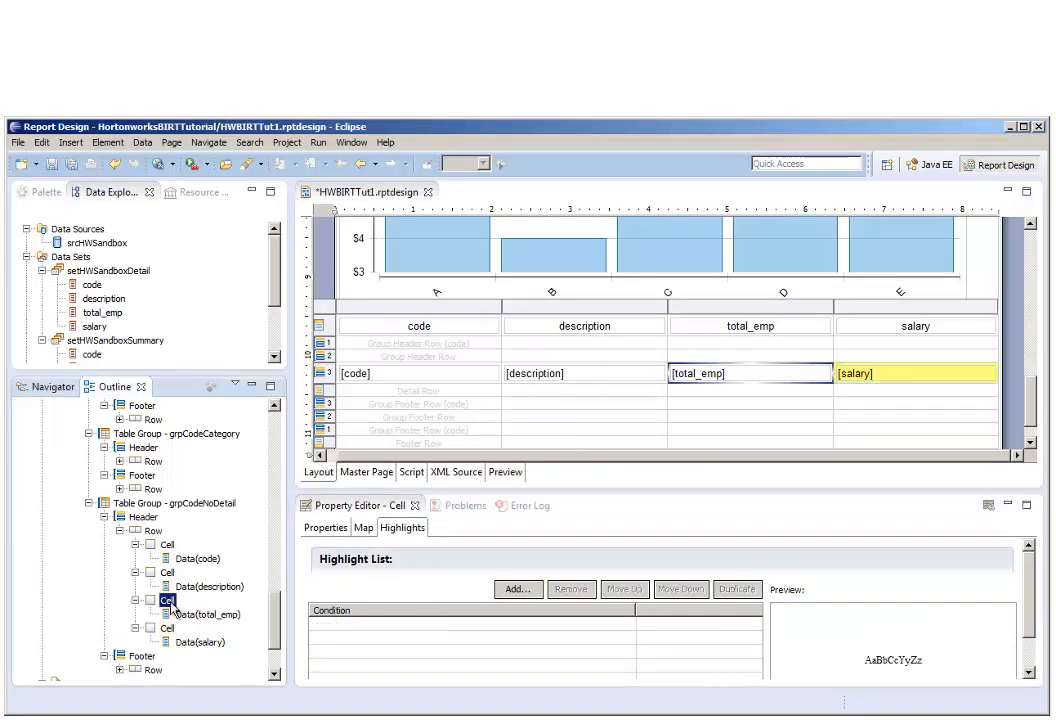
click(326, 528)
click(764, 601)
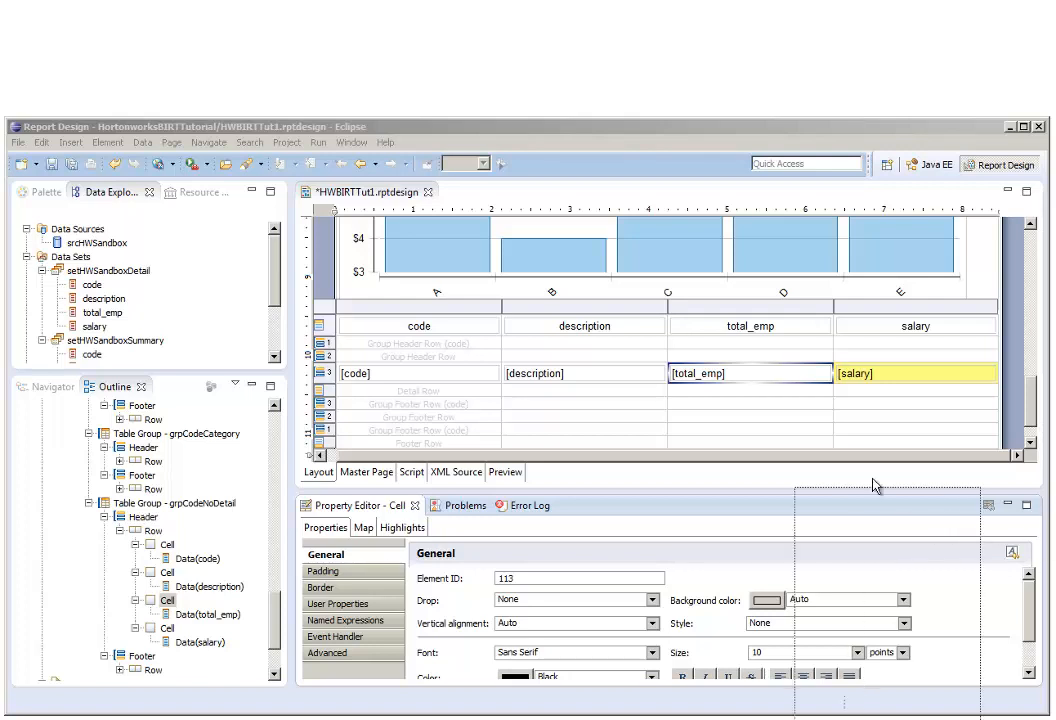
drag(872, 483, 679, 360)
click(601, 390)
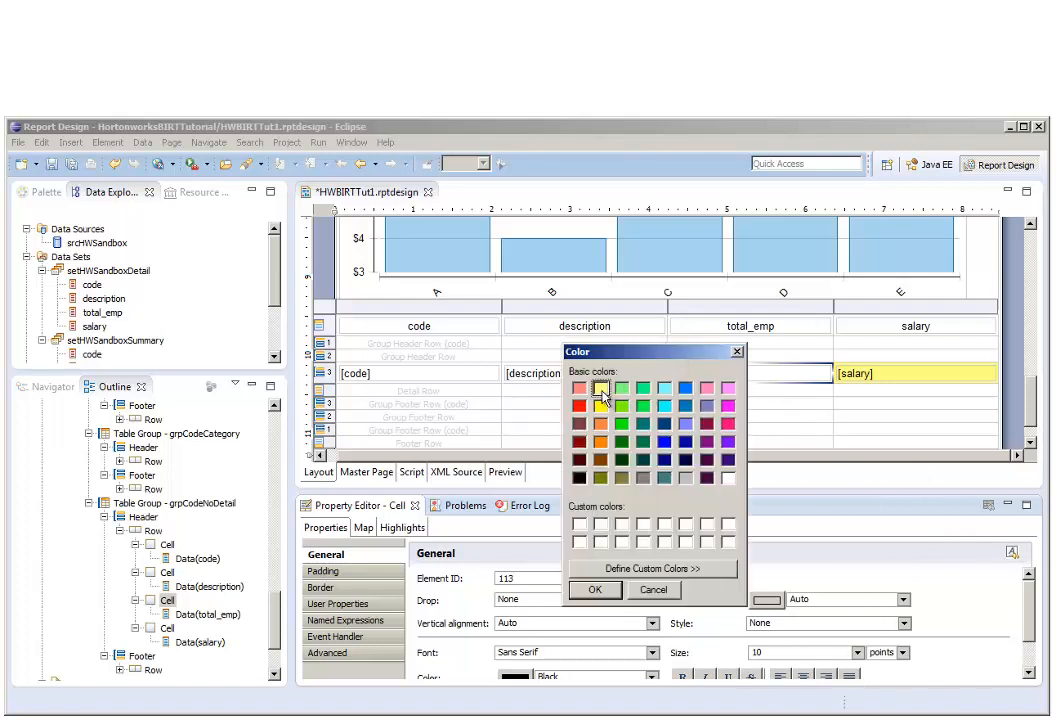
click(594, 590)
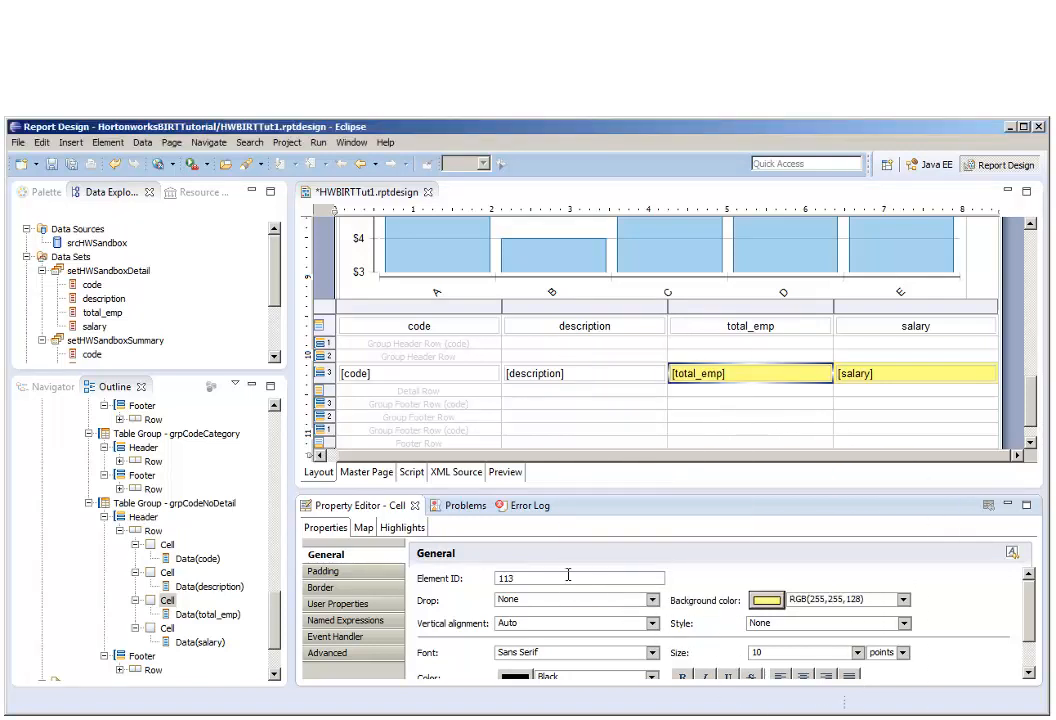
- Add a highlight to the total_emp cell with background RGB(255,128,128) when row["total_emp"] is in the top 25 percent
click(419, 530)
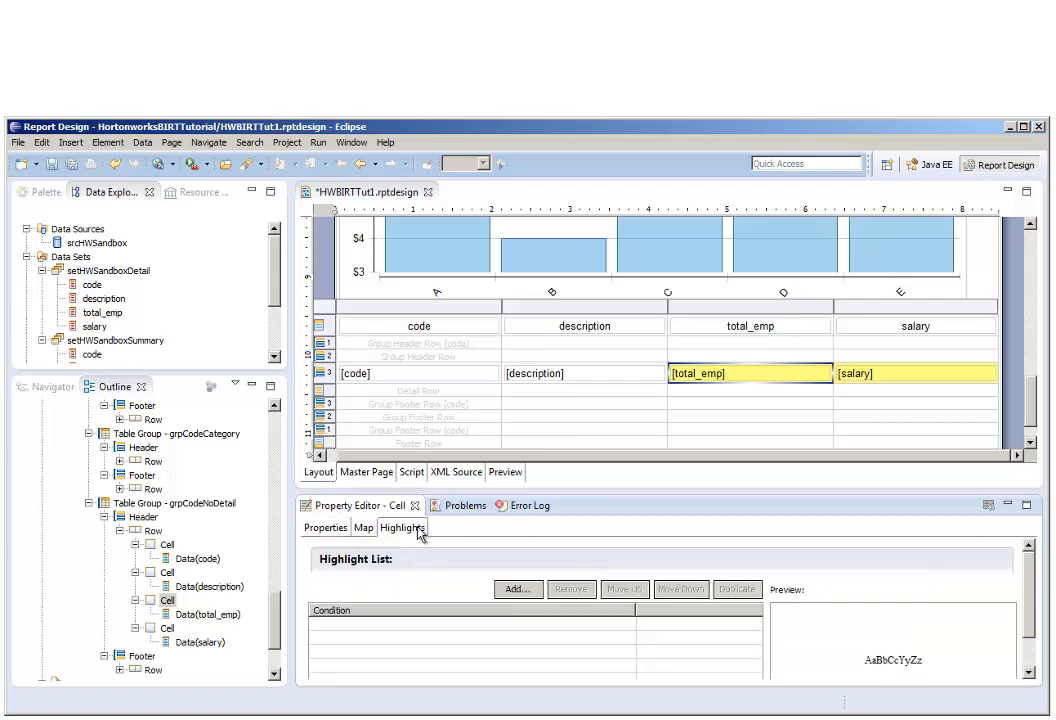
click(515, 590)
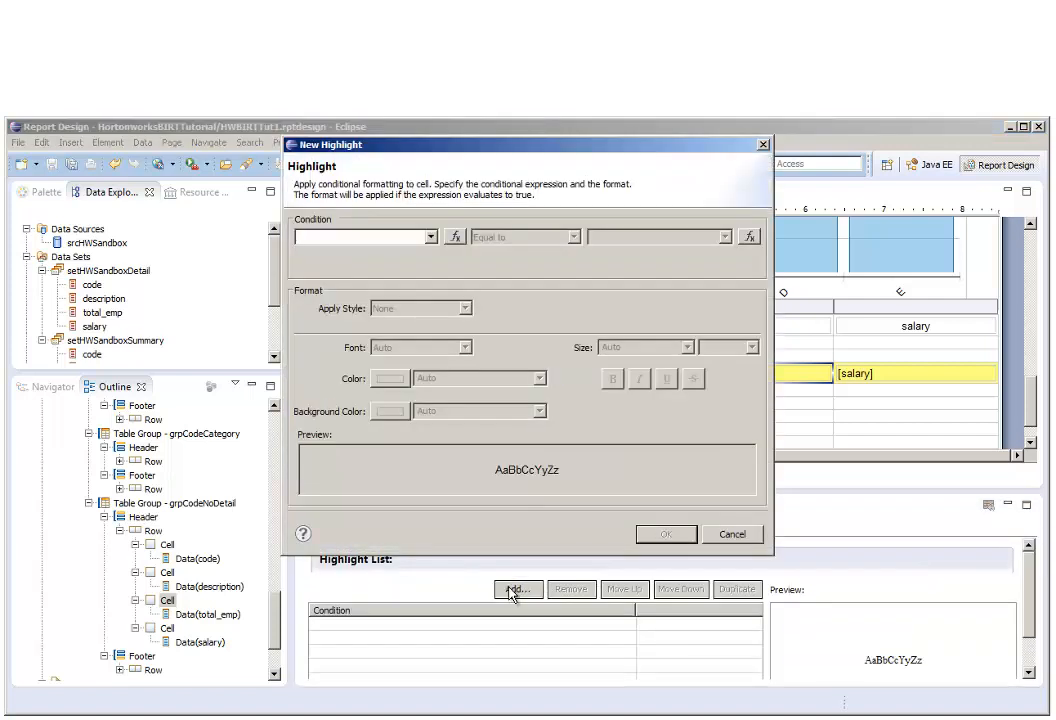
click(431, 236)
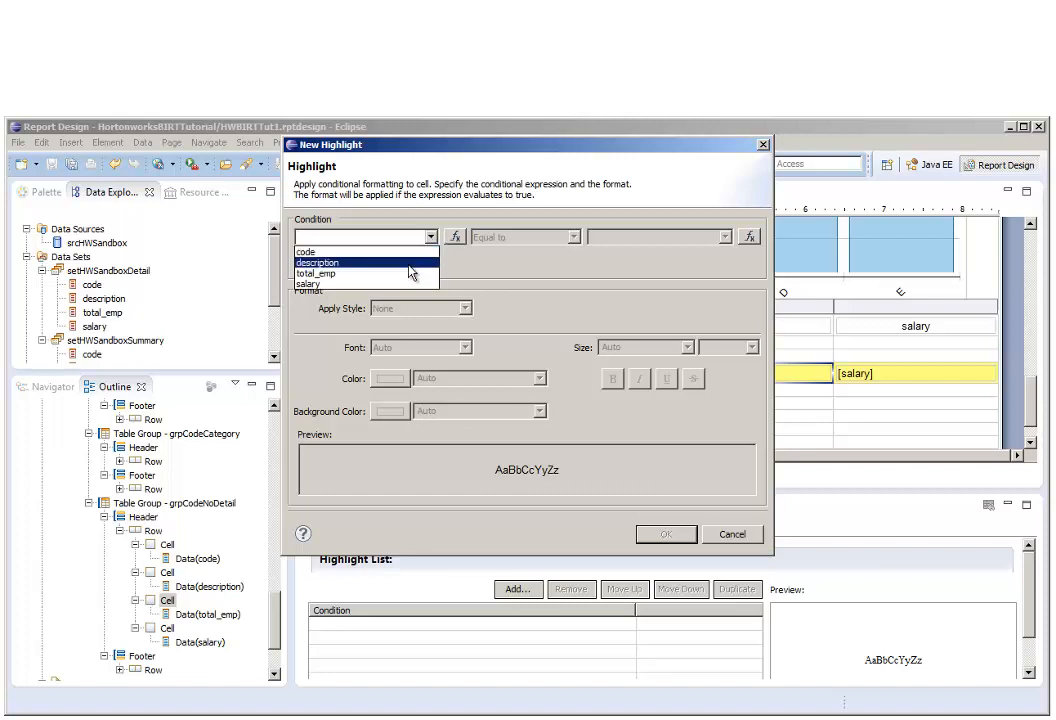
click(408, 274)
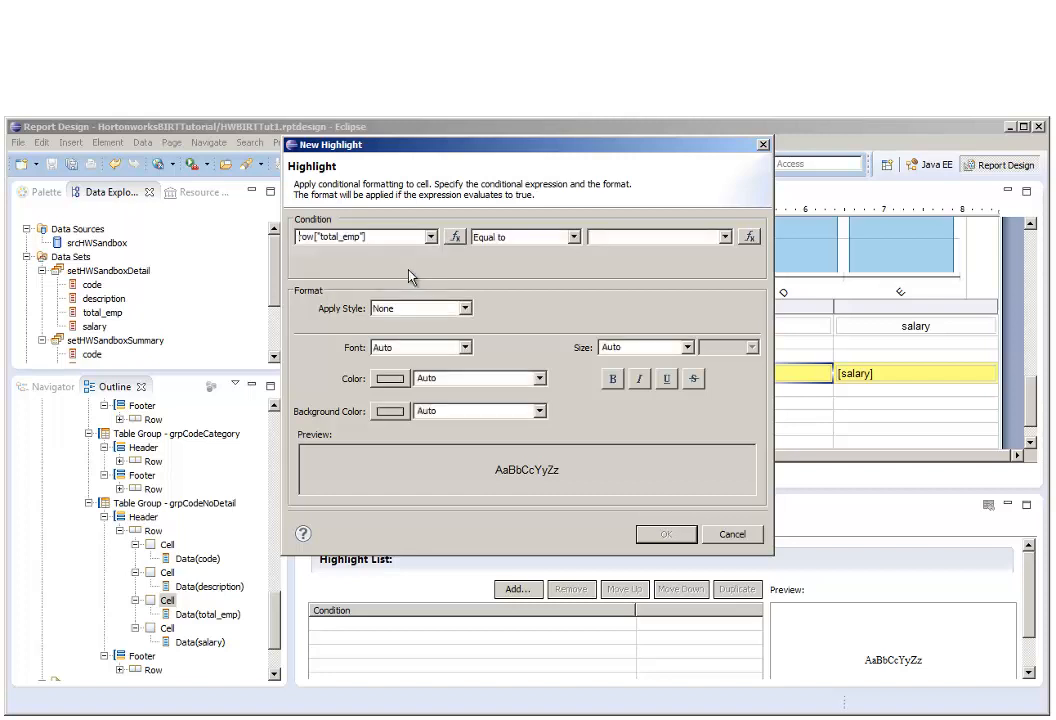
click(575, 237)
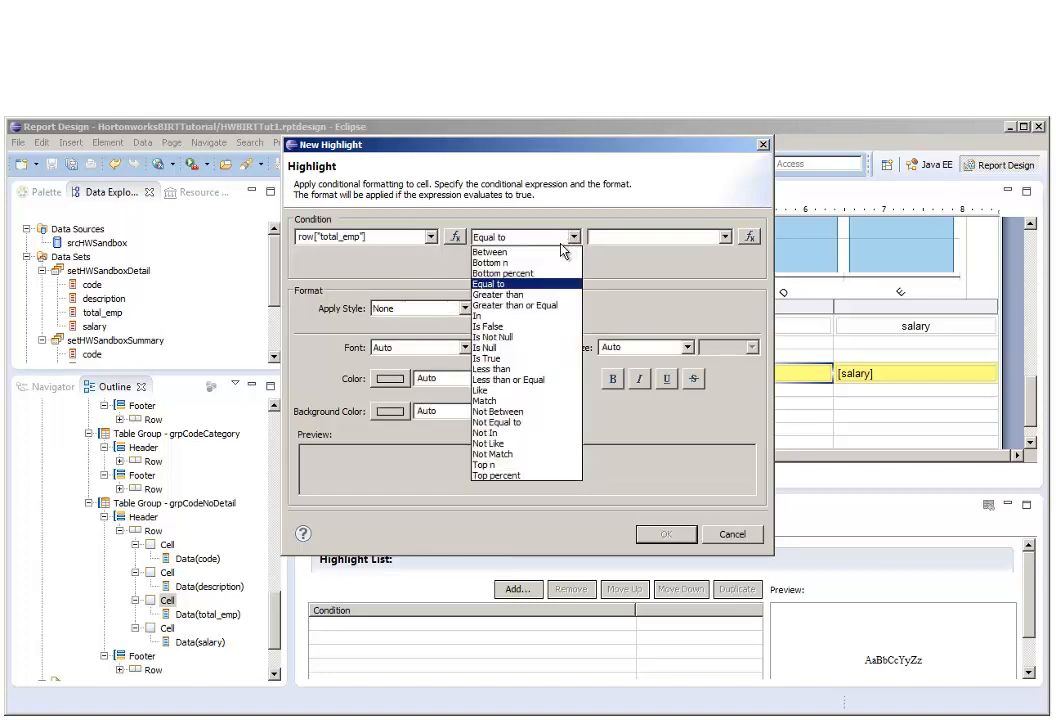
click(537, 476)
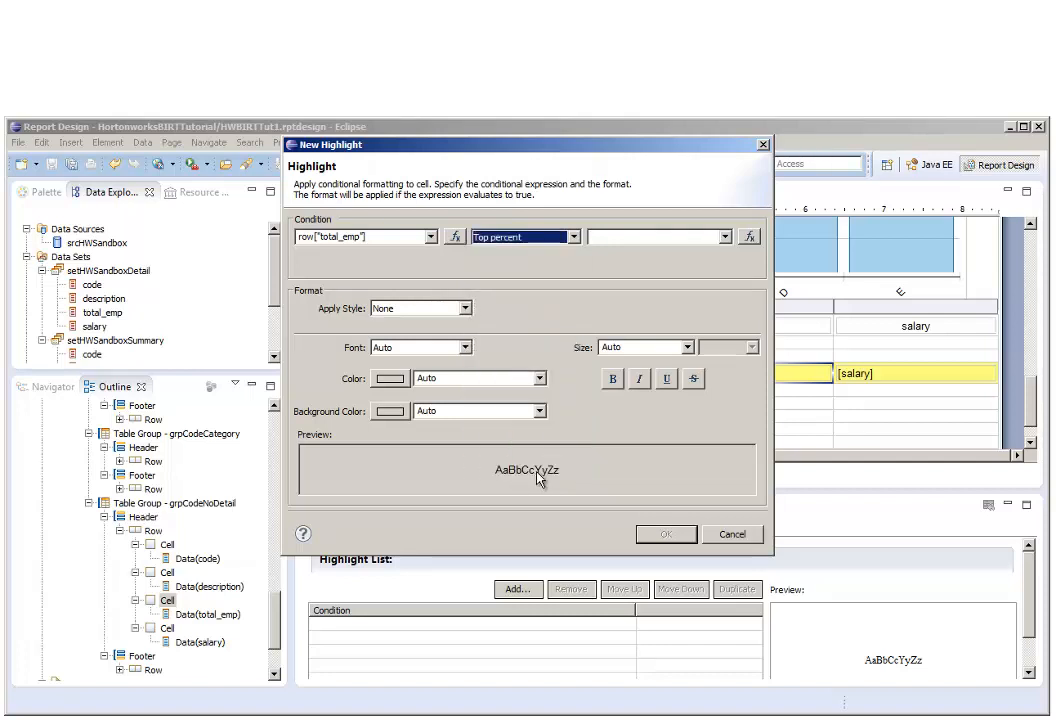
click(636, 237)
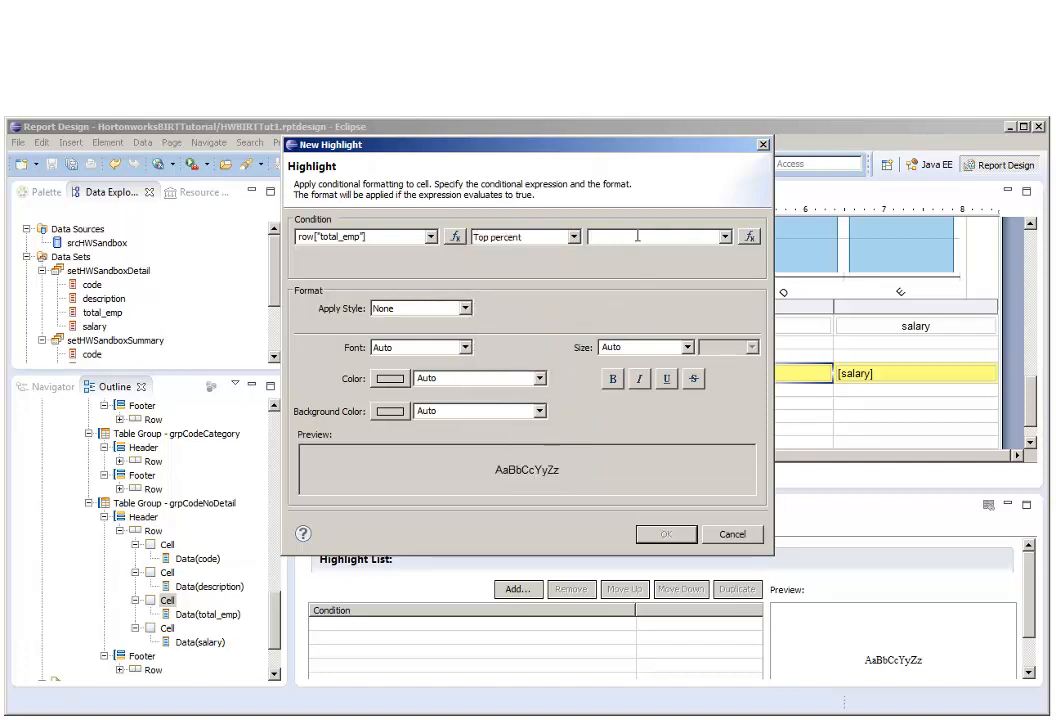
text(25)
click(390, 411)
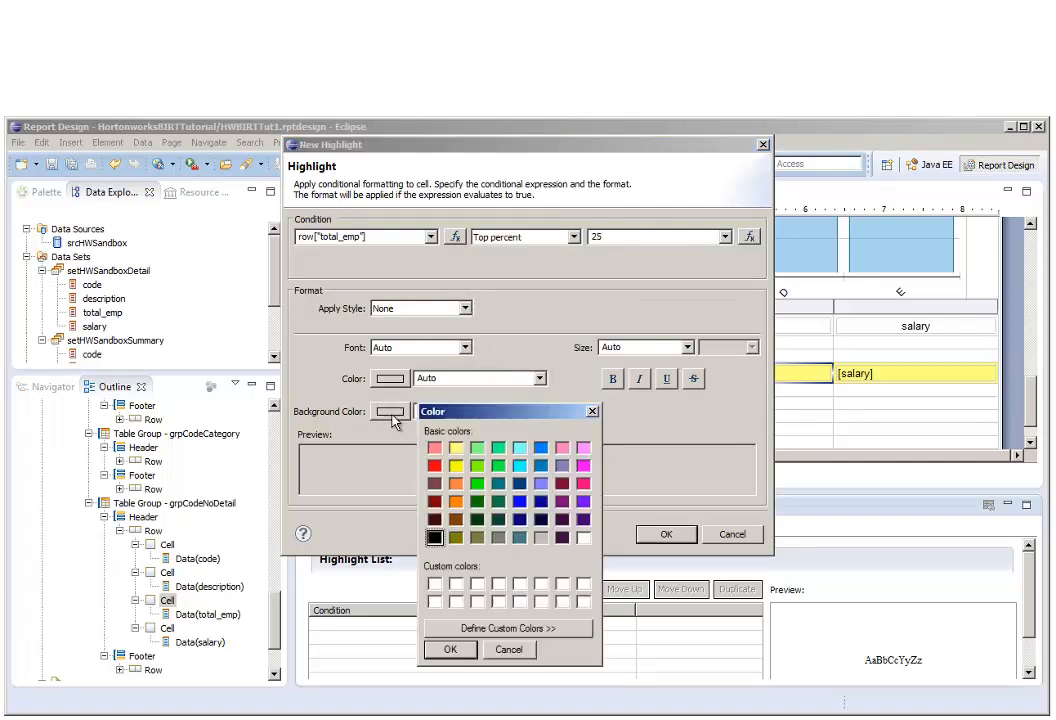
click(434, 448)
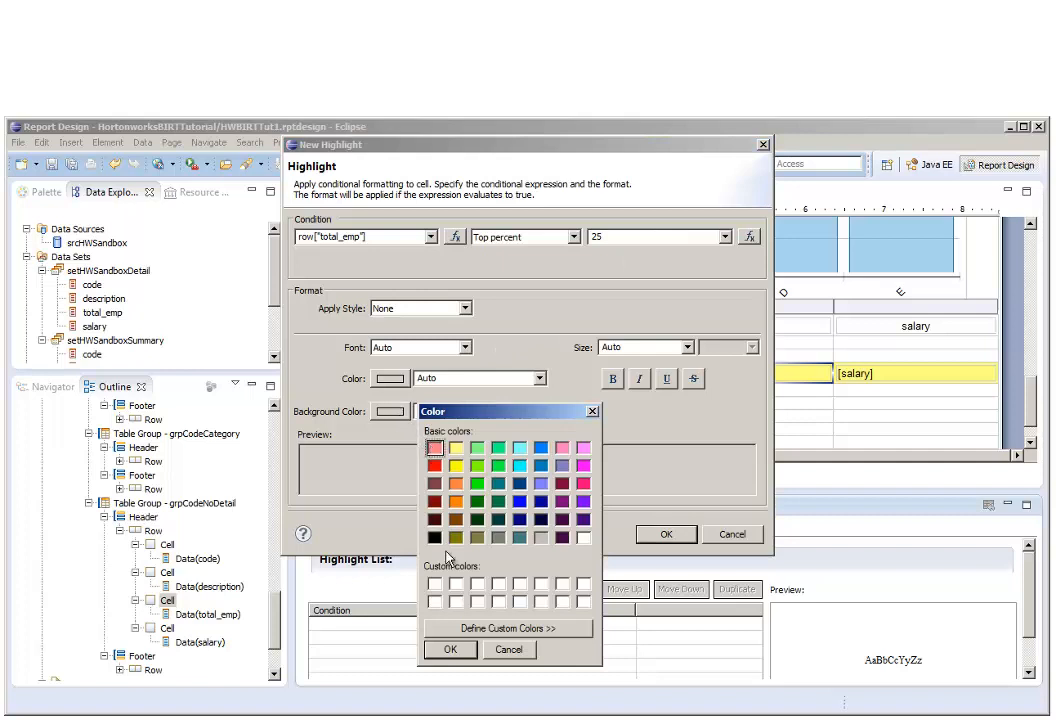
click(449, 650)
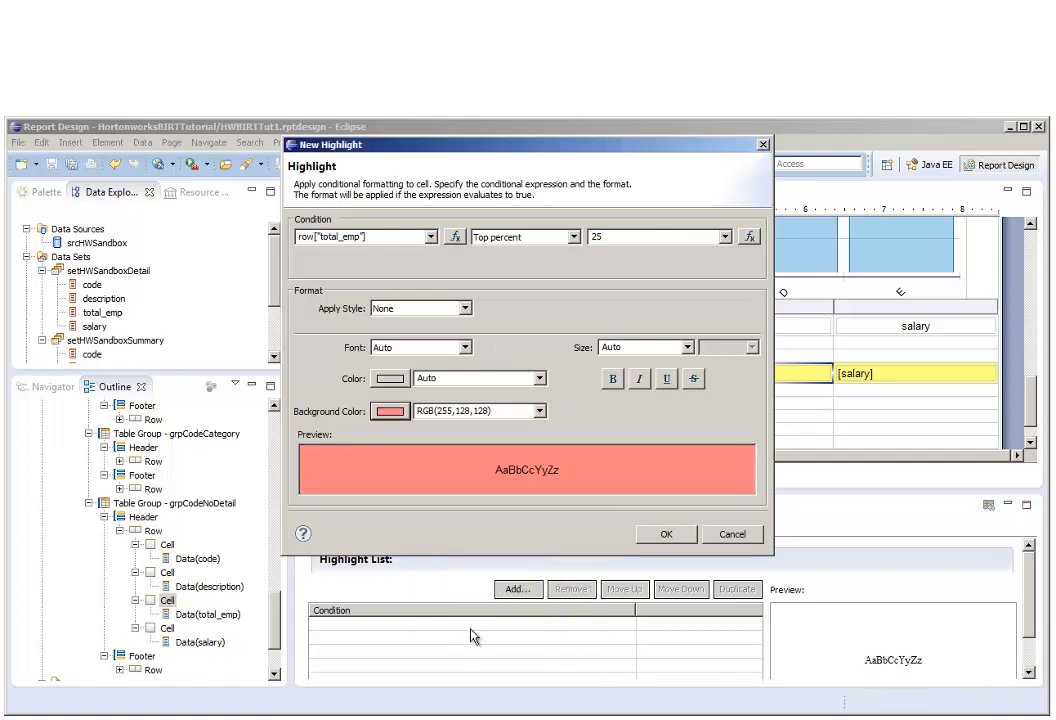
click(661, 536)
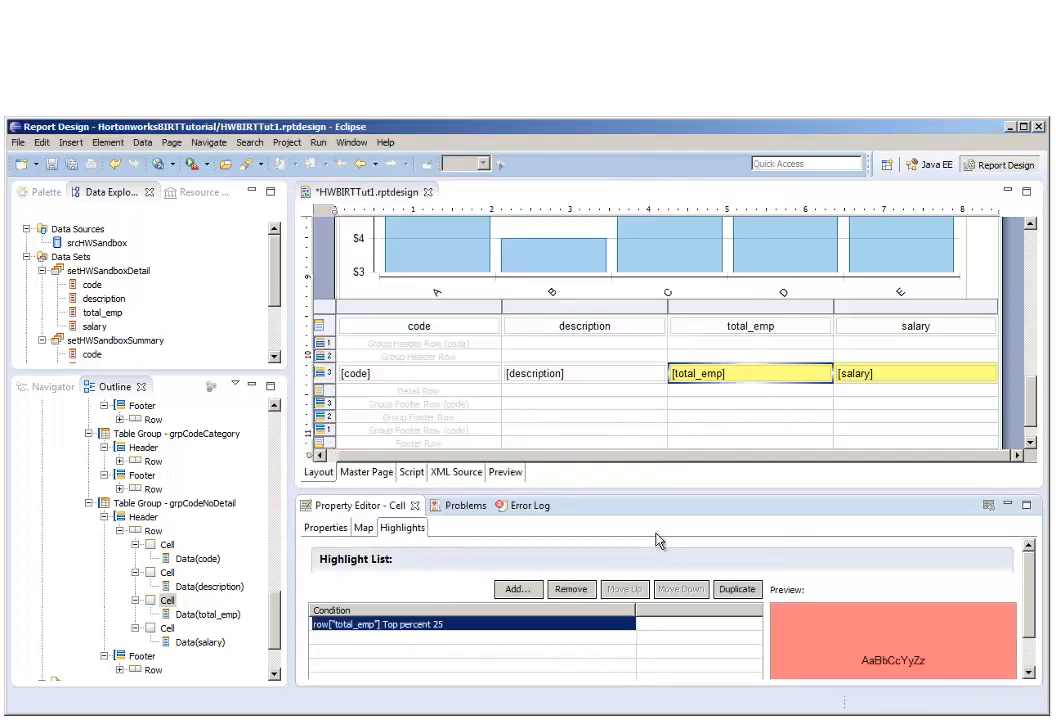
- Add a second total_emp cell highlight with a light green background when row["total_emp"] is in the bottom 25 percent
click(516, 589)
click(430, 237)
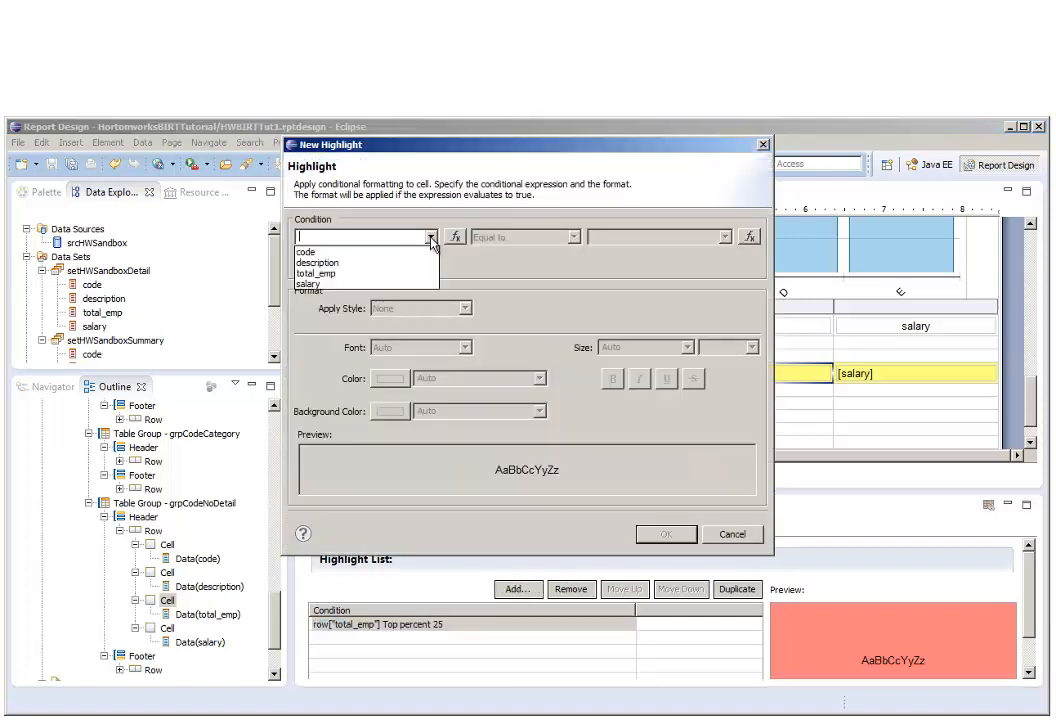
click(416, 274)
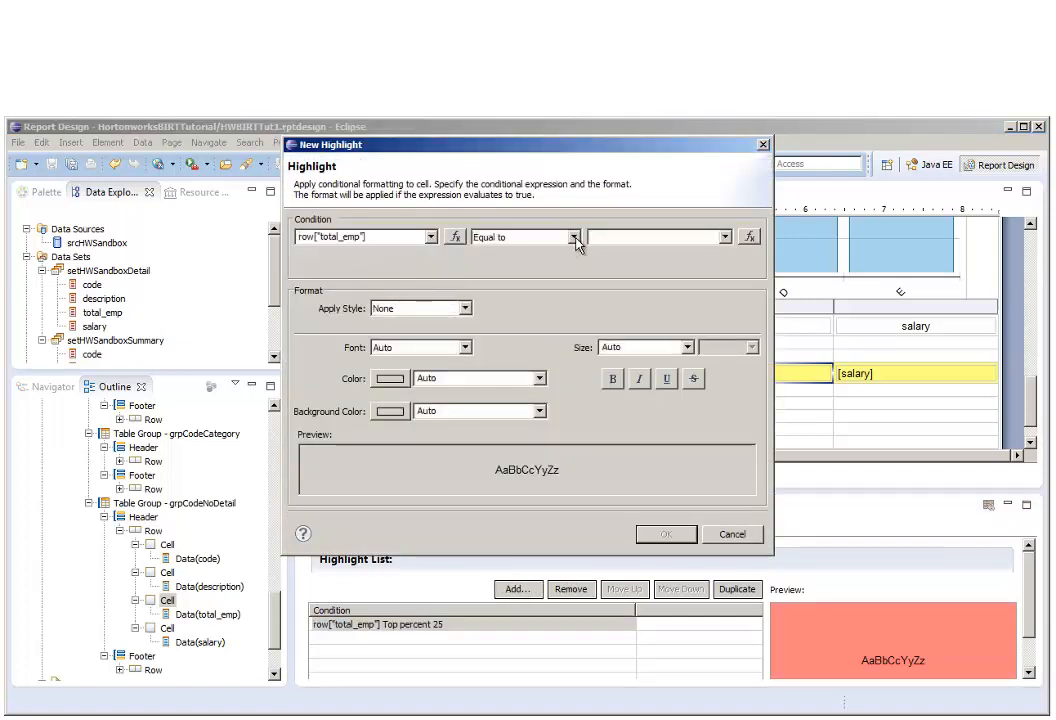
click(576, 237)
click(561, 273)
click(606, 238)
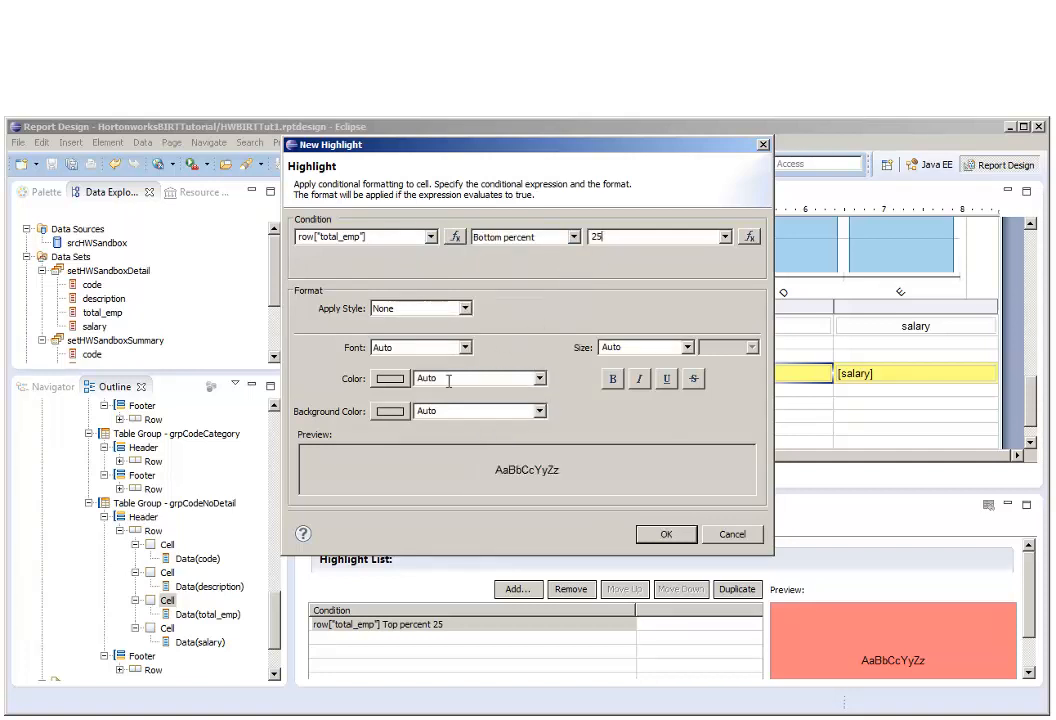
click(390, 411)
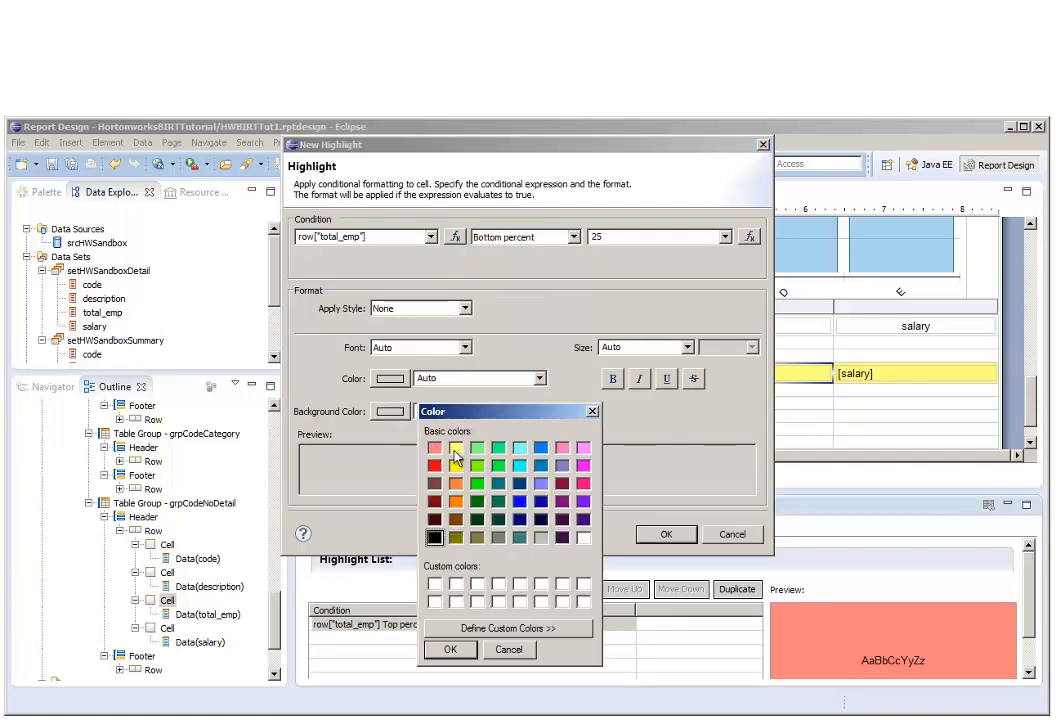
click(478, 448)
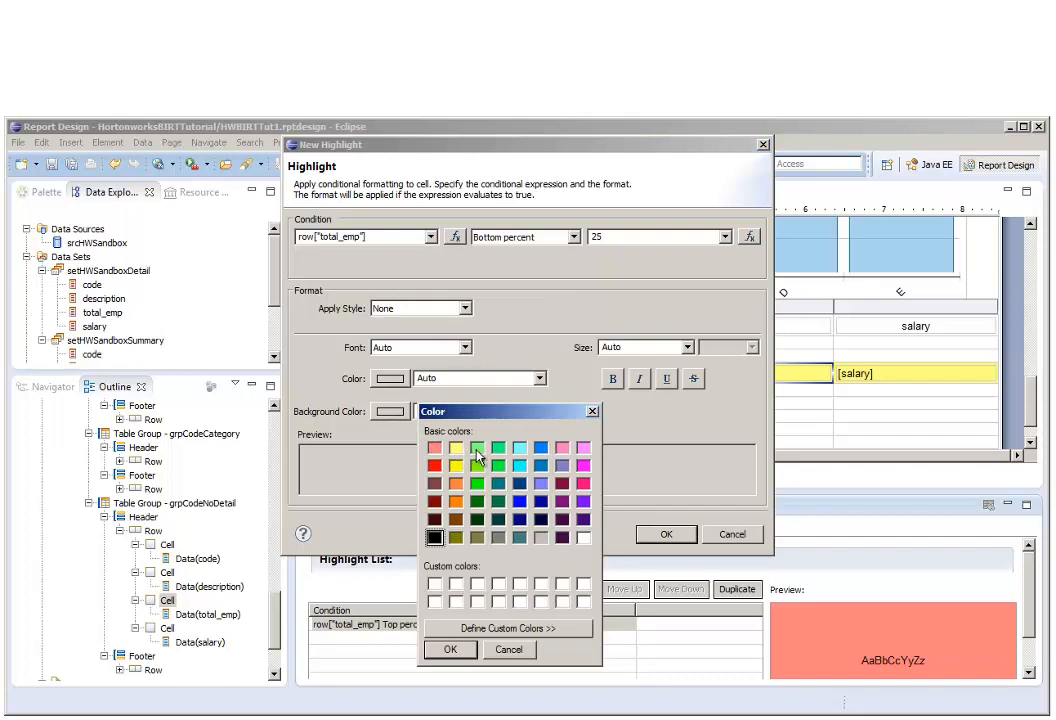
click(460, 651)
click(666, 535)
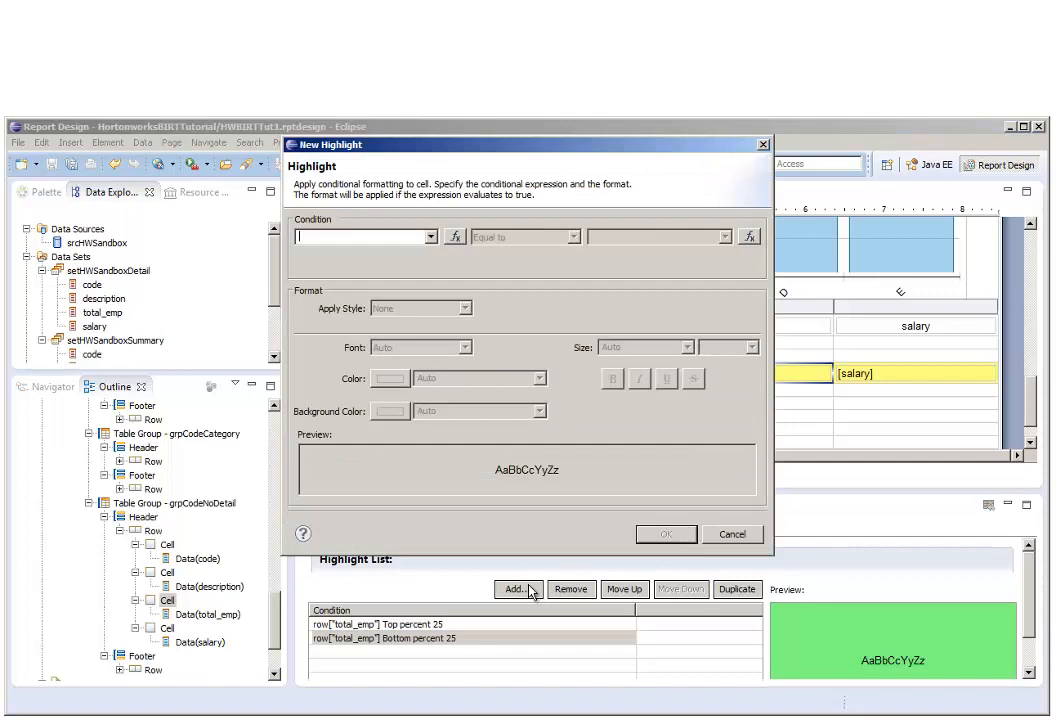
- Start a third total_emp cell highlight with the condition row["code"].substr(3,4) Match "0000"
click(431, 237)
click(418, 251)
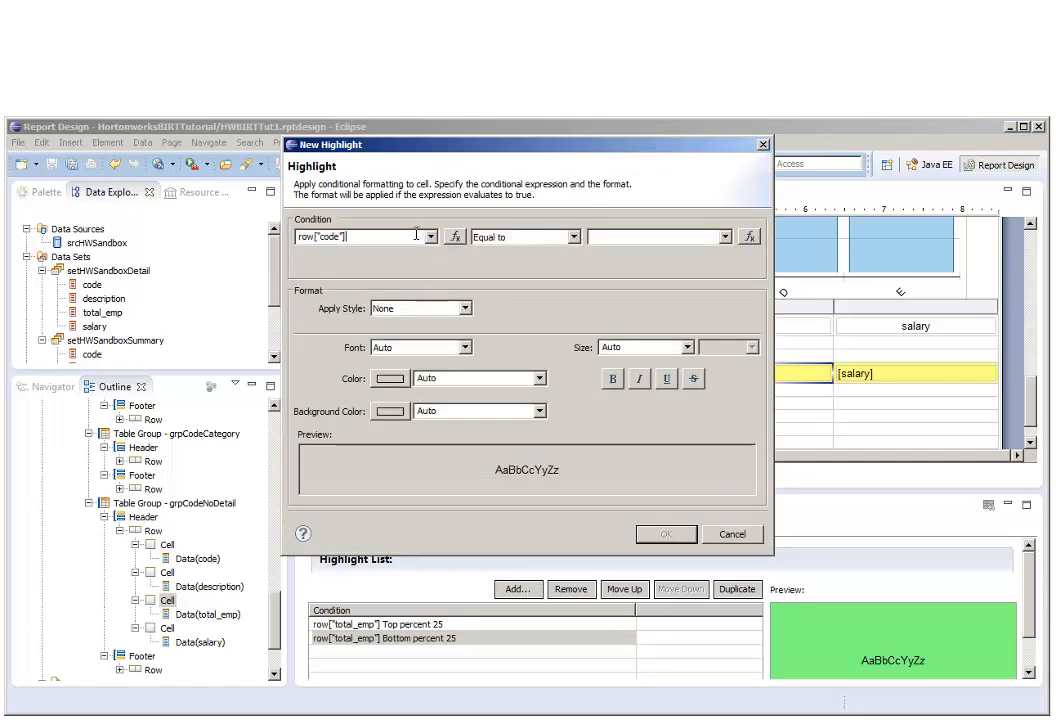
text(.substr(3,4)
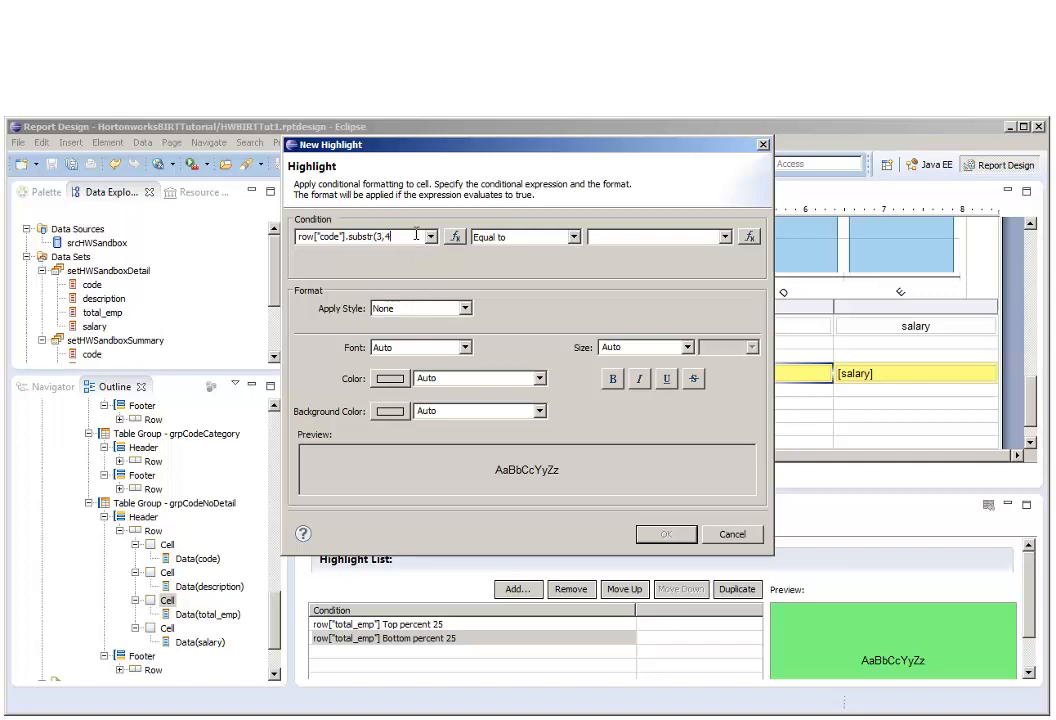
click(574, 237)
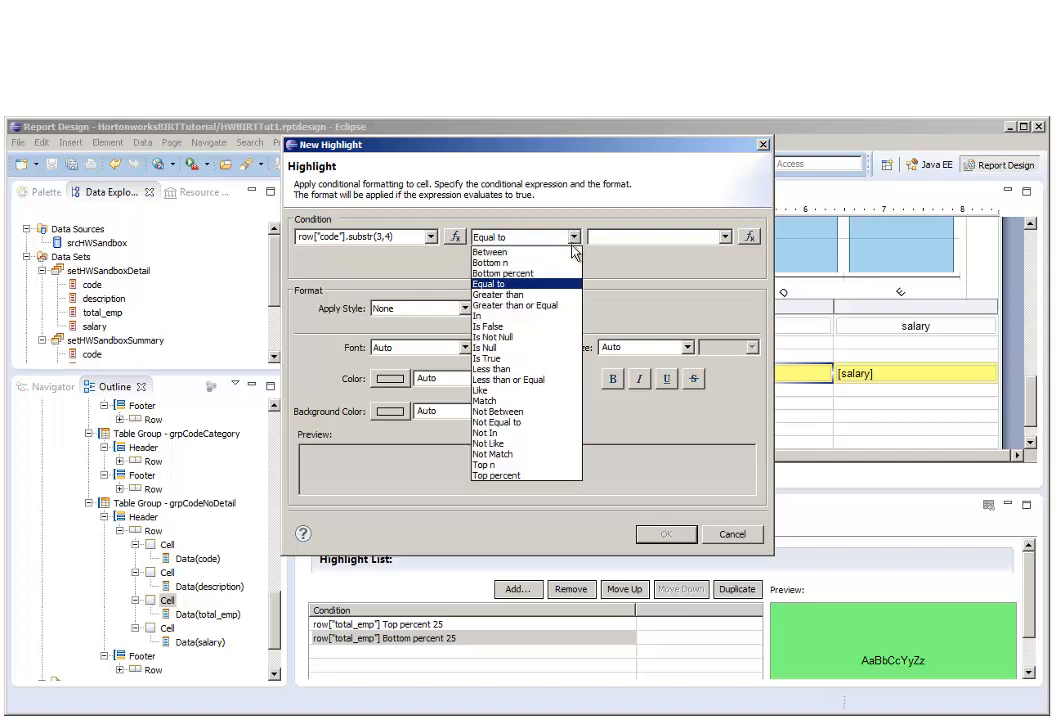
click(545, 400)
click(623, 236)
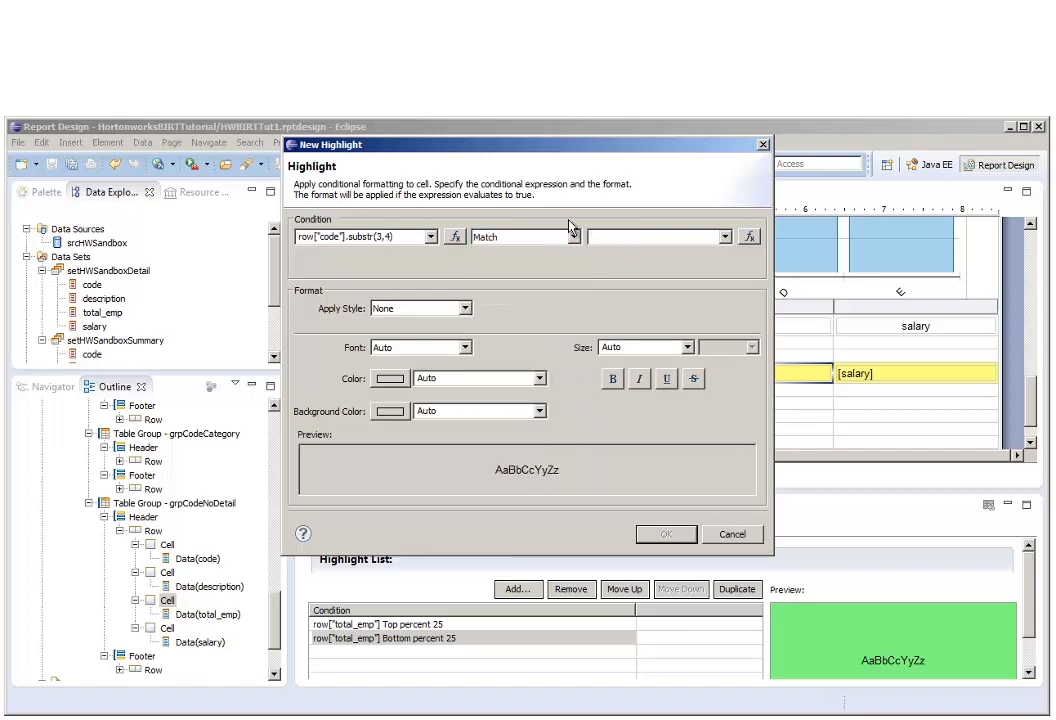
text("0000")
- Complete the total_emp code-match highlight with bold white text on a gray background and save the report
click(390, 378)
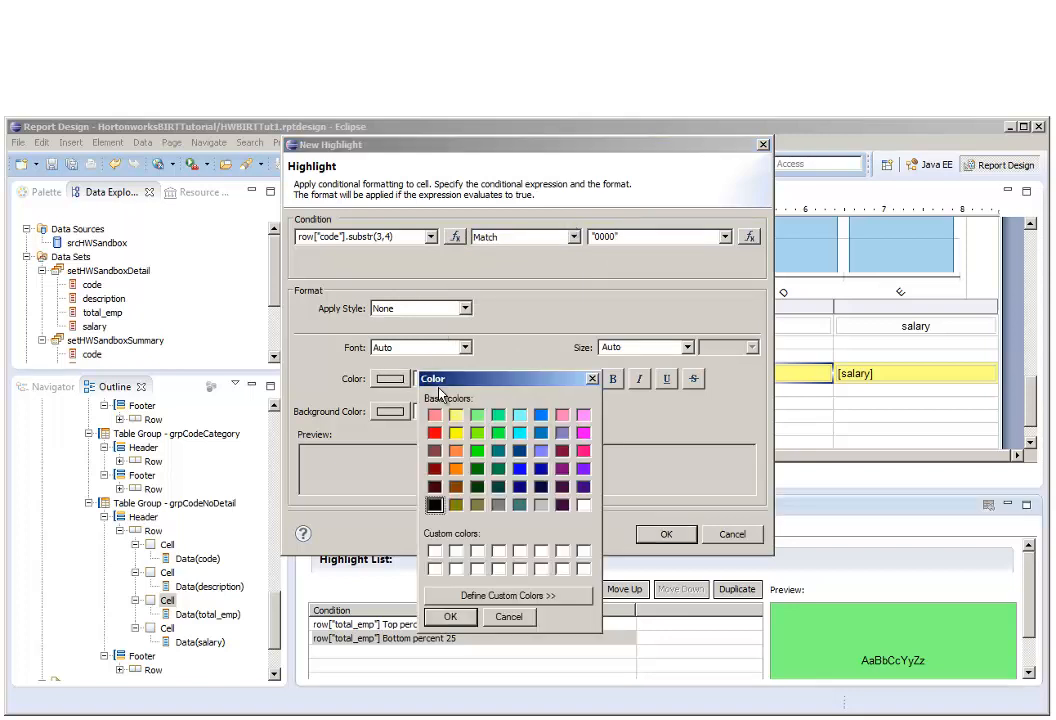
click(584, 505)
click(450, 616)
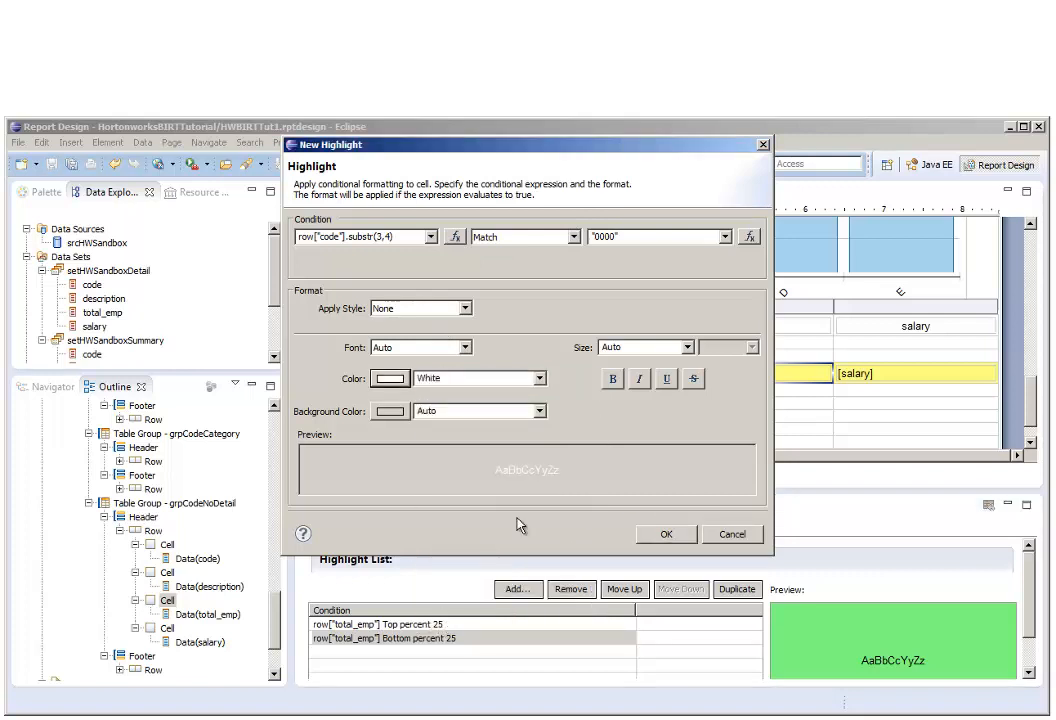
click(612, 381)
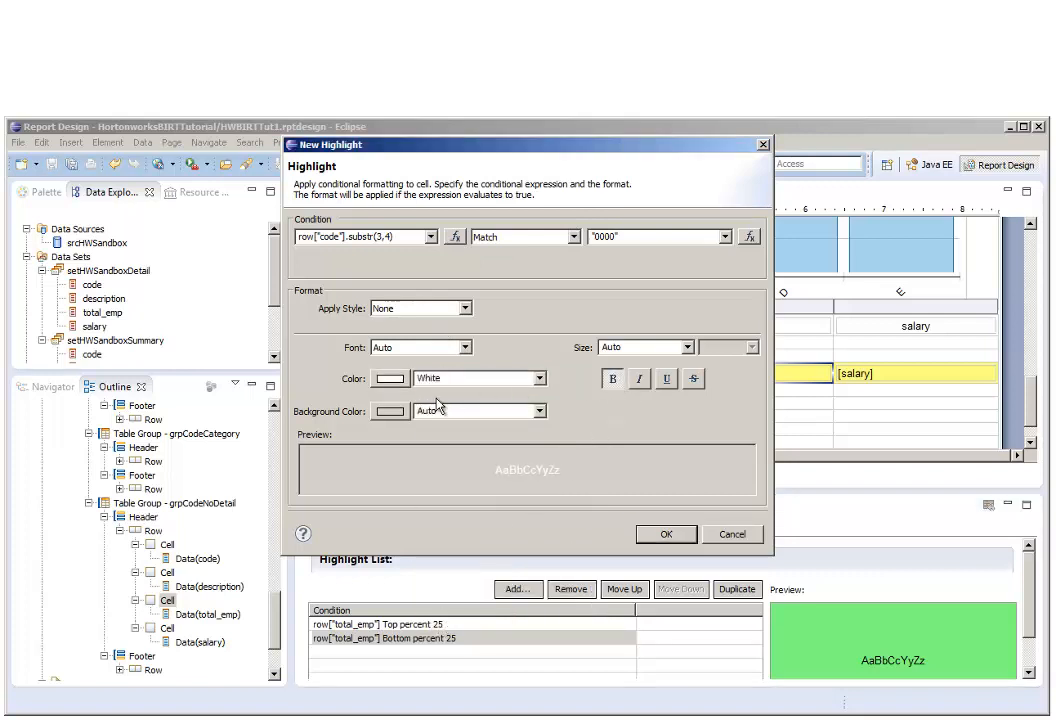
click(392, 411)
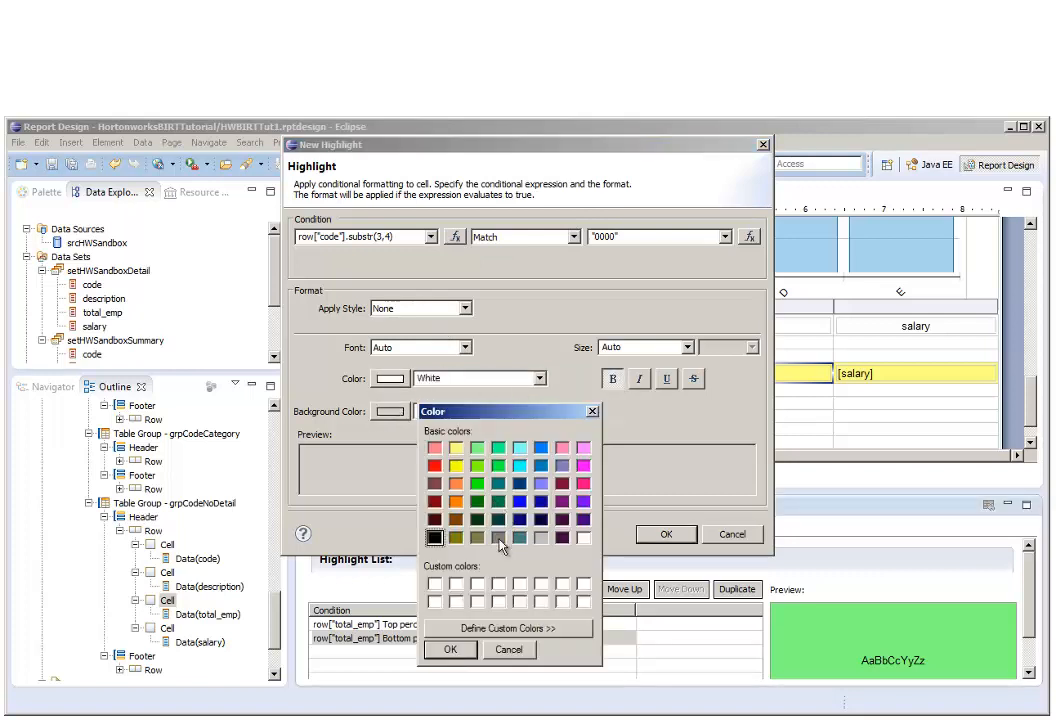
click(450, 649)
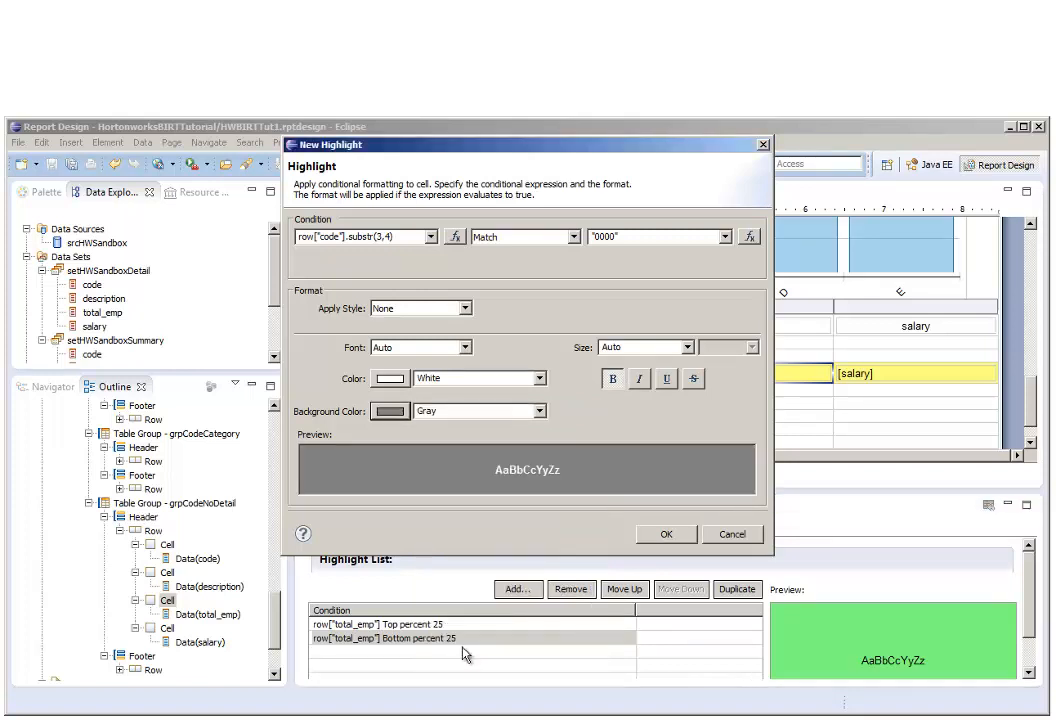
click(667, 536)
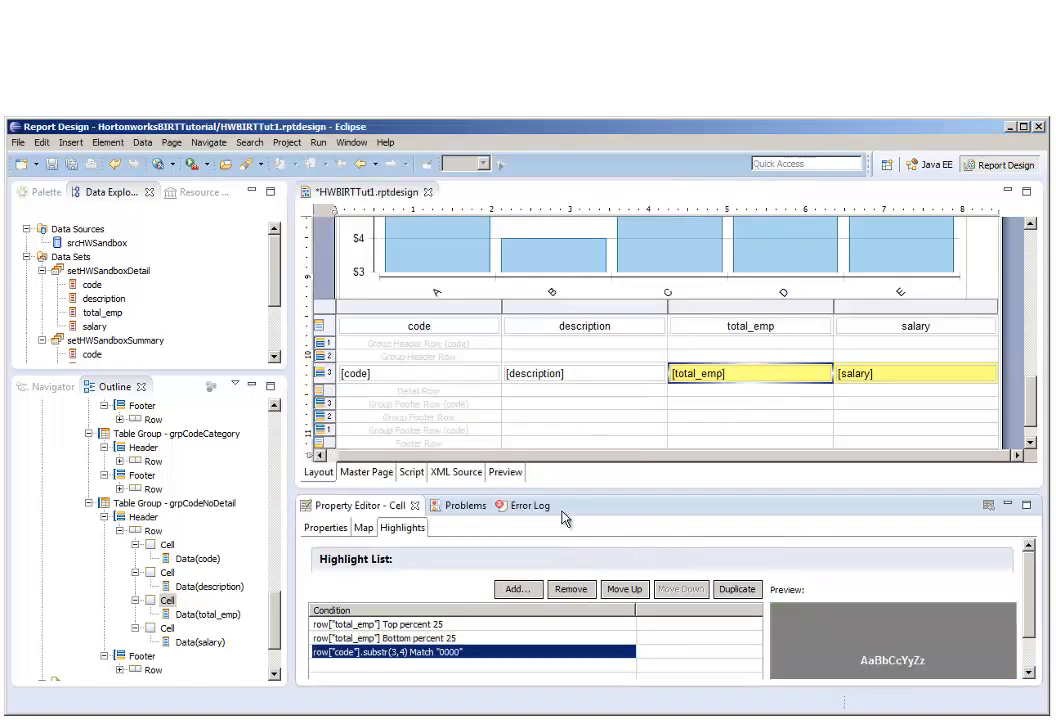
click(76, 165)
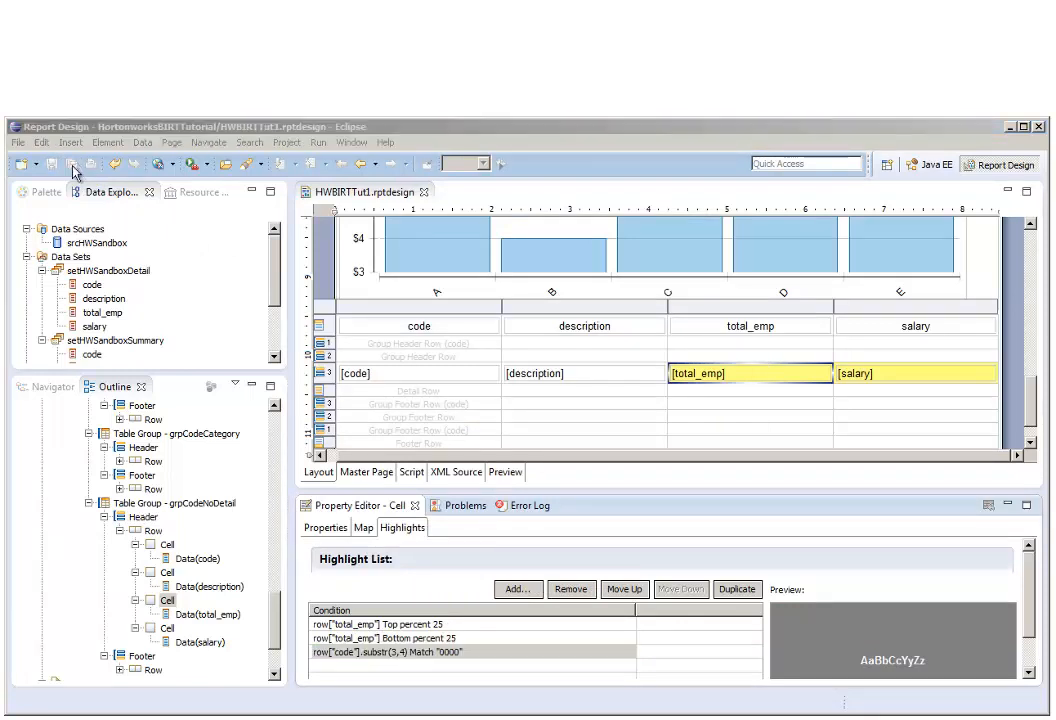
- Start a highlight on the grpCodeNoDetail group header row with the condition row.__rownum % 2 Equal to 0
click(321, 383)
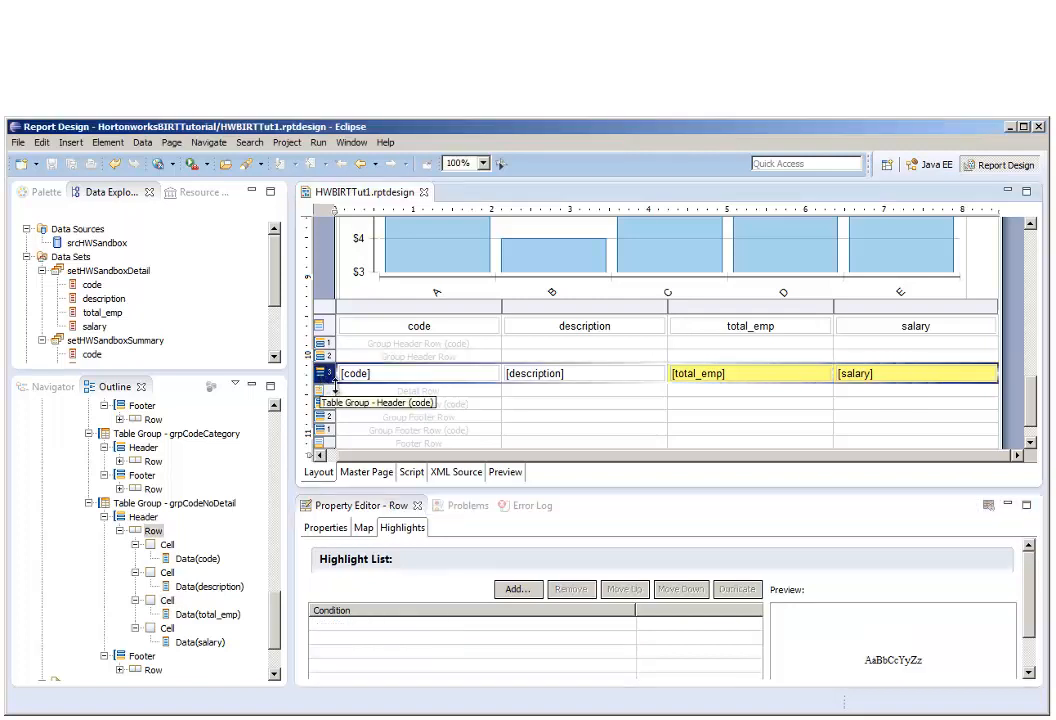
click(516, 590)
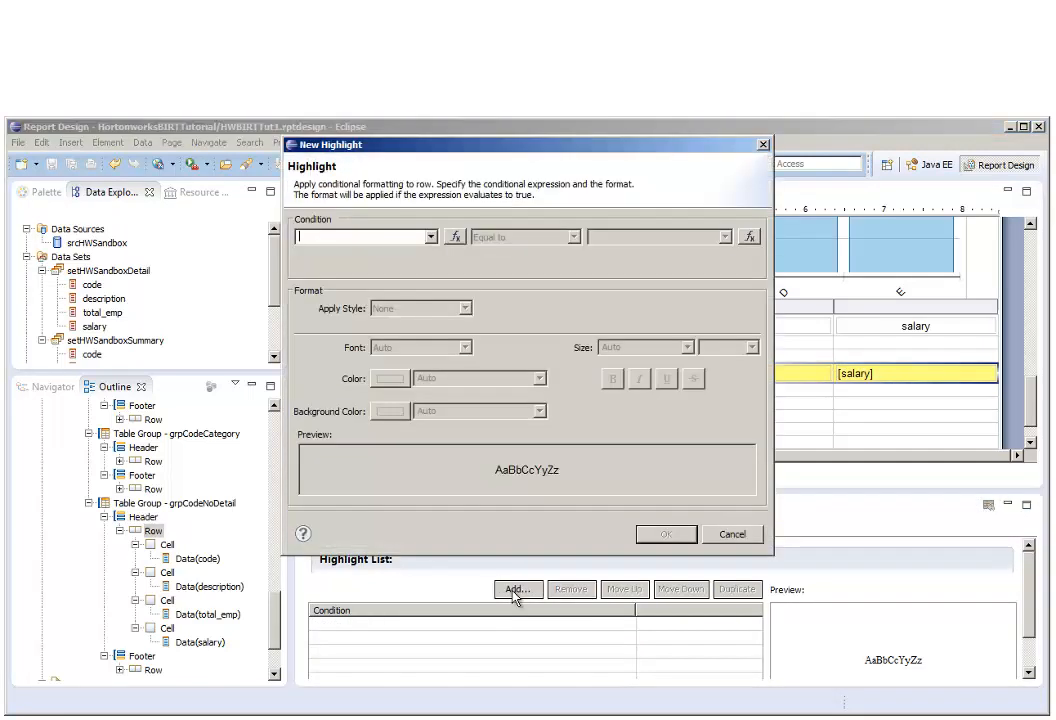
click(431, 238)
click(430, 239)
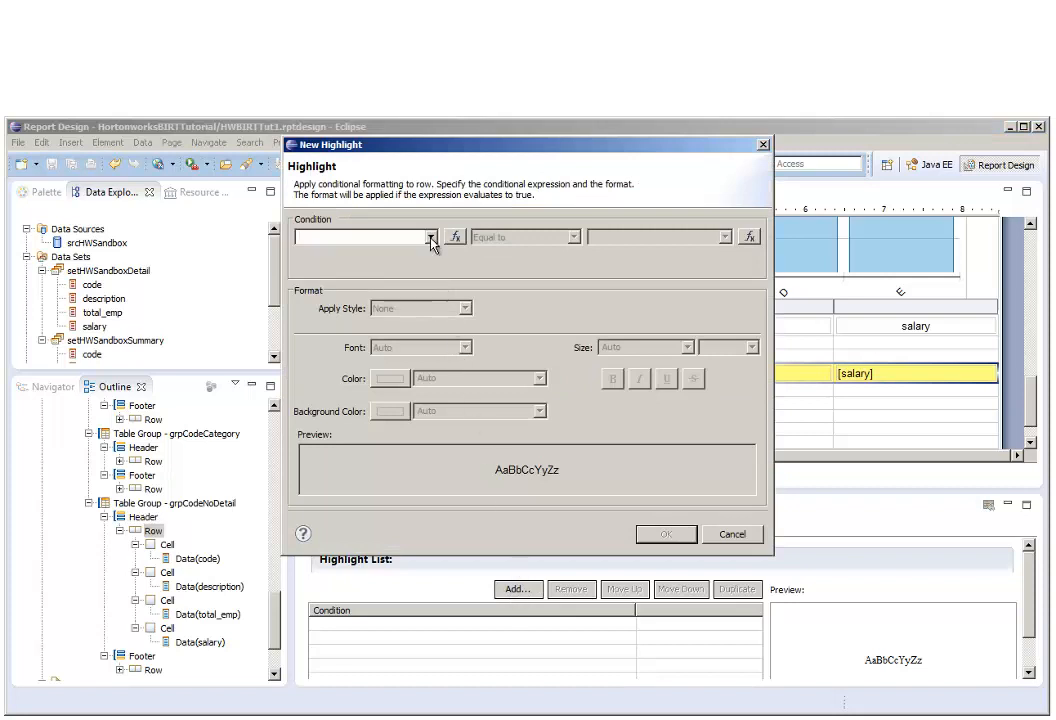
click(452, 237)
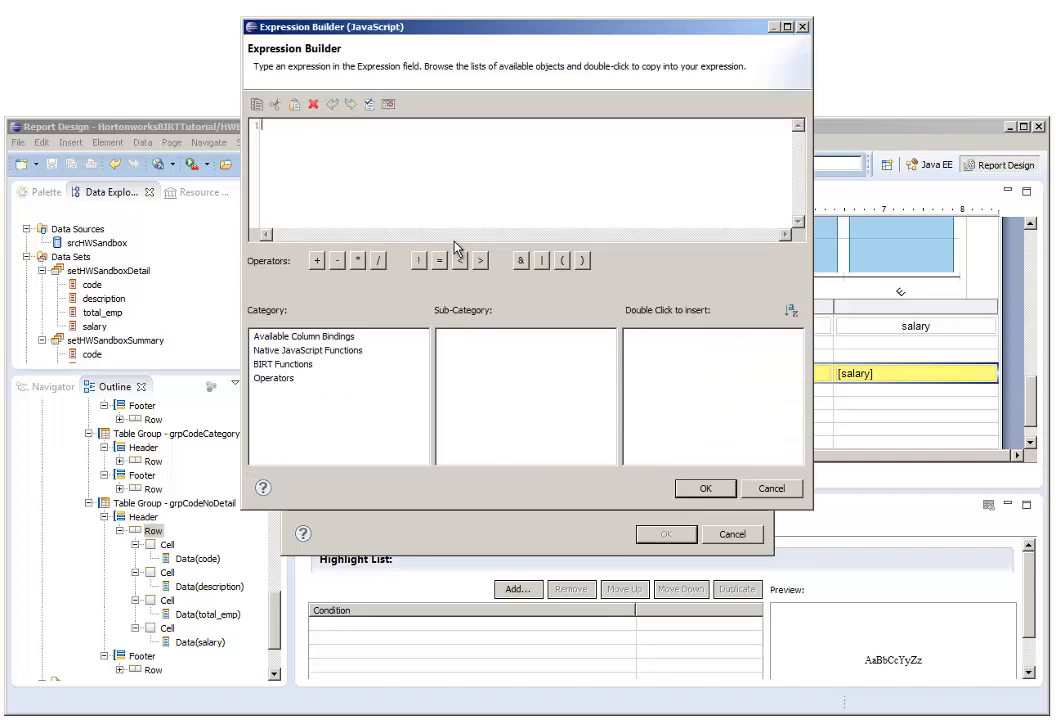
click(310, 337)
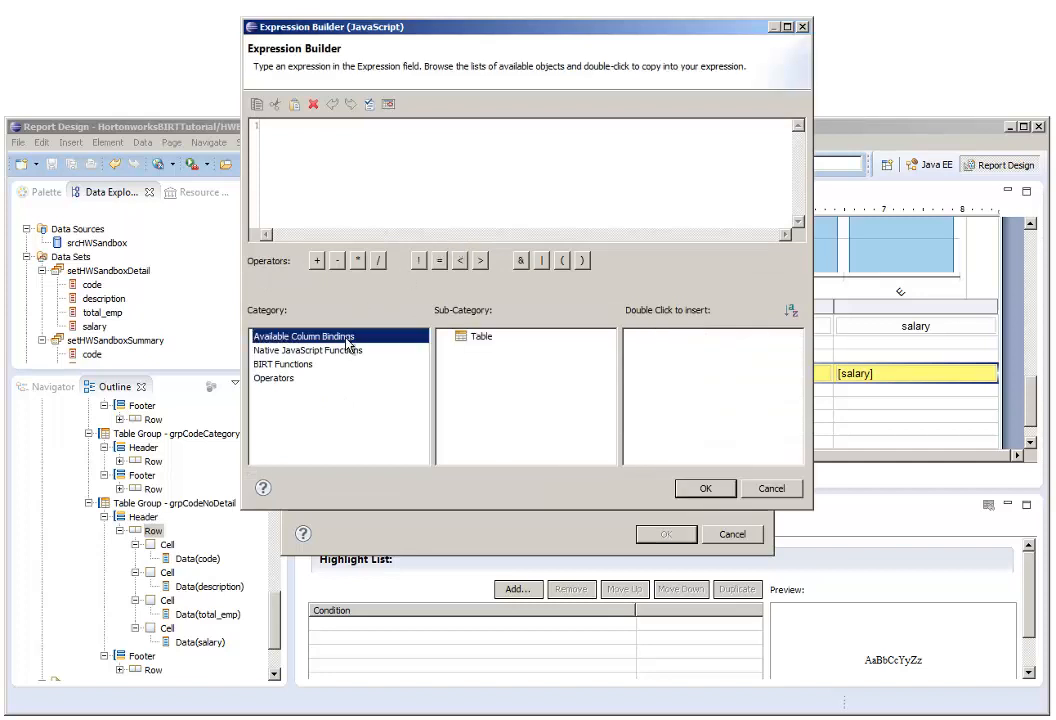
click(479, 337)
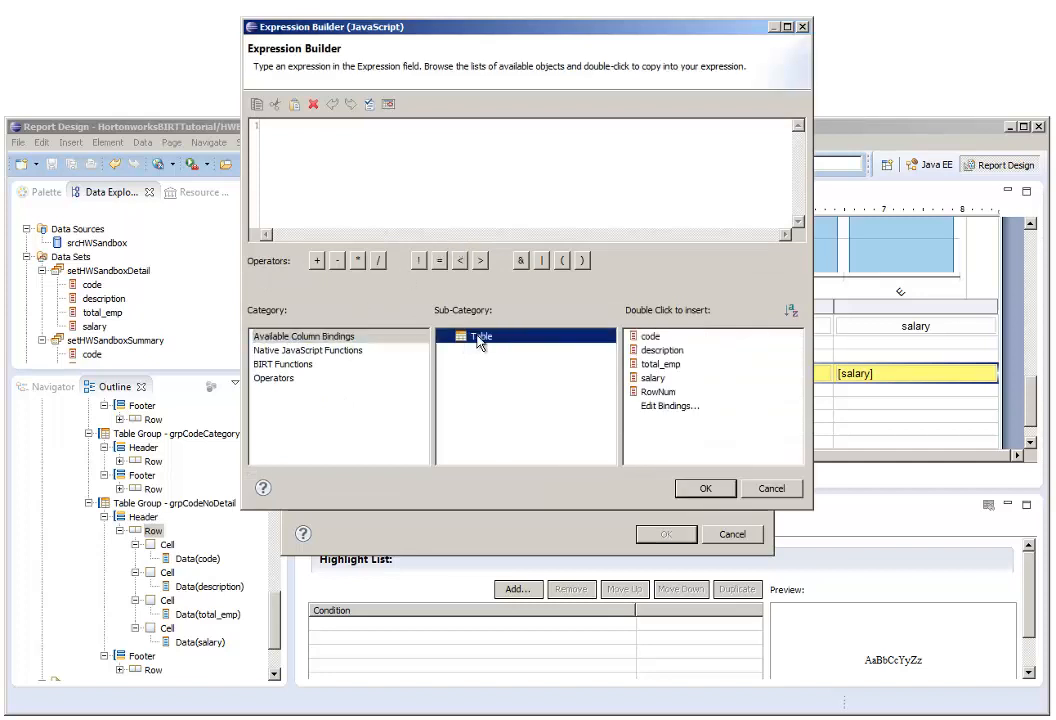
double_click(657, 392)
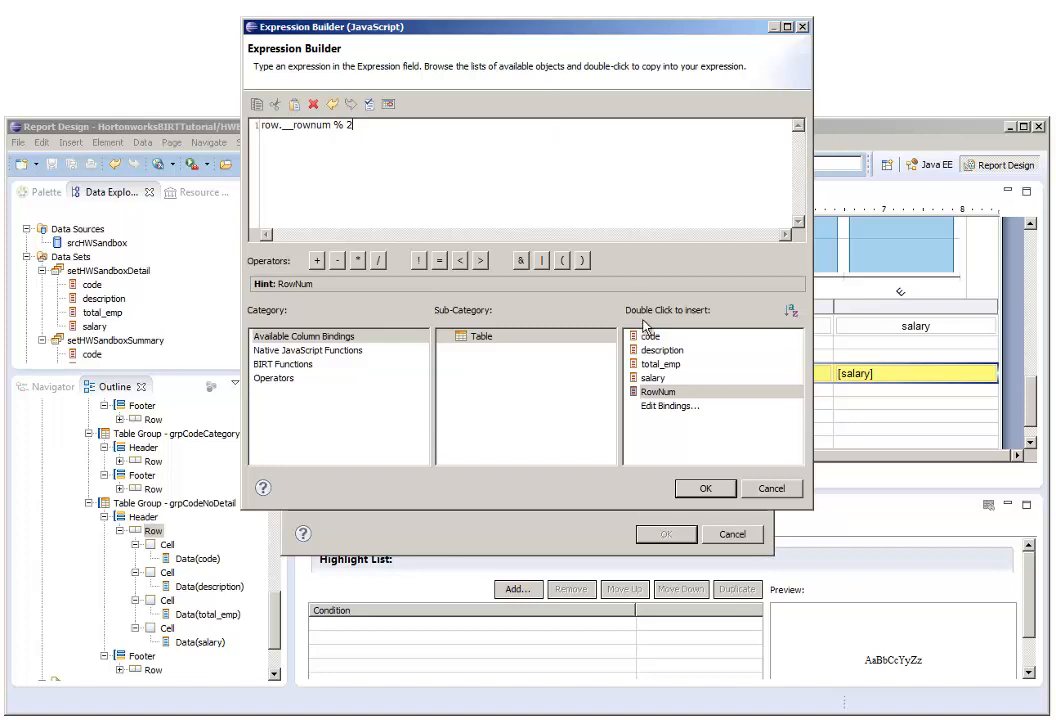
click(707, 489)
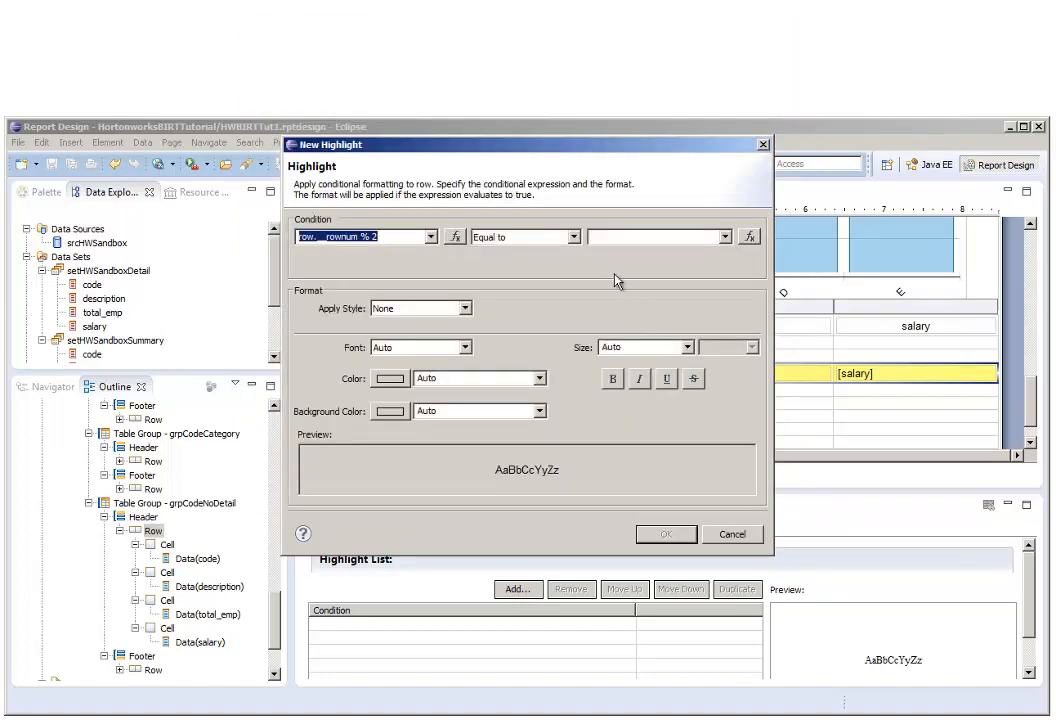
click(618, 235)
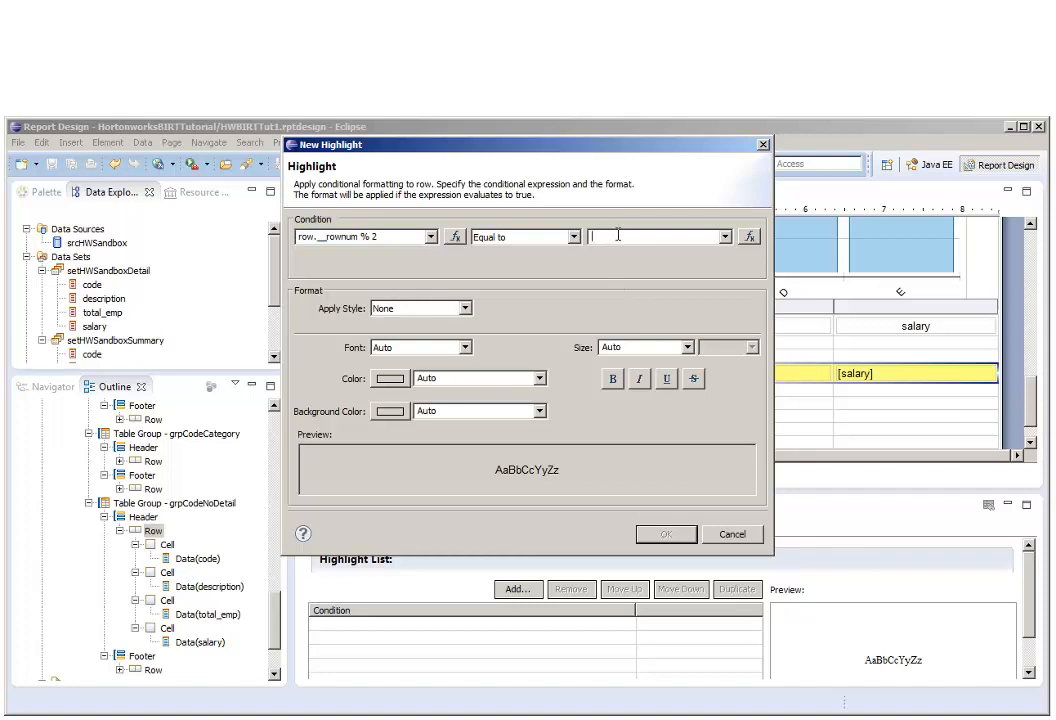
text(0)
- Give the even-row highlight the background color RGB(238,238,238) and add it to the row
click(392, 411)
click(540, 538)
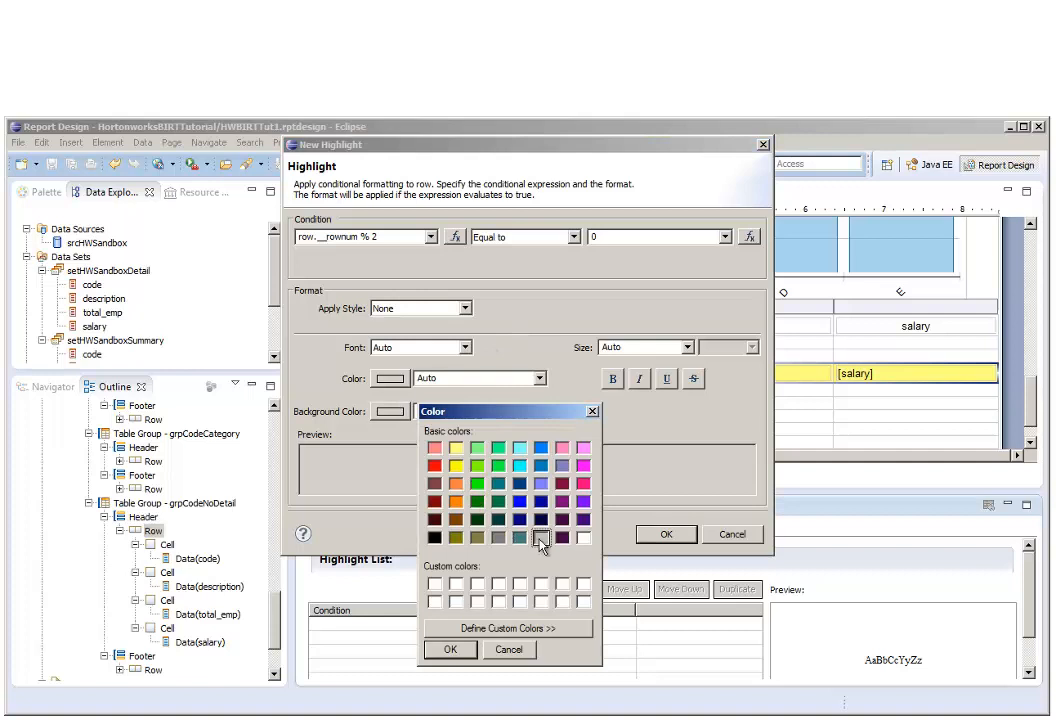
click(560, 629)
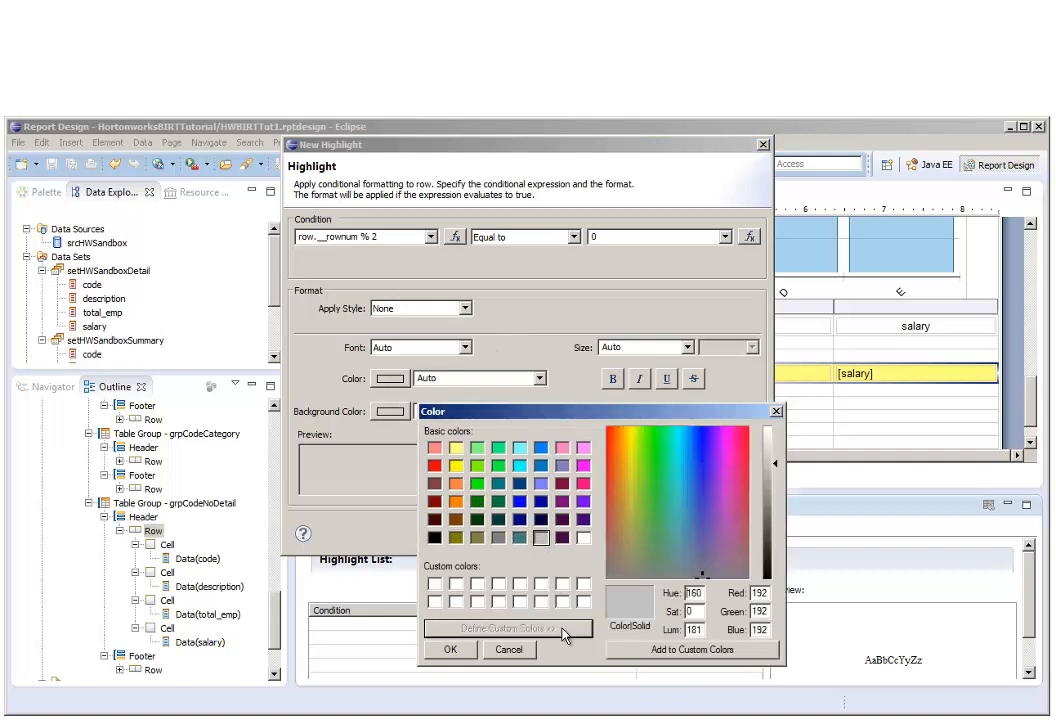
click(768, 443)
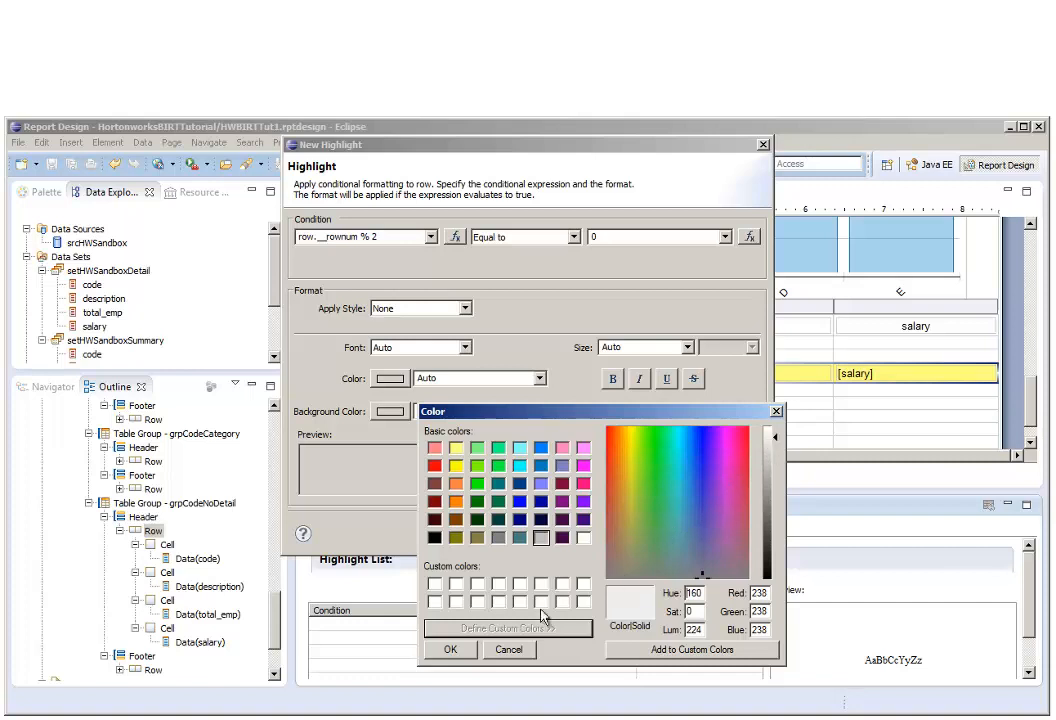
click(470, 652)
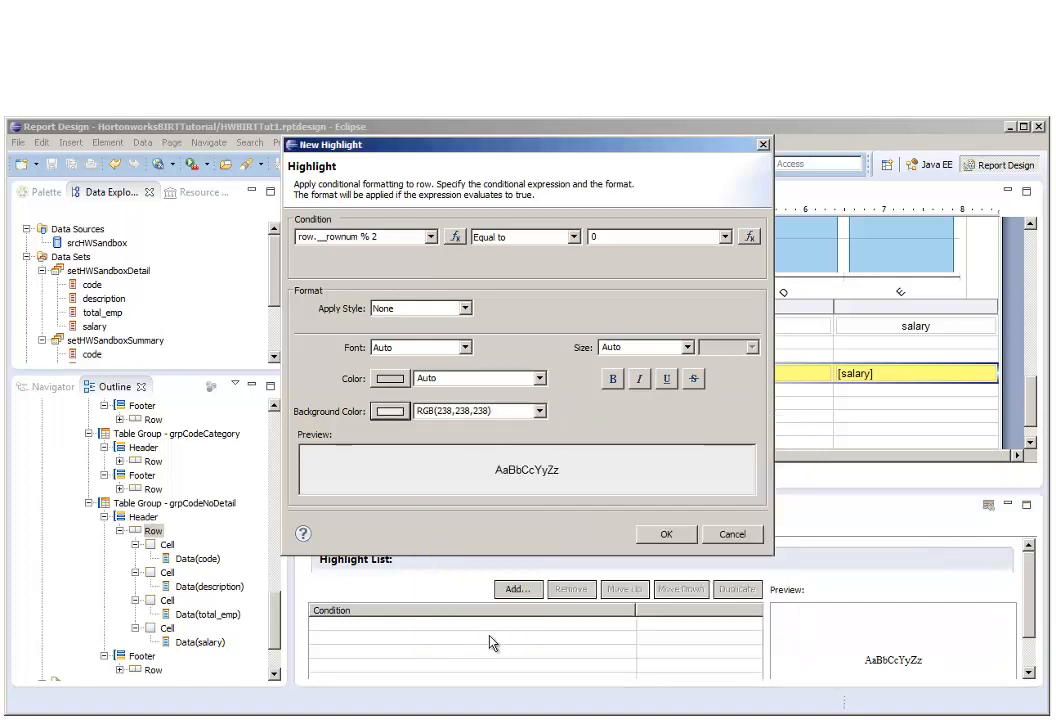
click(666, 535)
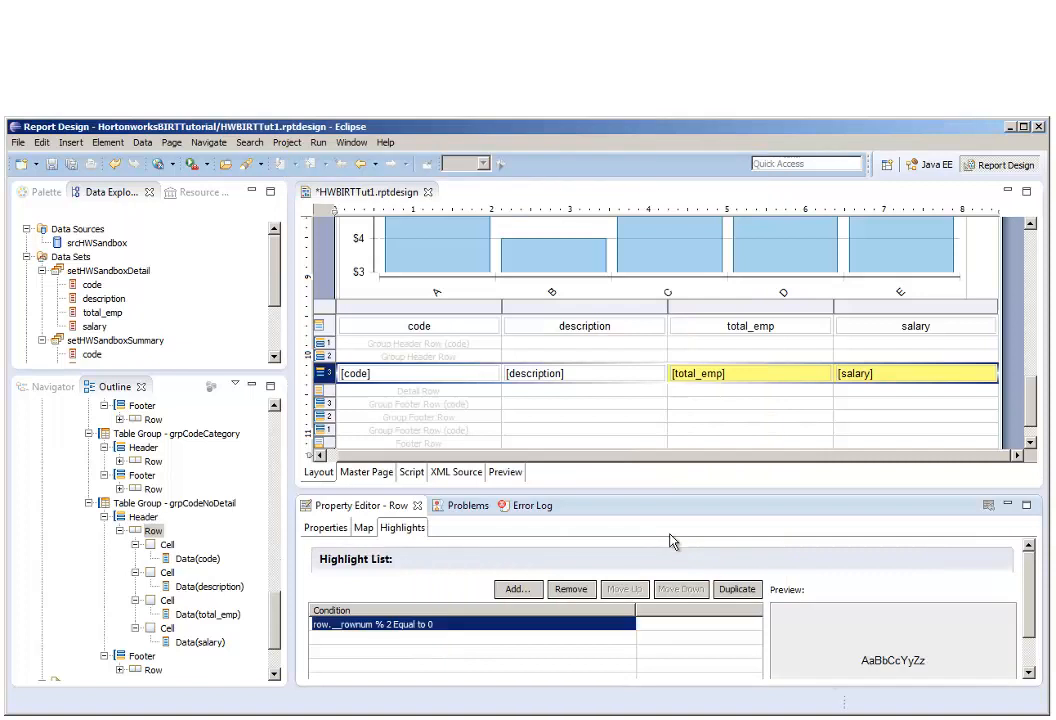
- Start a second highlight on the group header row with the condition row["code"].substr(3,4) Match "0000"
click(520, 590)
click(431, 236)
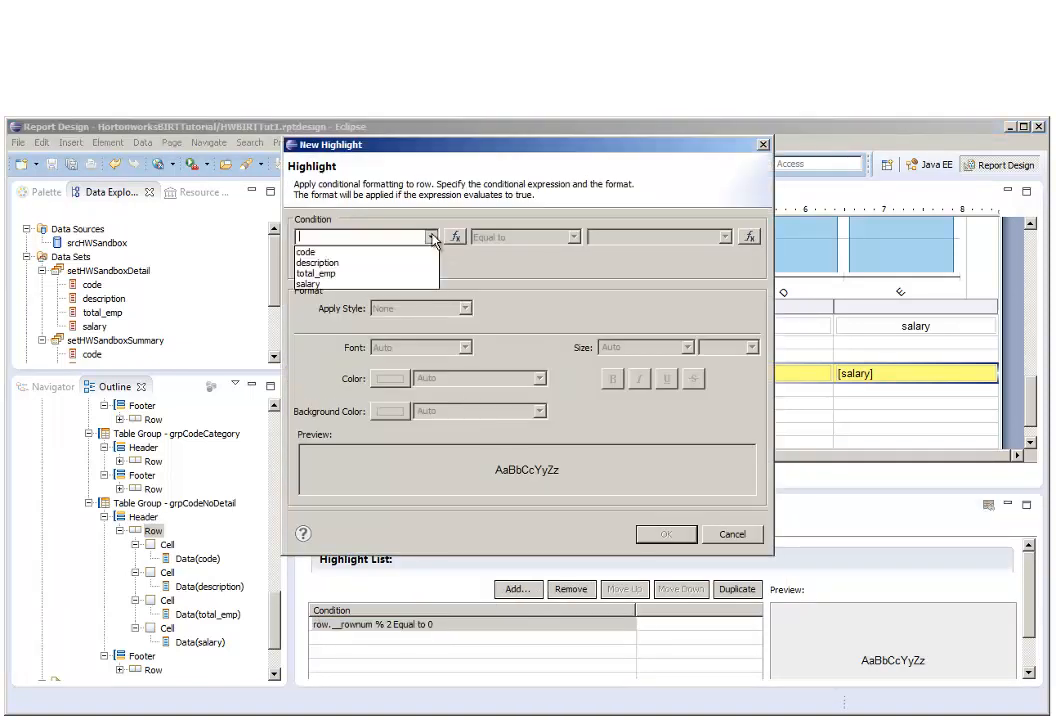
click(410, 249)
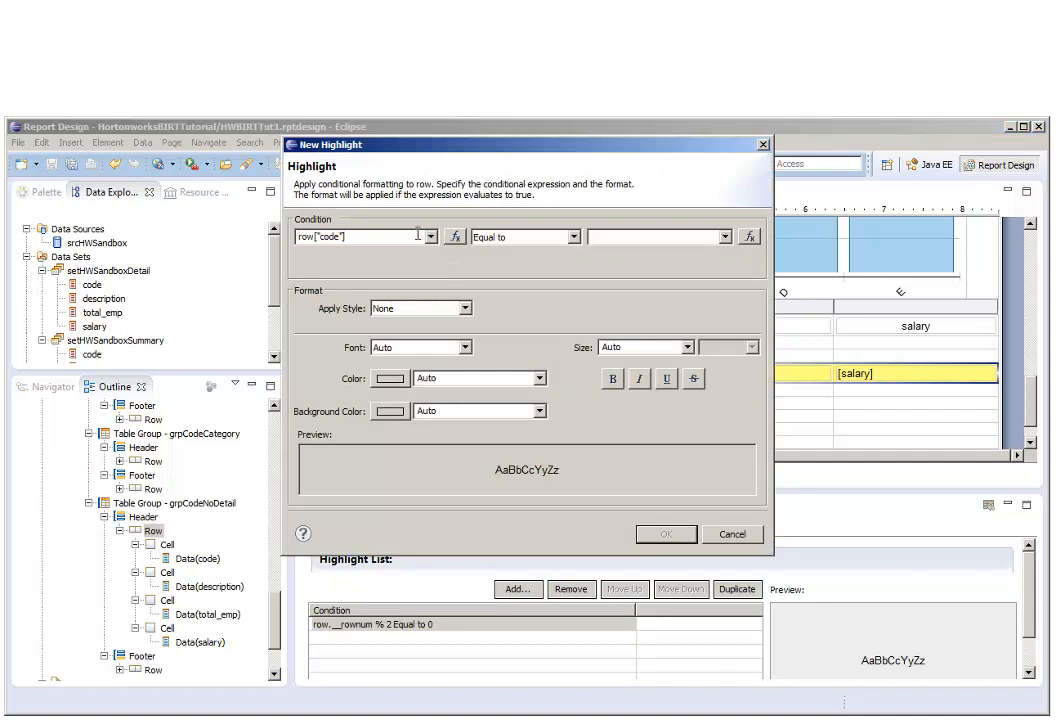
text(.substr)
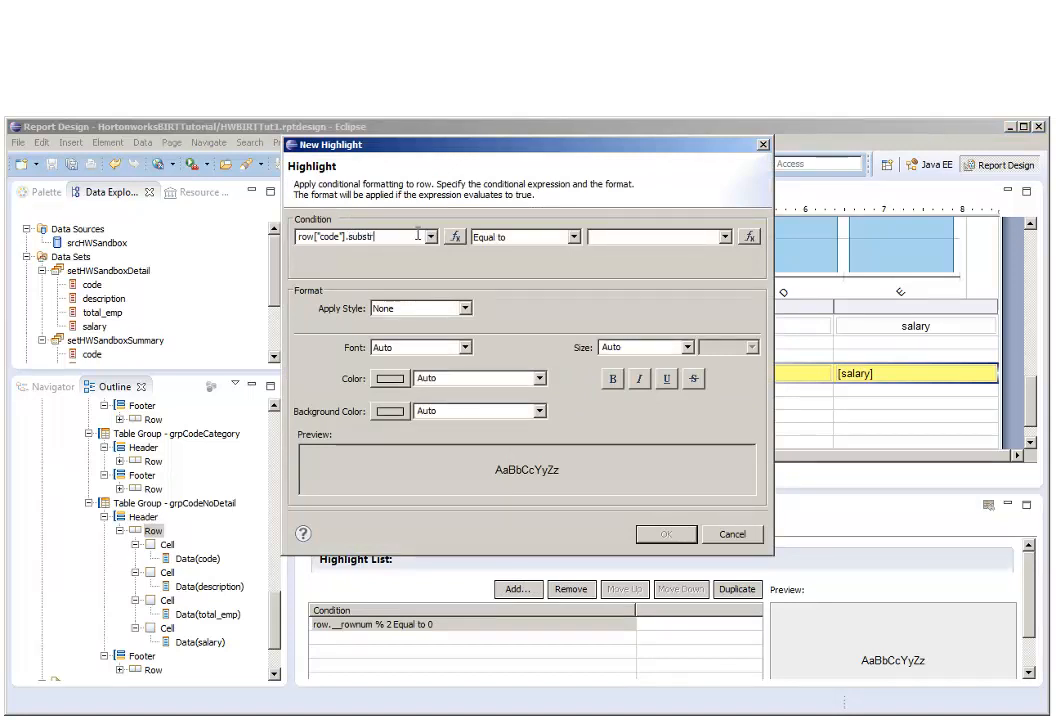
text((3,4))
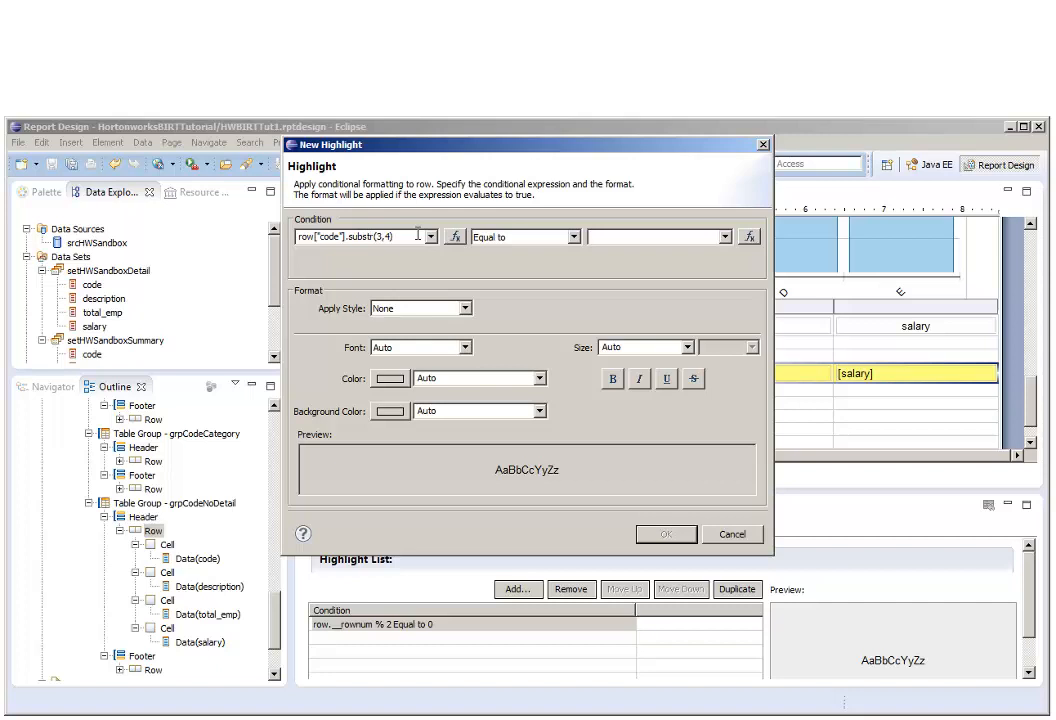
click(573, 238)
click(538, 402)
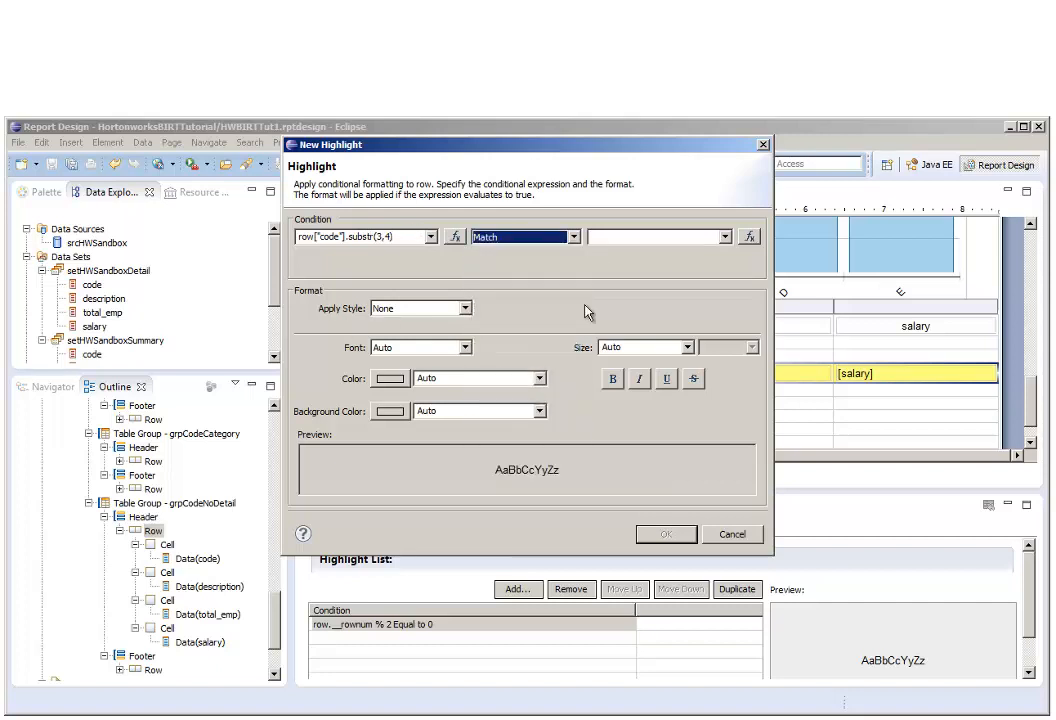
click(610, 237)
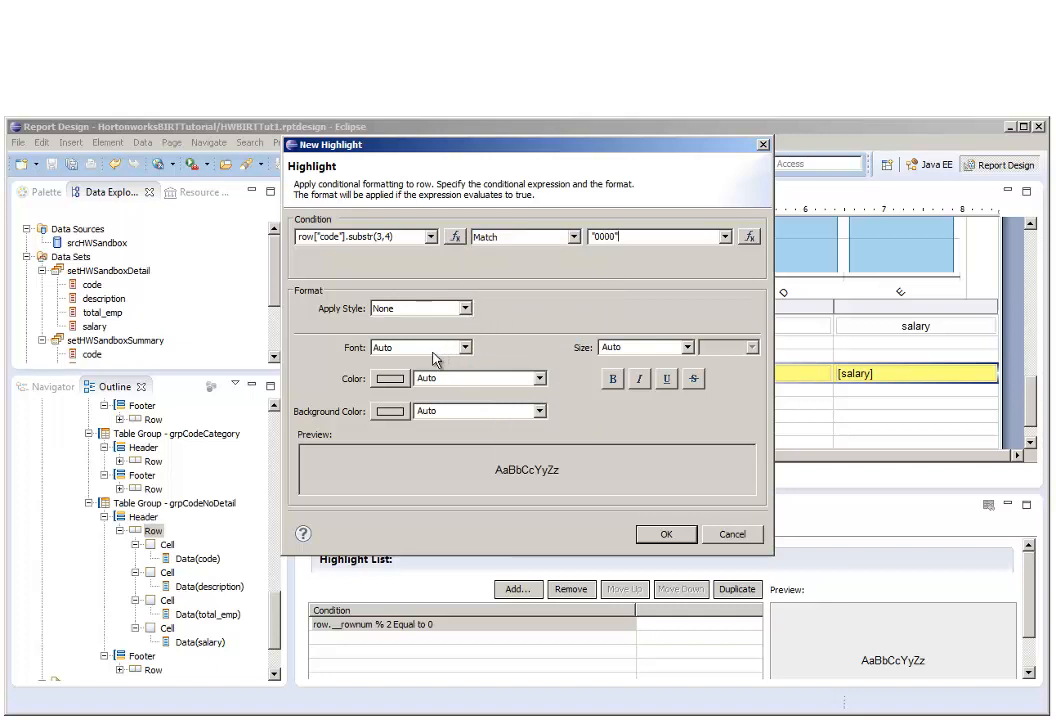
- Complete the row's code-match highlight with bold white text on a gray background
click(403, 384)
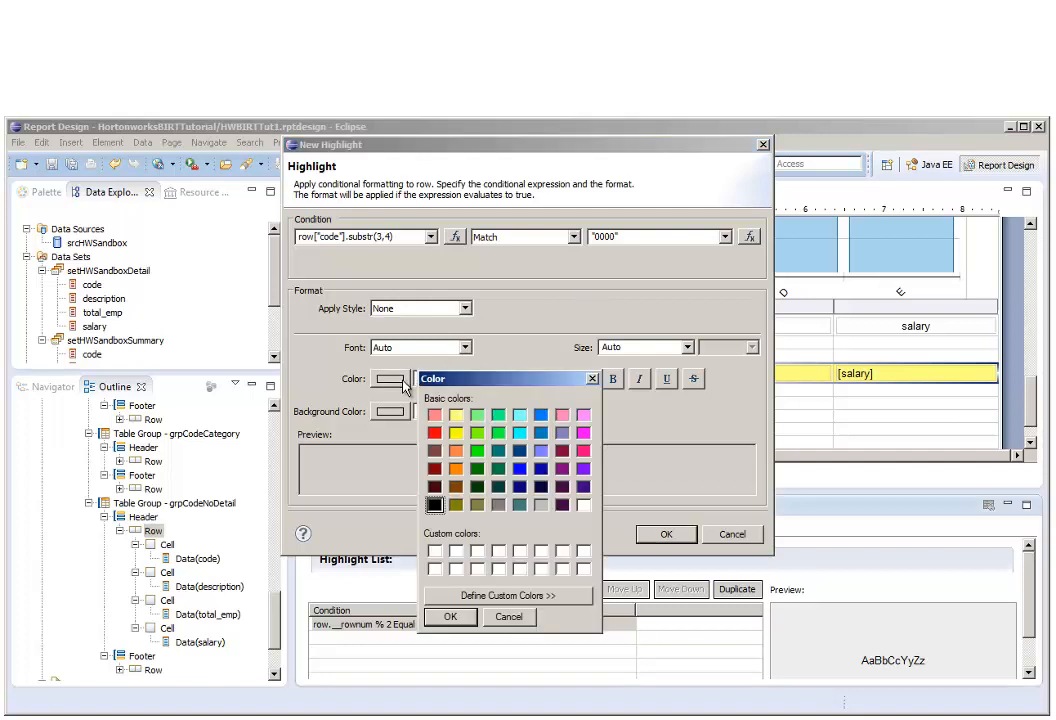
click(583, 504)
click(450, 616)
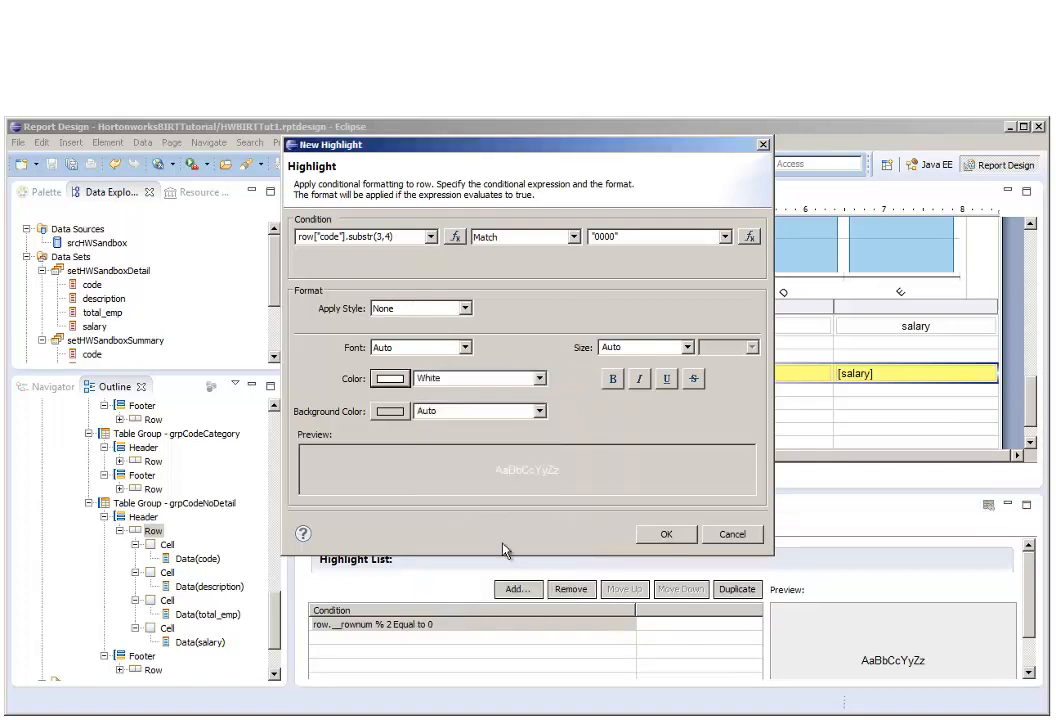
click(611, 379)
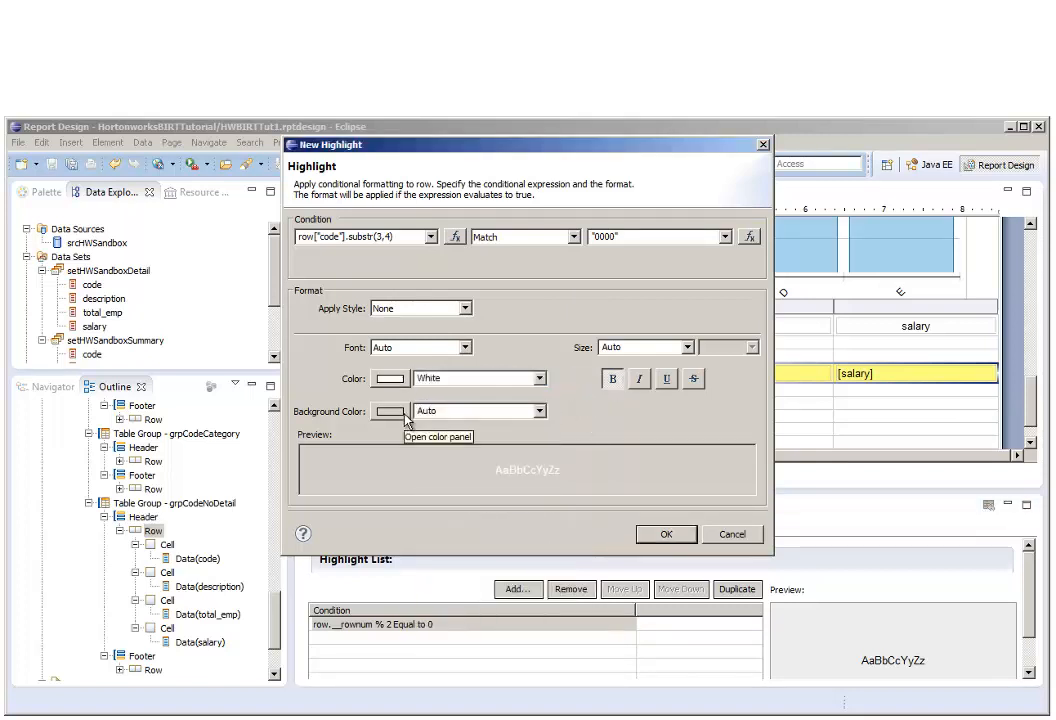
click(403, 414)
click(498, 537)
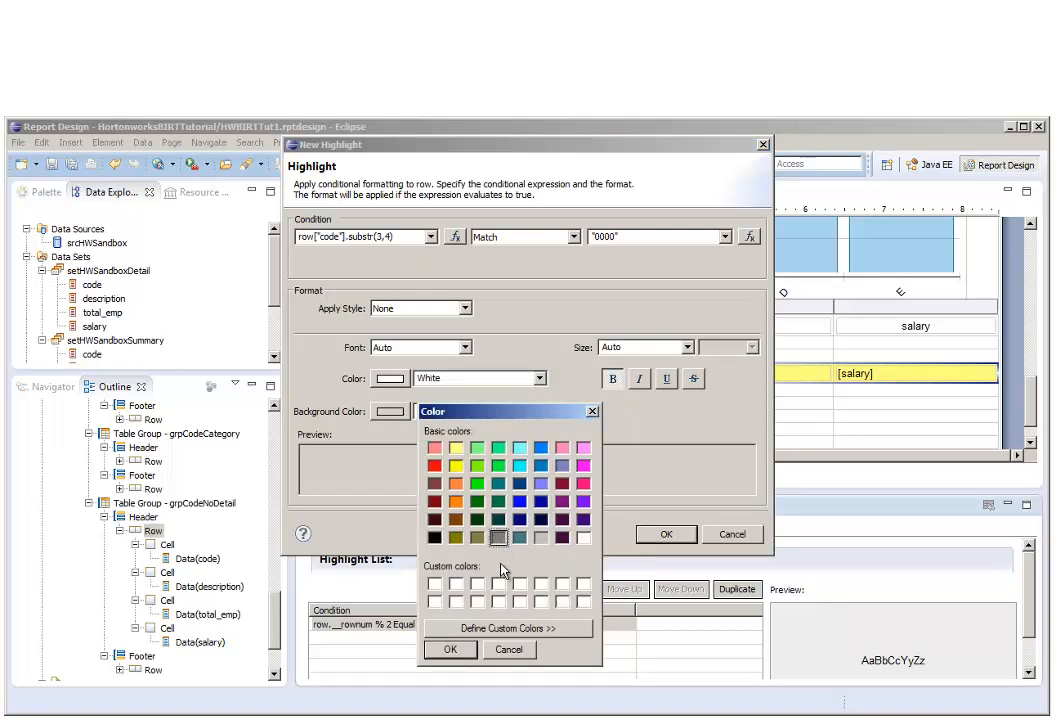
click(450, 649)
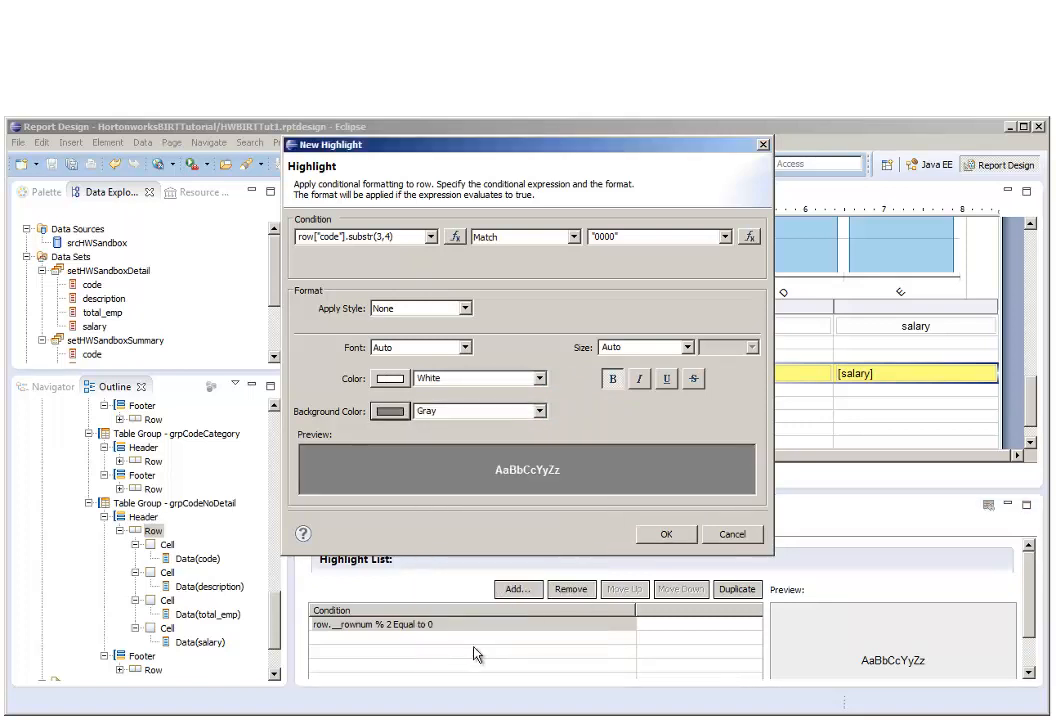
click(664, 535)
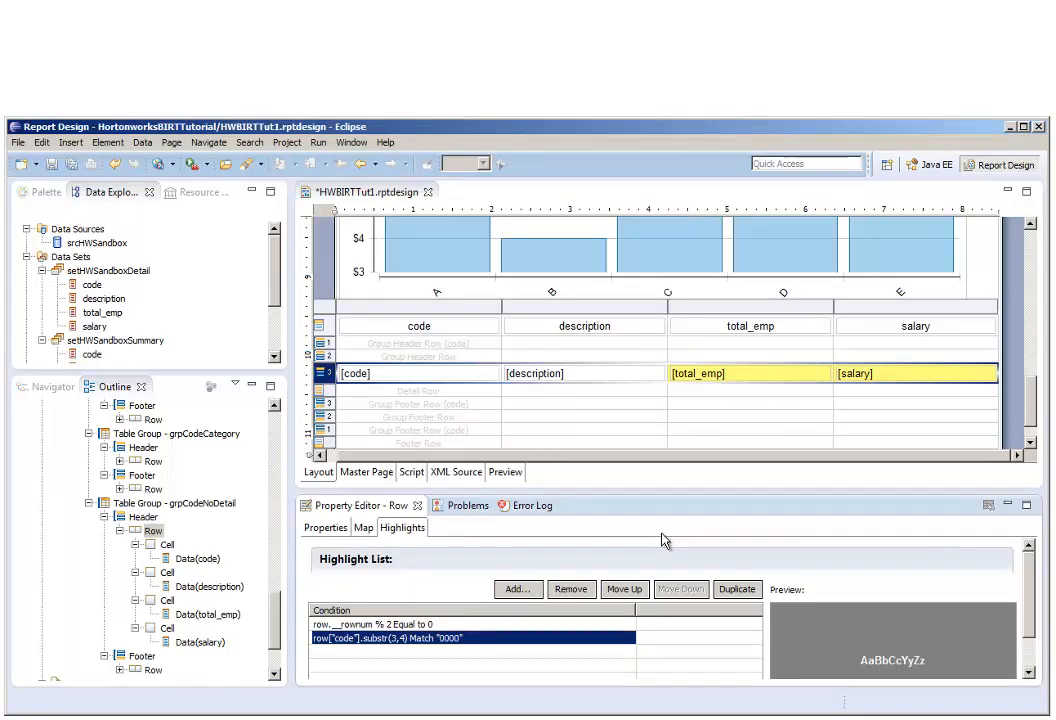
- Format the salary data field in the grpCodeNoDetail group header row as Currency with 0 decimal places
click(862, 379)
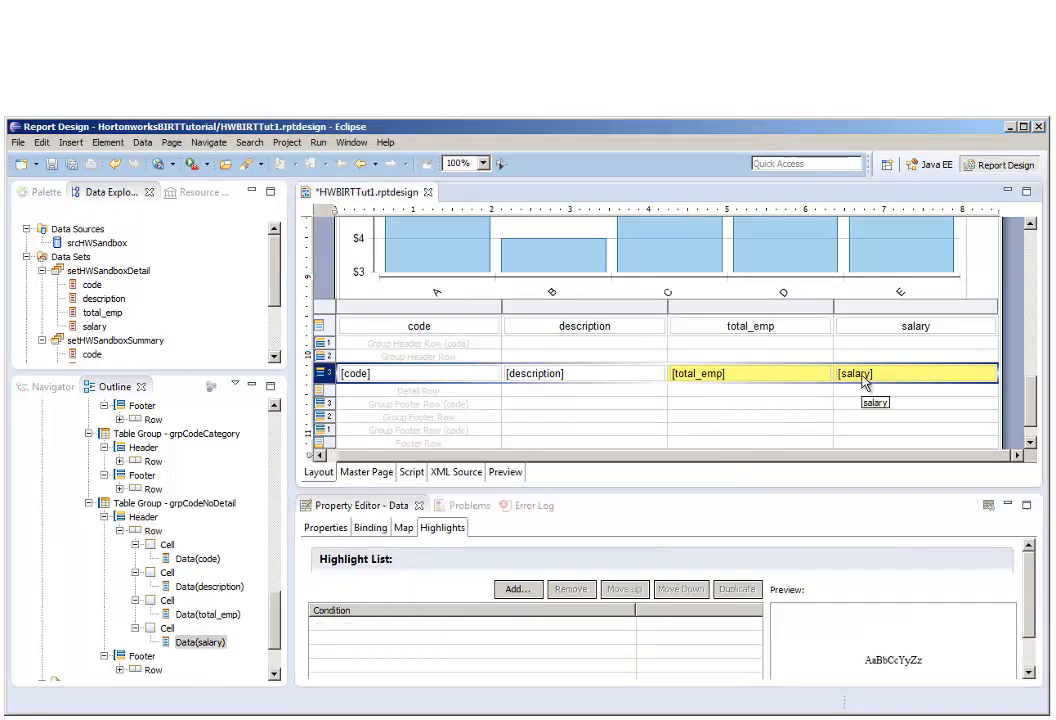
click(327, 528)
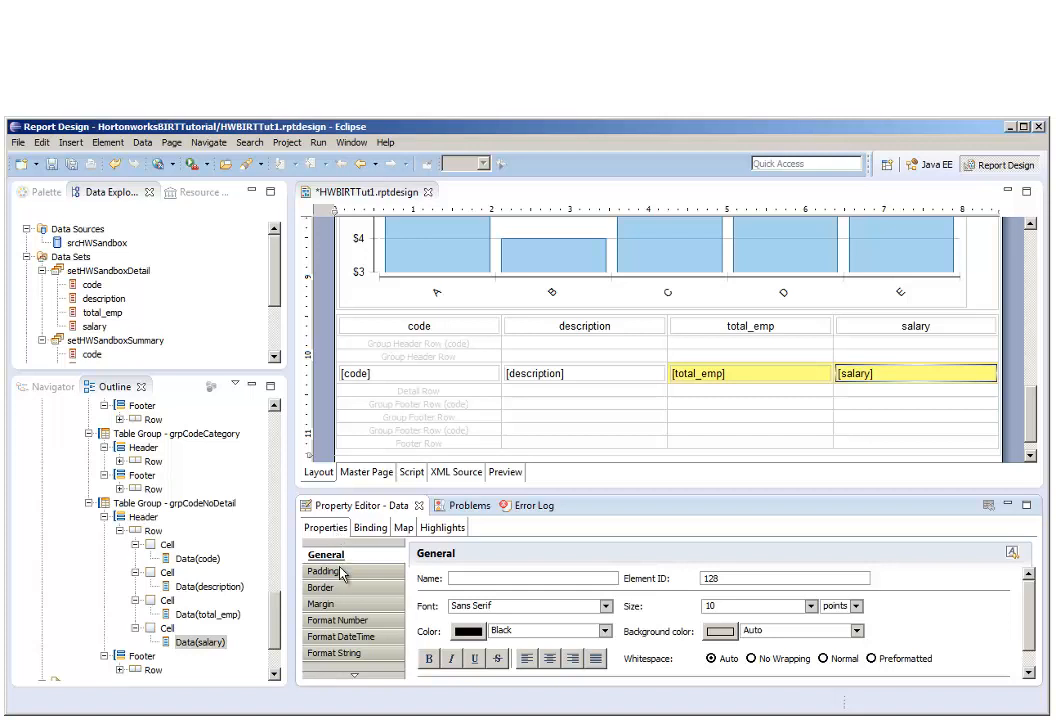
click(340, 620)
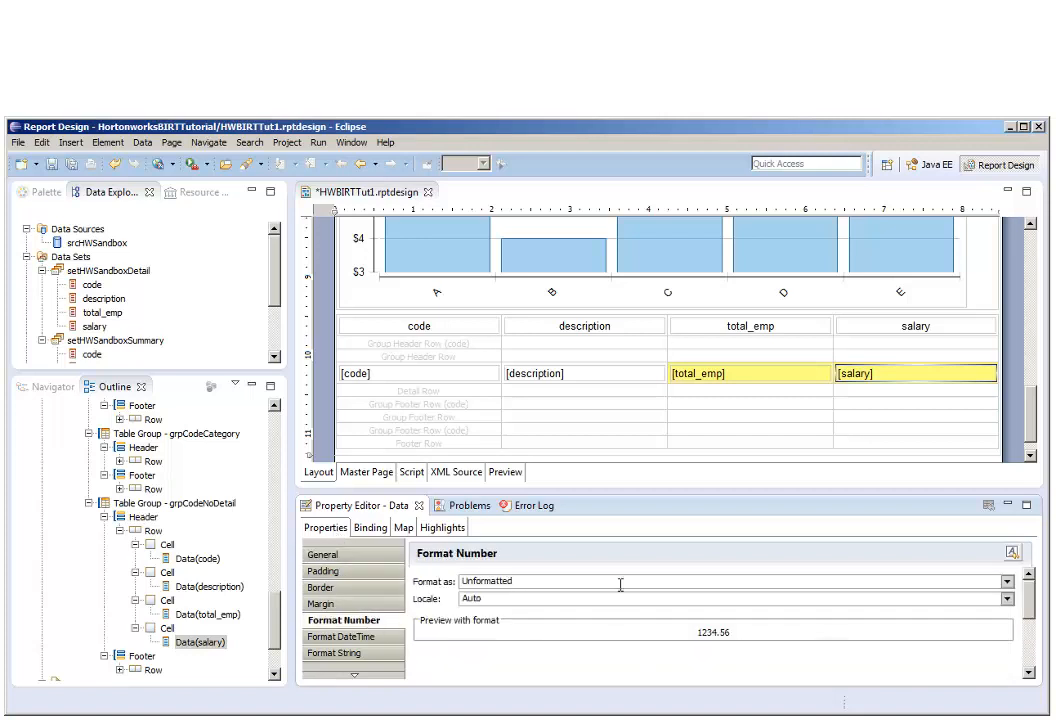
click(1007, 581)
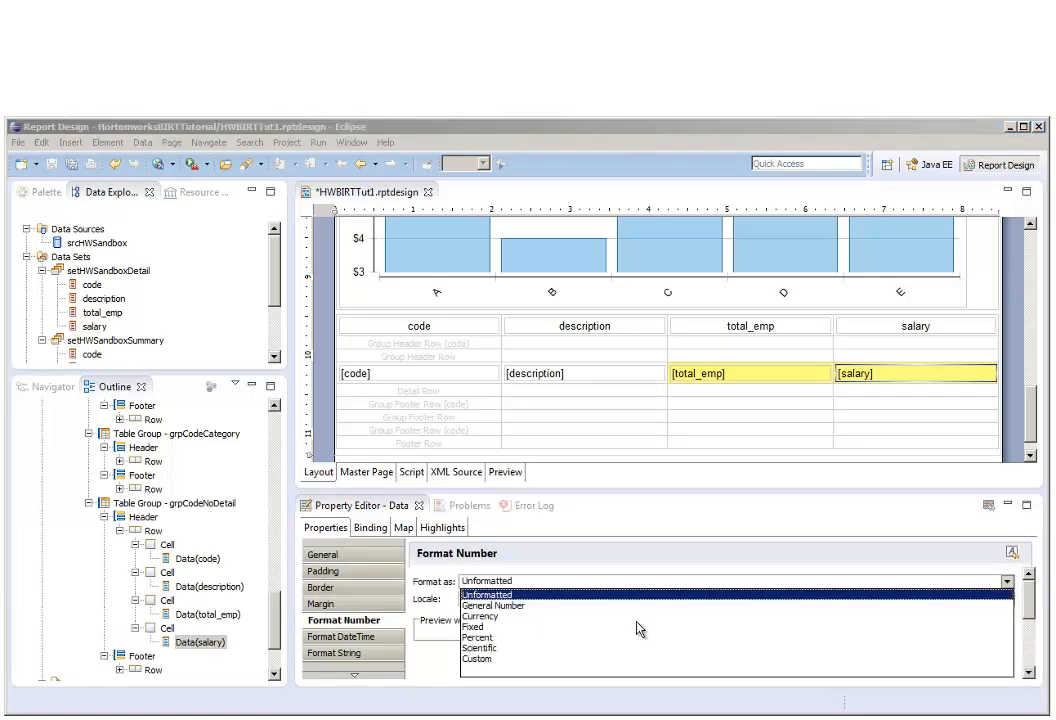
click(506, 617)
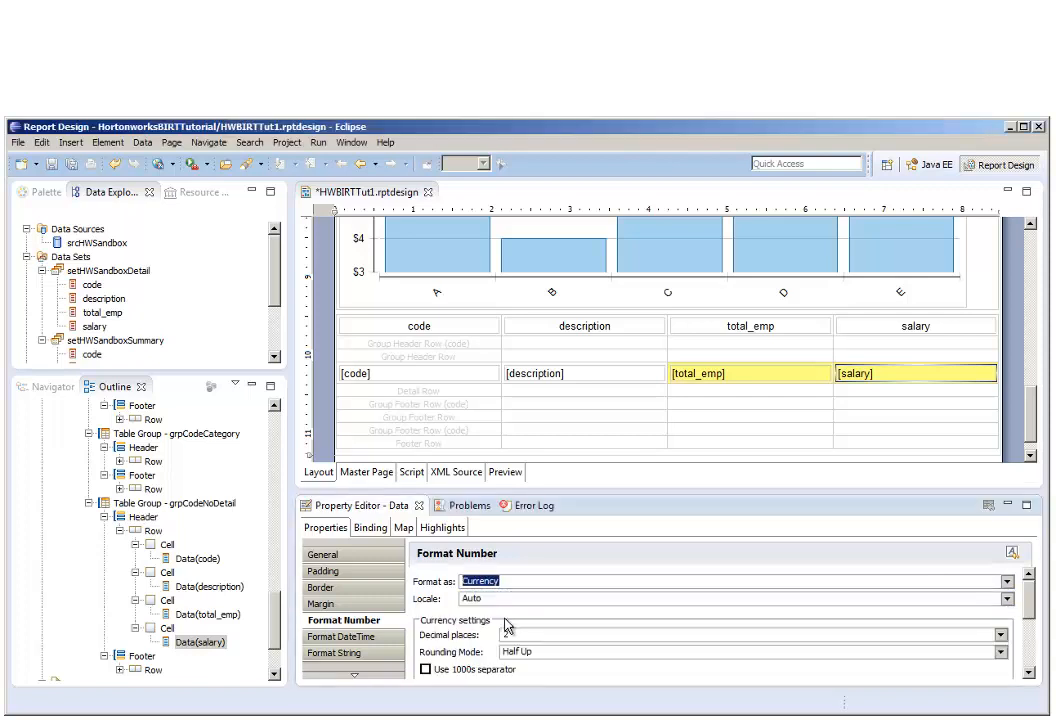
click(999, 635)
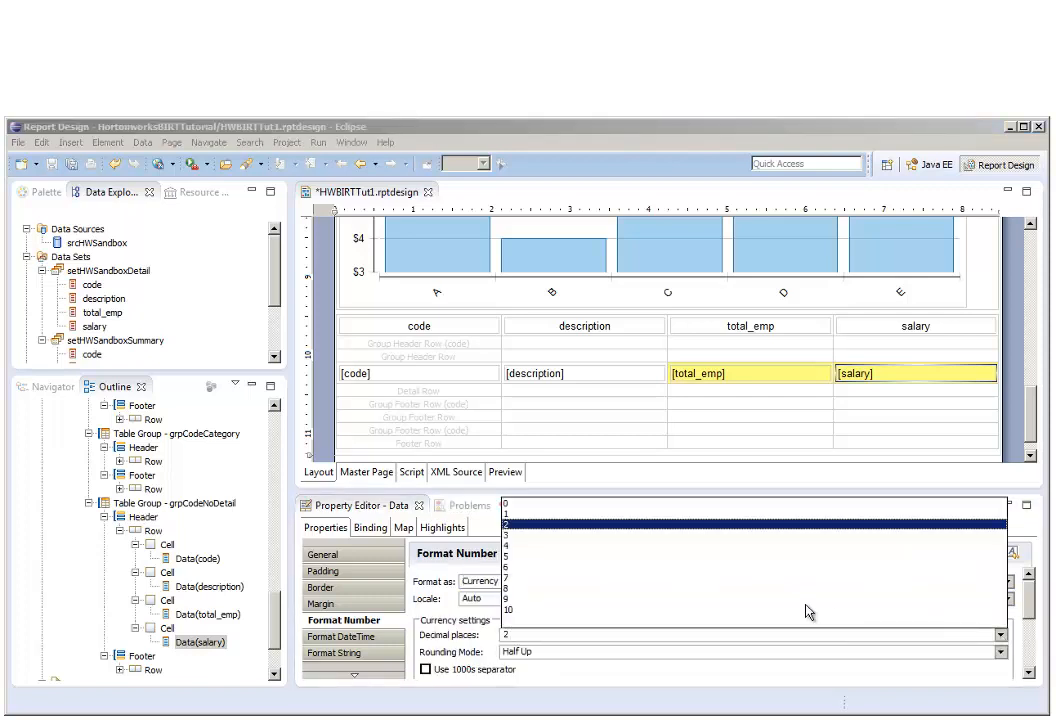
click(517, 505)
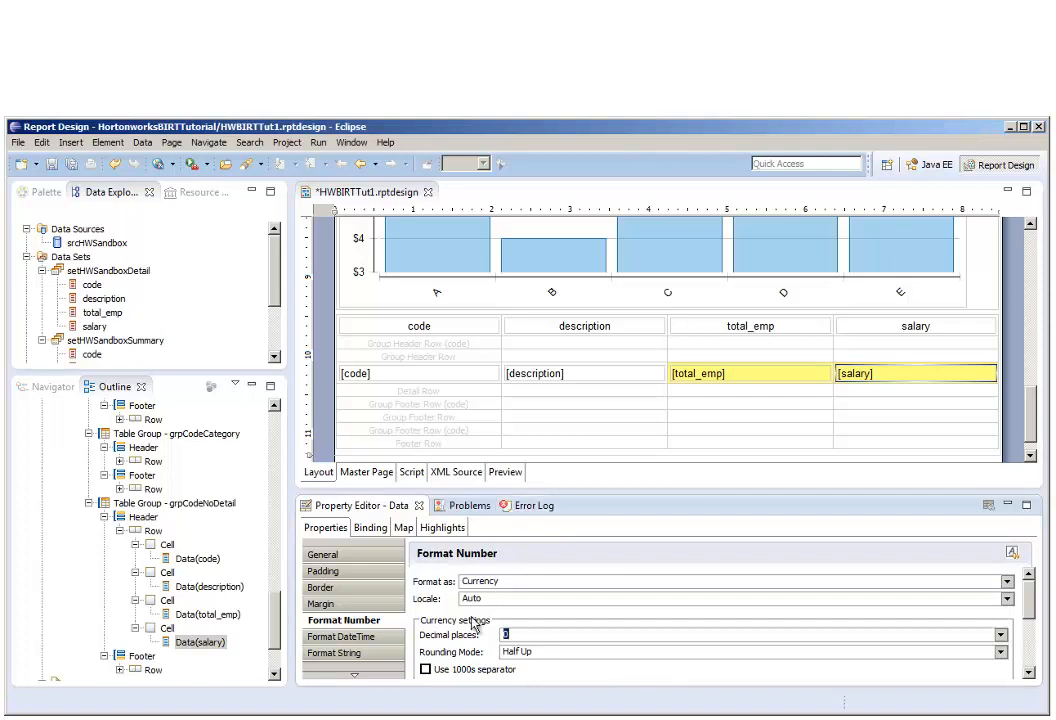
- Add the 1000s separator and the $ symbol to the salary field's currency format
click(426, 670)
drag(1030, 606, 1033, 628)
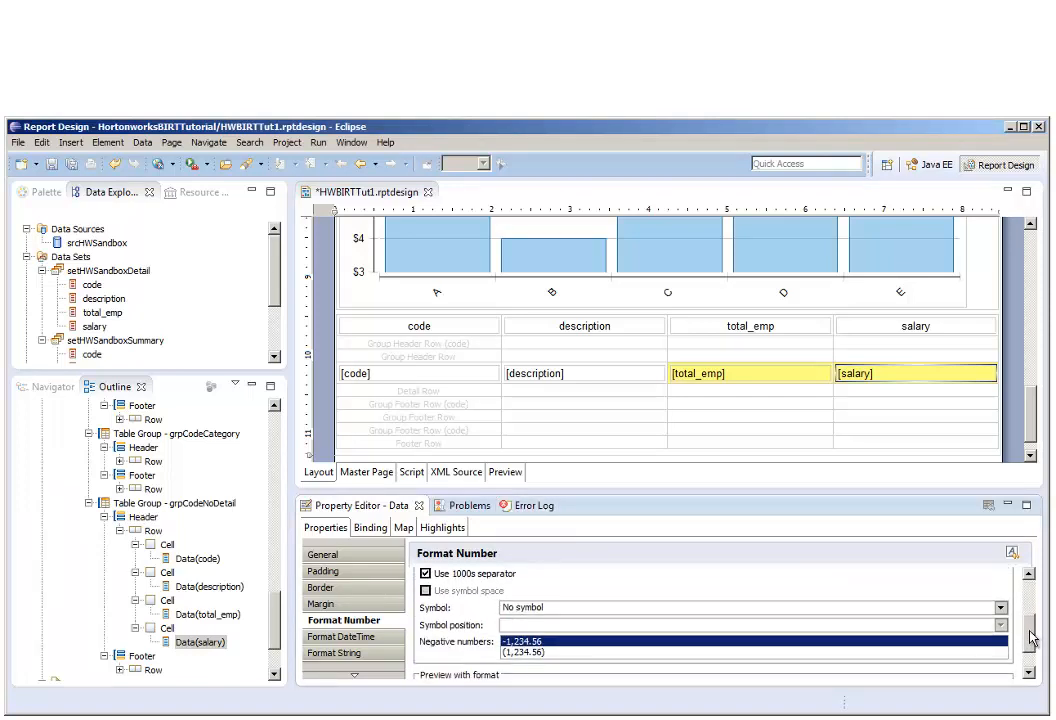
click(999, 608)
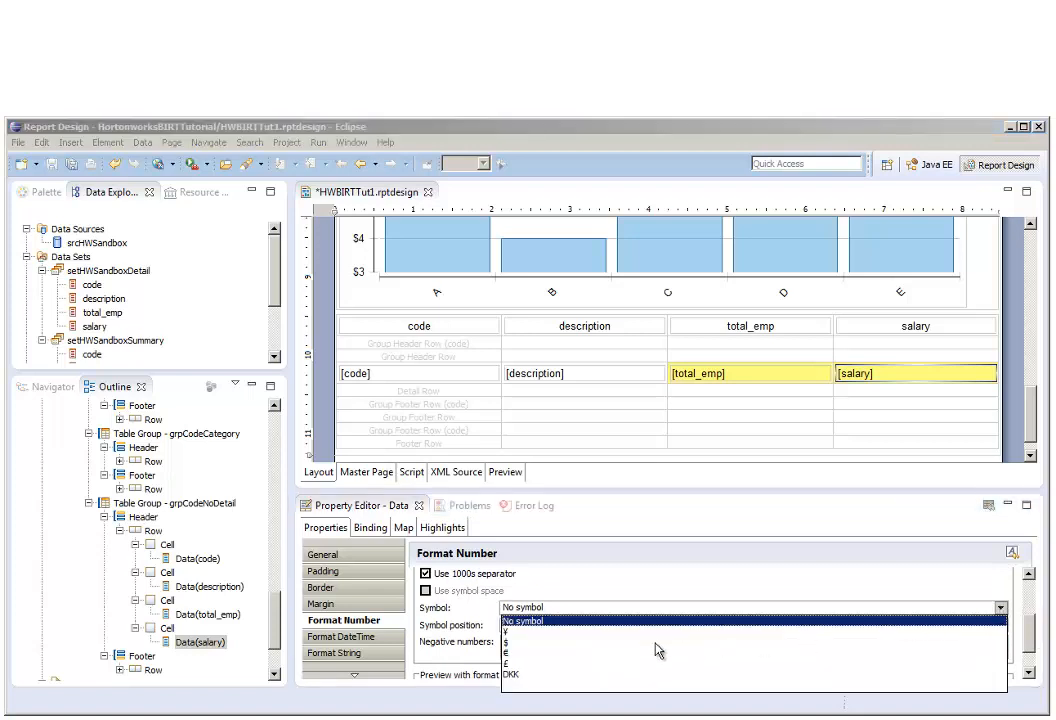
click(514, 642)
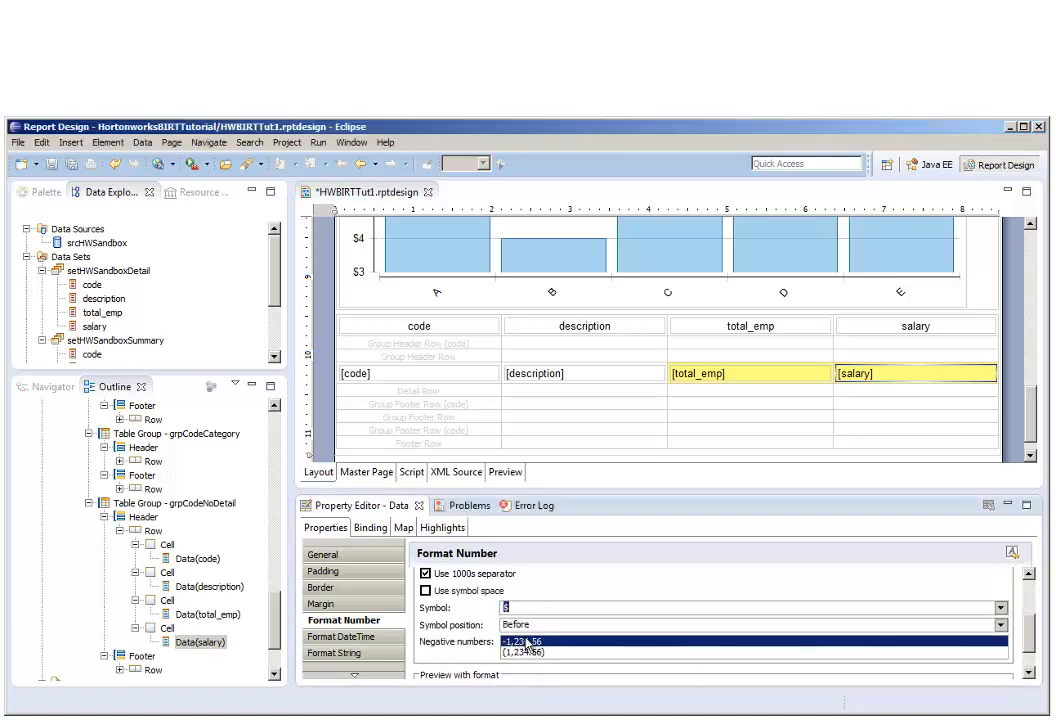
- Format the total_emp data field as a Fixed number with 0 decimal places and the 1000s separator
click(712, 380)
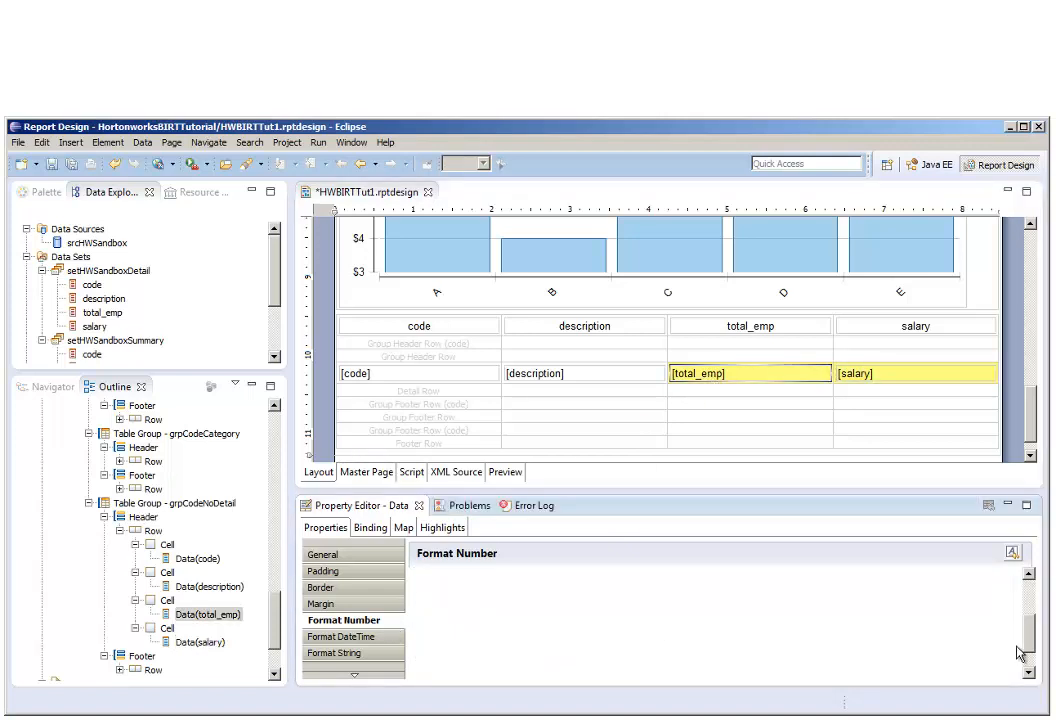
drag(1030, 632, 1034, 610)
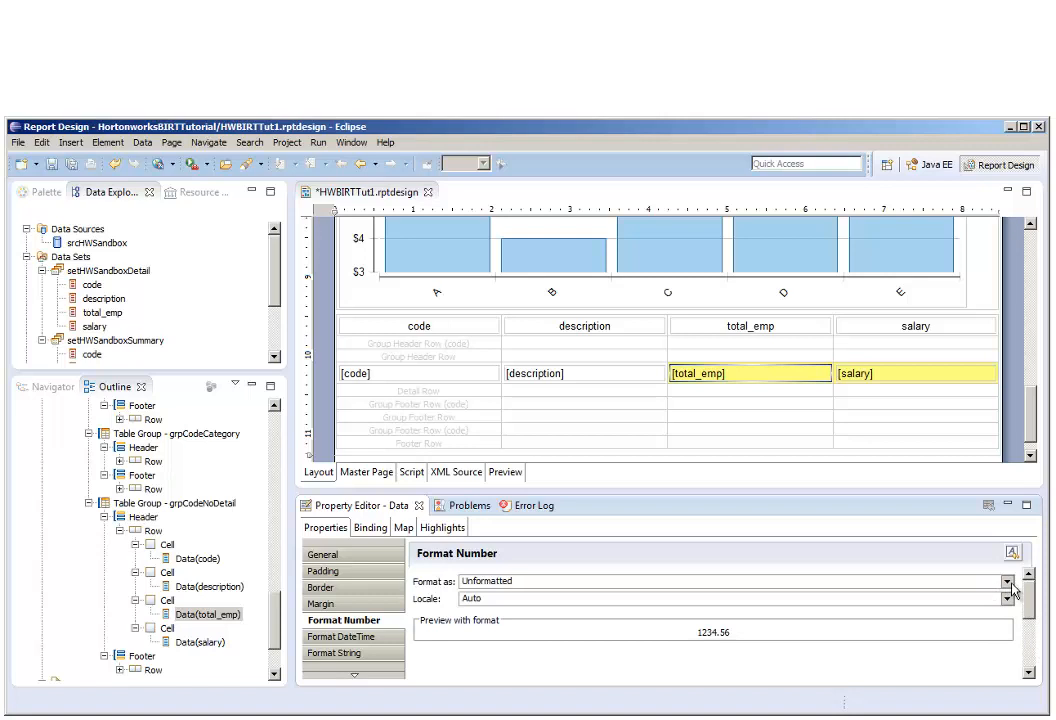
click(1006, 582)
click(495, 627)
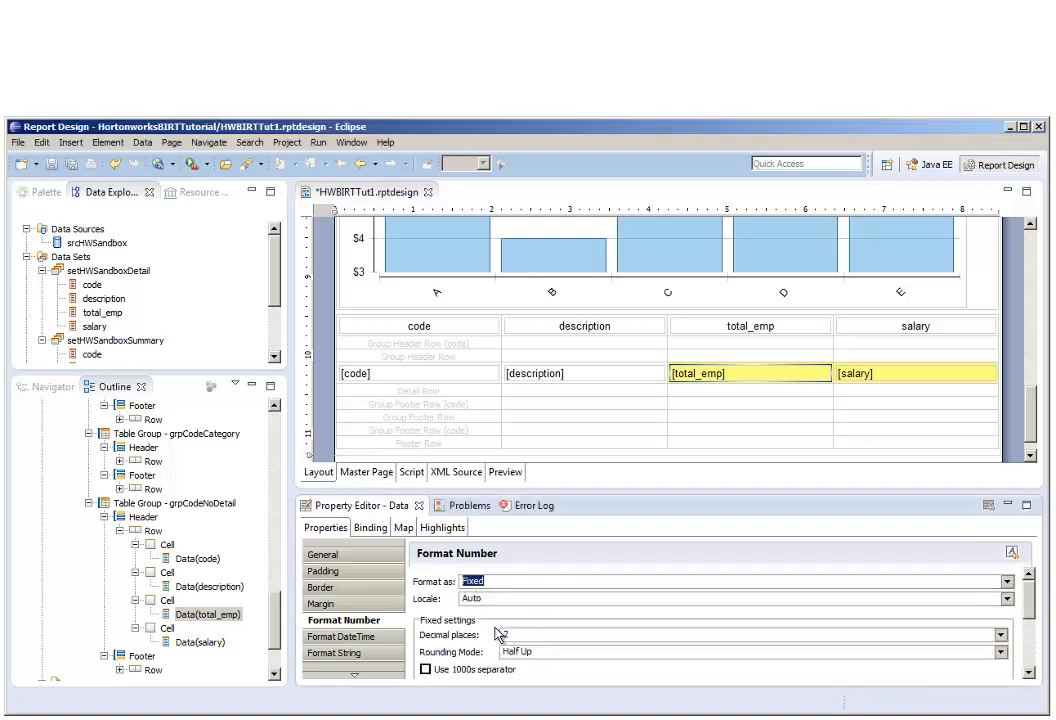
click(1000, 635)
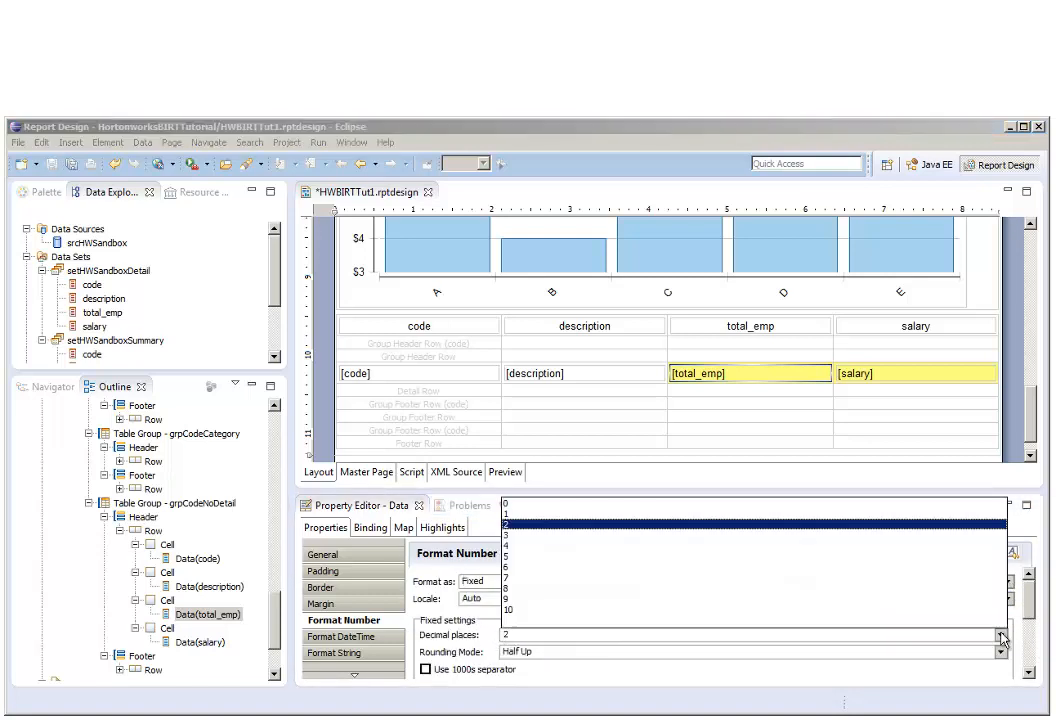
click(514, 503)
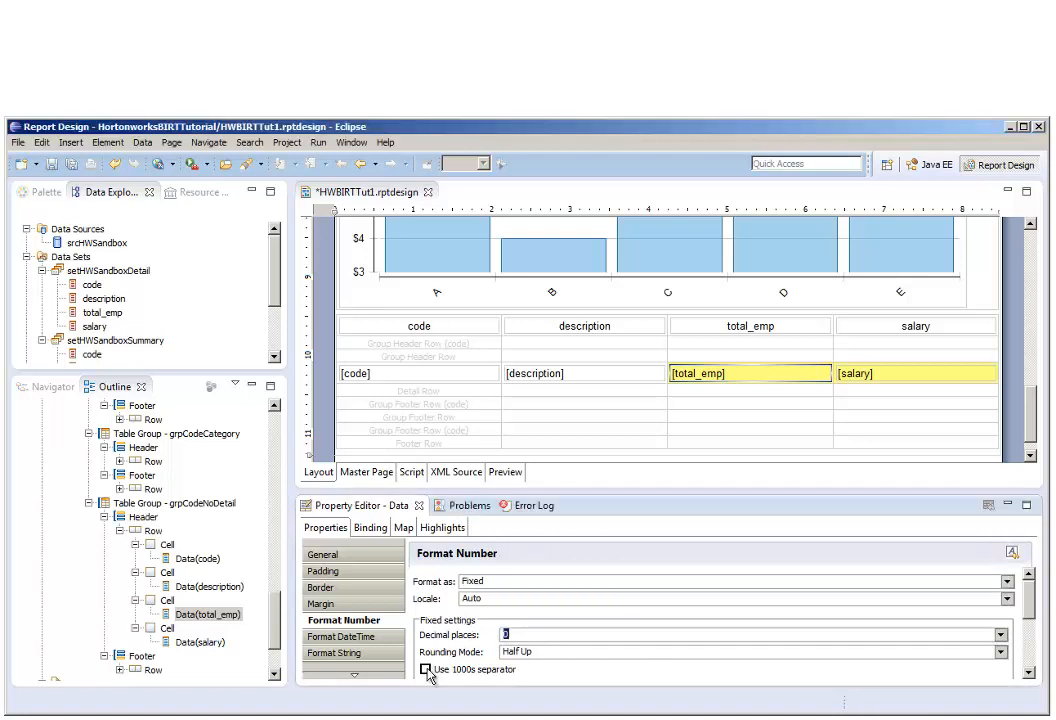
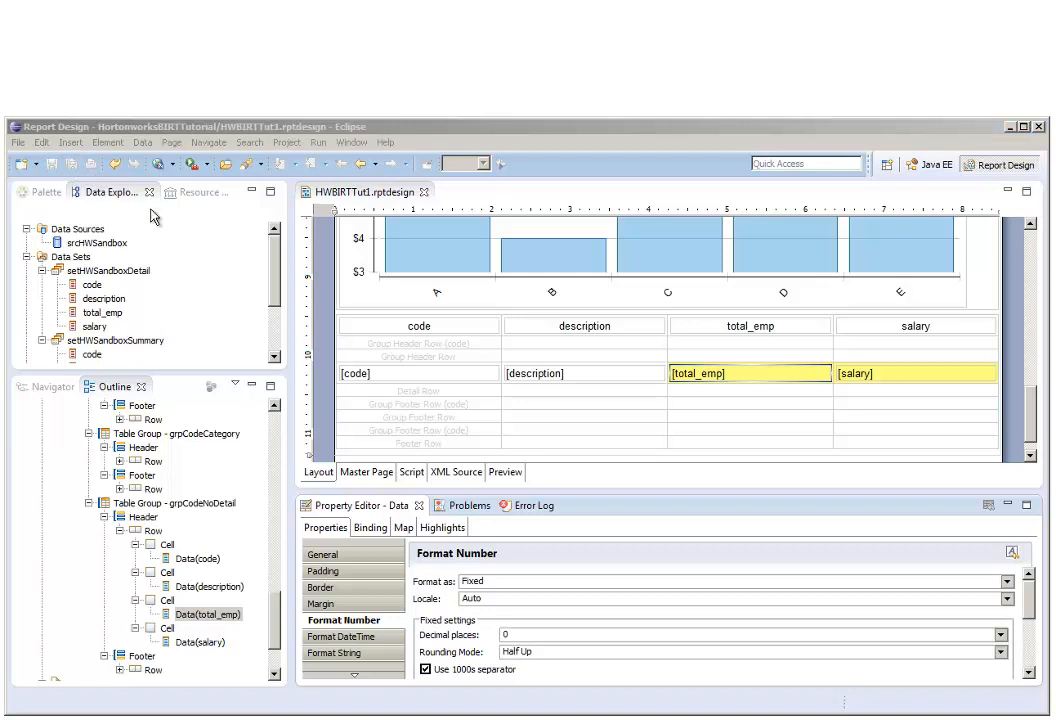
- Left-align the table's description column
click(570, 352)
click(589, 305)
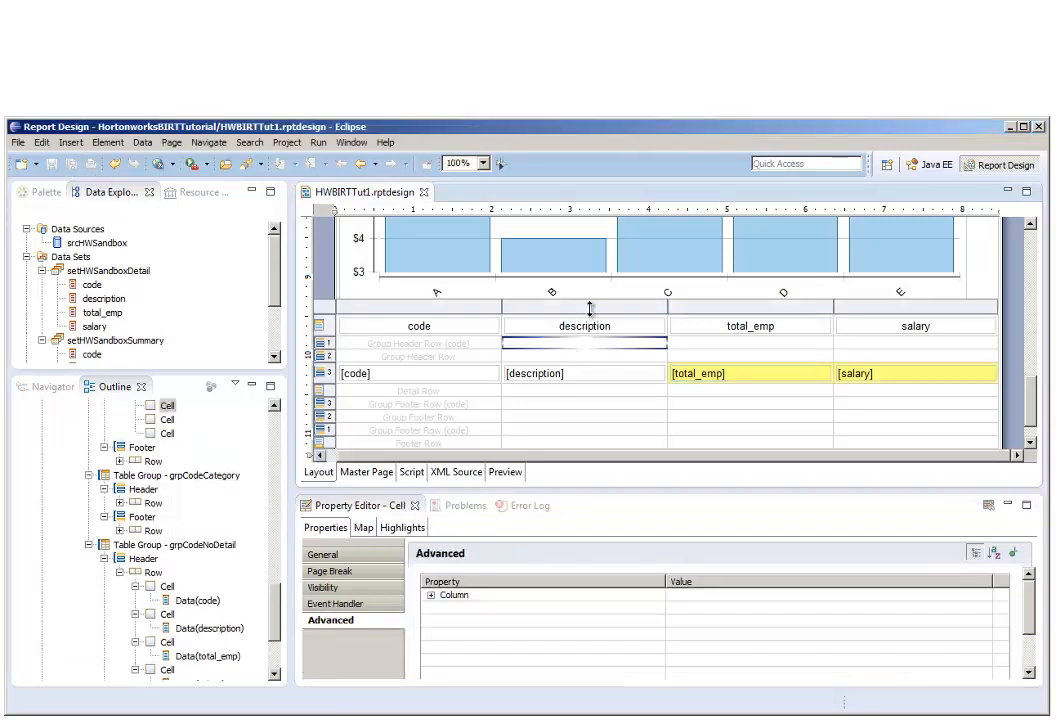
click(385, 558)
click(775, 663)
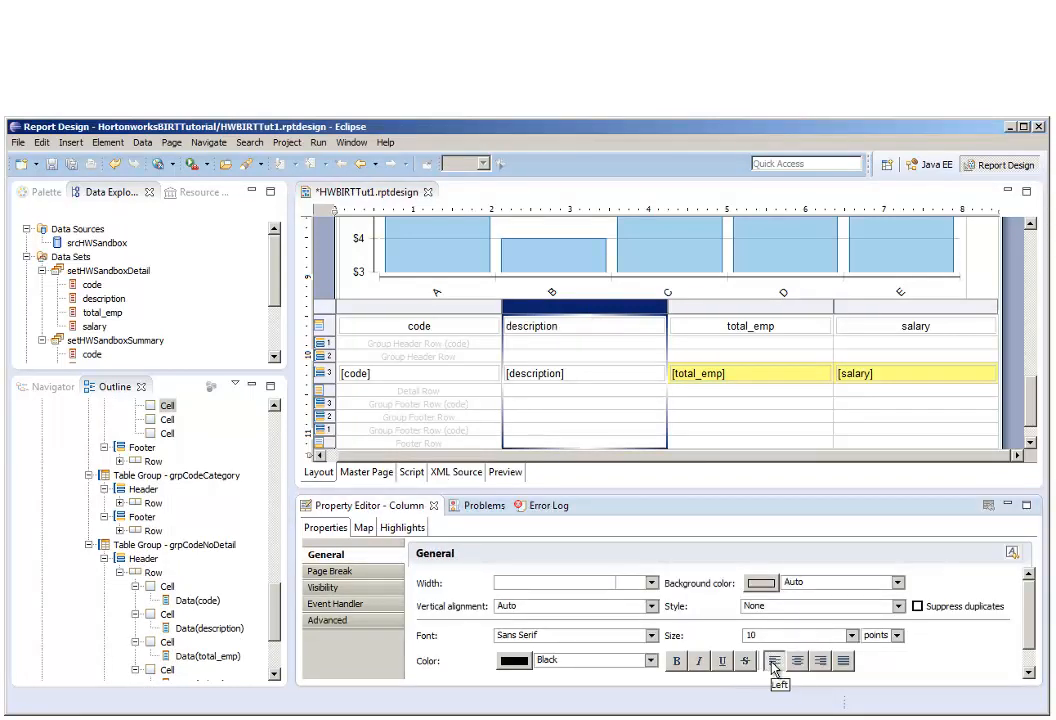
- Right-align the table's total_emp and salary columns
click(768, 306)
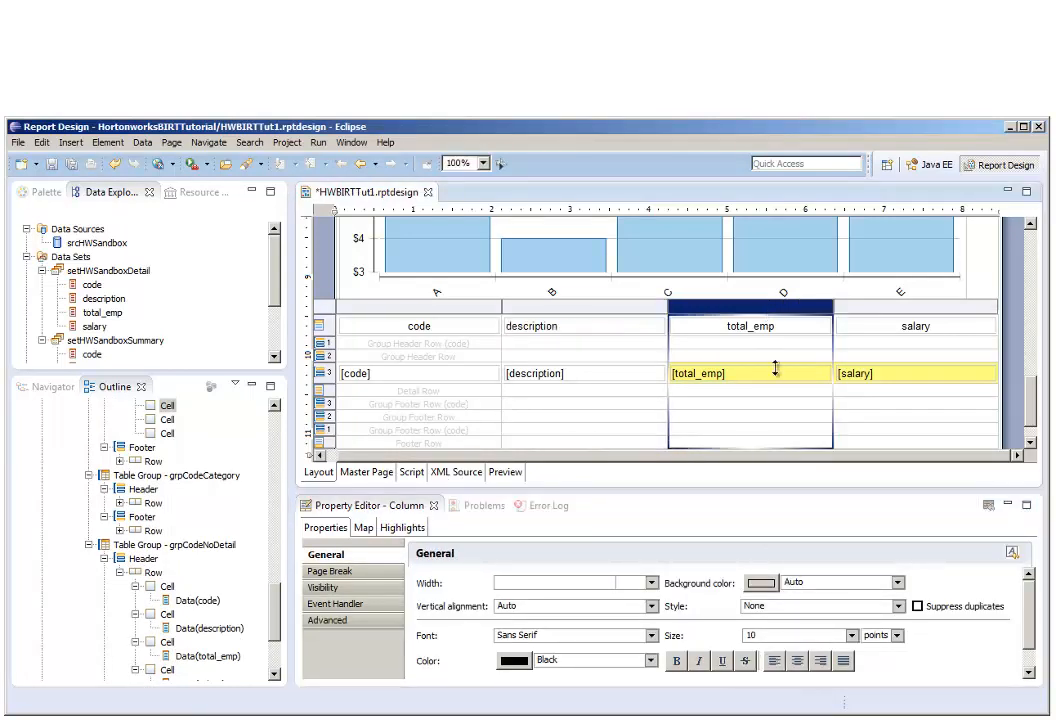
click(820, 660)
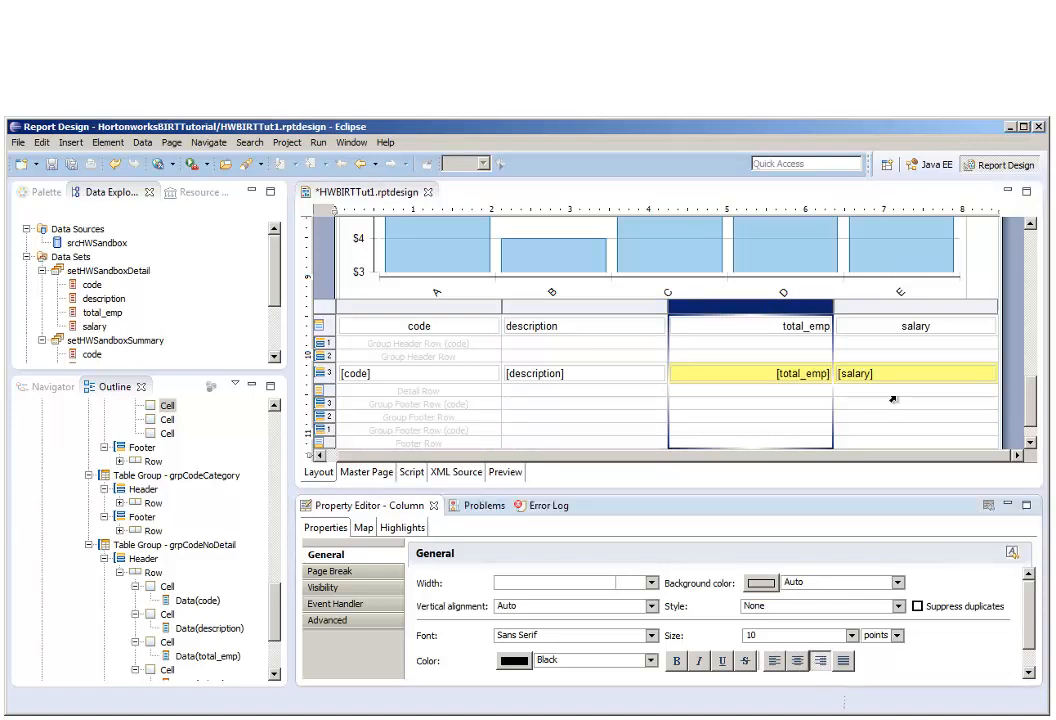
click(903, 305)
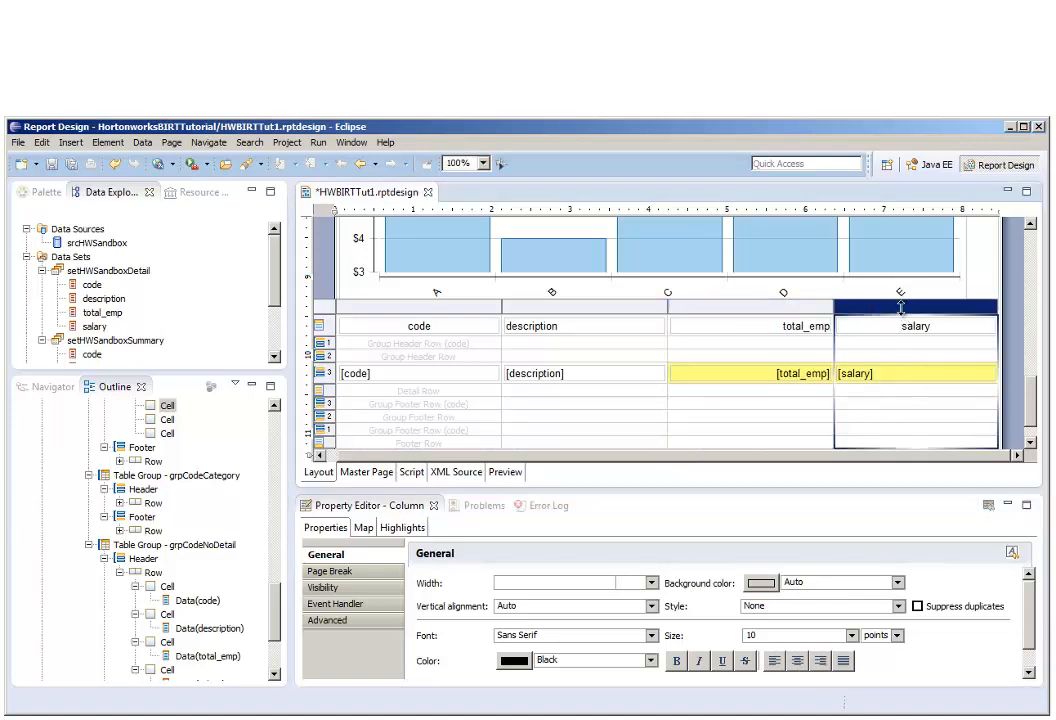
click(820, 661)
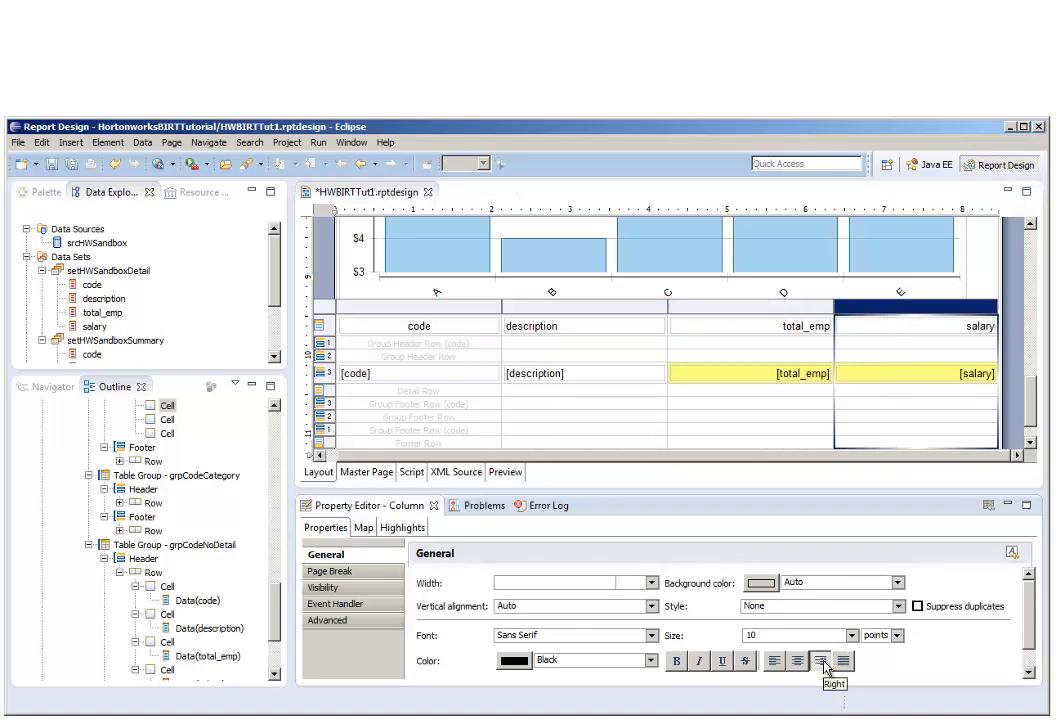
- Change the description column's header label to "Occupation Description"
double_click(573, 325)
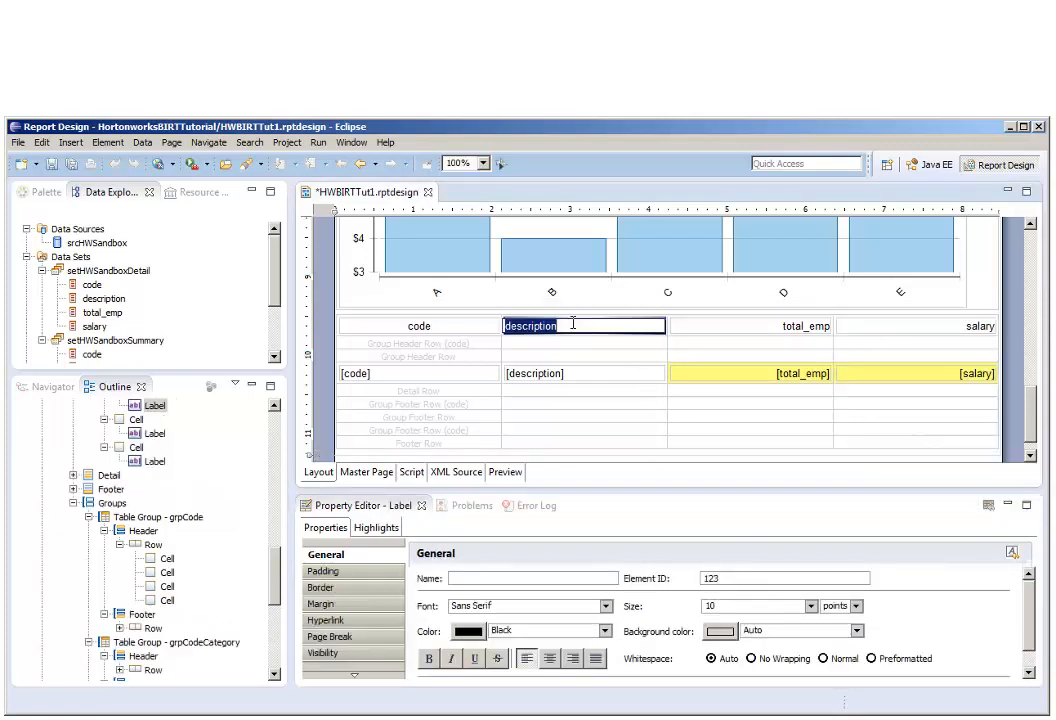
click(573, 325)
text(Occupatio)
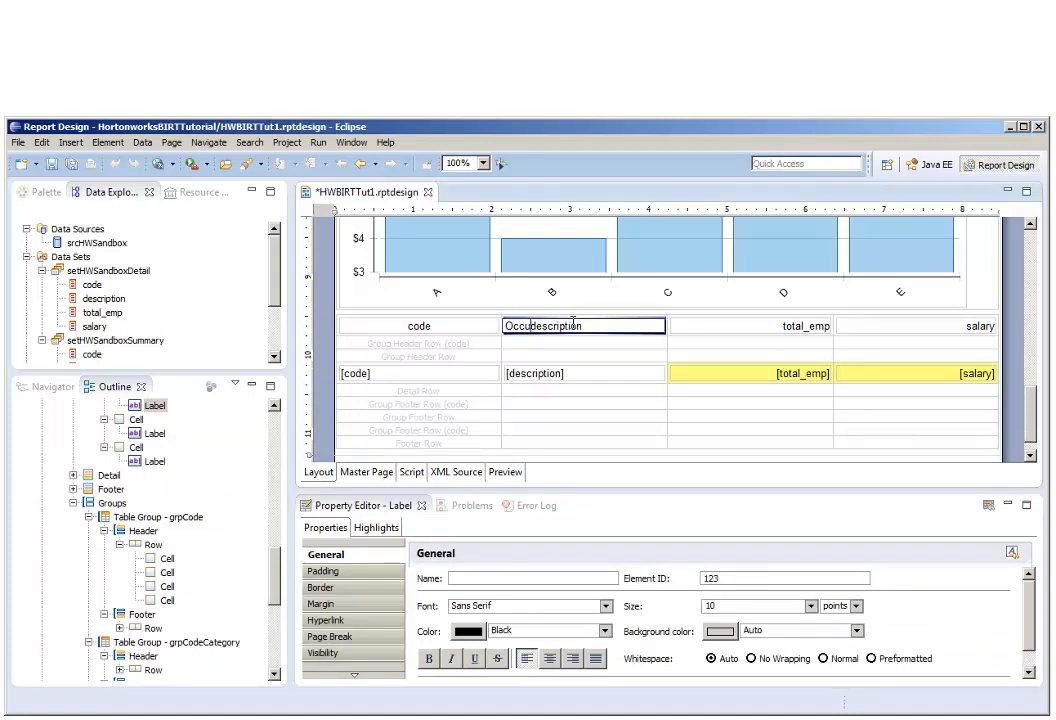
text(n)
key(Delete)
text(D)
- Change the total_emp column's header label to "Employees in Job"
double_click(745, 326)
text(N)
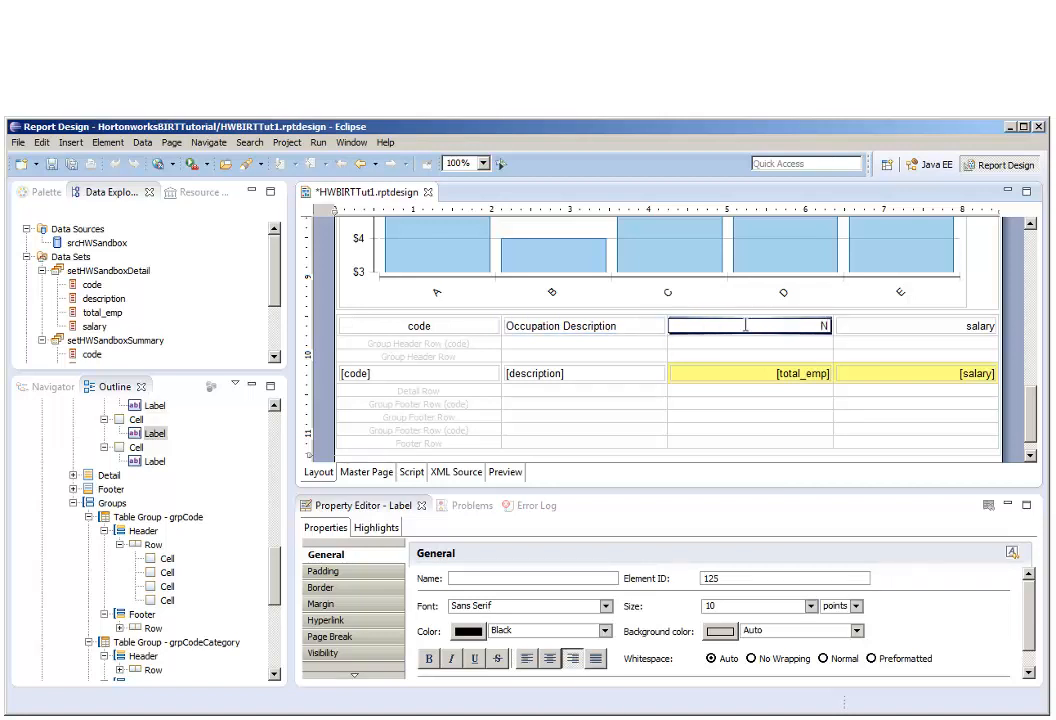
text(o. of Employees in Job)
key(BackSpace)
- Change the salary column's header label to "Average Salary"
double_click(920, 327)
text(Av)
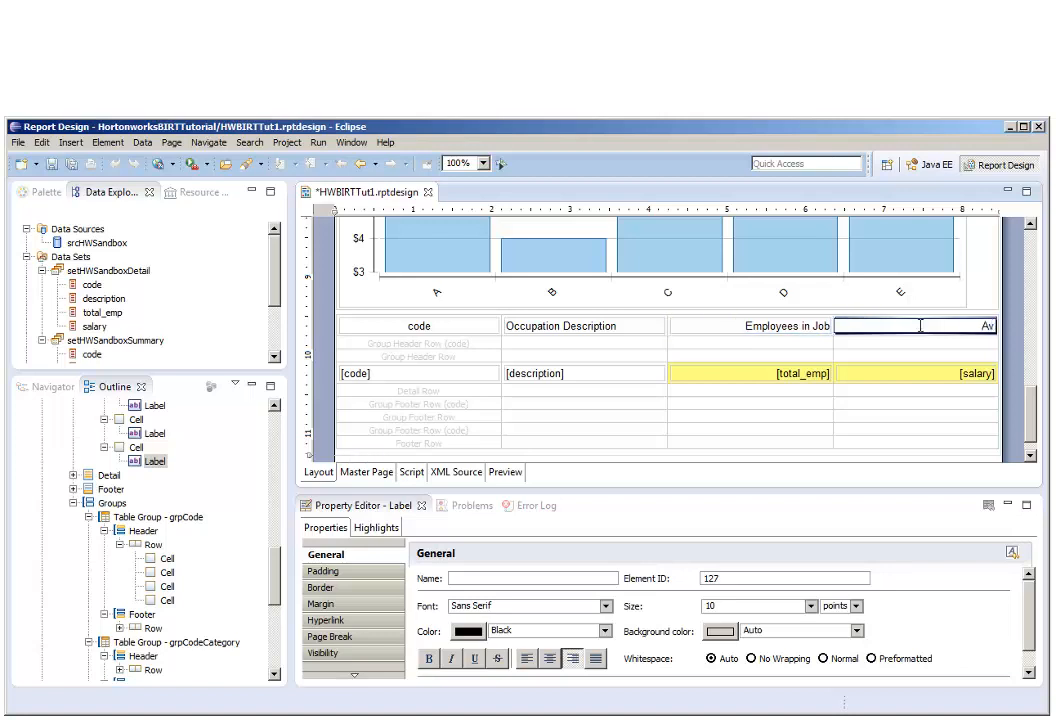
text(erage Salary)
key(Return)
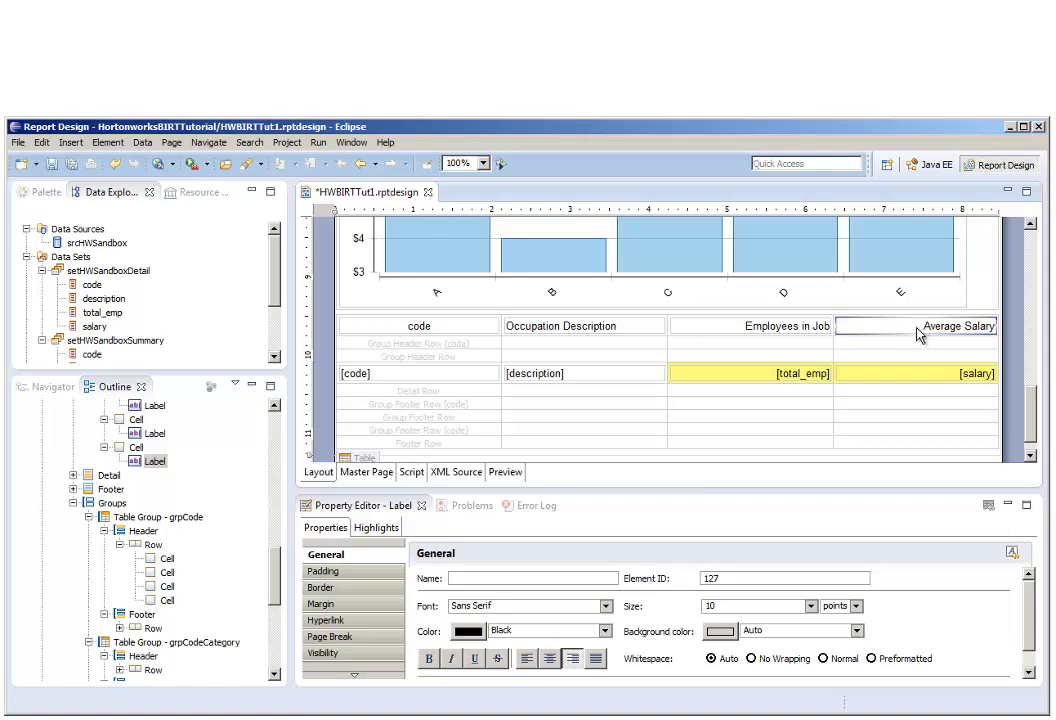
- Add a white 1px solid top border to the grpCodeNoDetail group header row containing the data fields
click(400, 370)
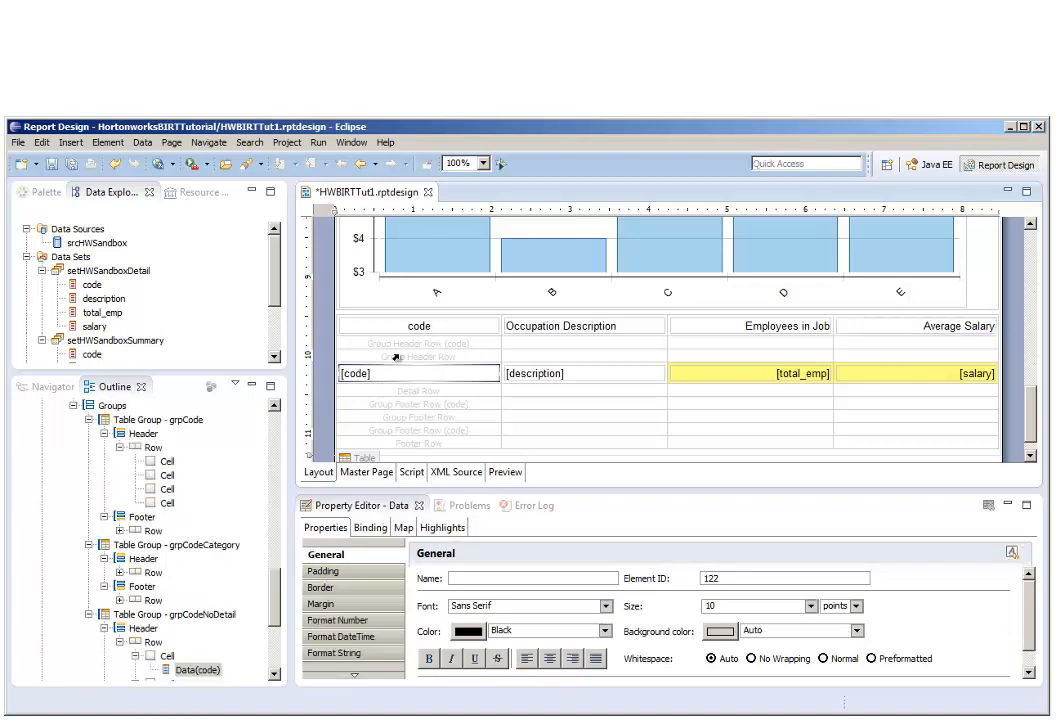
click(399, 356)
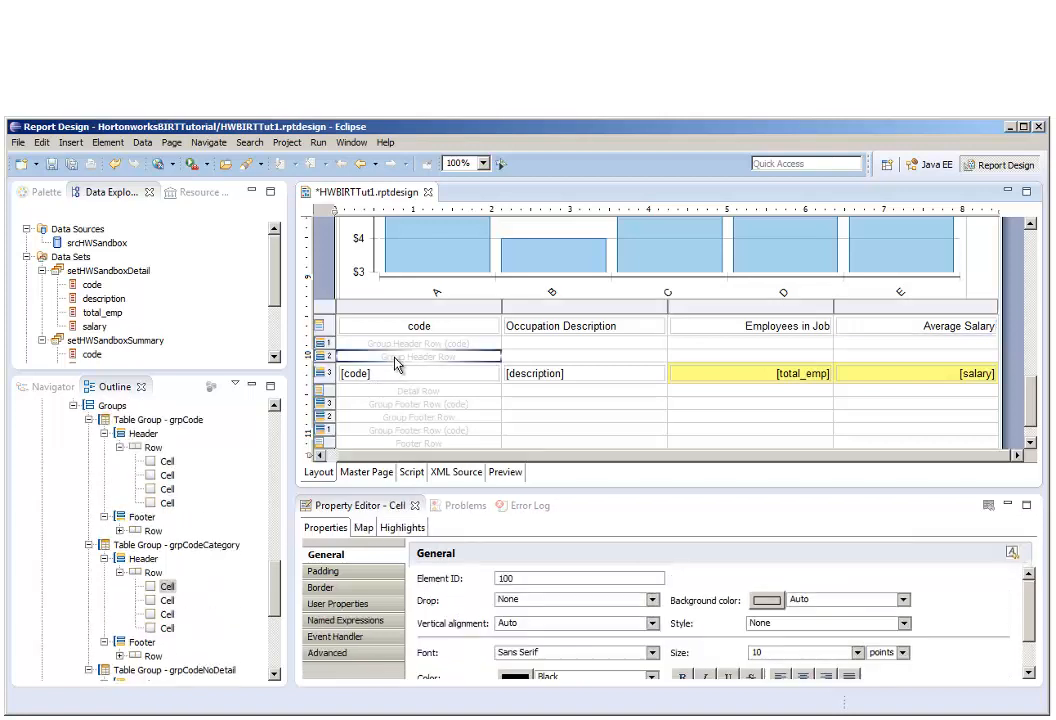
click(321, 373)
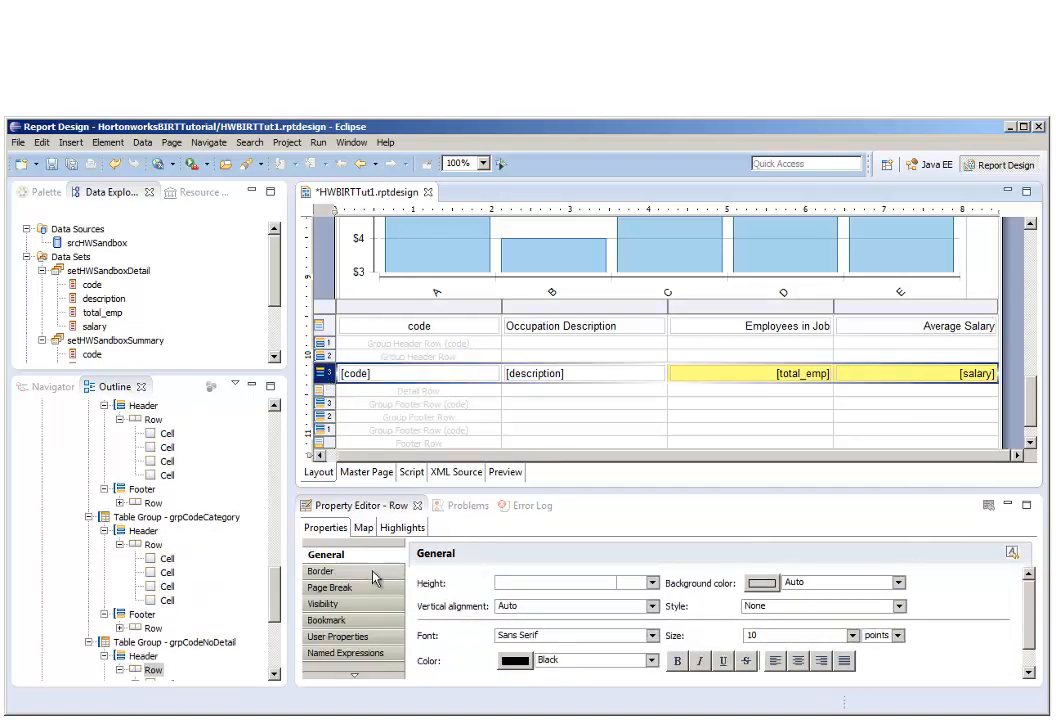
click(376, 573)
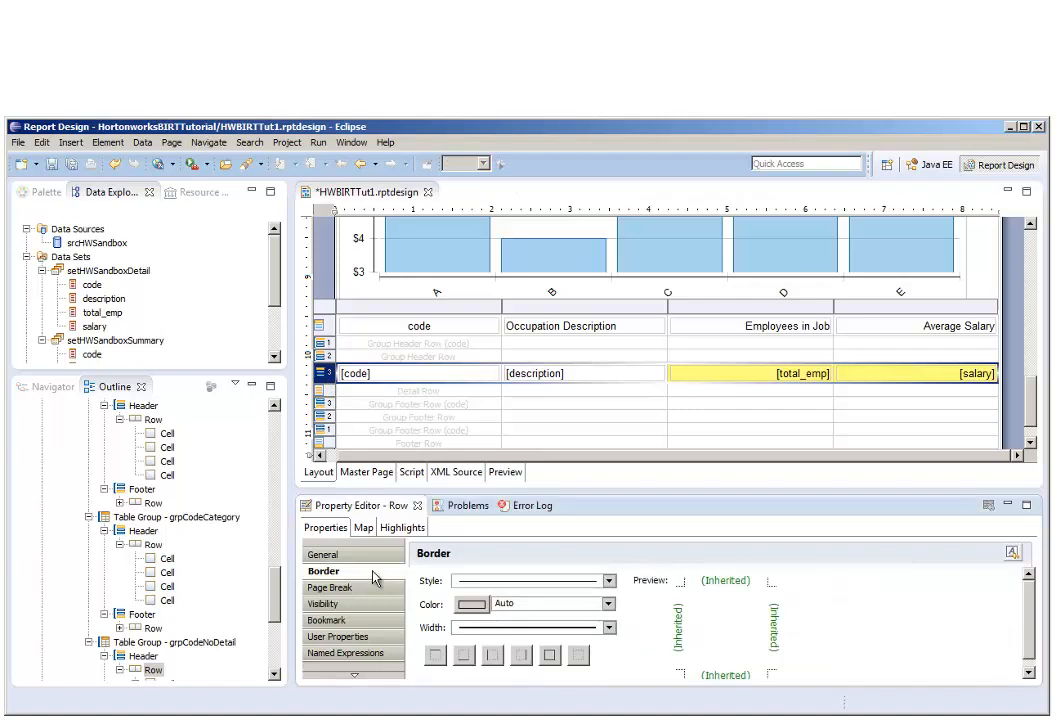
click(468, 604)
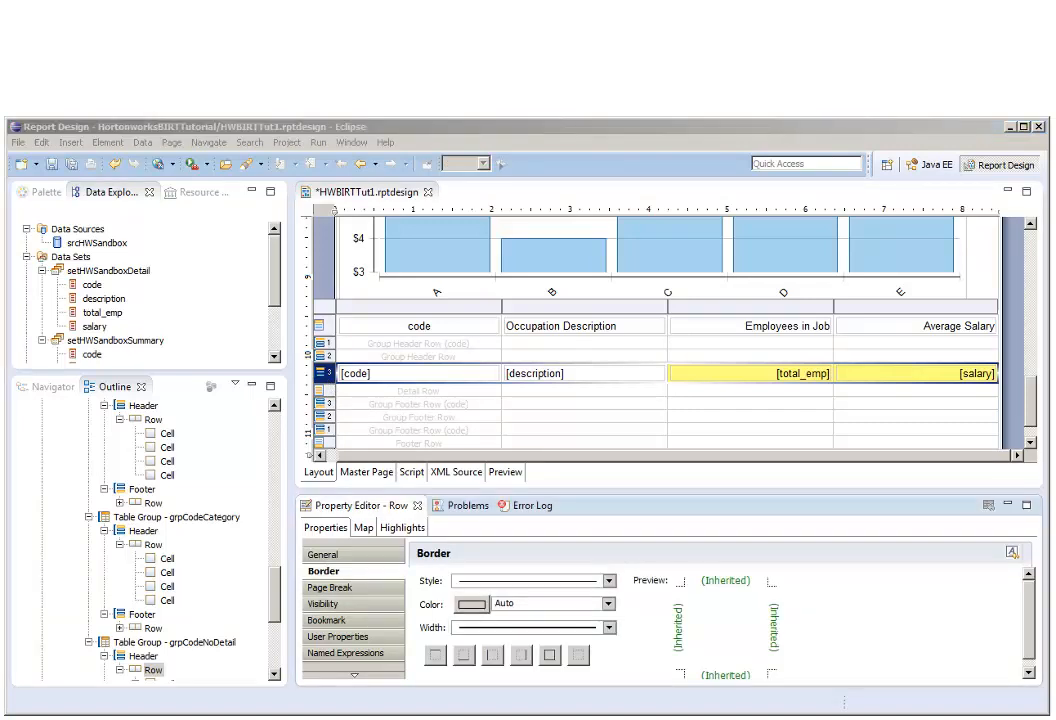
click(749, 480)
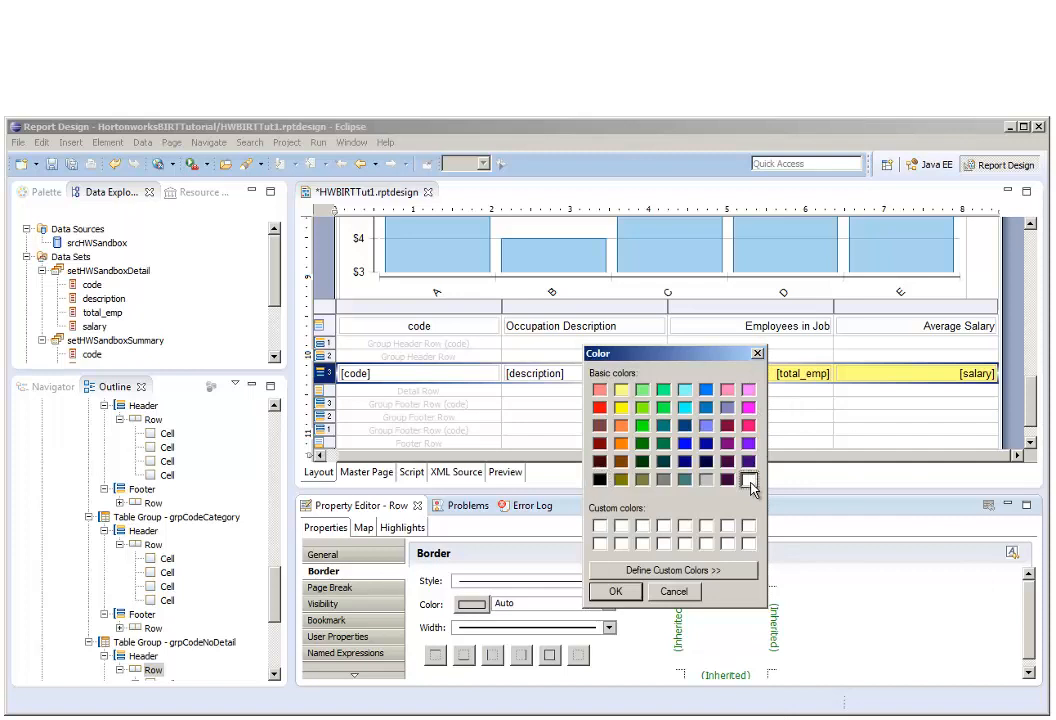
click(616, 592)
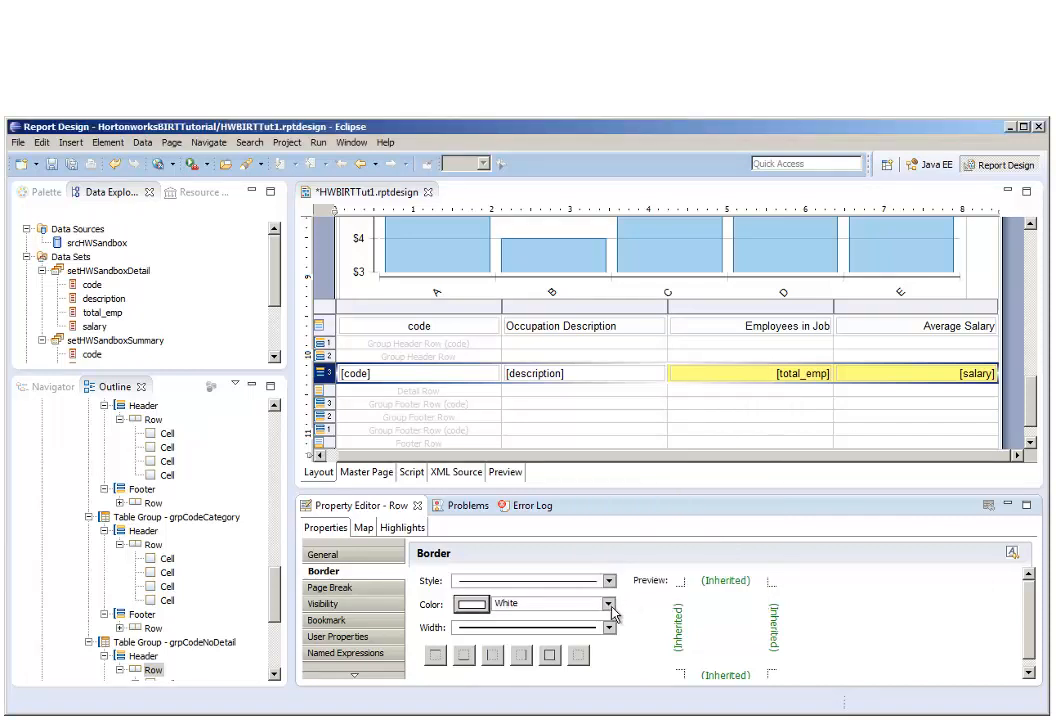
click(609, 627)
click(589, 479)
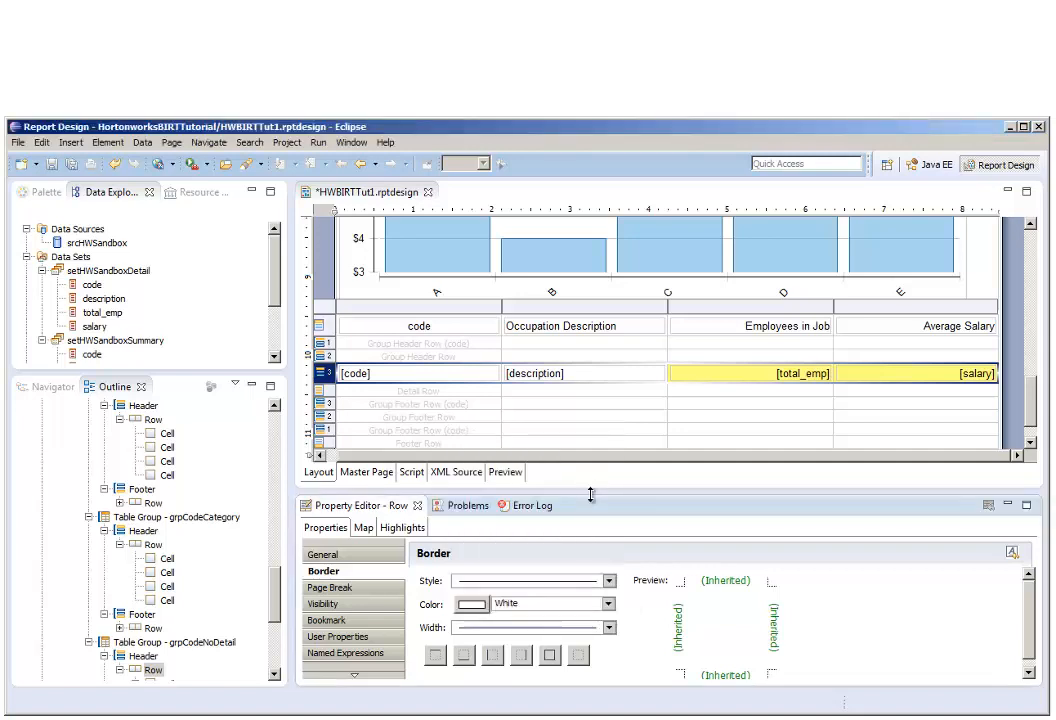
click(438, 656)
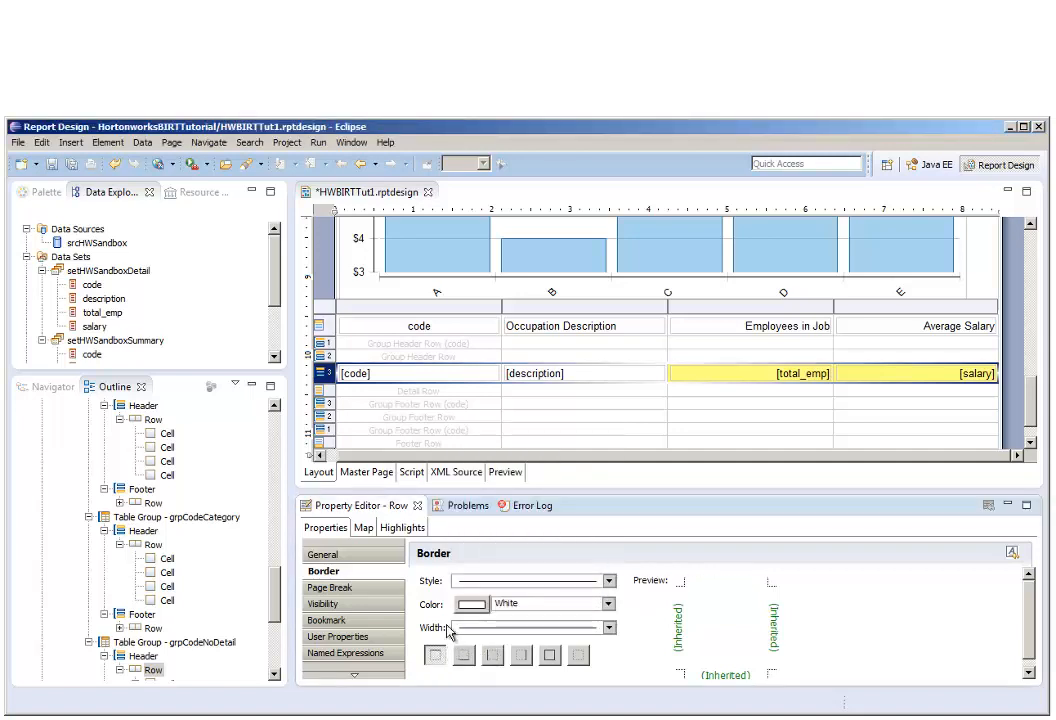
- Format the table's header row with a black background and bold white text
click(320, 330)
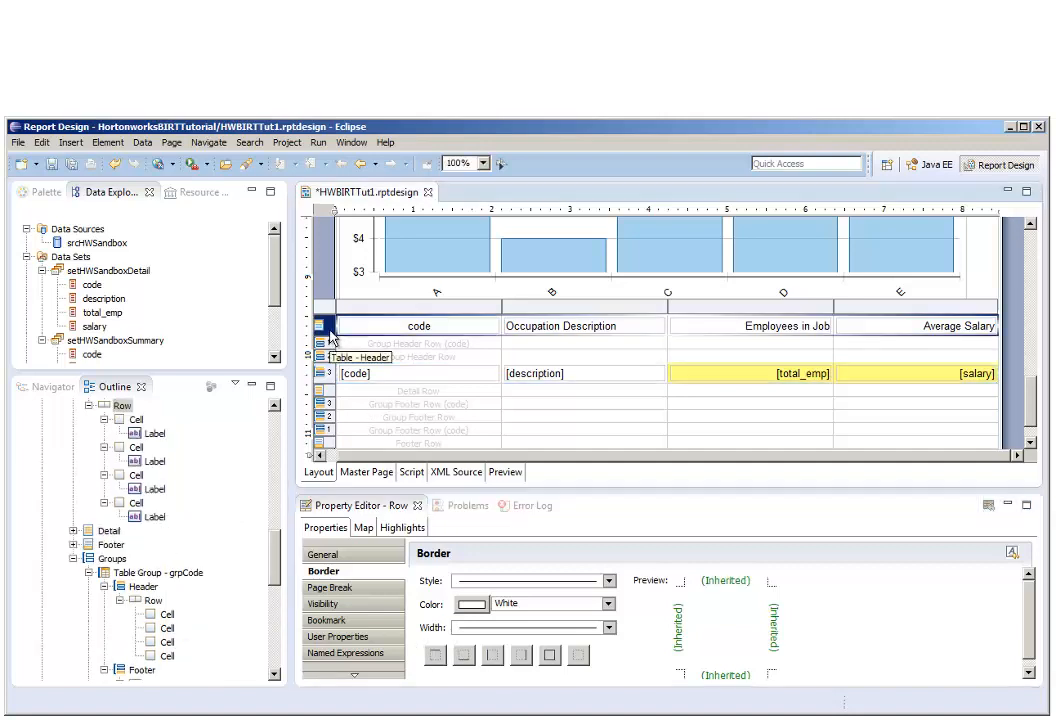
click(376, 556)
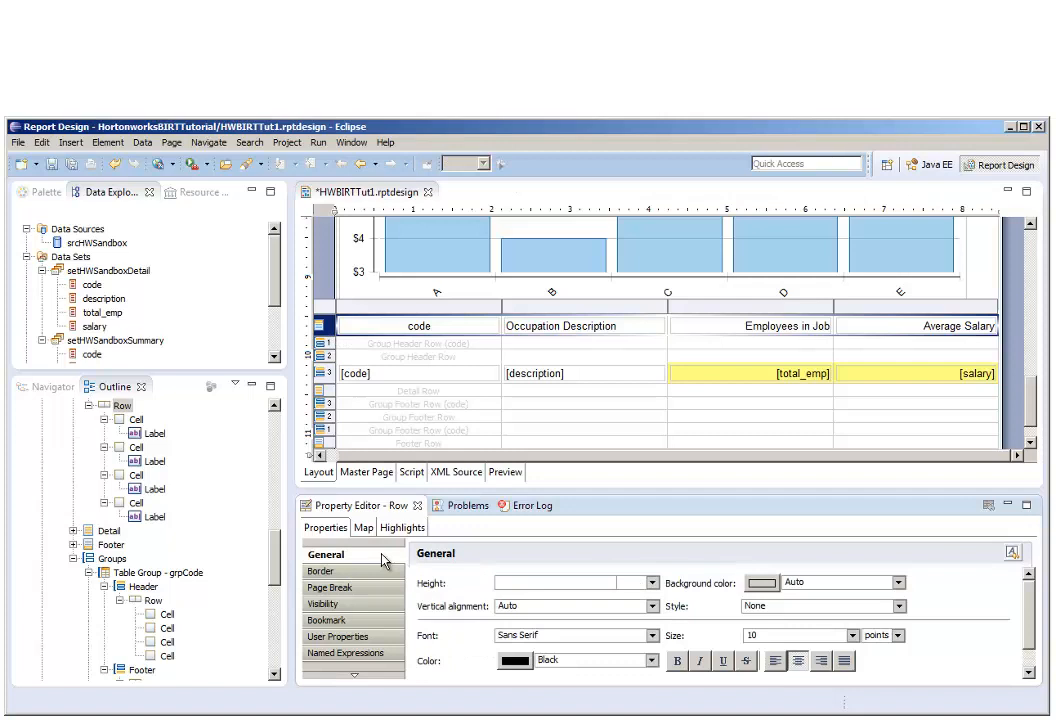
click(760, 590)
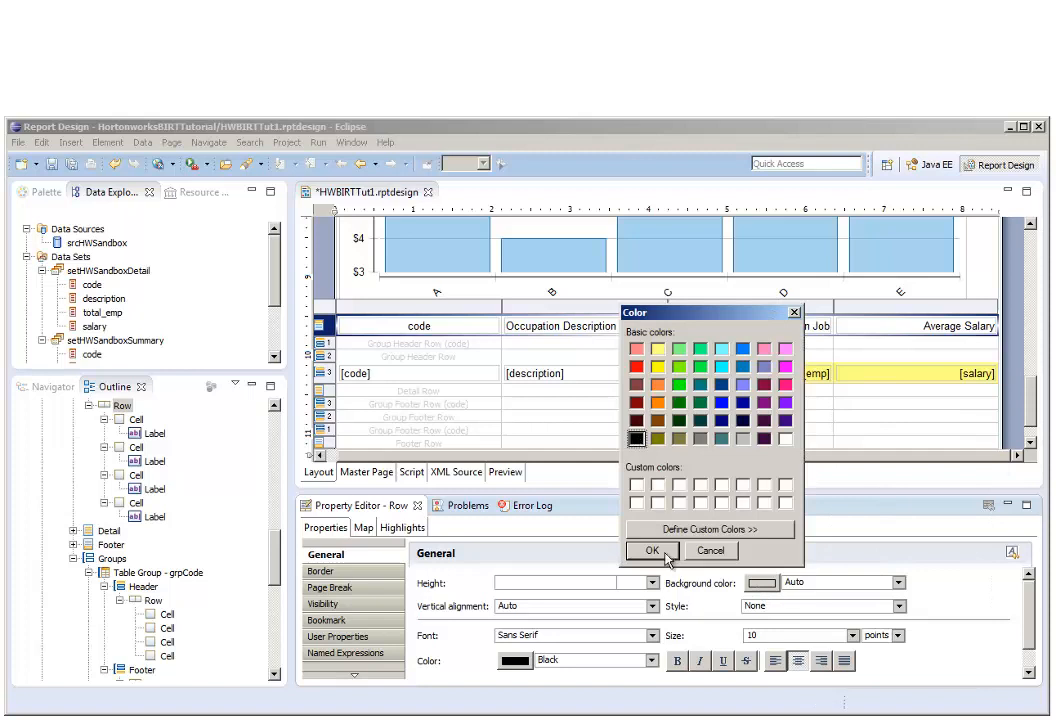
click(668, 550)
click(517, 664)
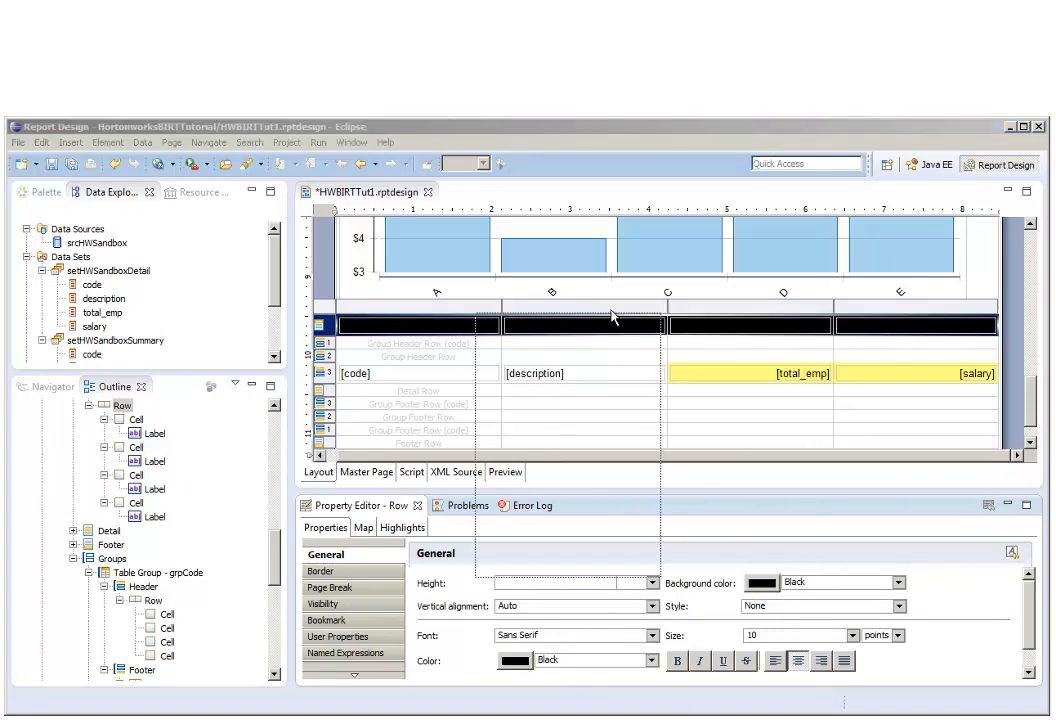
click(636, 447)
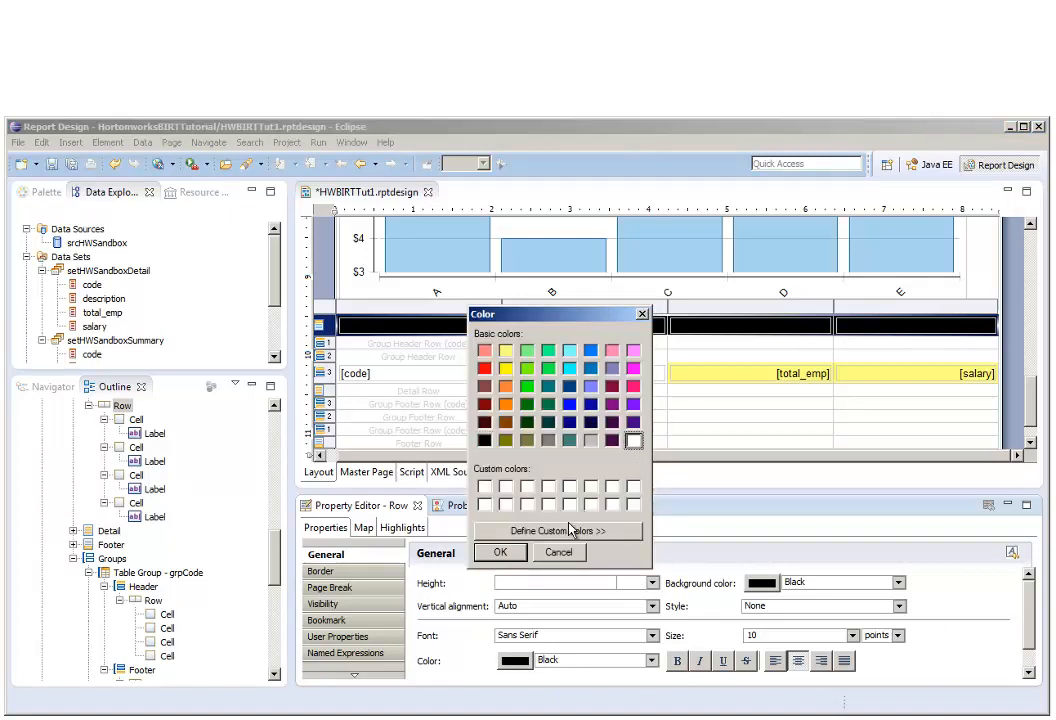
click(500, 552)
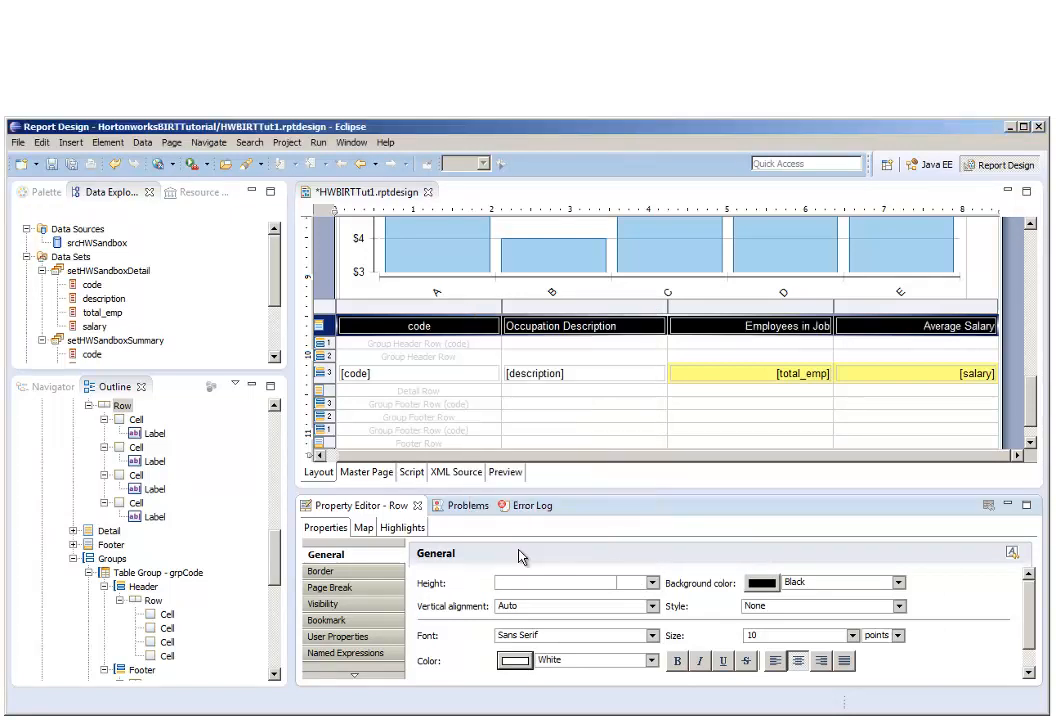
click(679, 662)
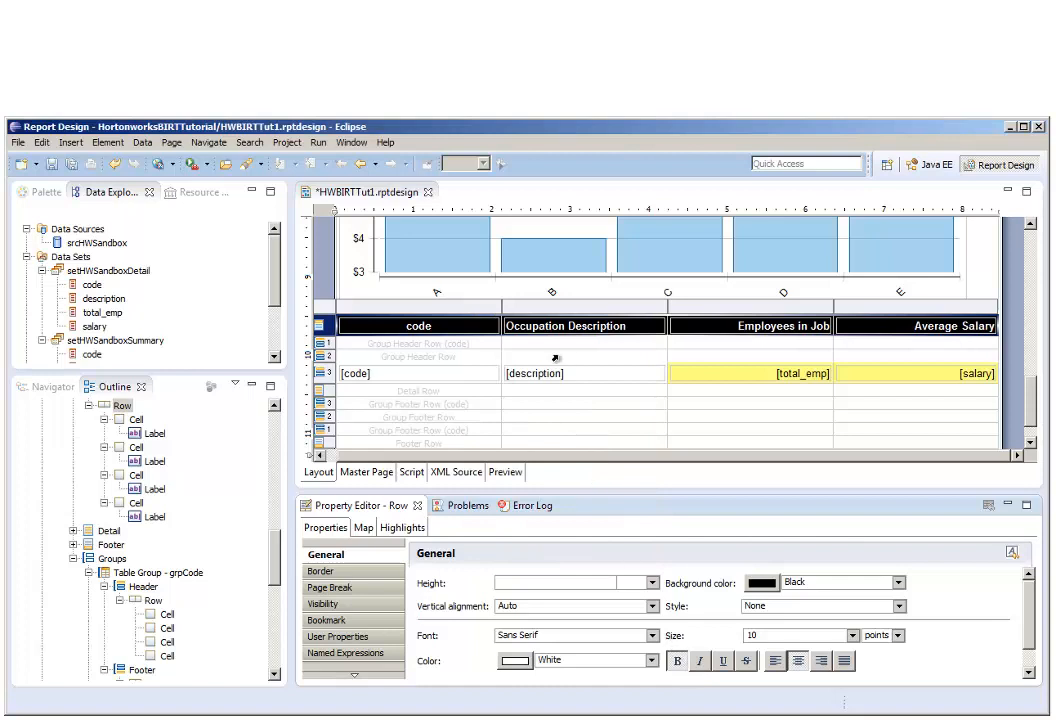
- Shrink the code column to a sliver, narrow the two numeric columns to fit their headers, widening the description column, and save the report
drag(502, 305, 345, 307)
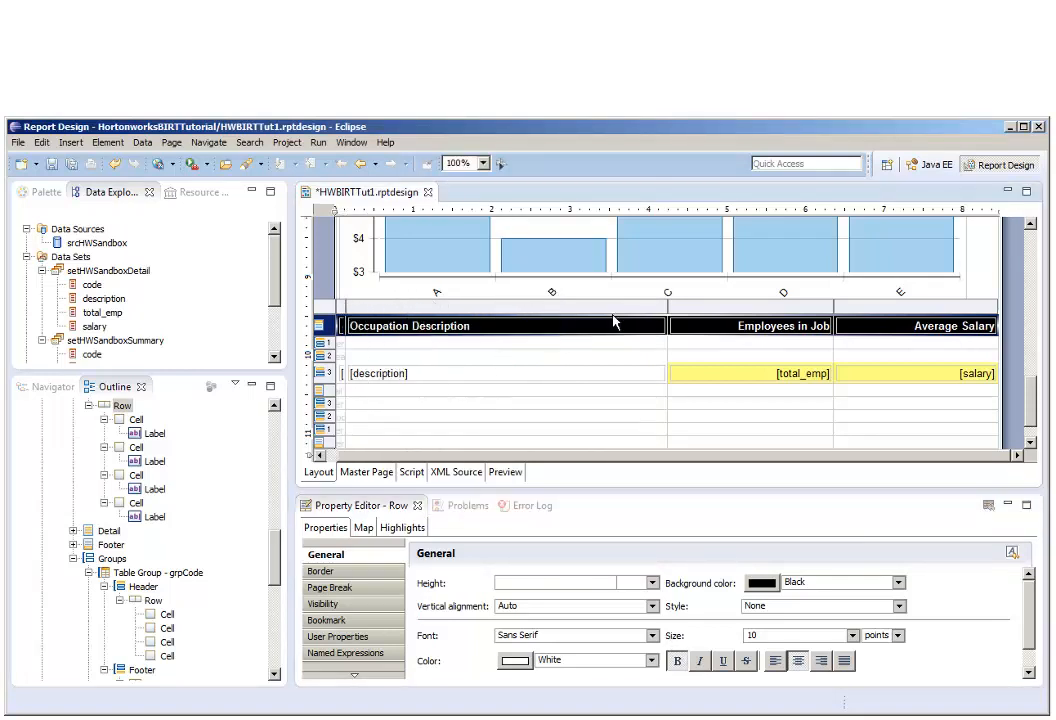
drag(831, 307, 904, 307)
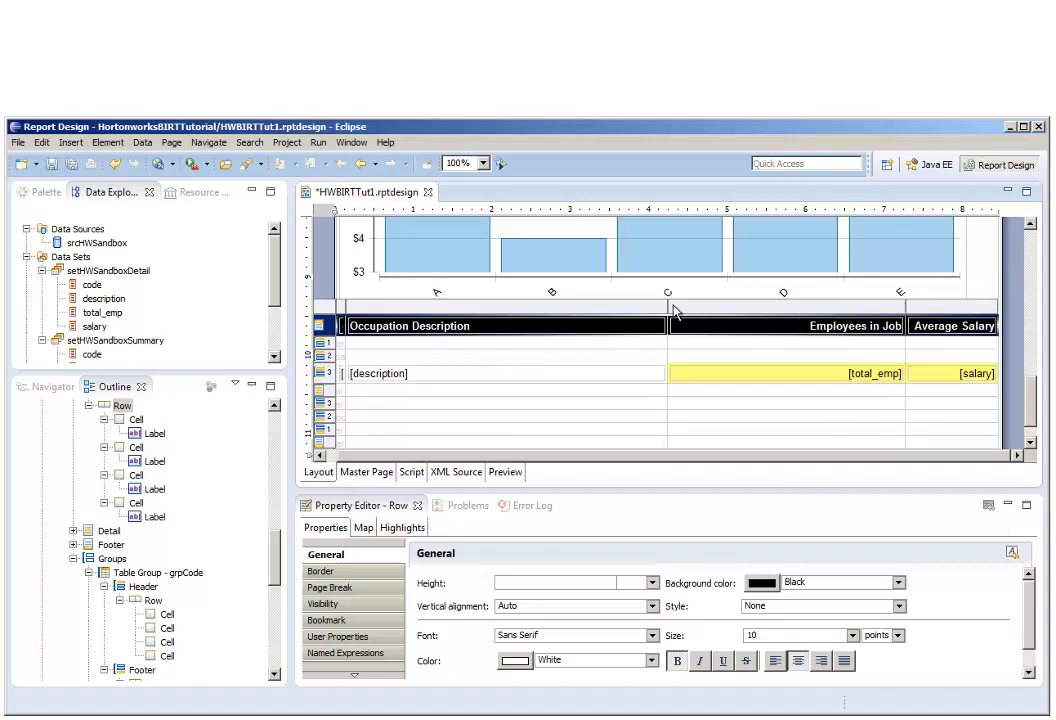
drag(672, 311, 805, 312)
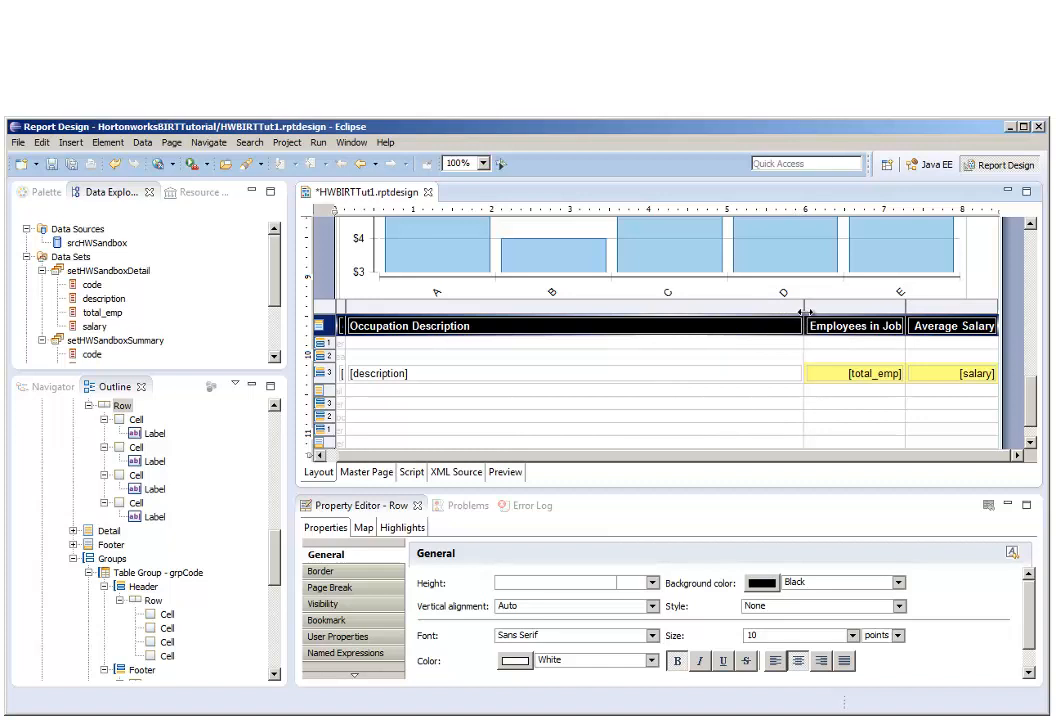
click(72, 173)
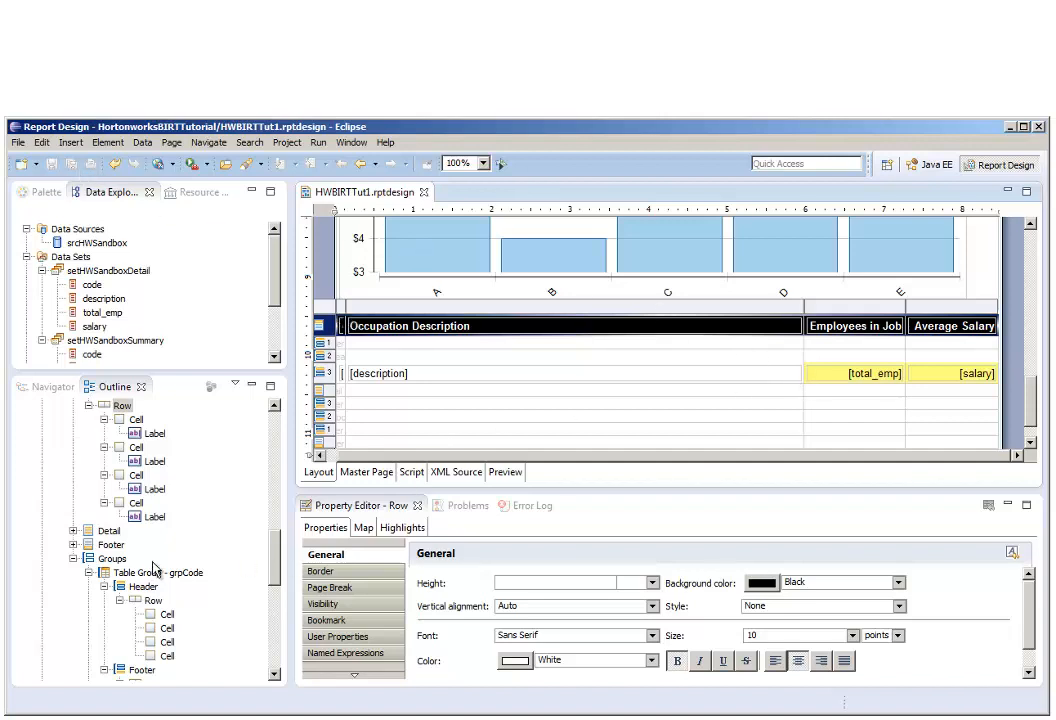
- Add a white 1px solid left border to the salary cell in the grpCodeNoDetail group header
scroll(274, 640, down, 10)
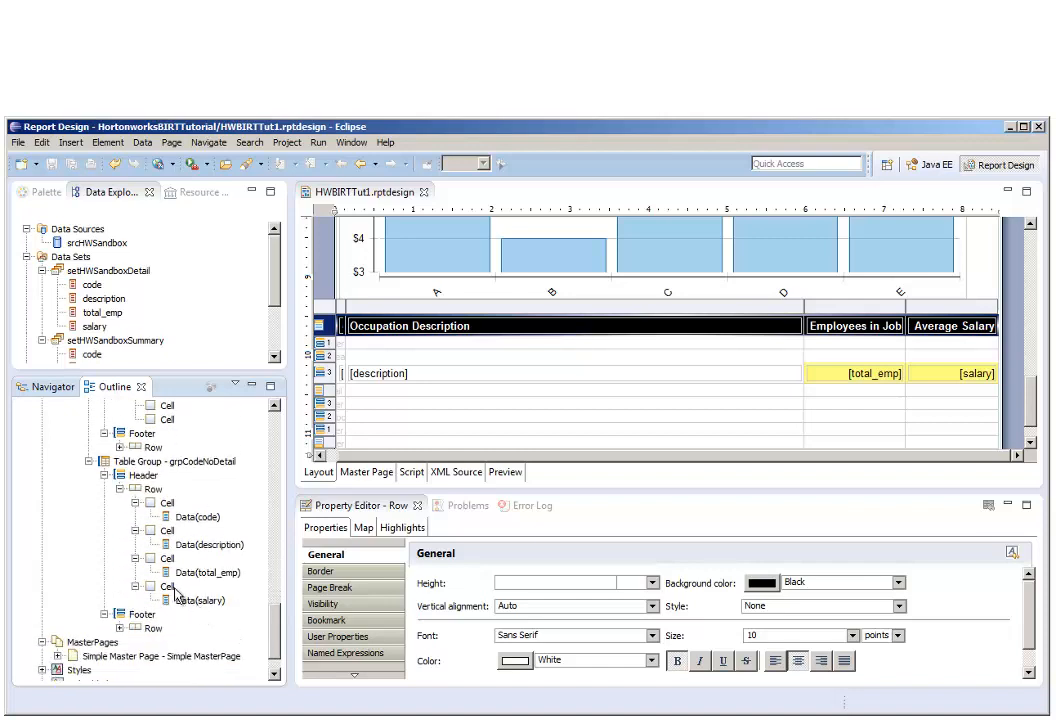
click(168, 587)
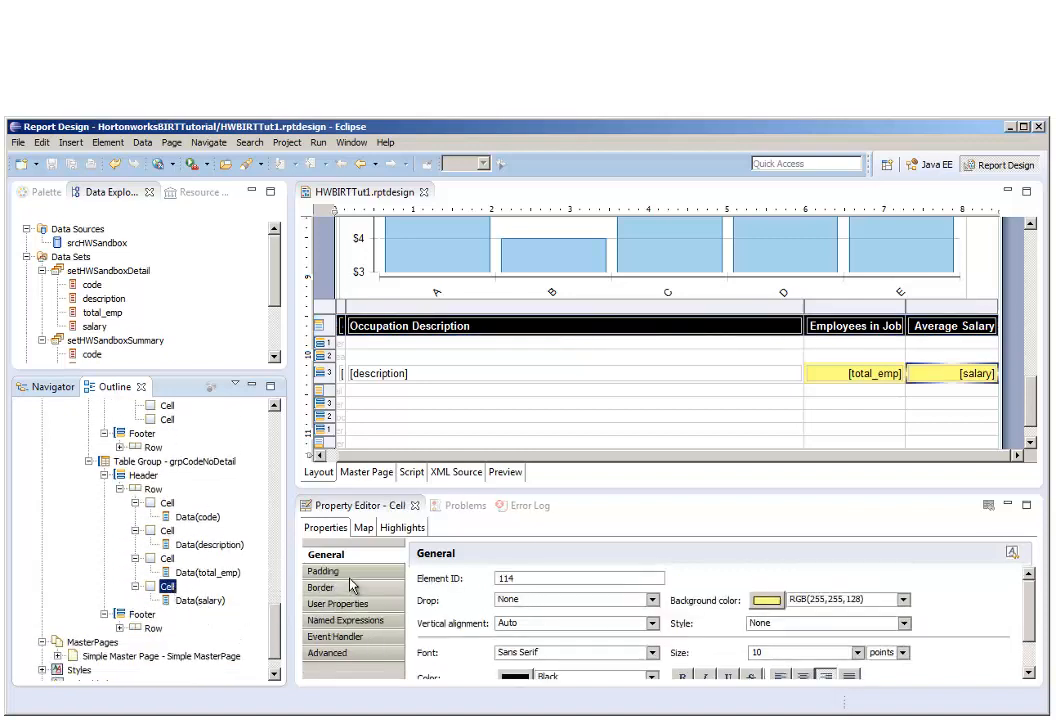
click(353, 588)
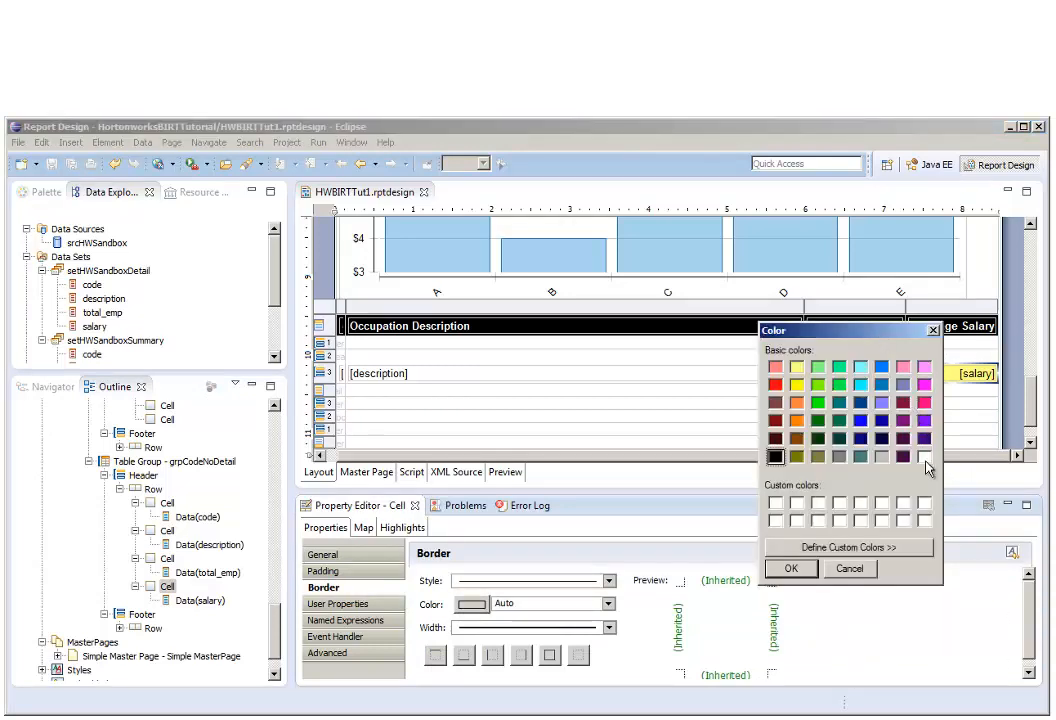
click(927, 459)
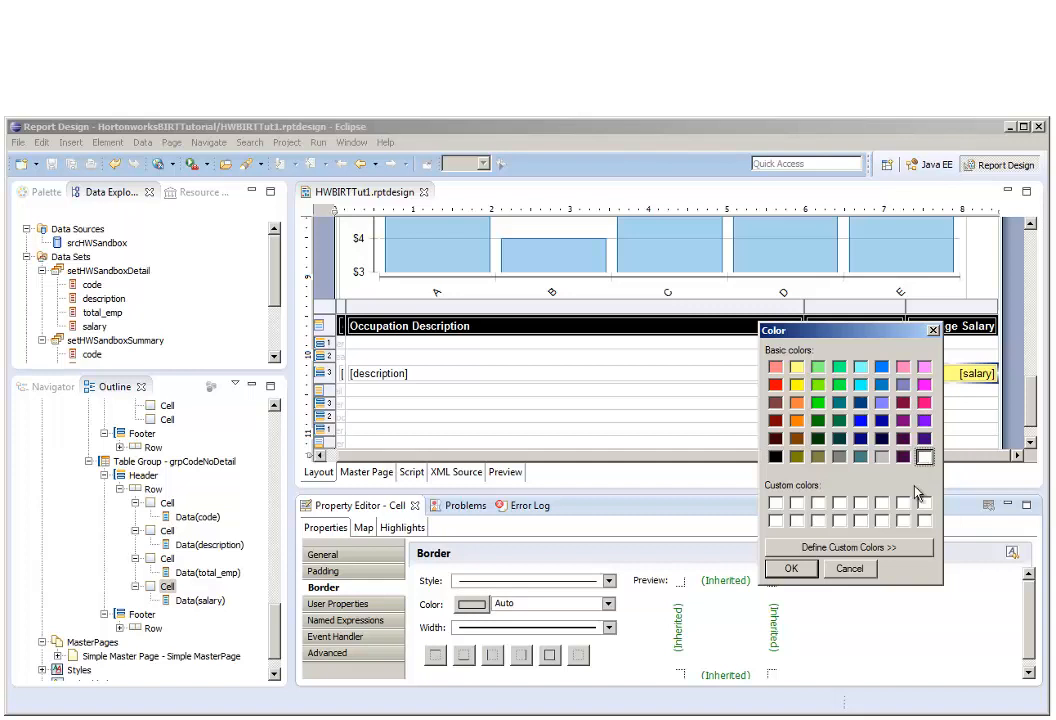
click(791, 568)
click(522, 627)
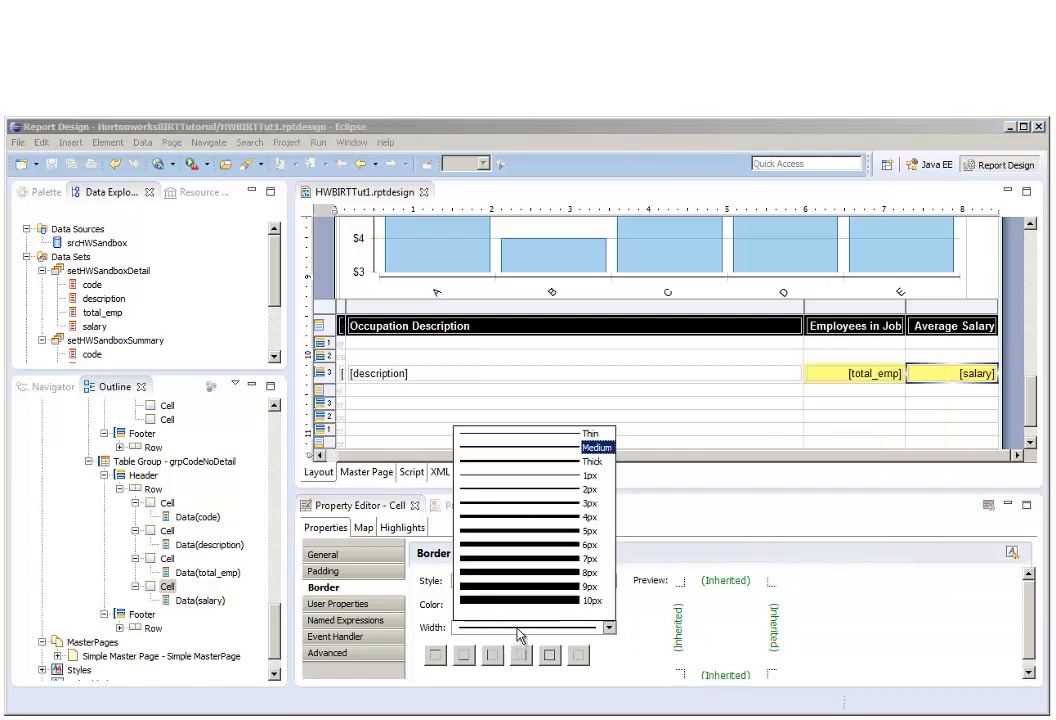
click(593, 475)
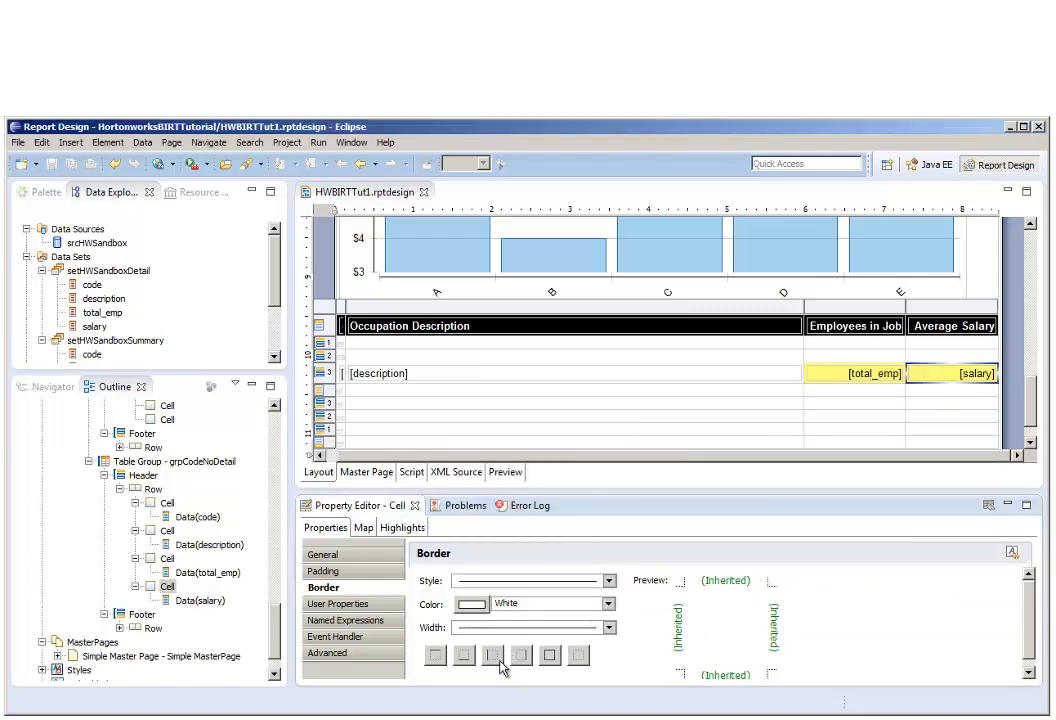
click(496, 664)
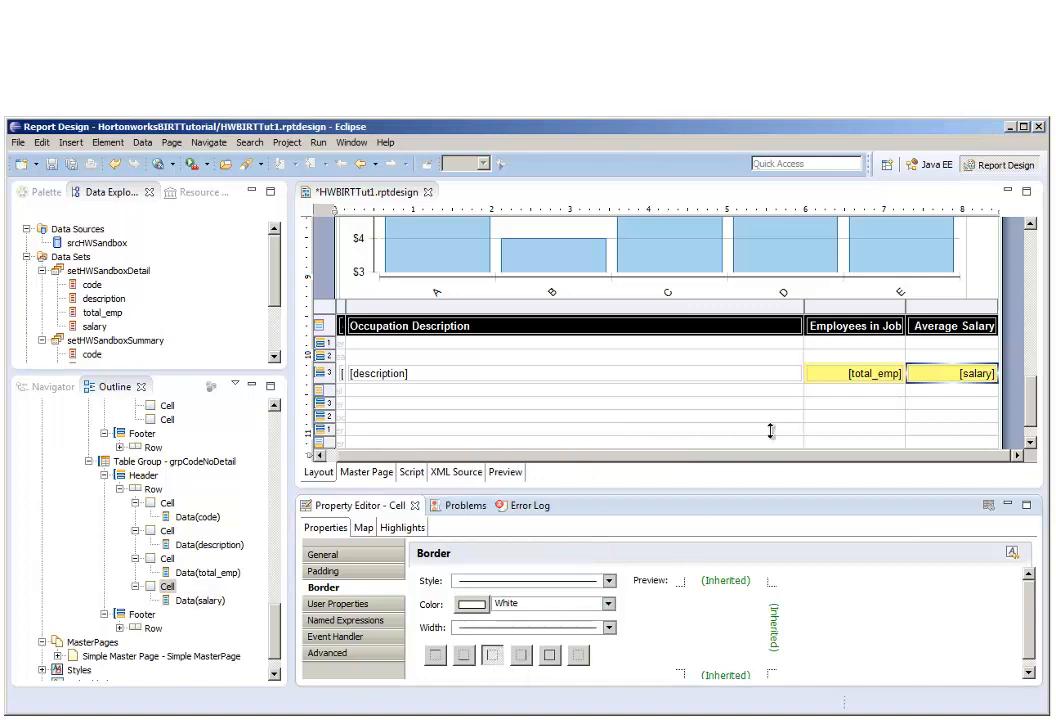
- Add the same white left border to the total_emp cell in the grpCodeNoDetail header and save the report
click(160, 558)
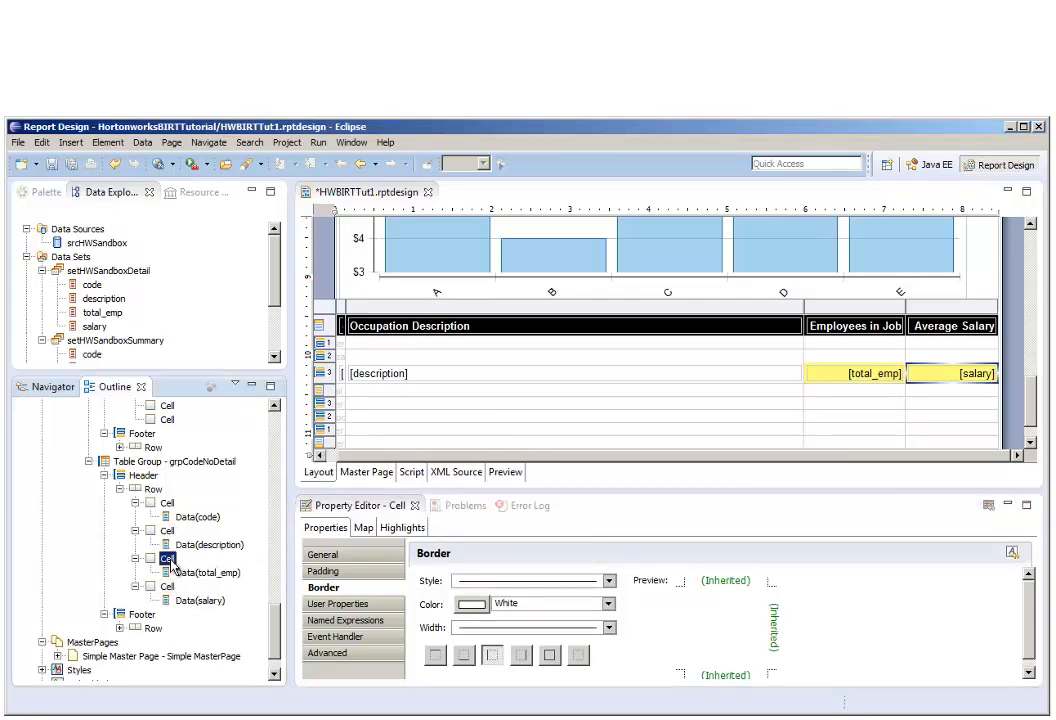
click(493, 662)
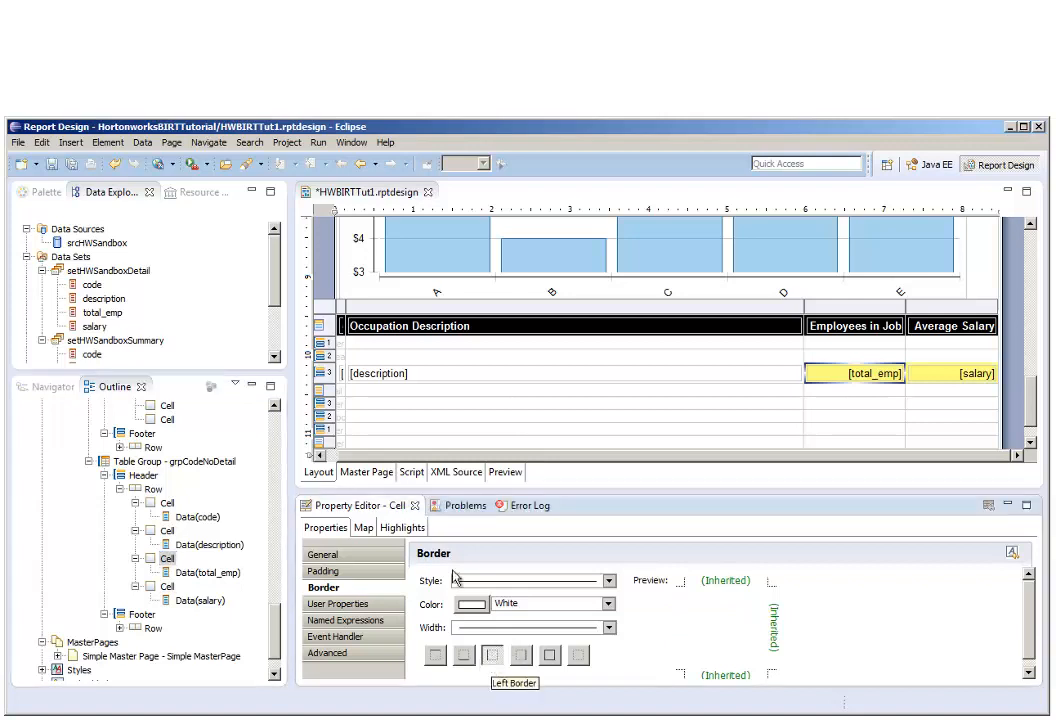
click(78, 168)
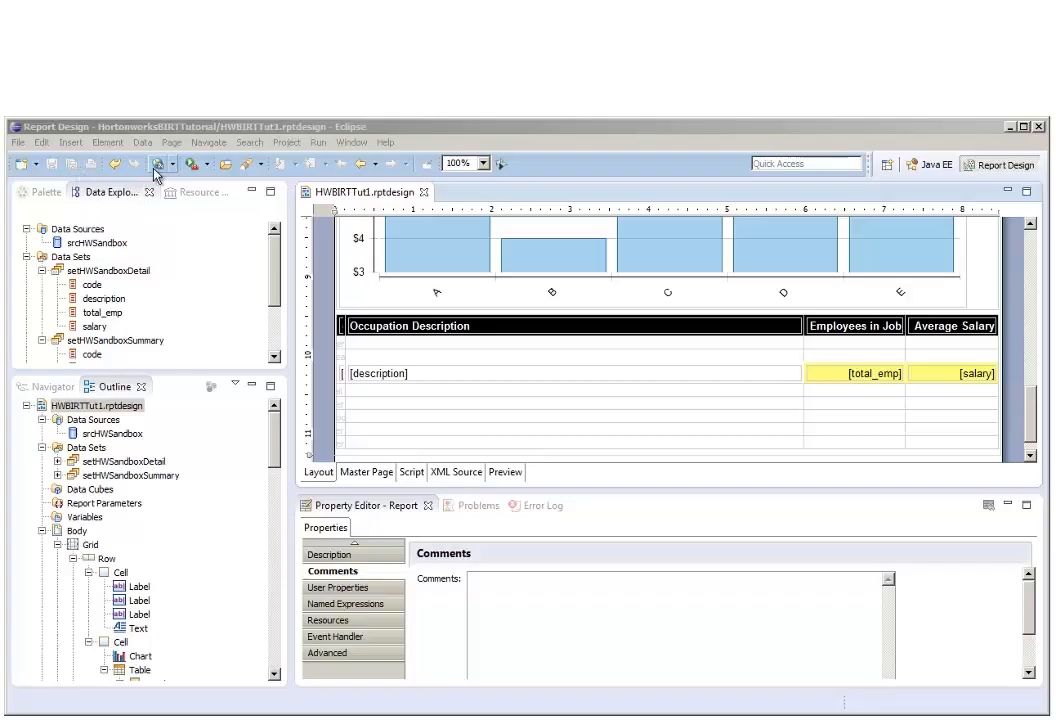
- Preview the report in the web viewer, look over the first page's charts and go to page 2 with the detail table
click(157, 168)
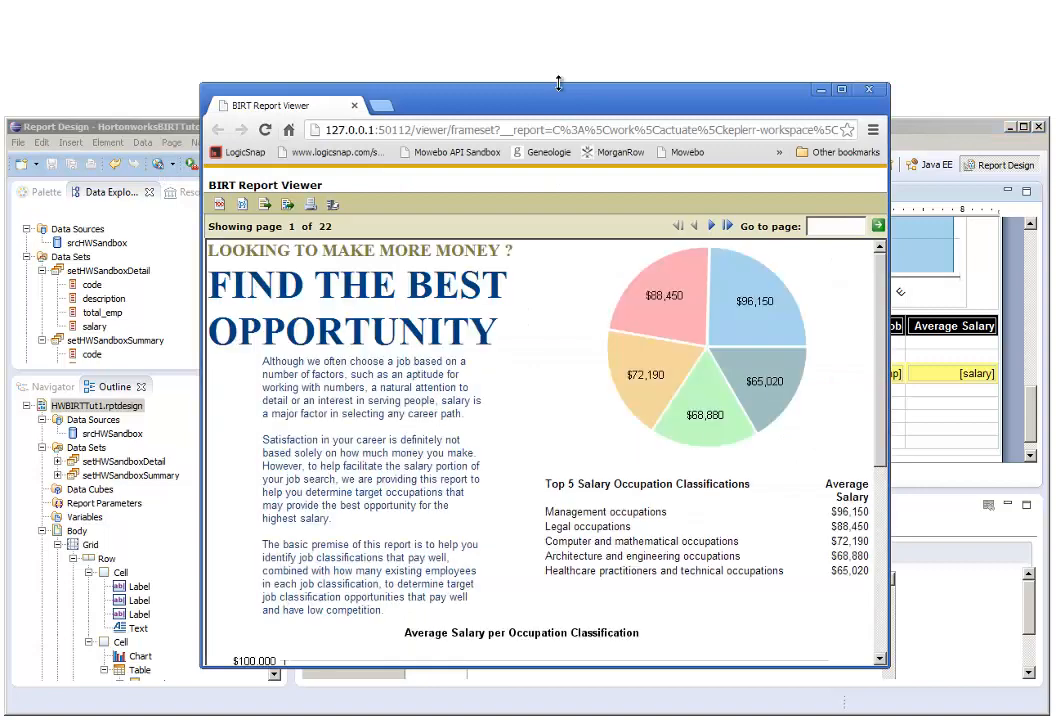
scroll(601, 316, down, 5)
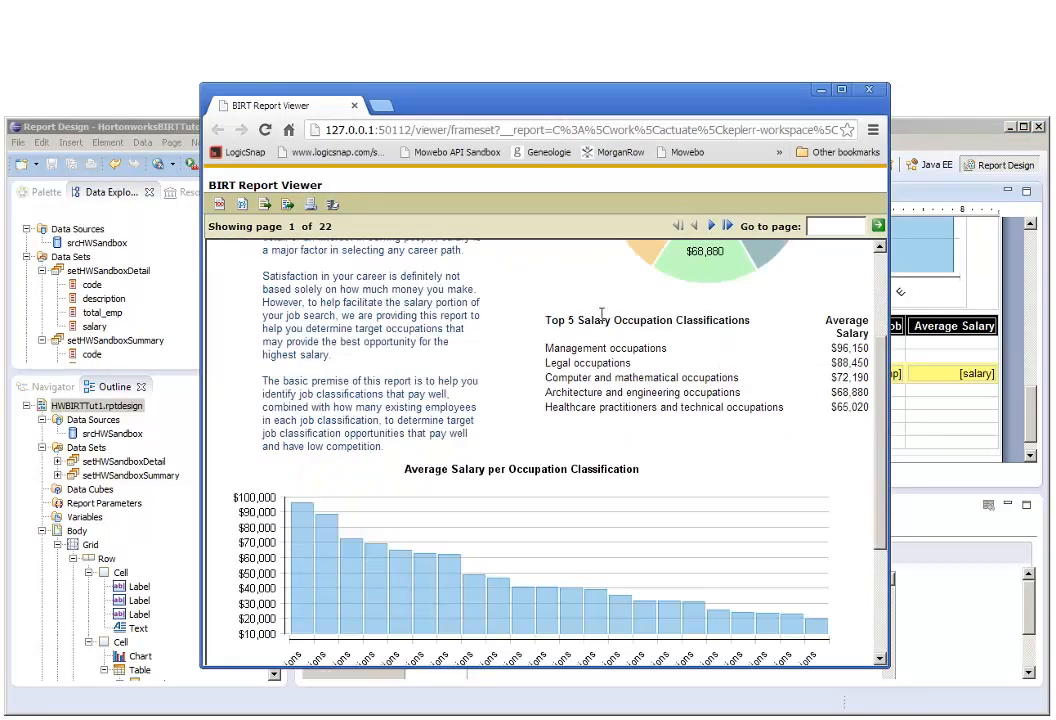
scroll(601, 316, down, 2)
scroll(601, 316, up, 3)
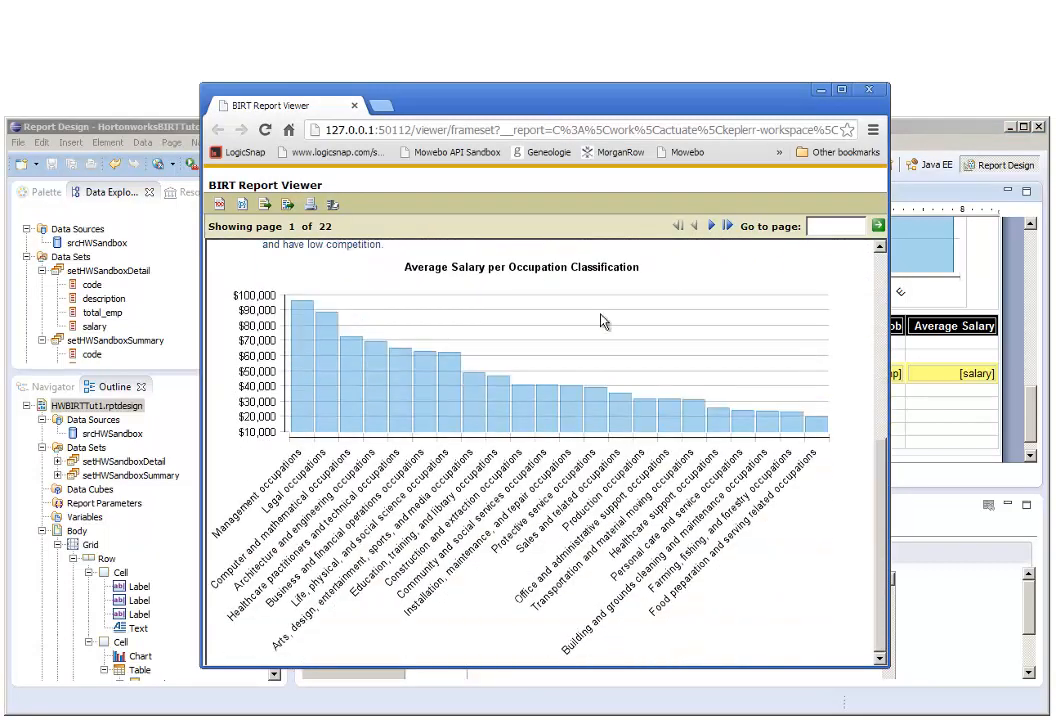
scroll(602, 318, up, 4)
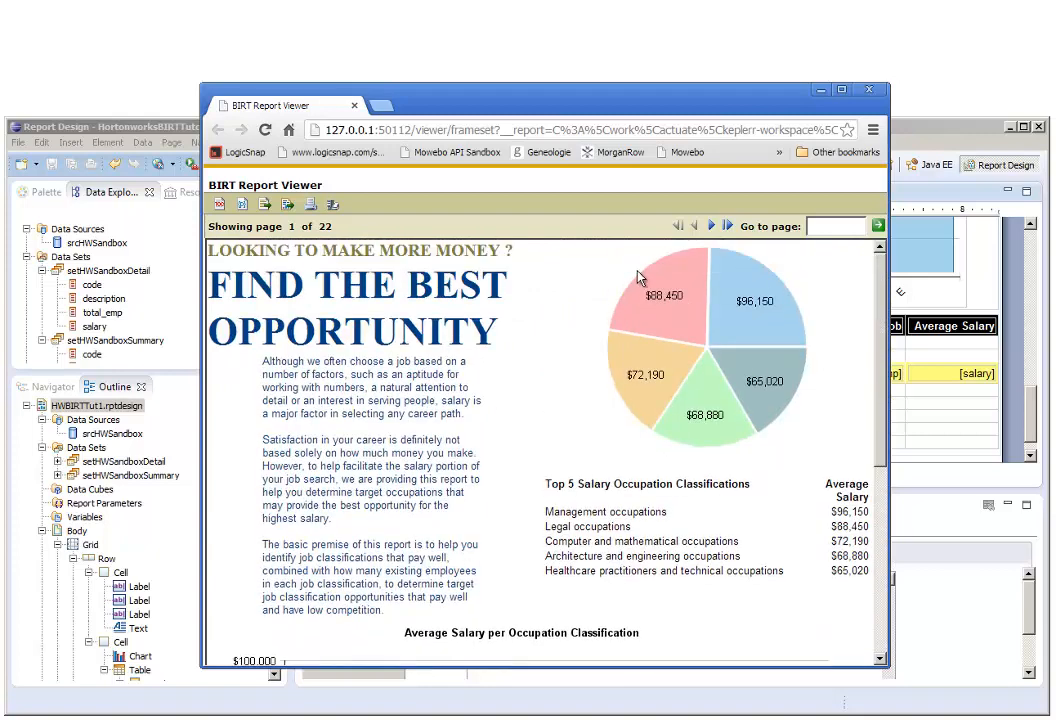
click(712, 227)
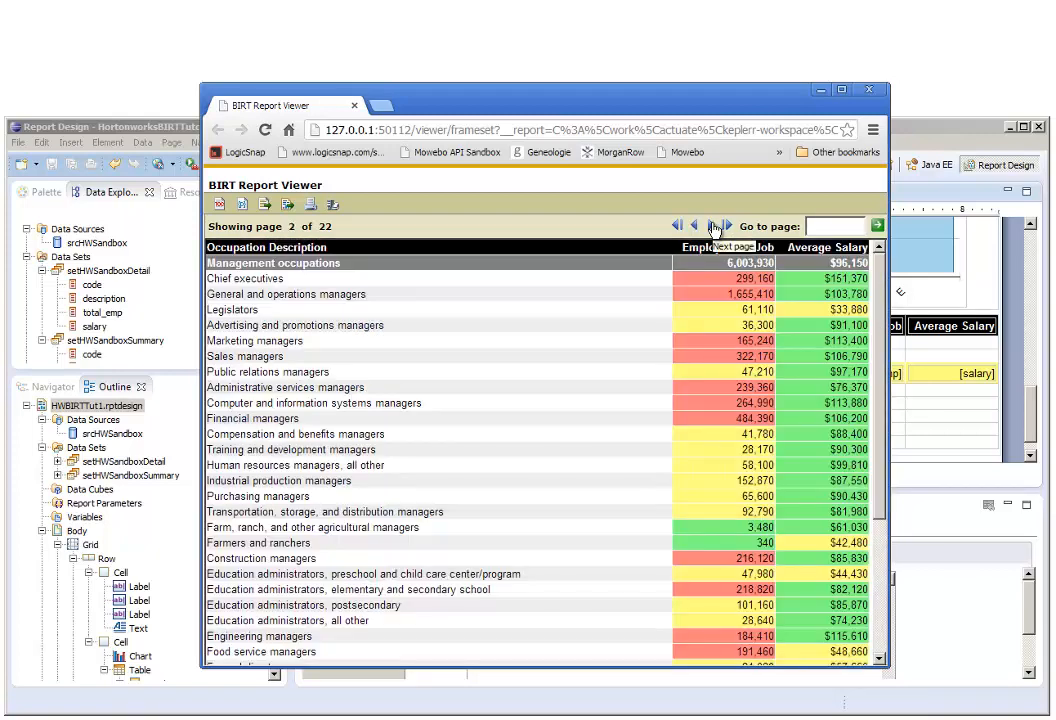
- Page ahead to page 4 of the report, export all pages in PDF format and keep the downloaded file
click(712, 227)
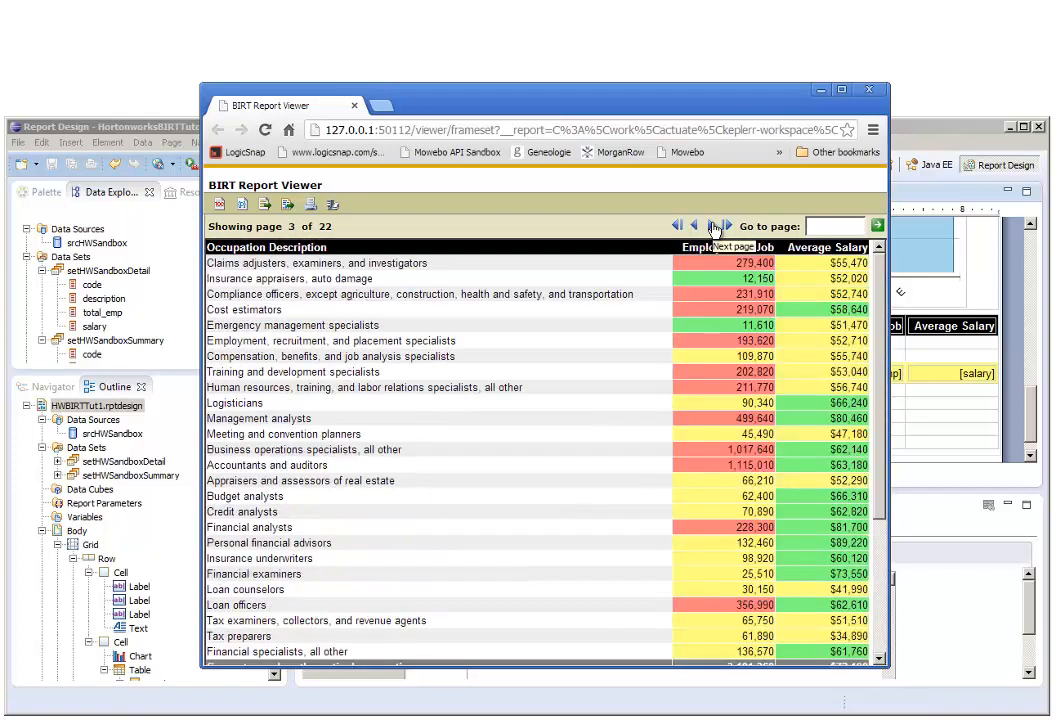
click(713, 227)
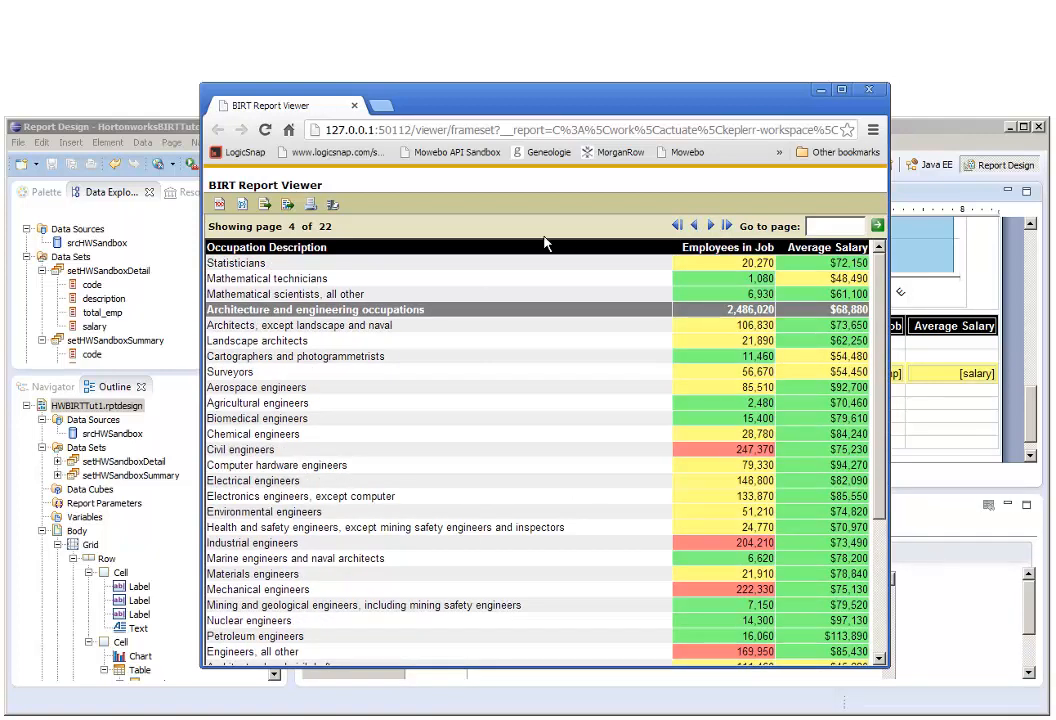
click(288, 205)
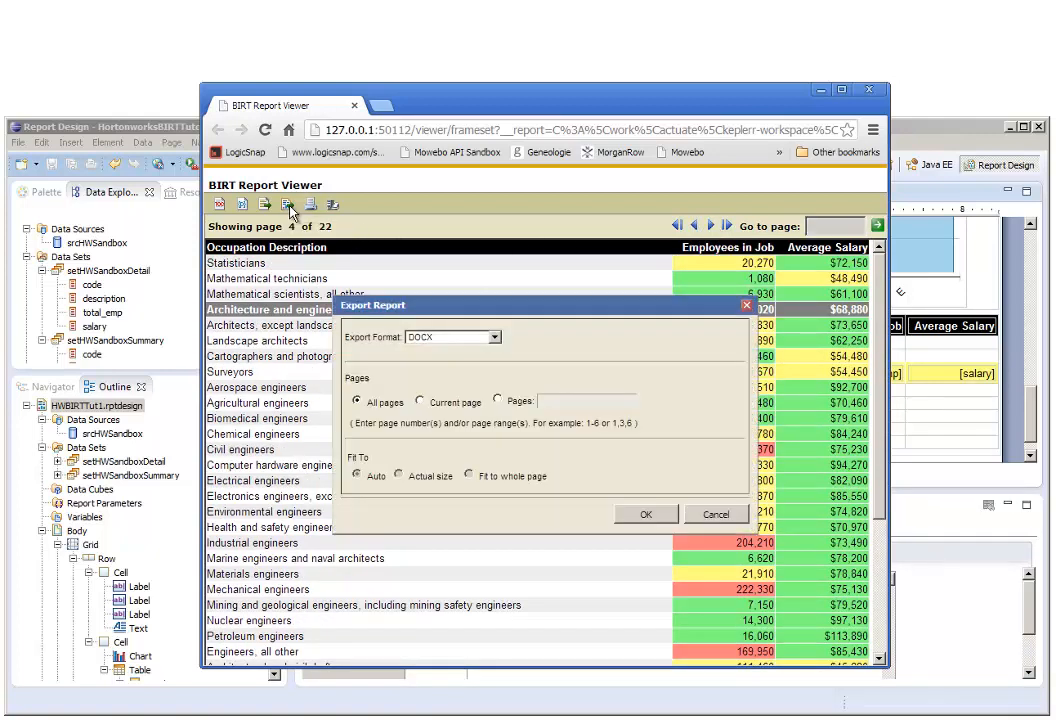
click(497, 339)
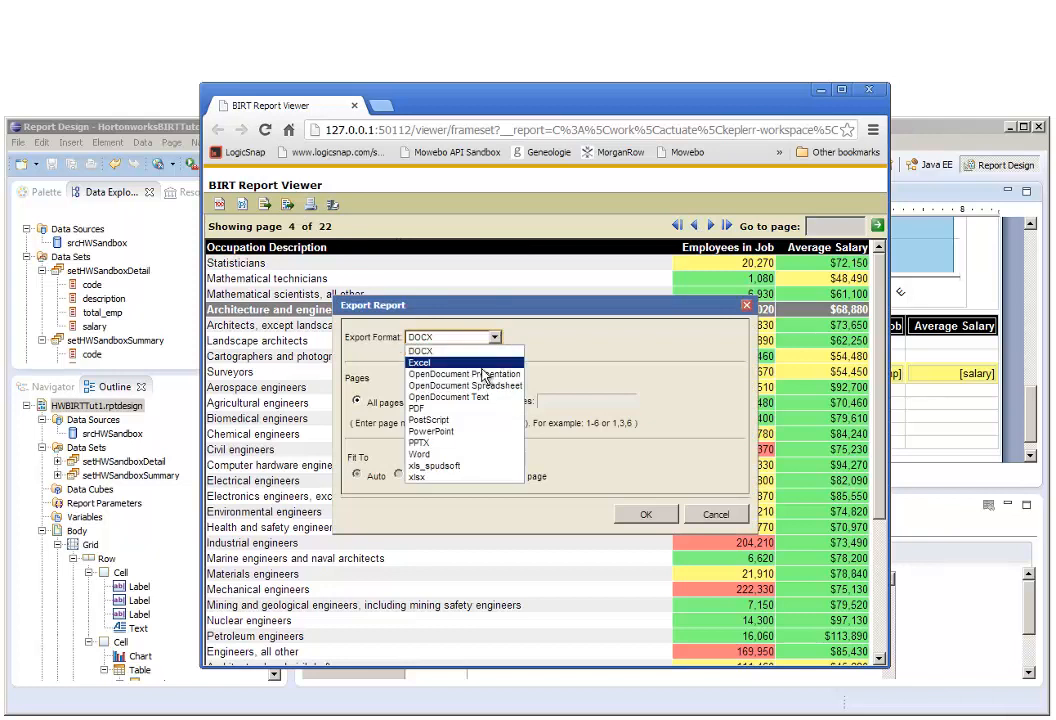
click(440, 407)
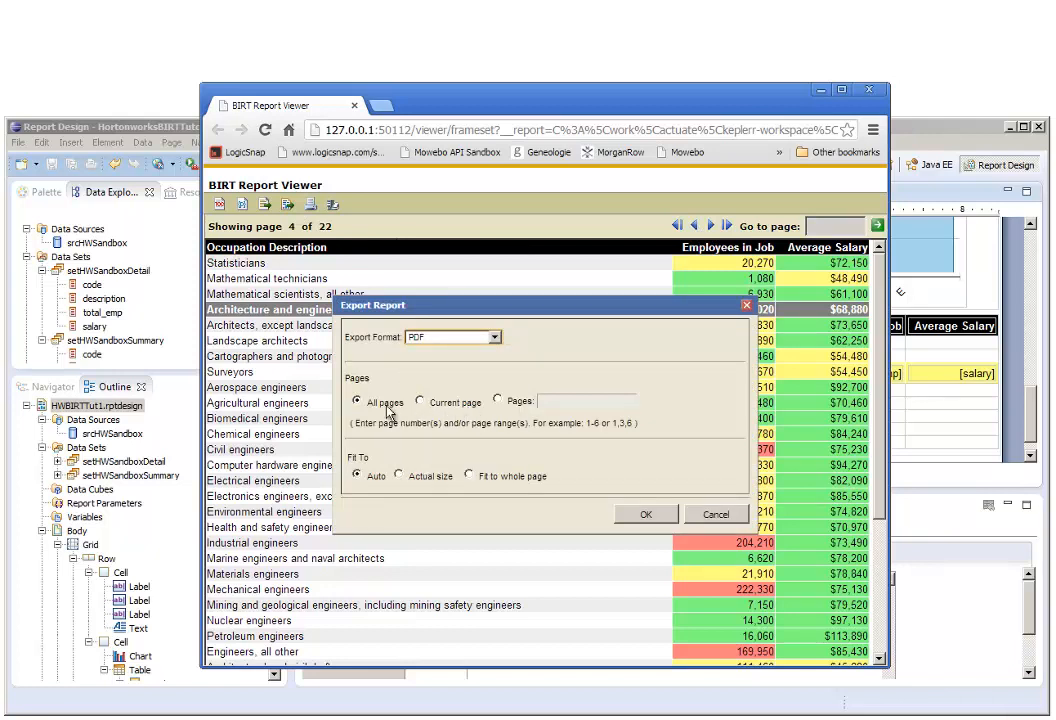
click(644, 514)
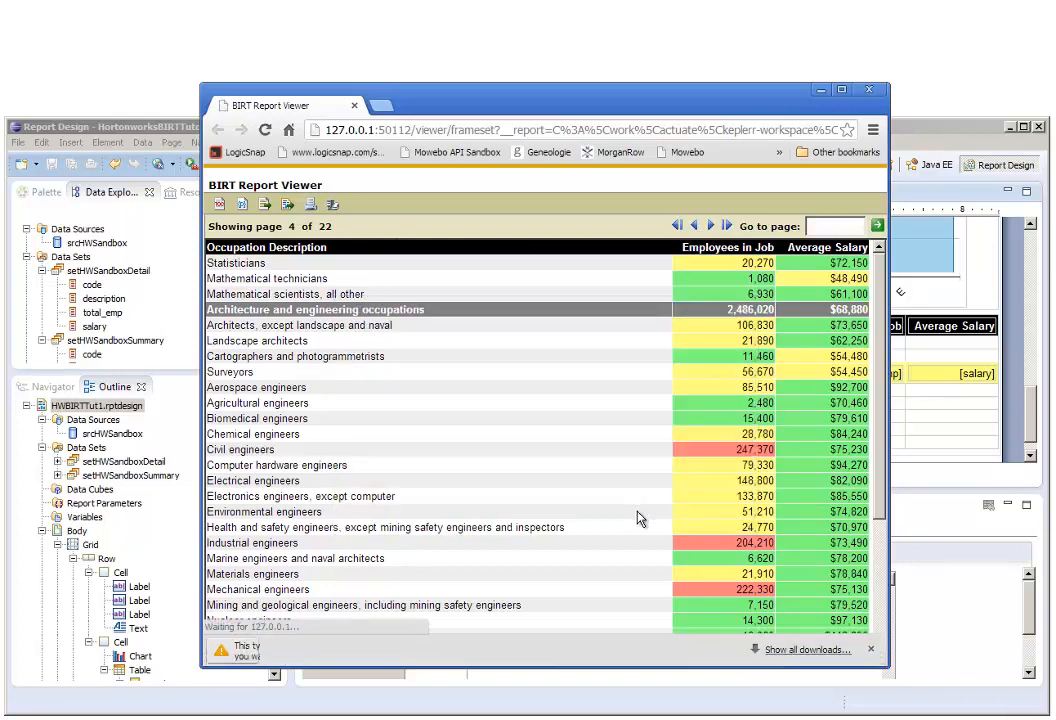
click(453, 648)
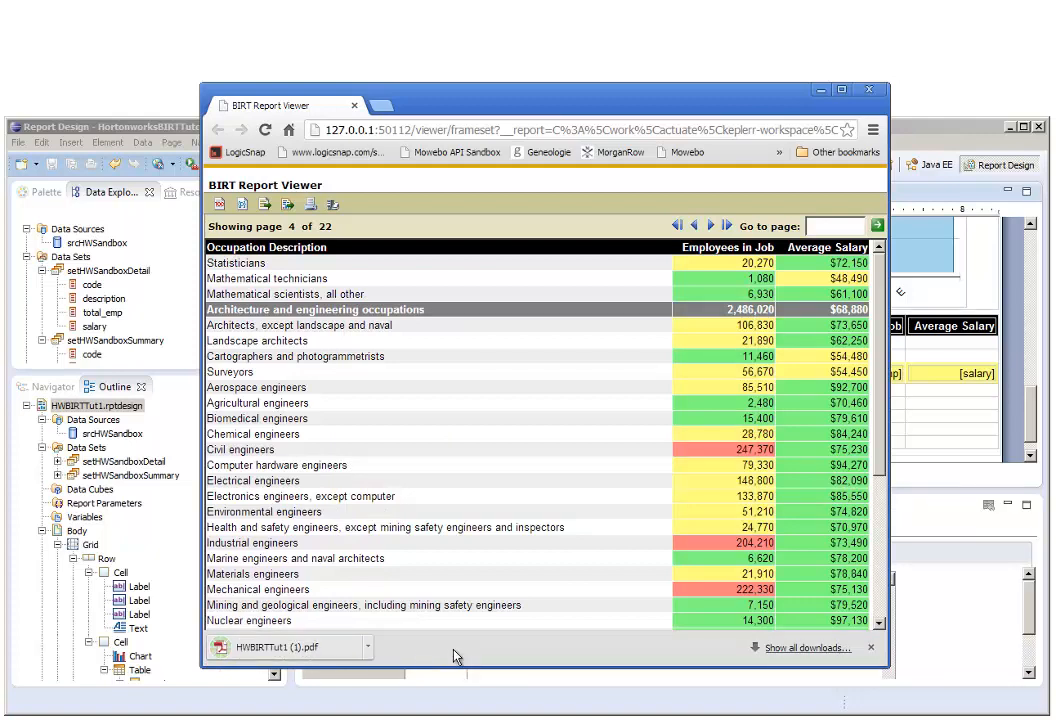
- Open the exported PDF in Adobe Reader, look through the charts and detail table as far as page 3, and close it
click(340, 656)
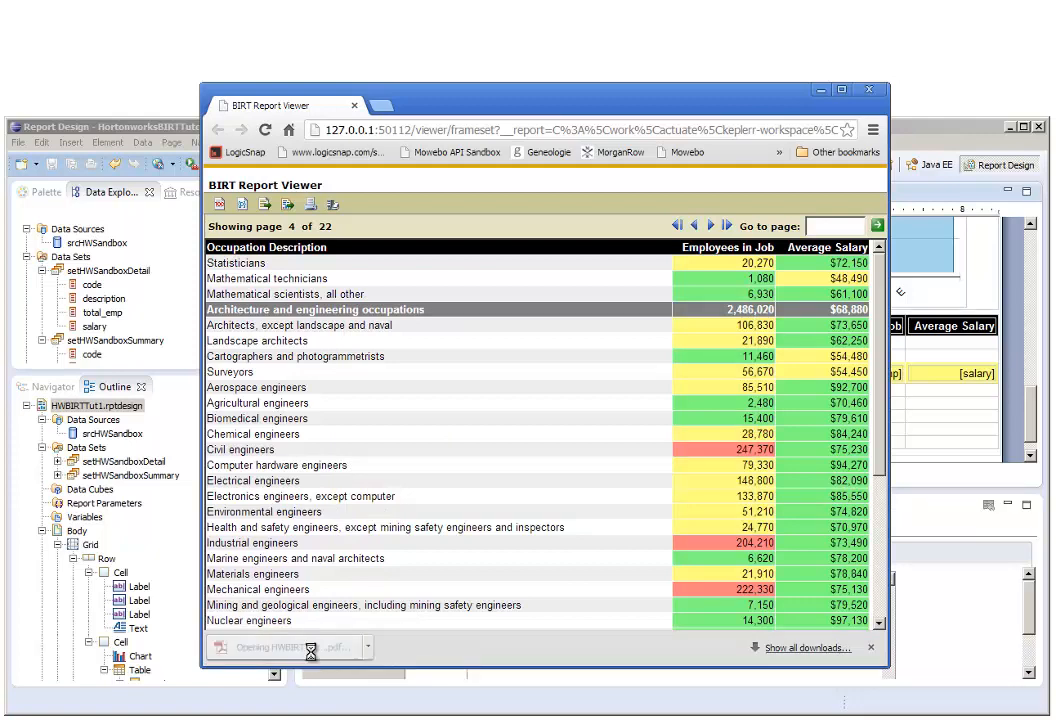
scroll(618, 507, down, 5)
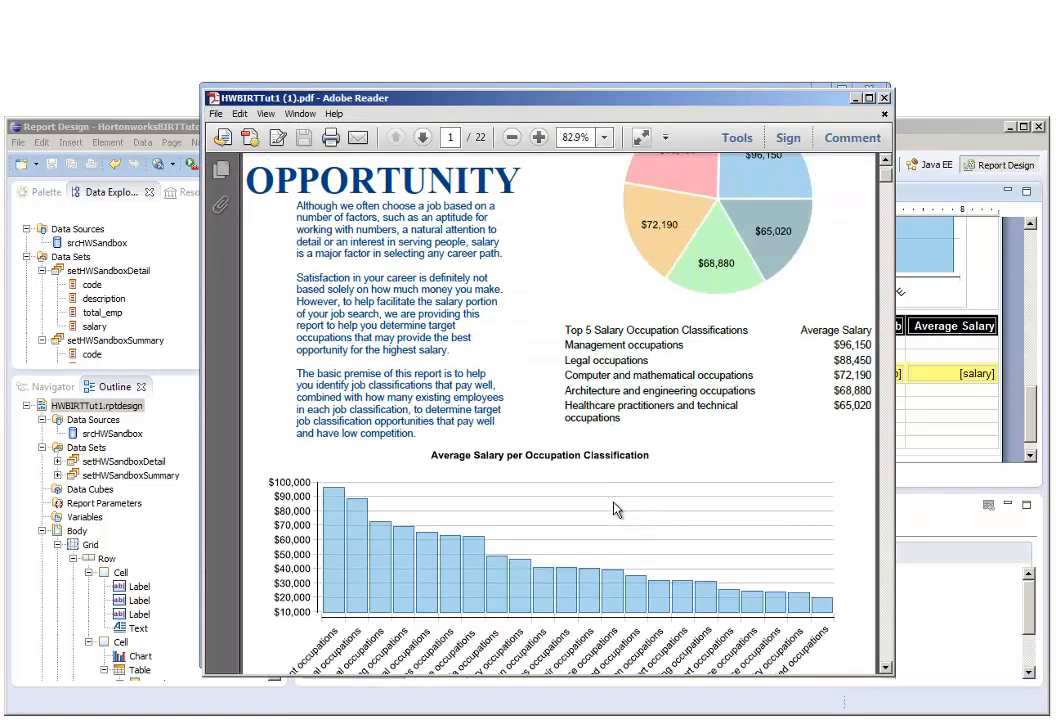
scroll(618, 507, down, 12)
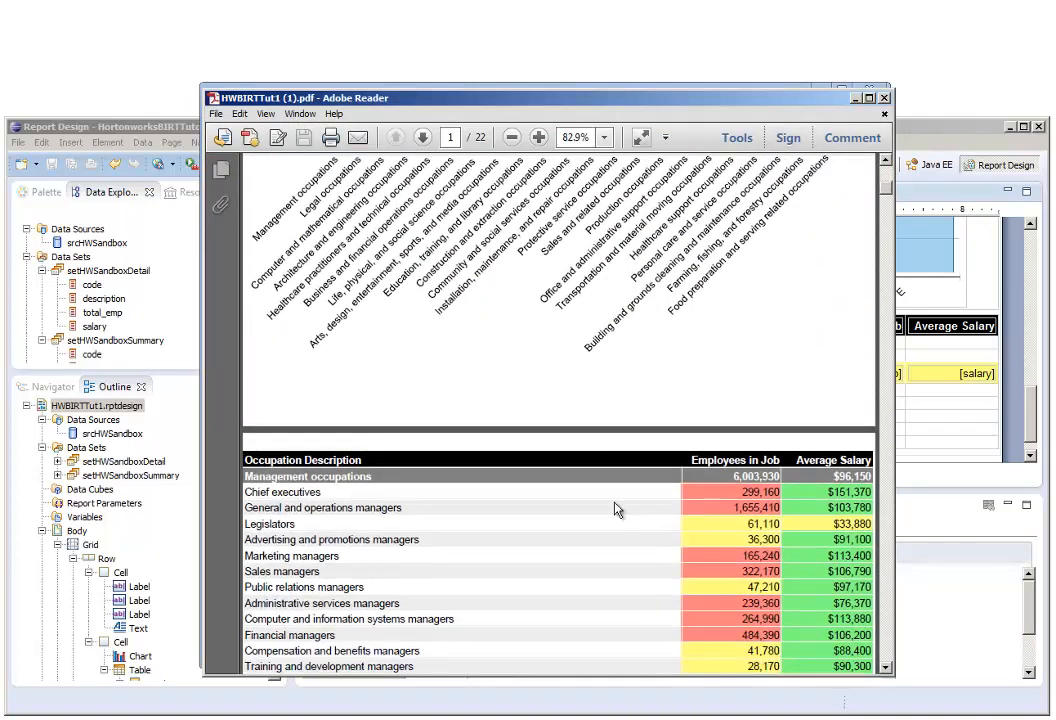
scroll(618, 510, down, 15)
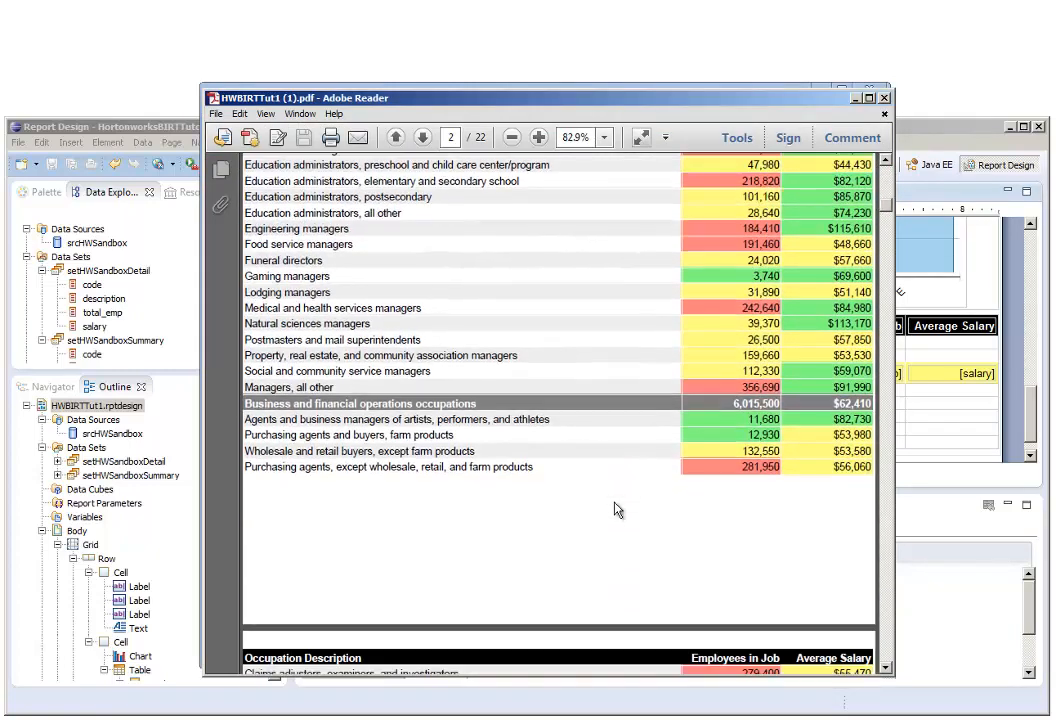
scroll(615, 510, down, 12)
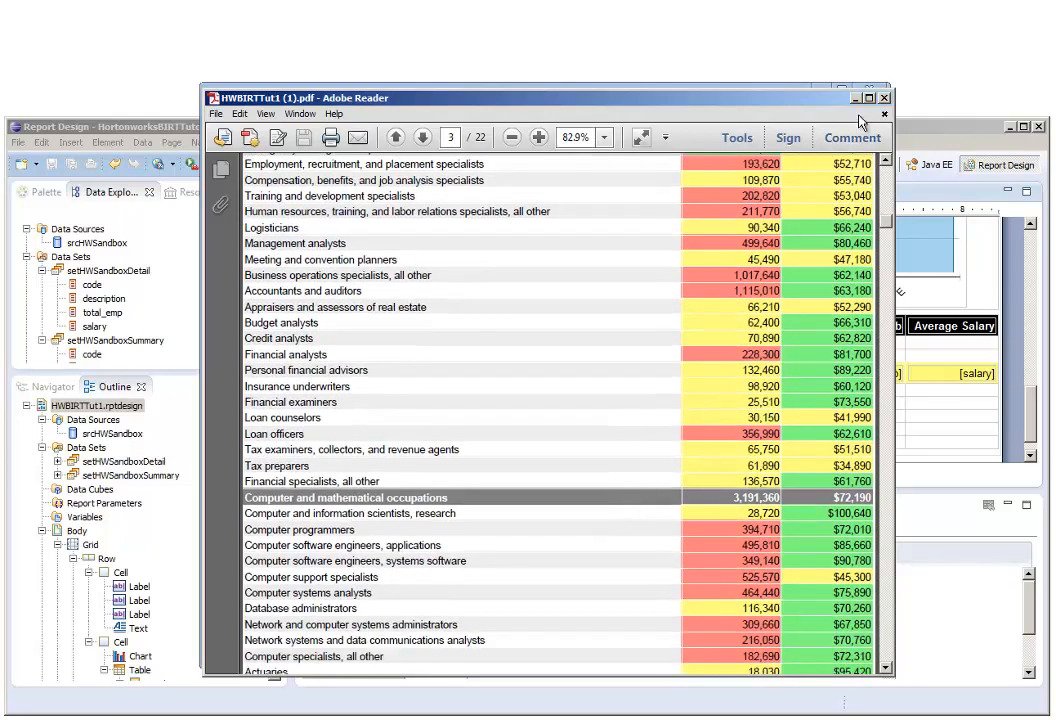
click(884, 100)
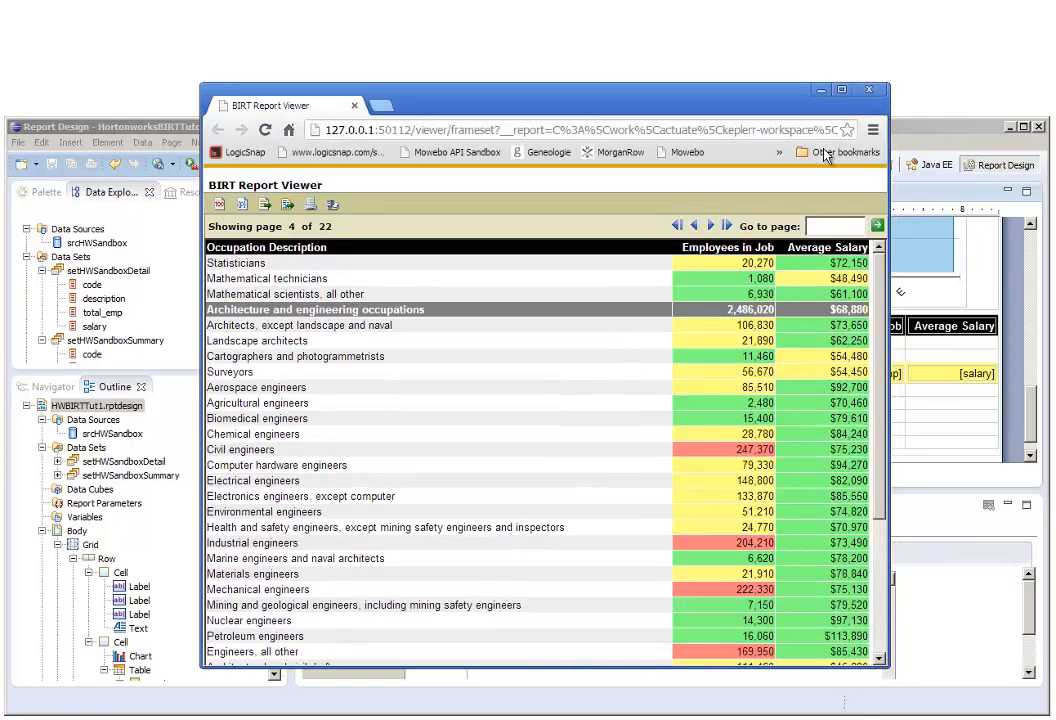
- Export only pages 2-22 of the report in Excel format
click(287, 205)
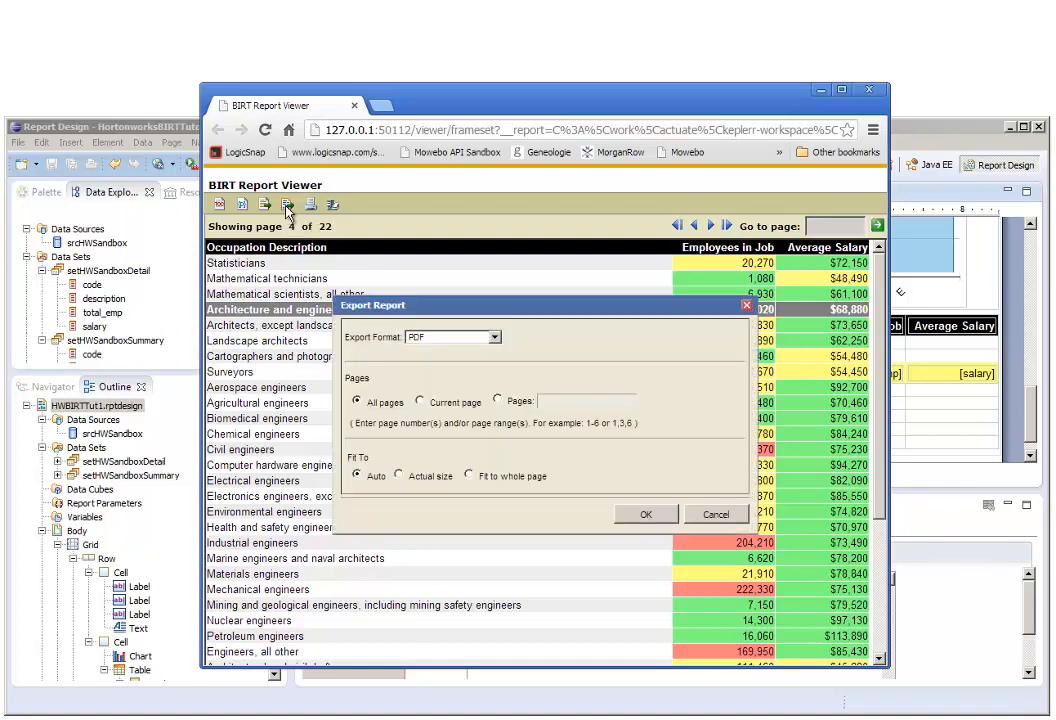
click(495, 337)
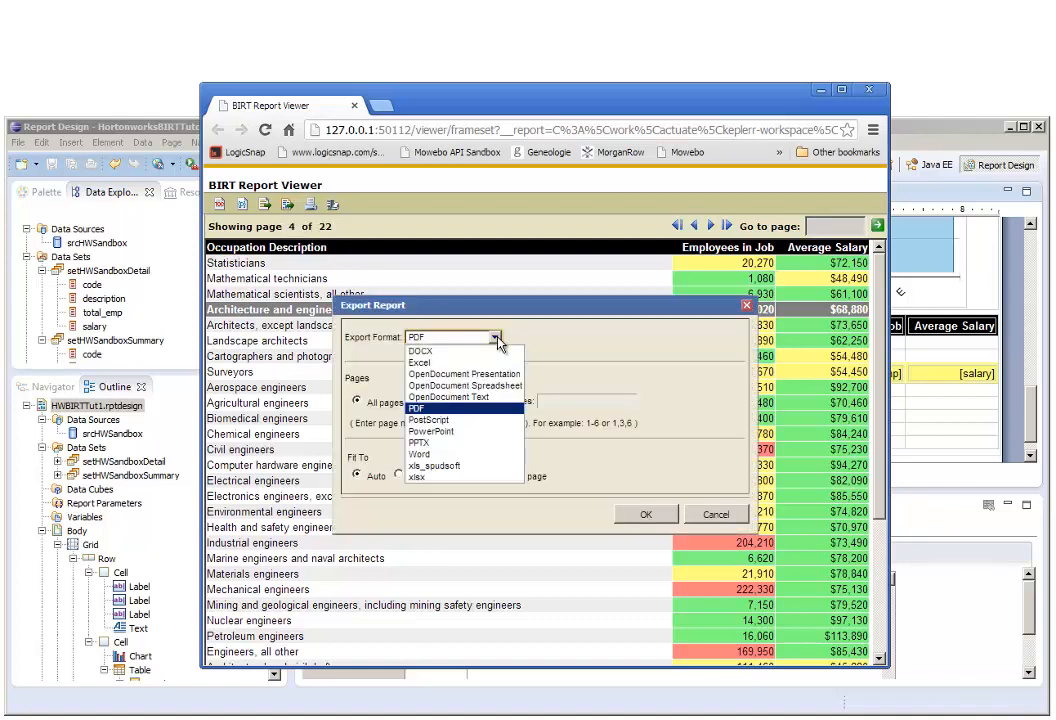
click(425, 362)
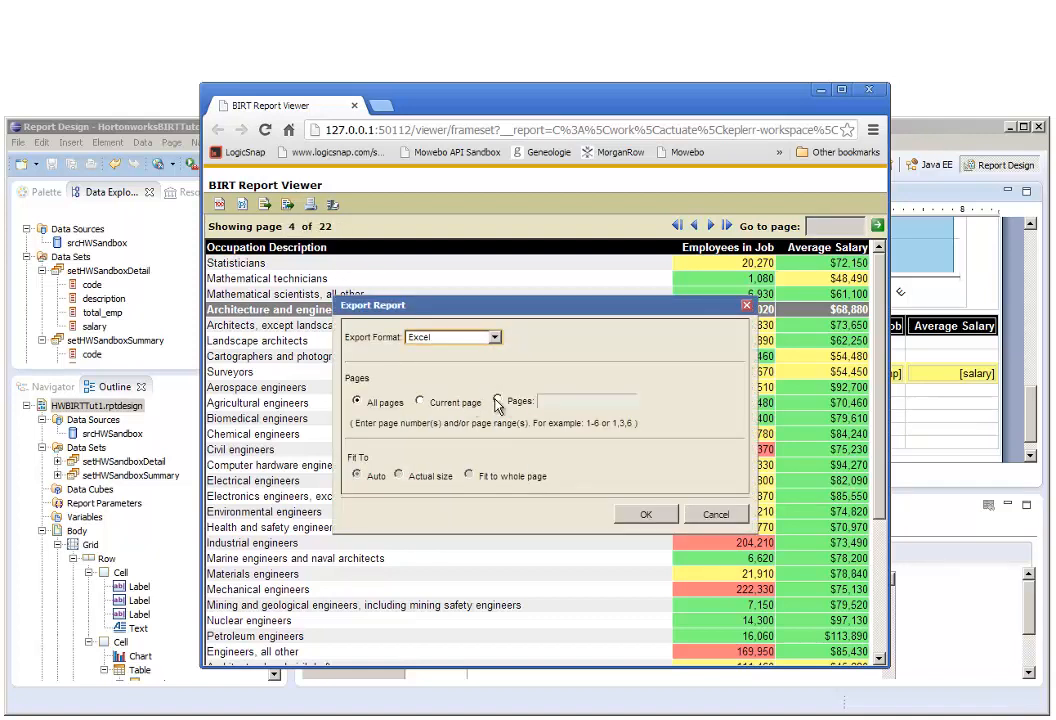
click(498, 401)
click(568, 402)
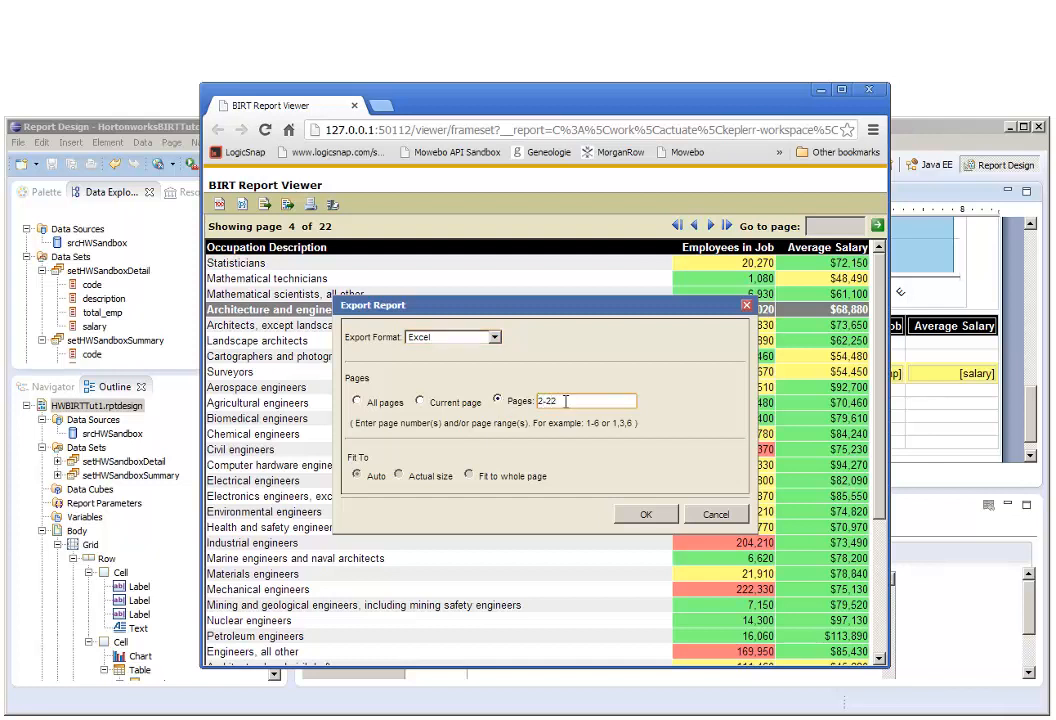
click(634, 515)
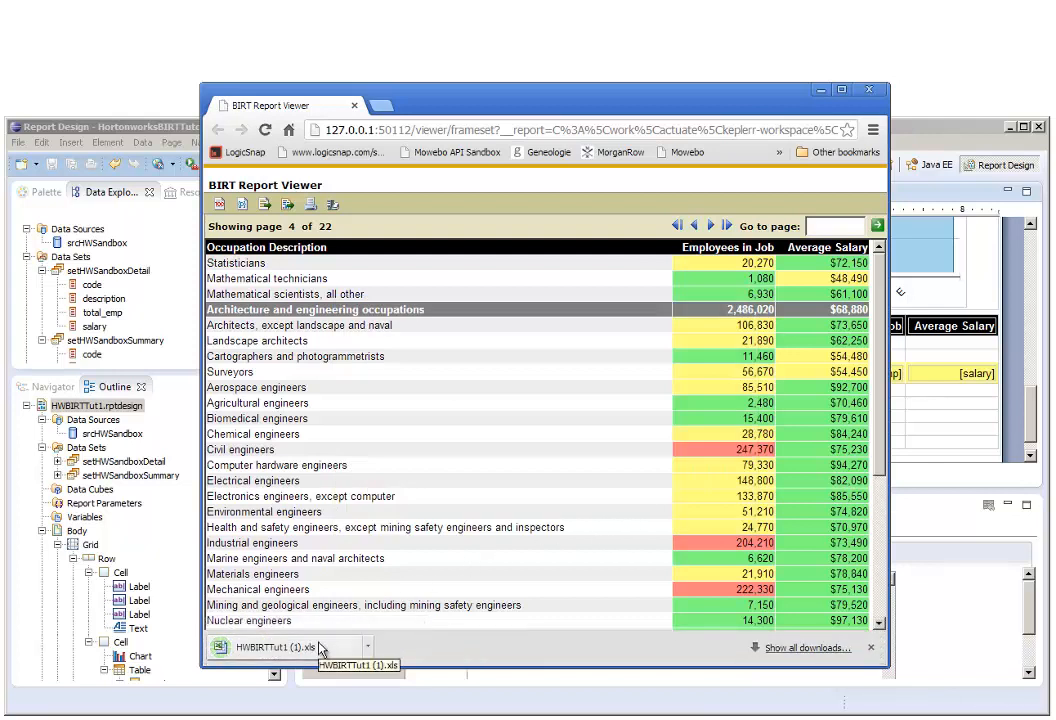
- Open the downloaded HWBIRTTut1 (1).xls in Excel and examine the detail table's highlighting and the contents of cells B41, B44 and C51
click(320, 648)
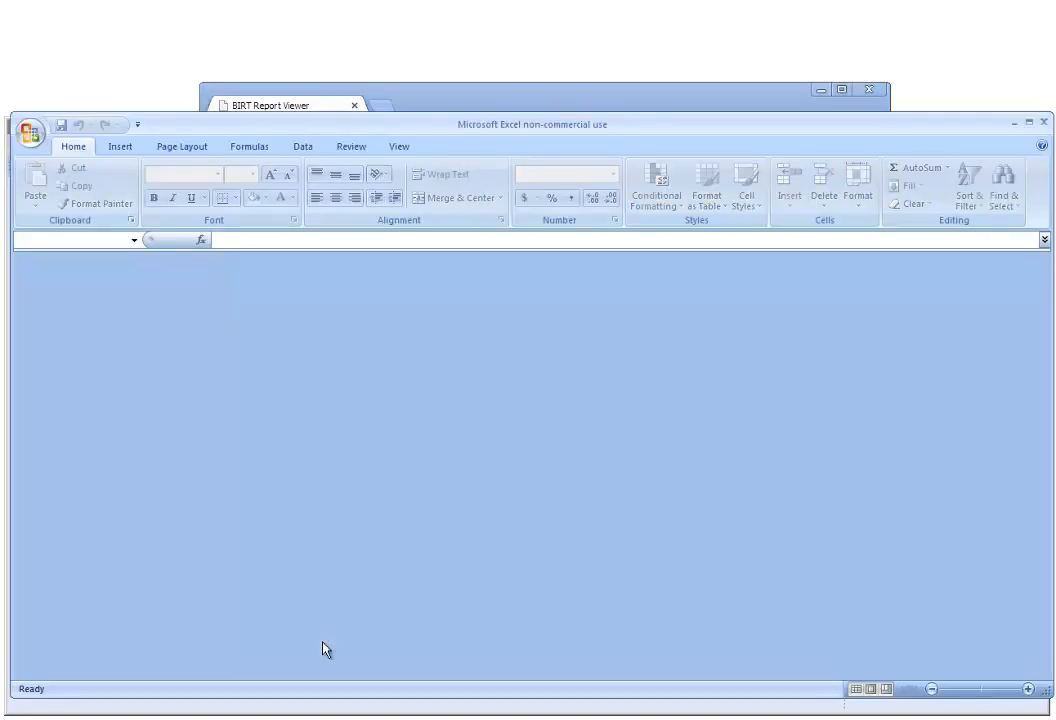
click(444, 365)
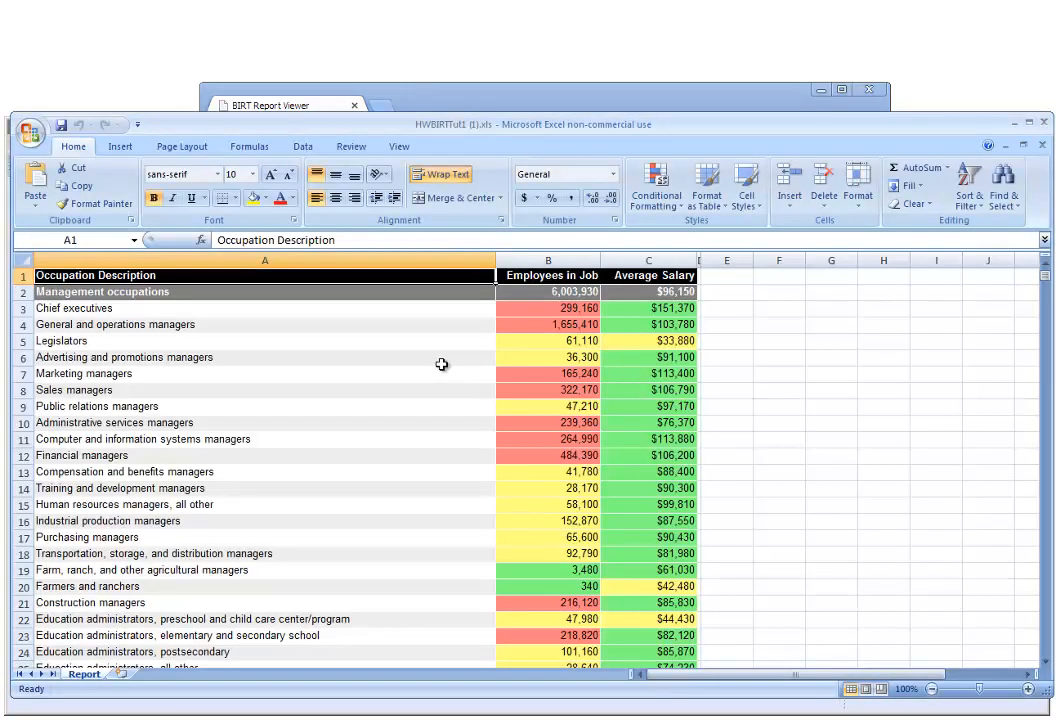
scroll(738, 423, down, 1)
scroll(738, 423, down, 8)
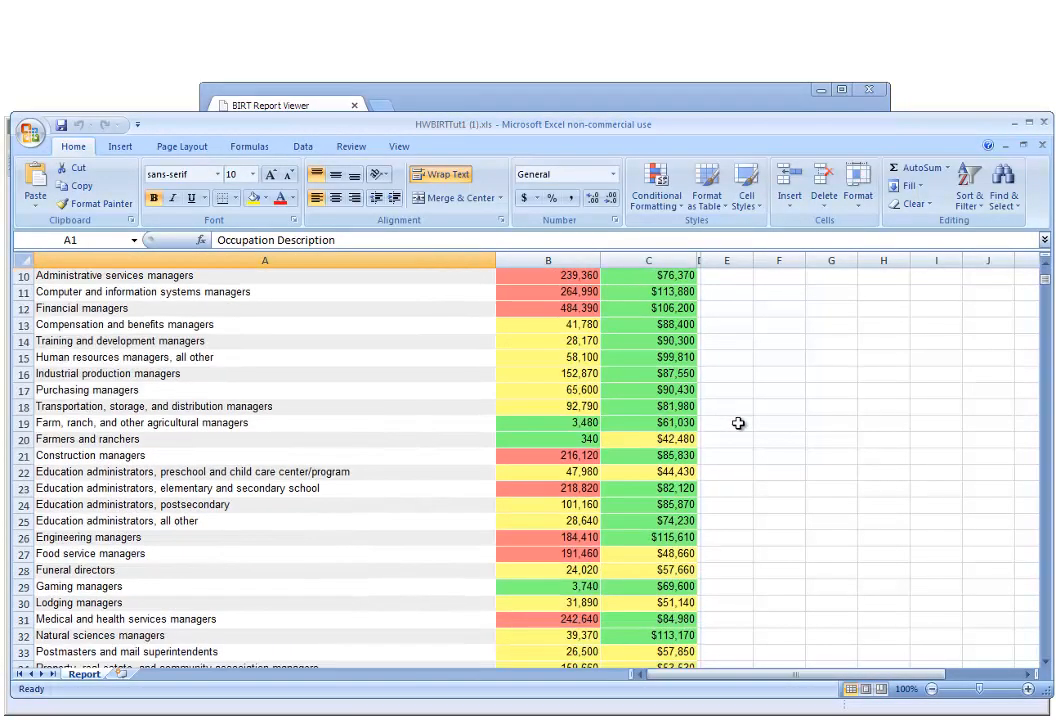
scroll(738, 423, down, 3)
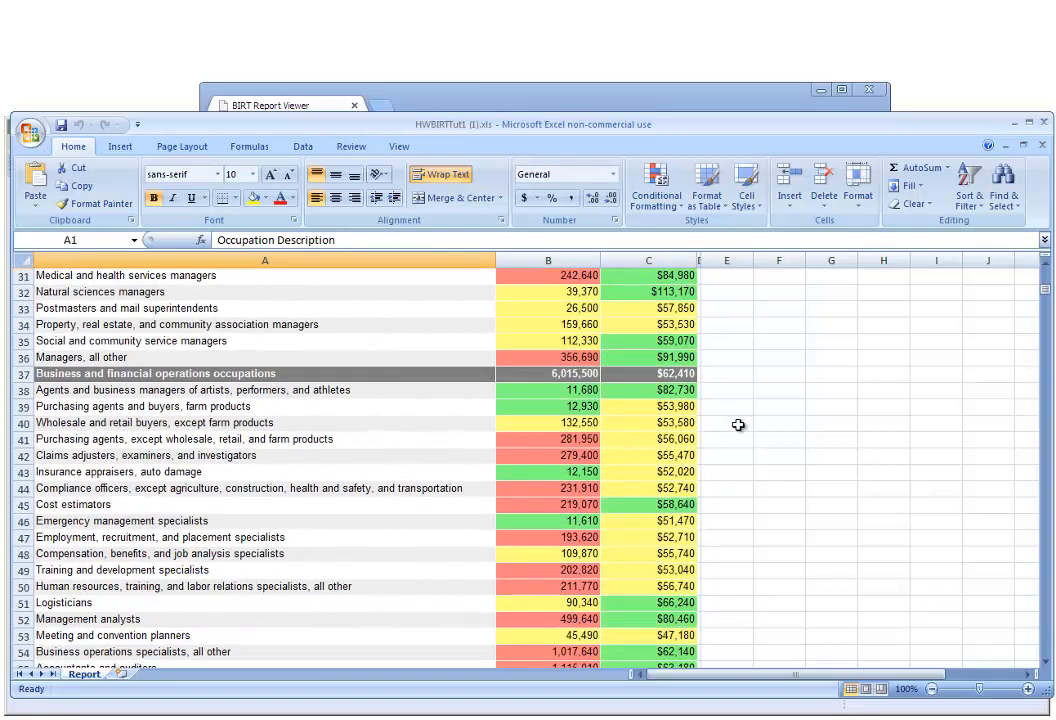
click(573, 344)
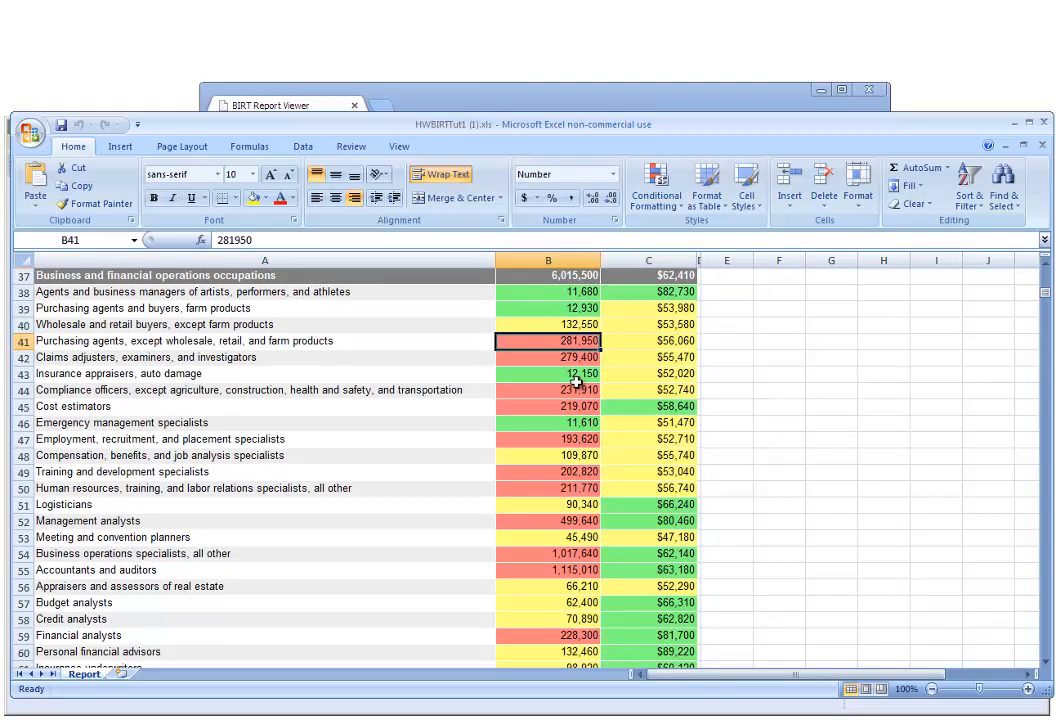
click(541, 391)
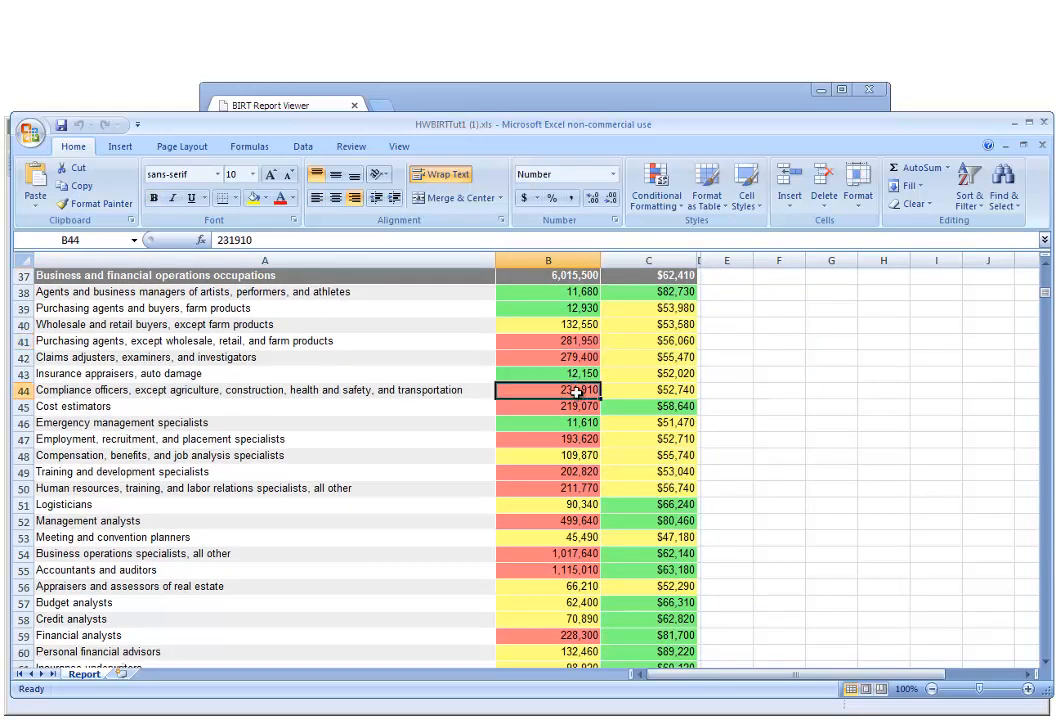
click(629, 505)
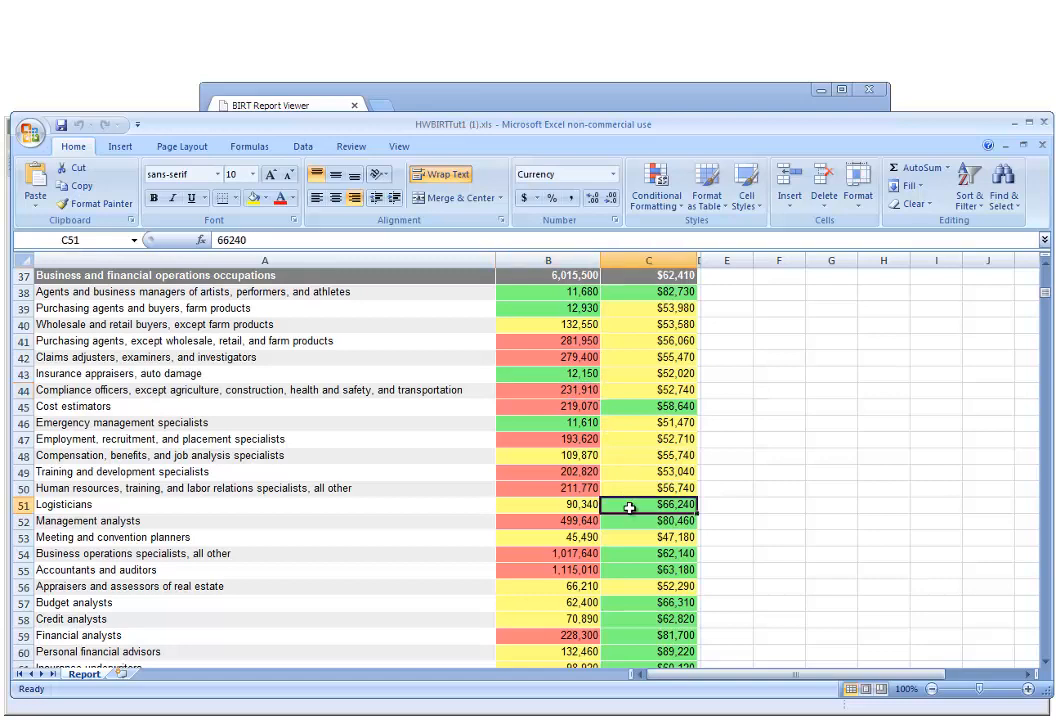